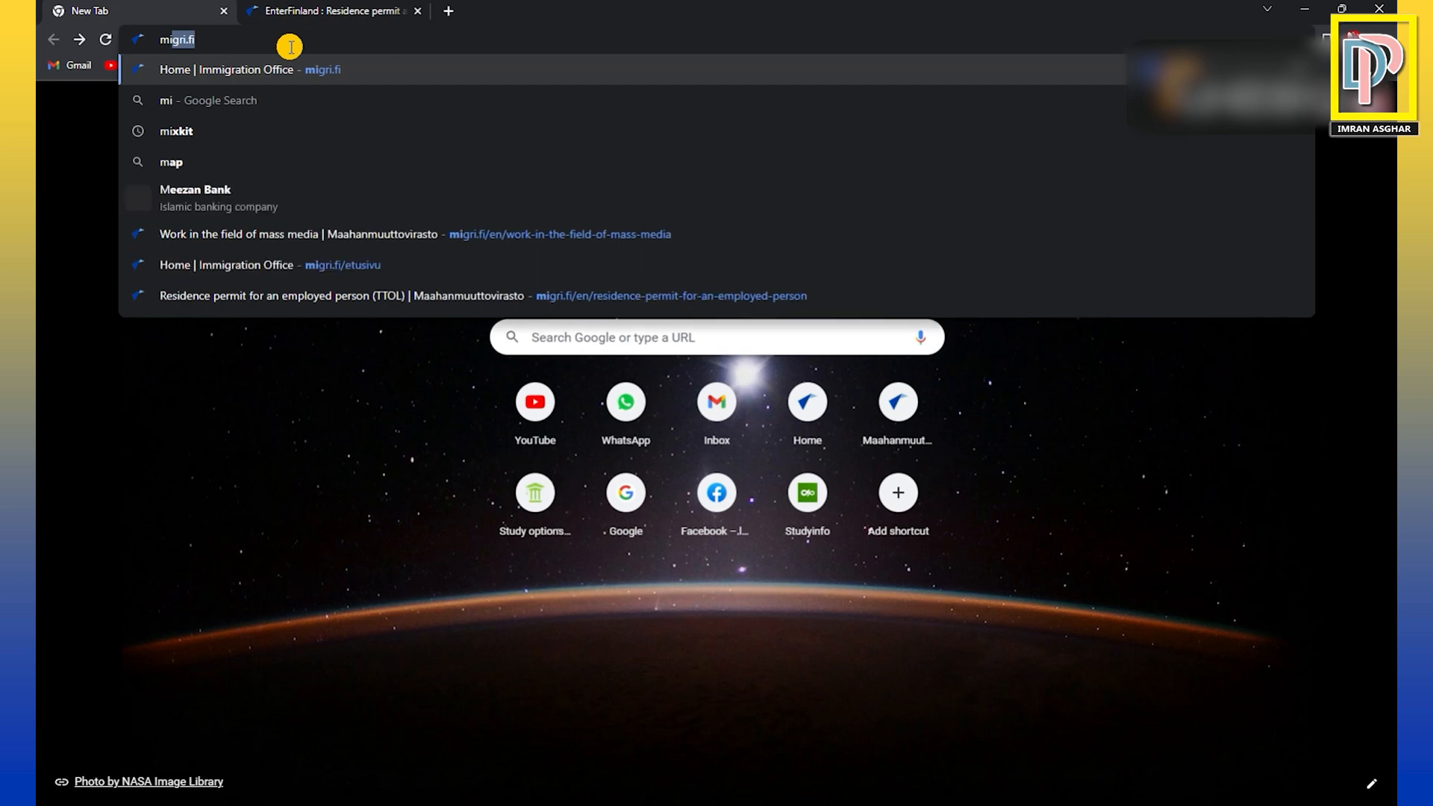
# Open the Finnish Immigration Service page at migri.fi/en/work-in-the-field-of-mass-media.
pyautogui.write('igri')
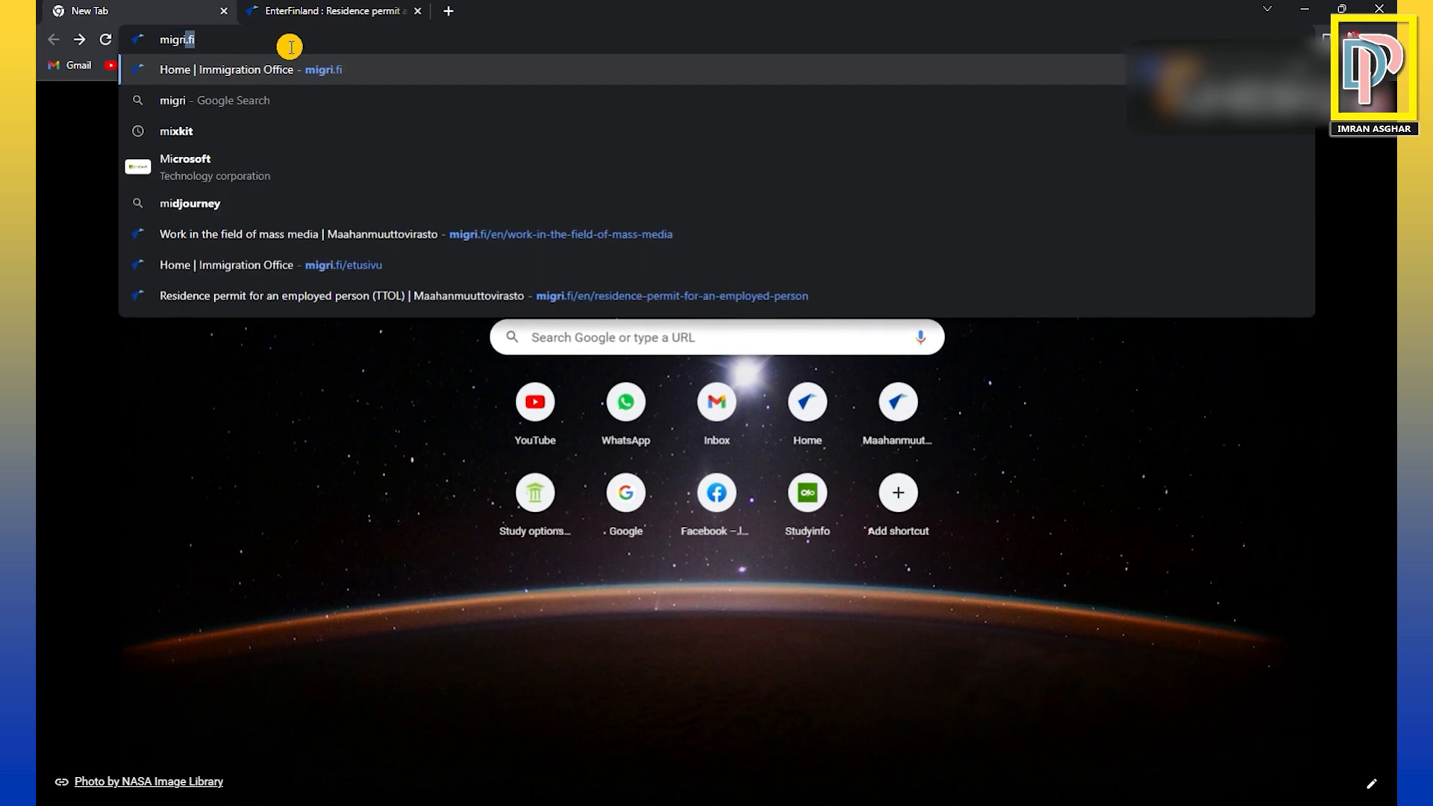
pyautogui.write('.fi')
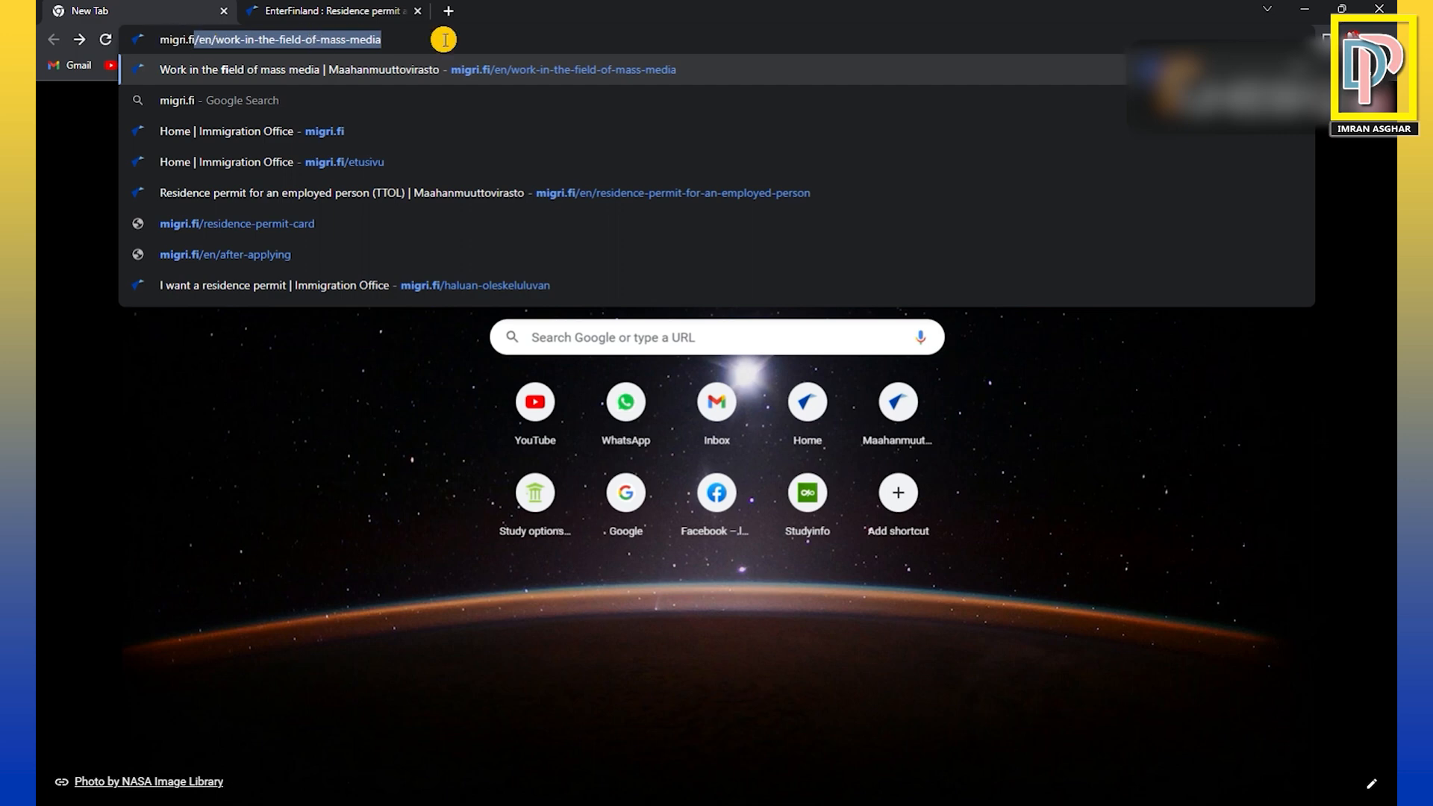
pyautogui.press('Return')
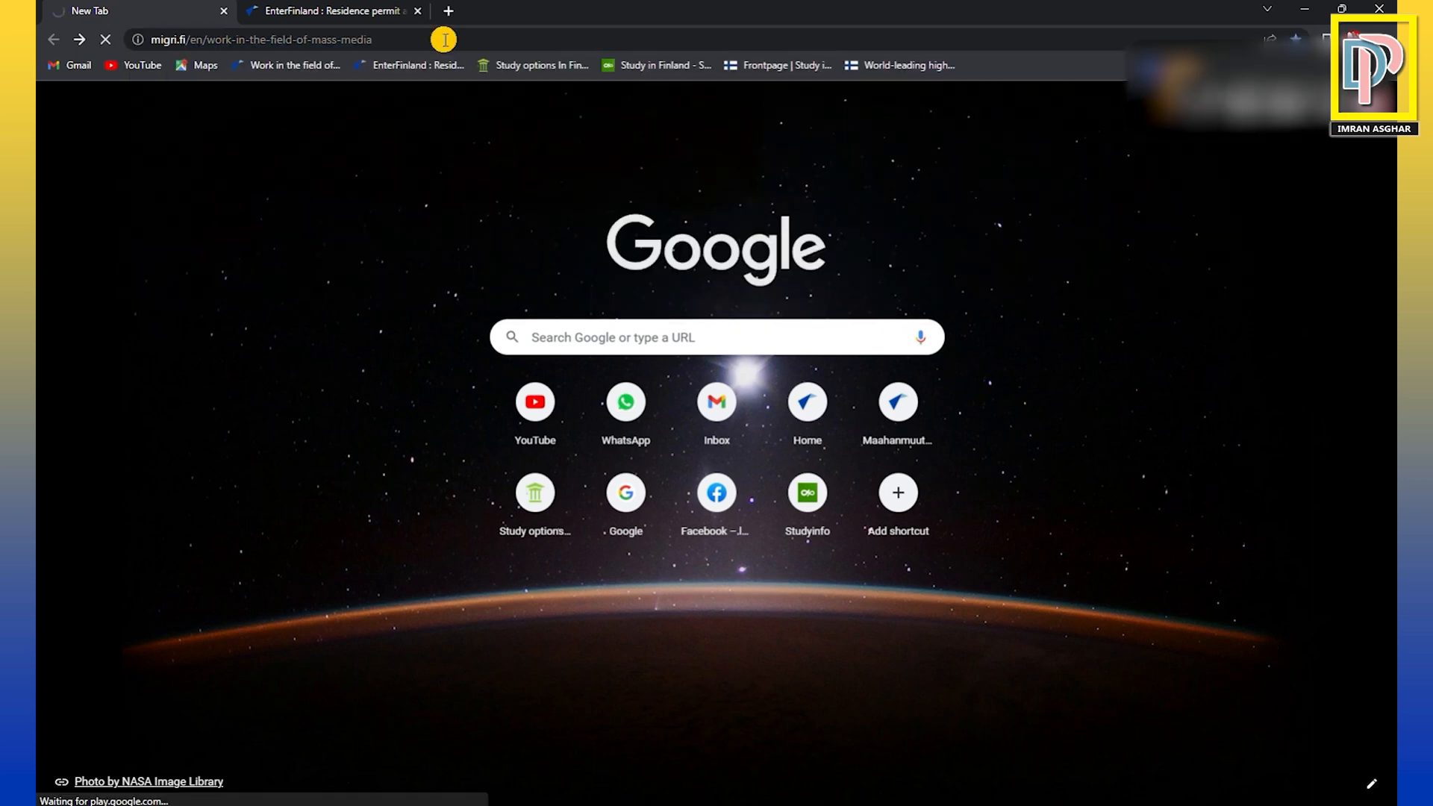
# Look over the journalism residence permit page, including its introduction, processing time and fee box, and the list of residence permit sections.
pyautogui.scroll(-2, 562, 238)
pyautogui.scroll(-2, 562, 237)
pyautogui.scroll(4, 562, 235)
pyautogui.scroll(-2, 574, 531)
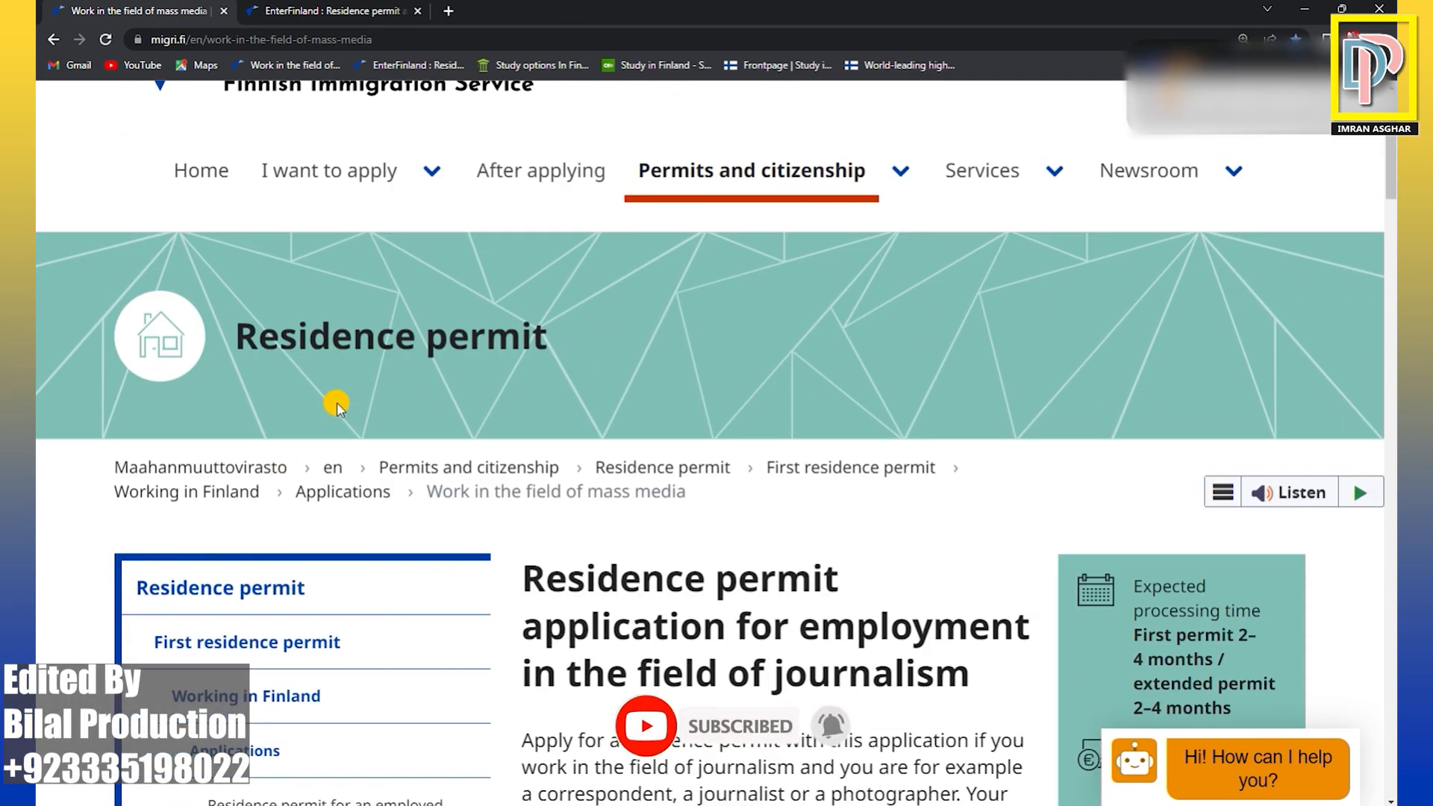
pyautogui.scroll(-5, 337, 406)
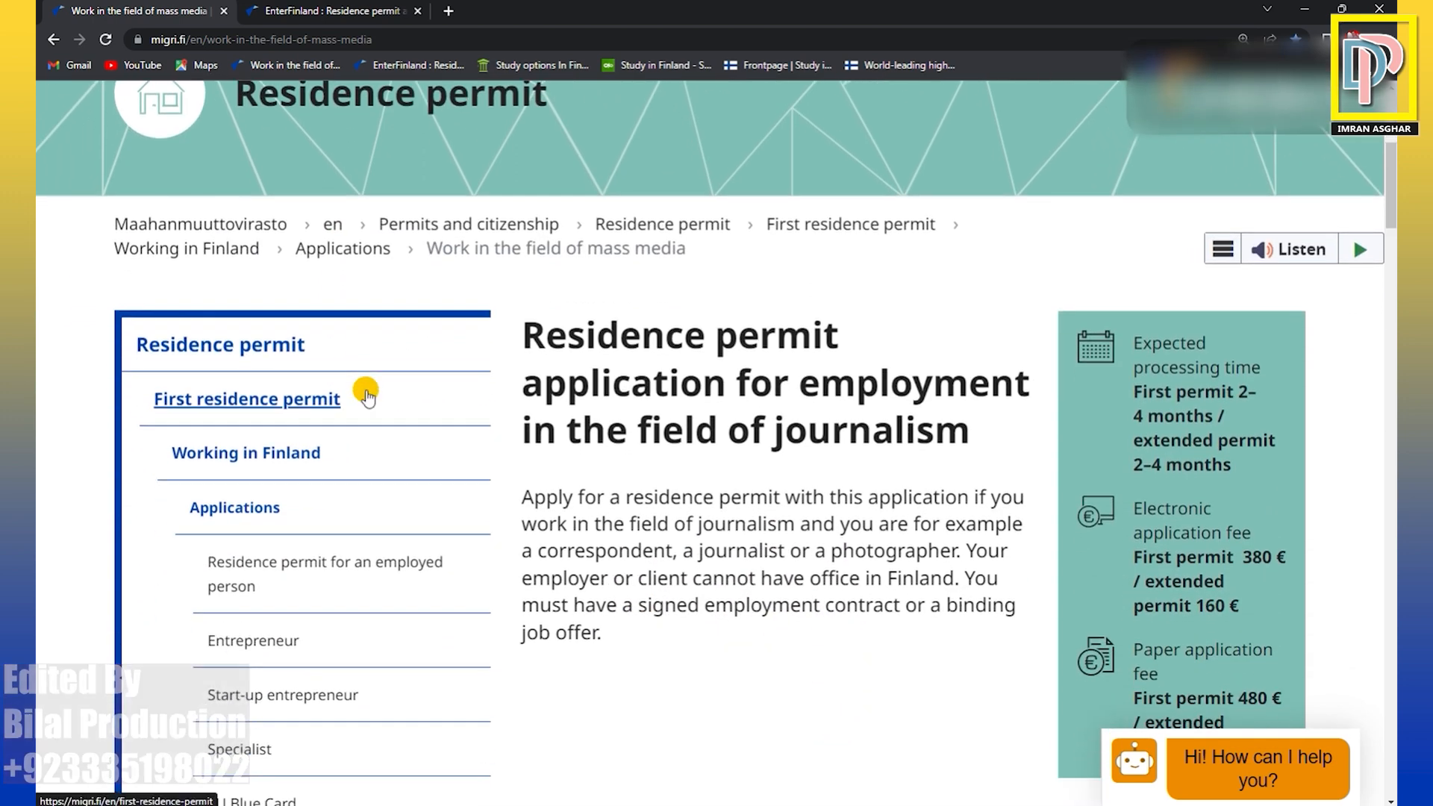
pyautogui.scroll(-1, 367, 397)
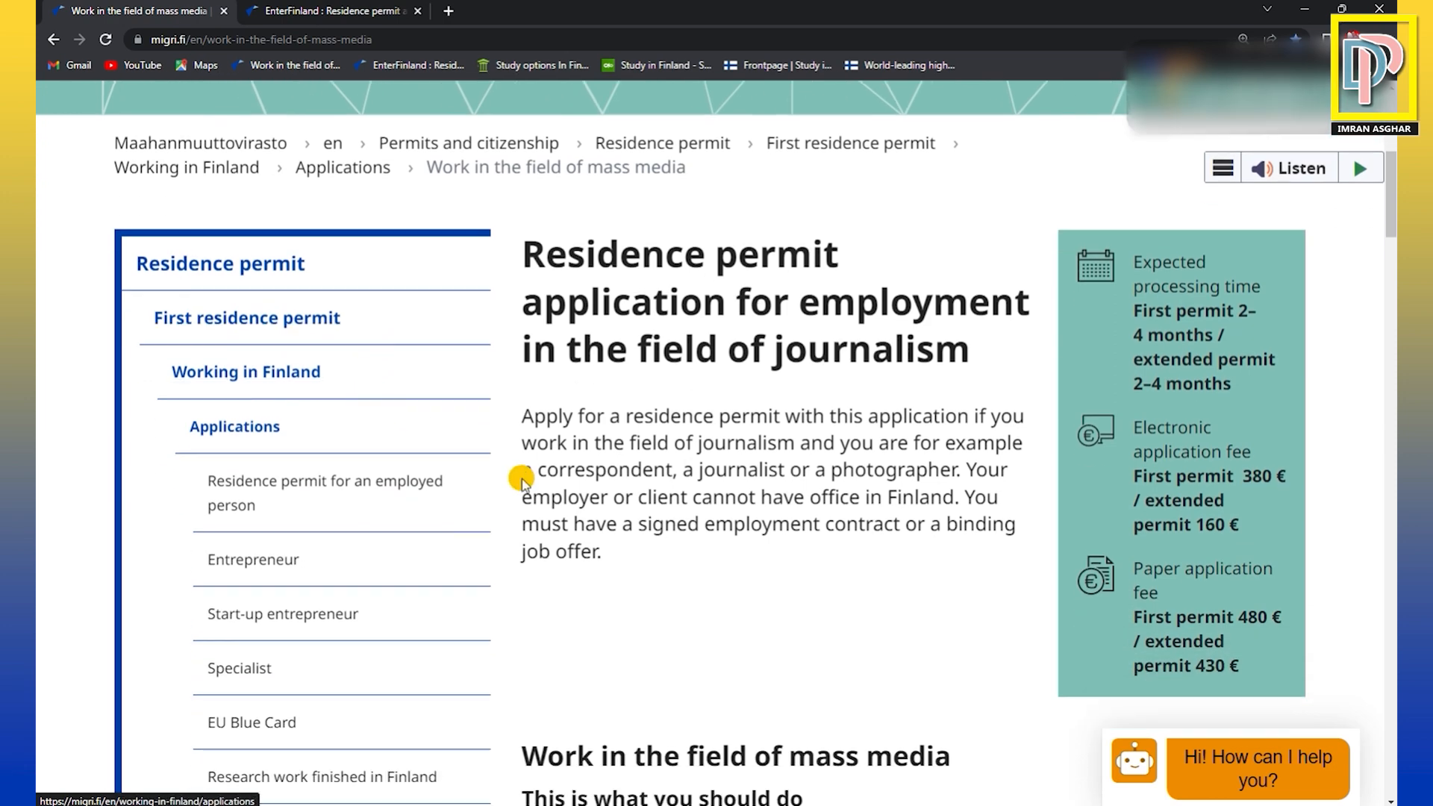
pyautogui.scroll(3, 418, 358)
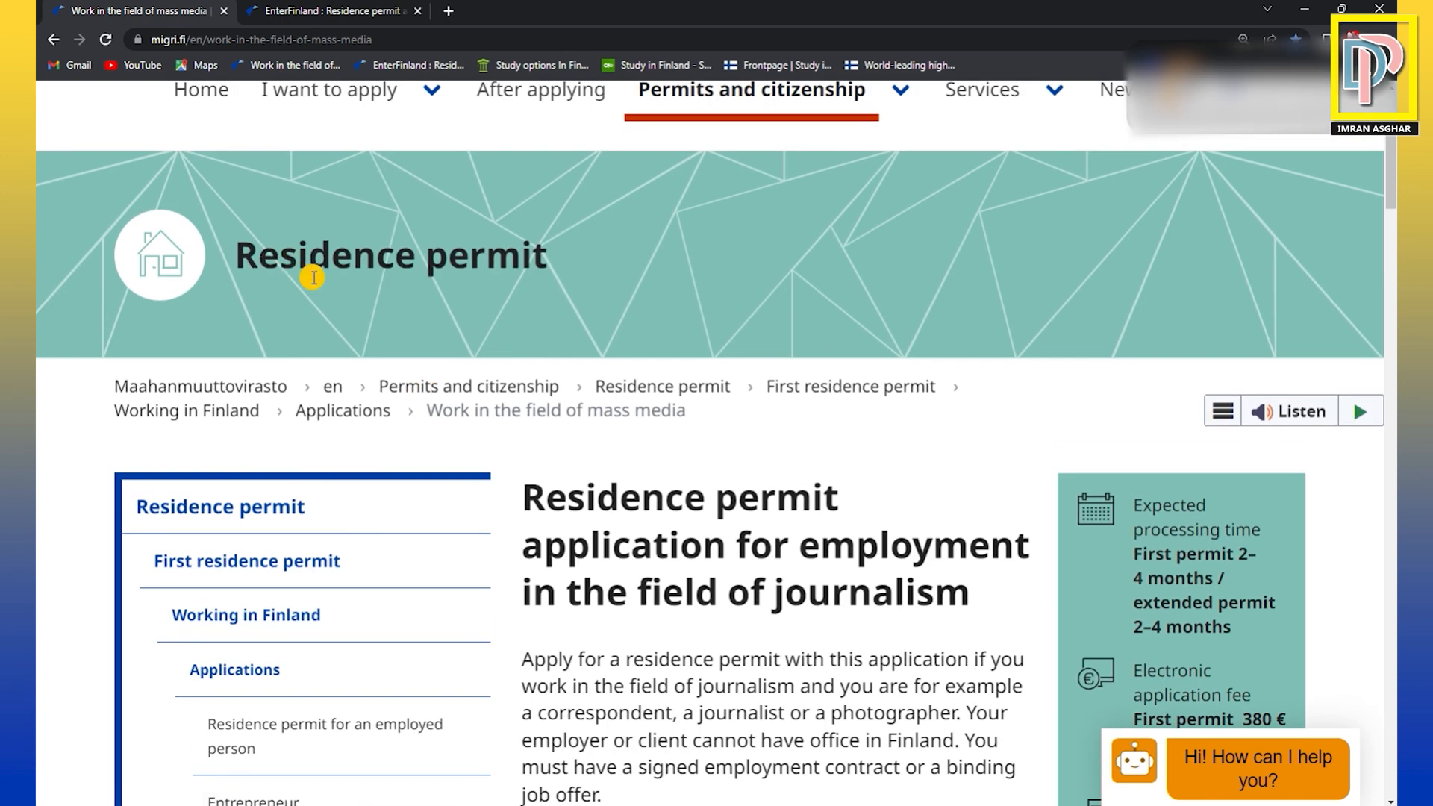
pyautogui.scroll(-1, 526, 437)
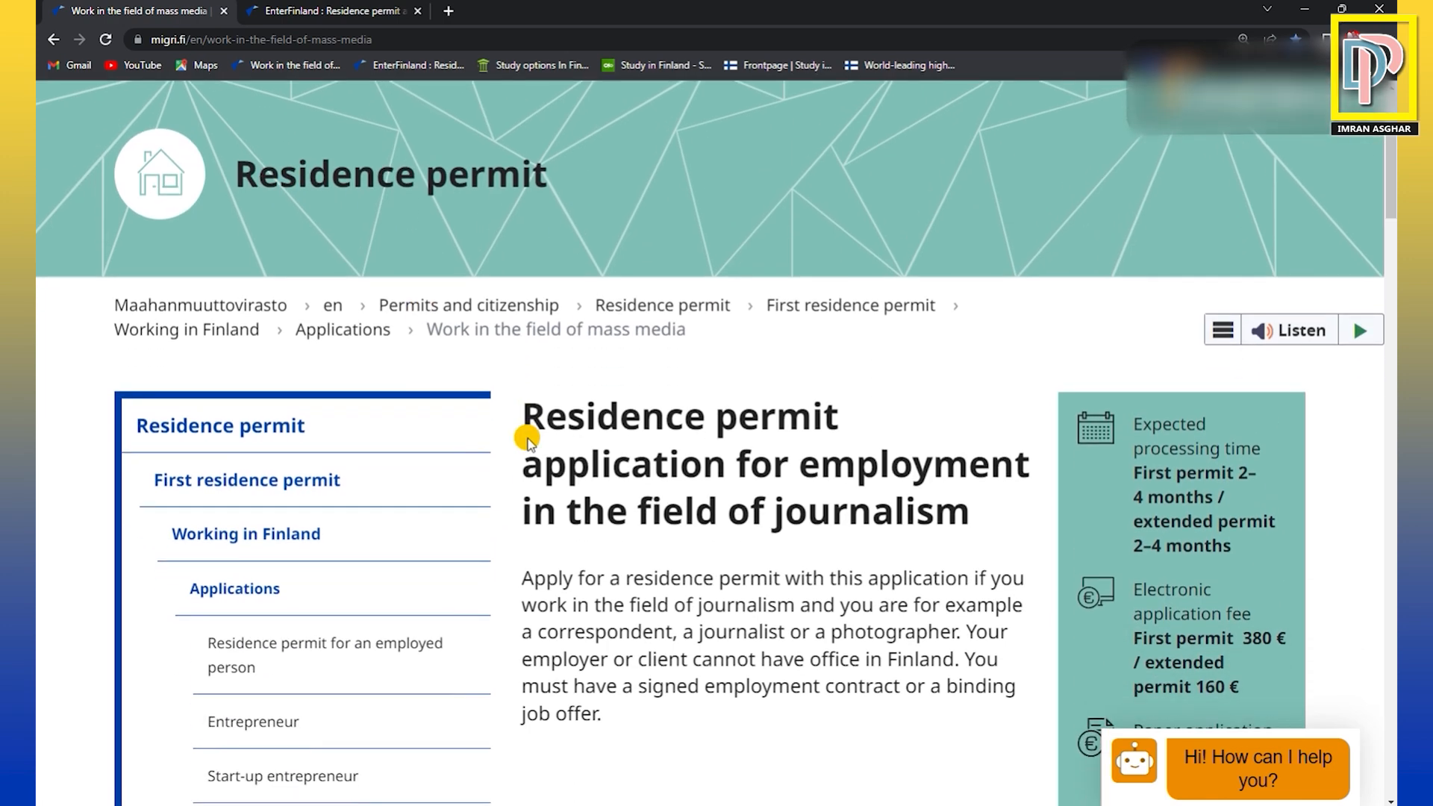
# Go to the First residence permit section and open its Studying in Finland page.
pyautogui.click(223, 484)
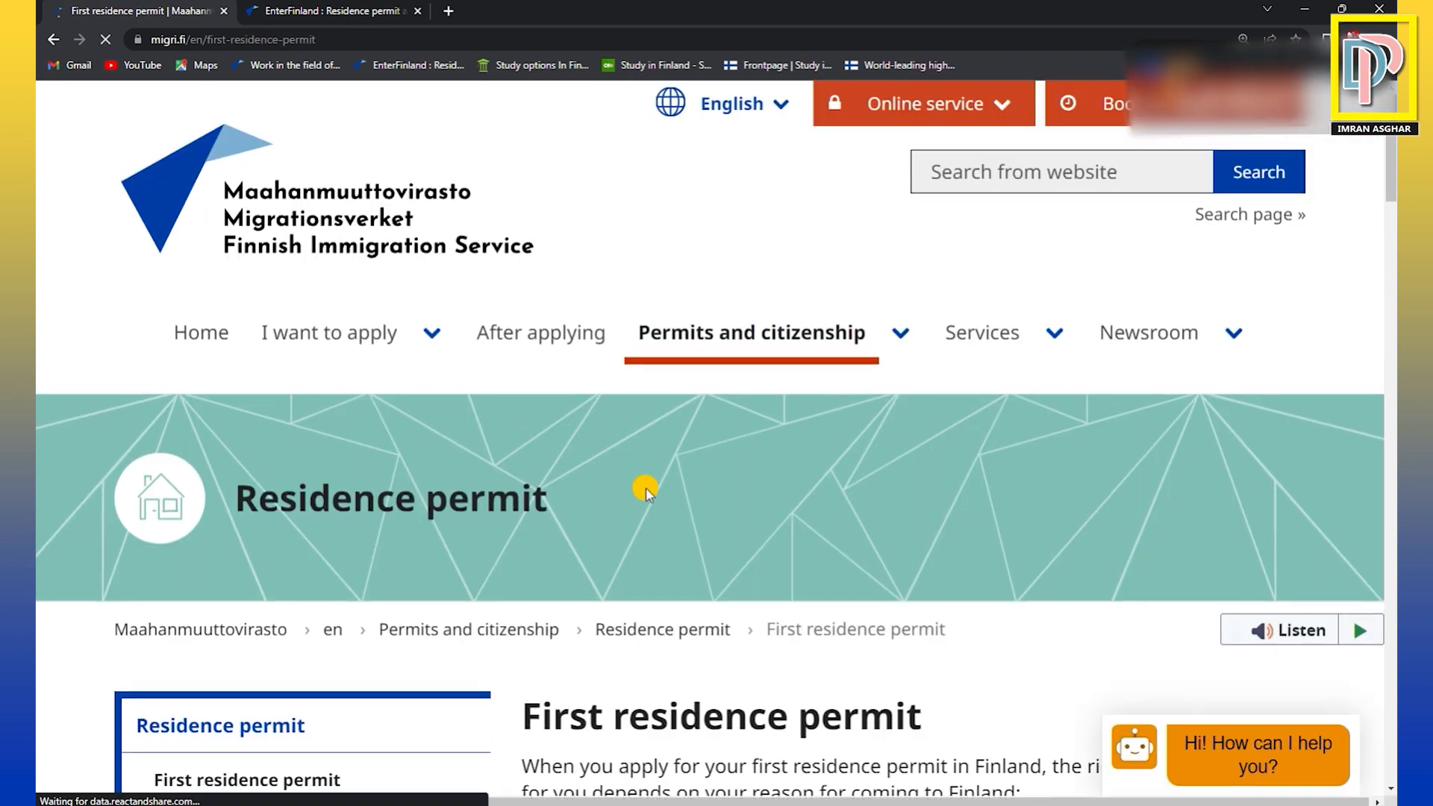
pyautogui.scroll(-6, 646, 489)
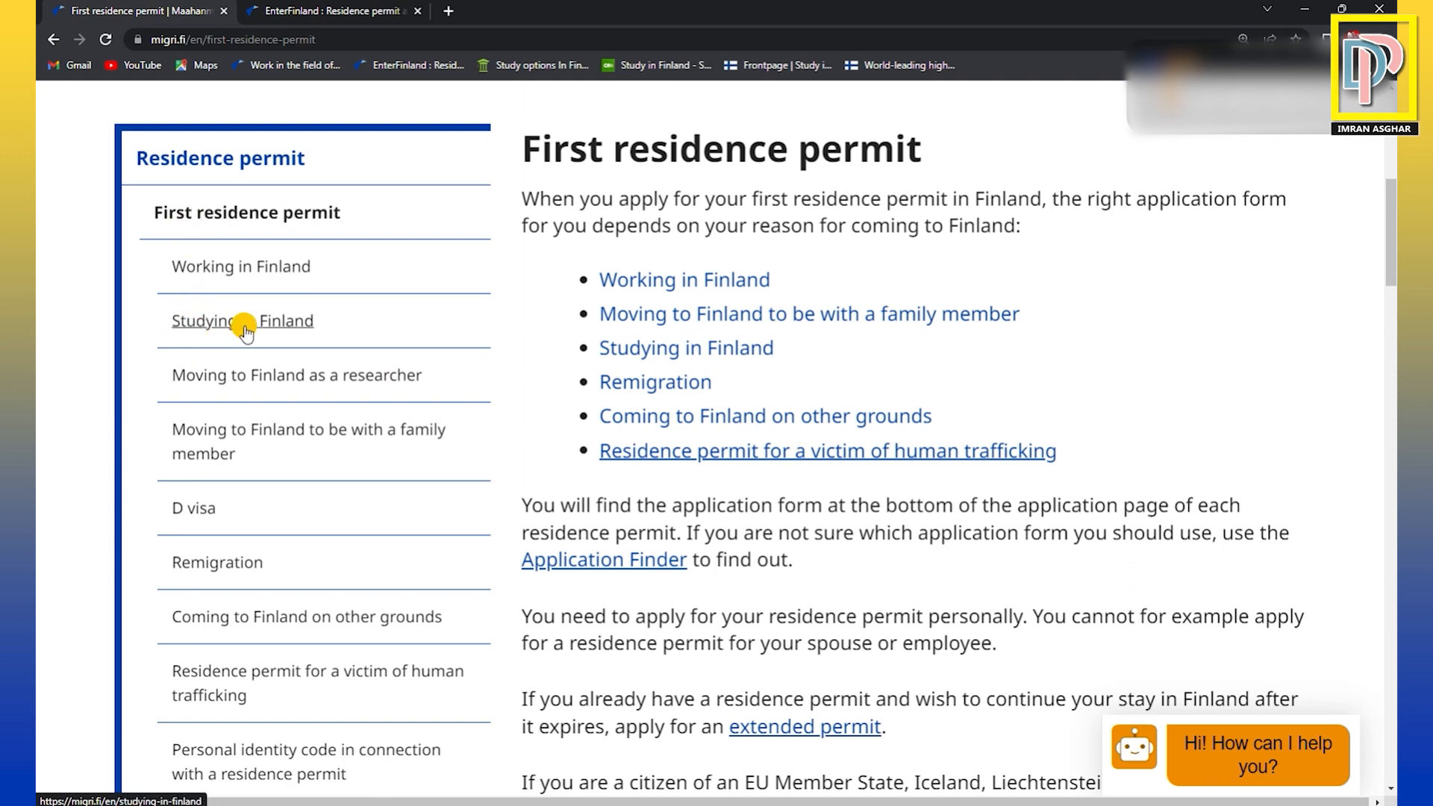
pyautogui.click(275, 323)
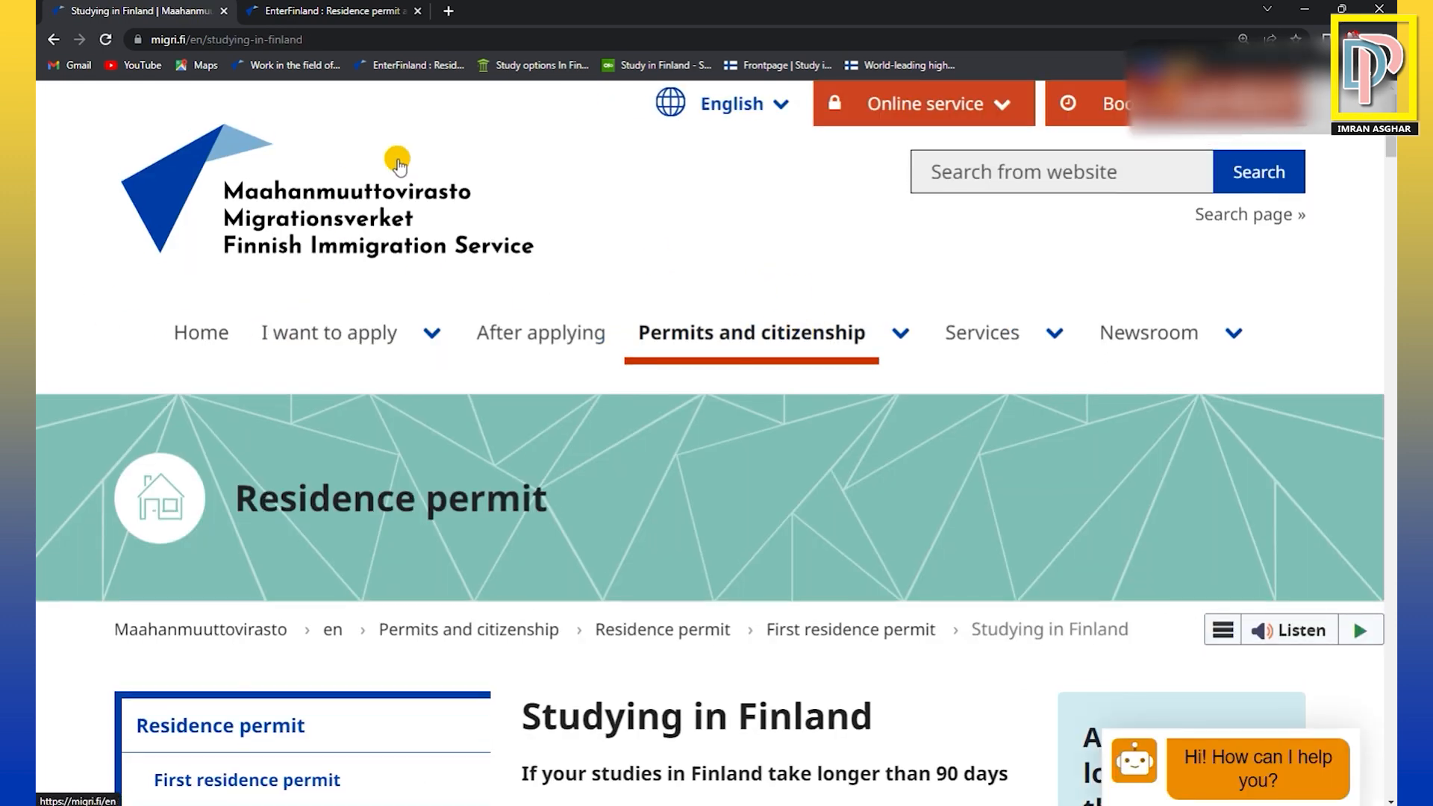
# Read the Studying in Finland page's guidance on studies longer than 90 days, briefly highlighting that heading.
pyautogui.scroll(-3, 873, 467)
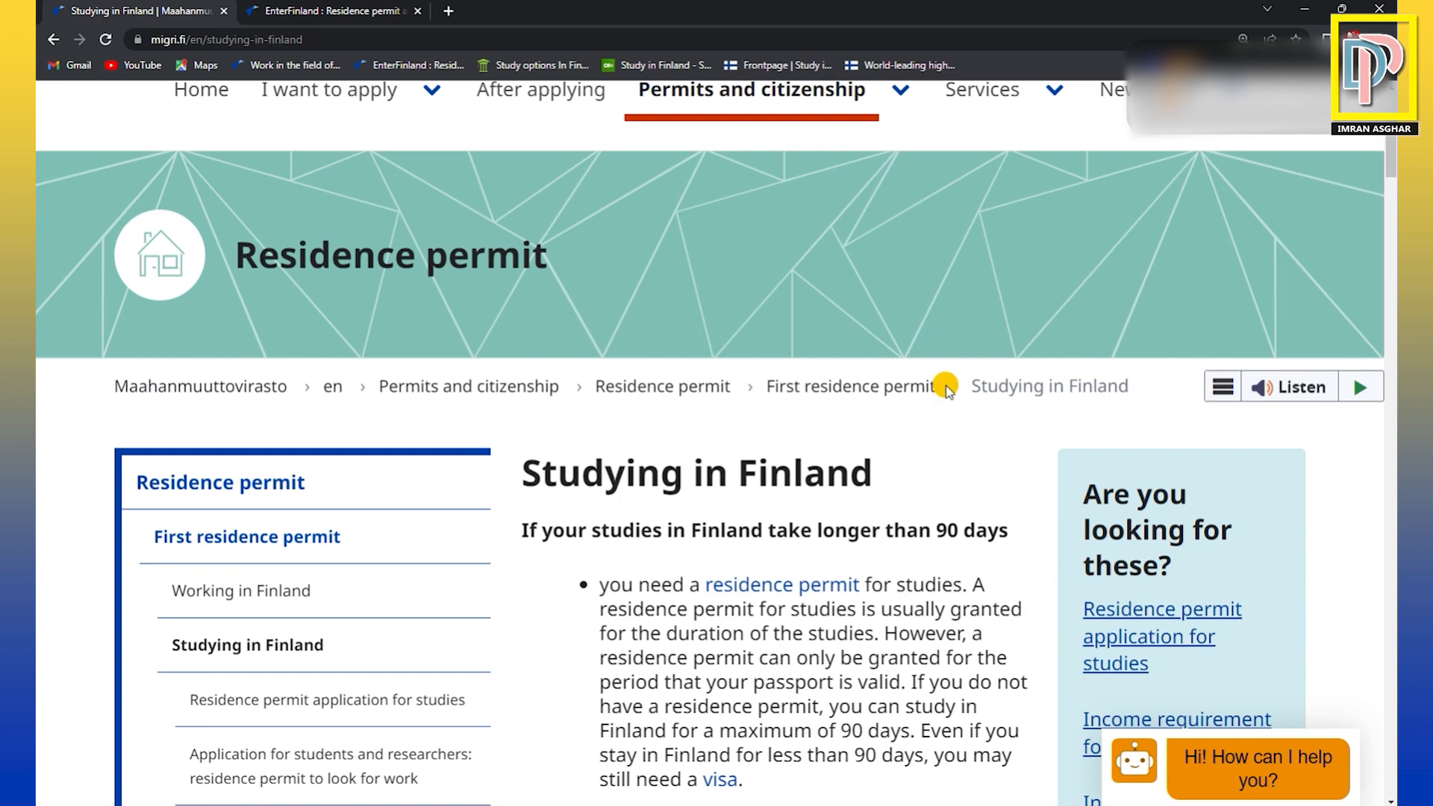
pyautogui.scroll(-1, 947, 385)
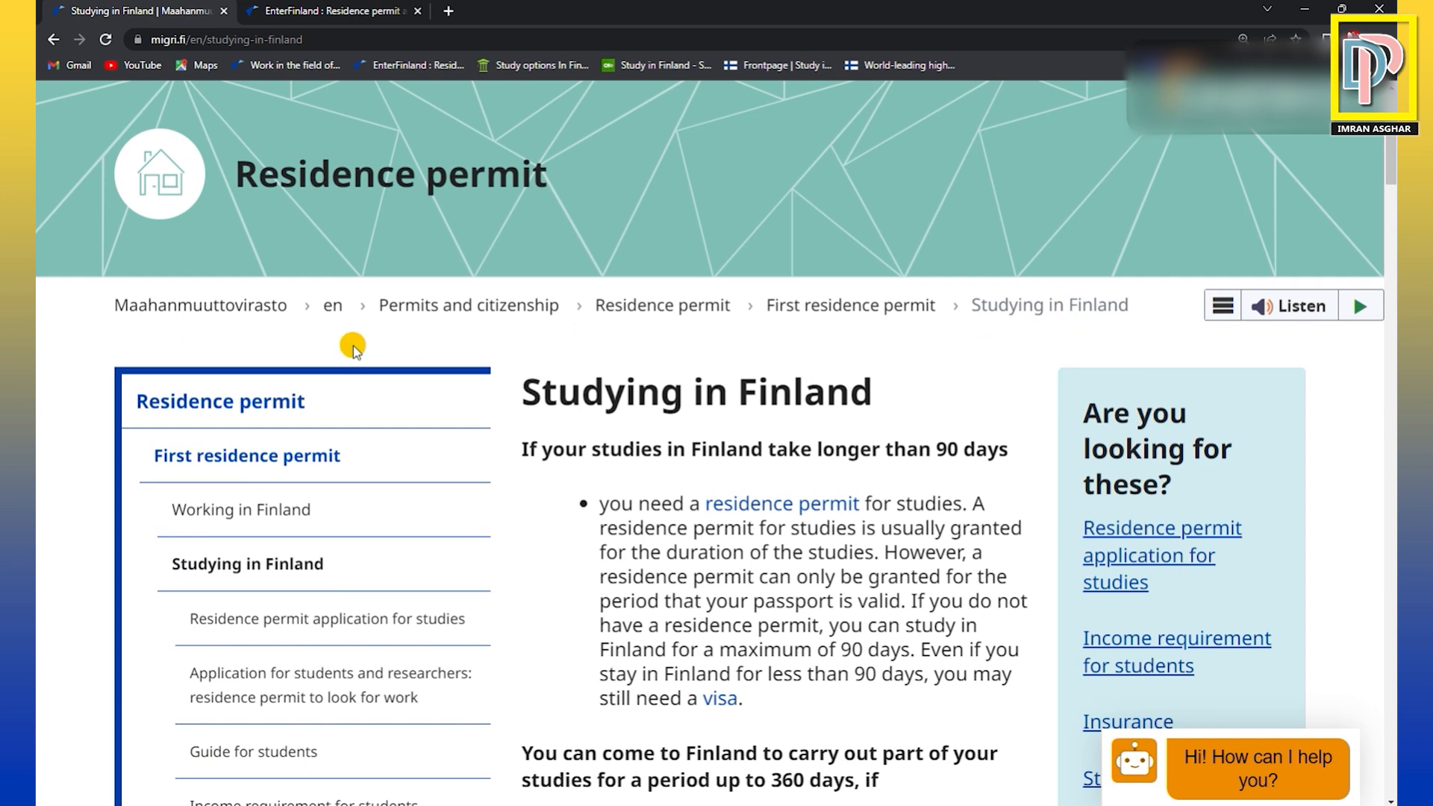
pyautogui.scroll(-1, 913, 448)
pyautogui.scroll(-1, 913, 450)
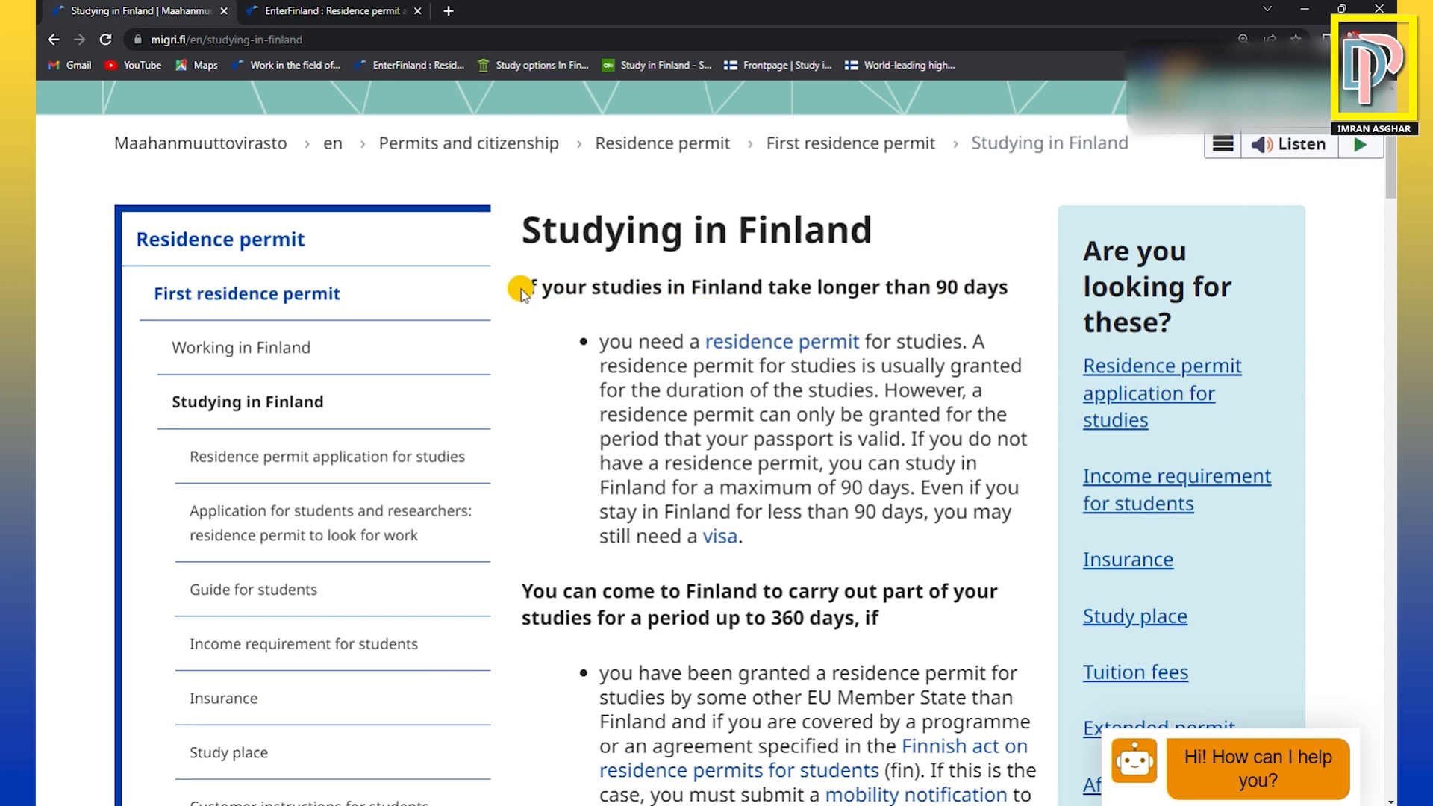
pyautogui.moveTo(523, 290); pyautogui.dragTo(1011, 289)
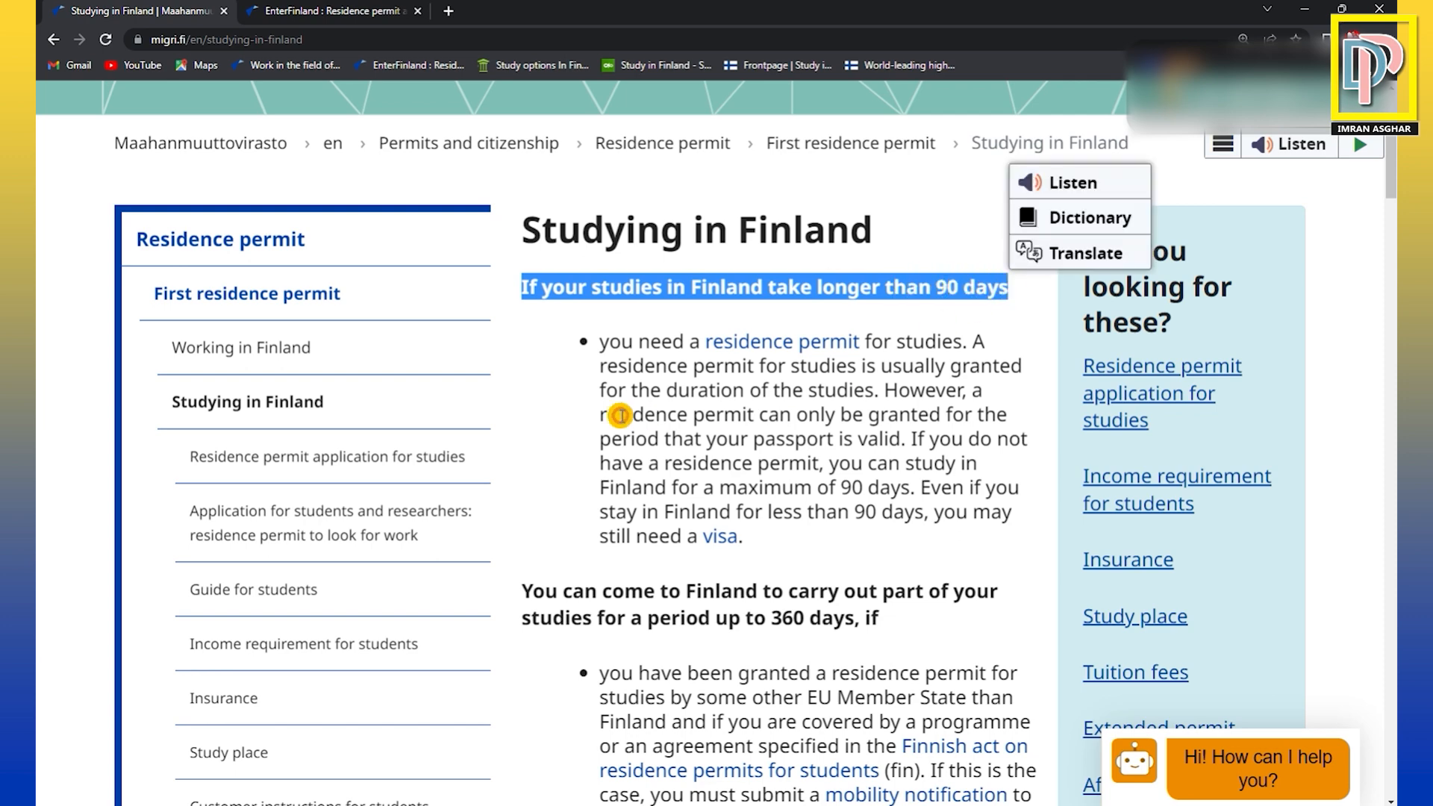
pyautogui.click(942, 317)
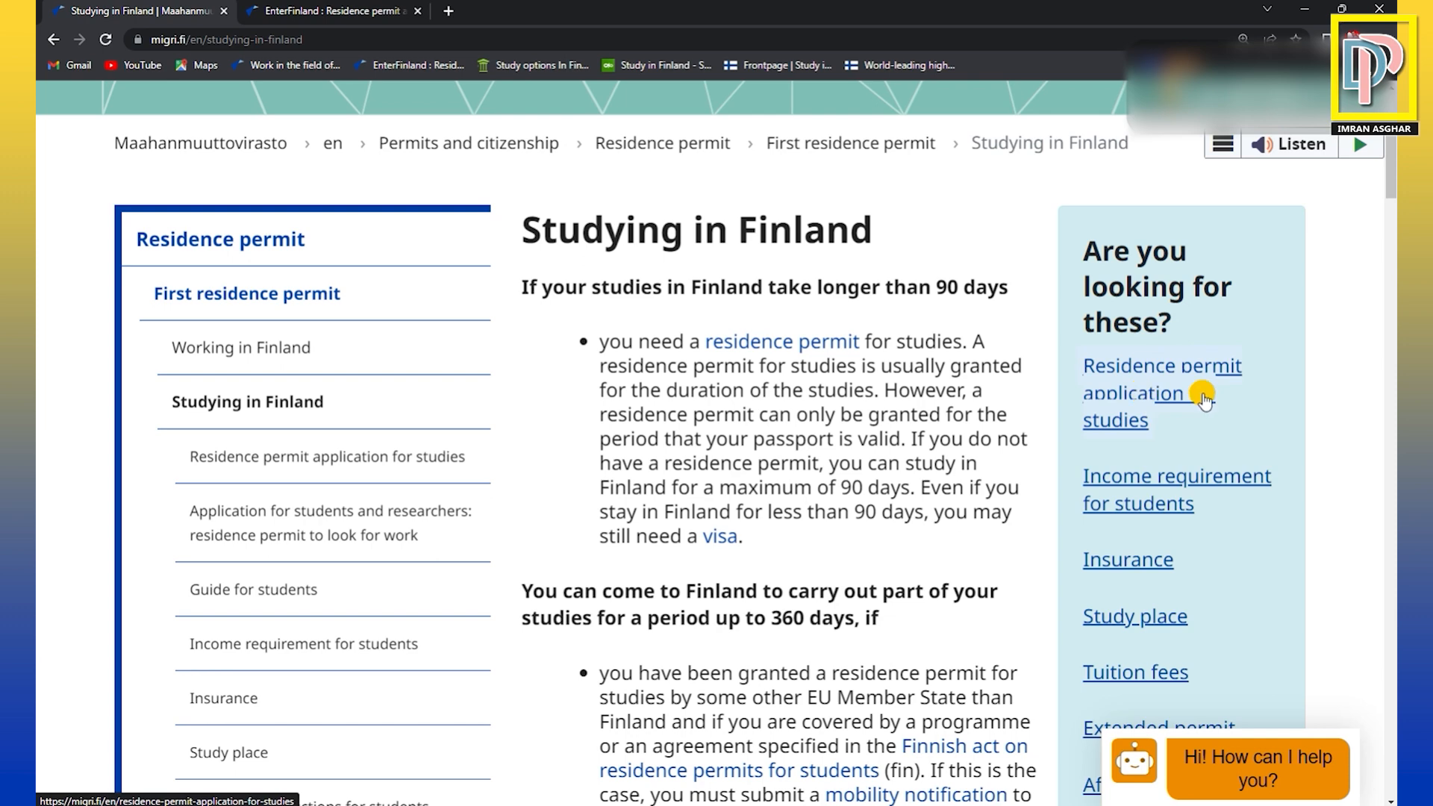
# Open the Residence permit application for studies page and check the expected processing times for a first permit.
pyautogui.click(1146, 395)
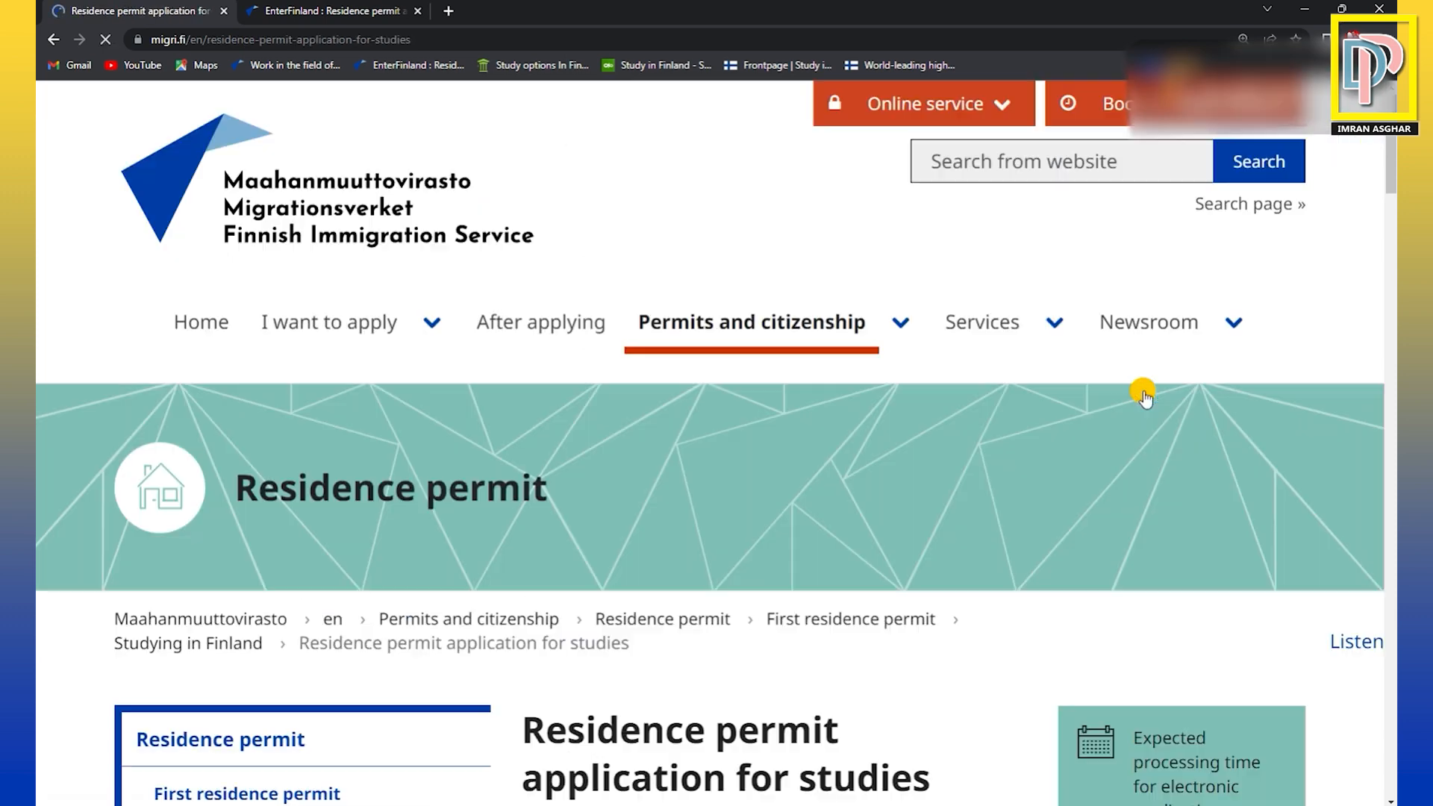
pyautogui.scroll(-5, 908, 526)
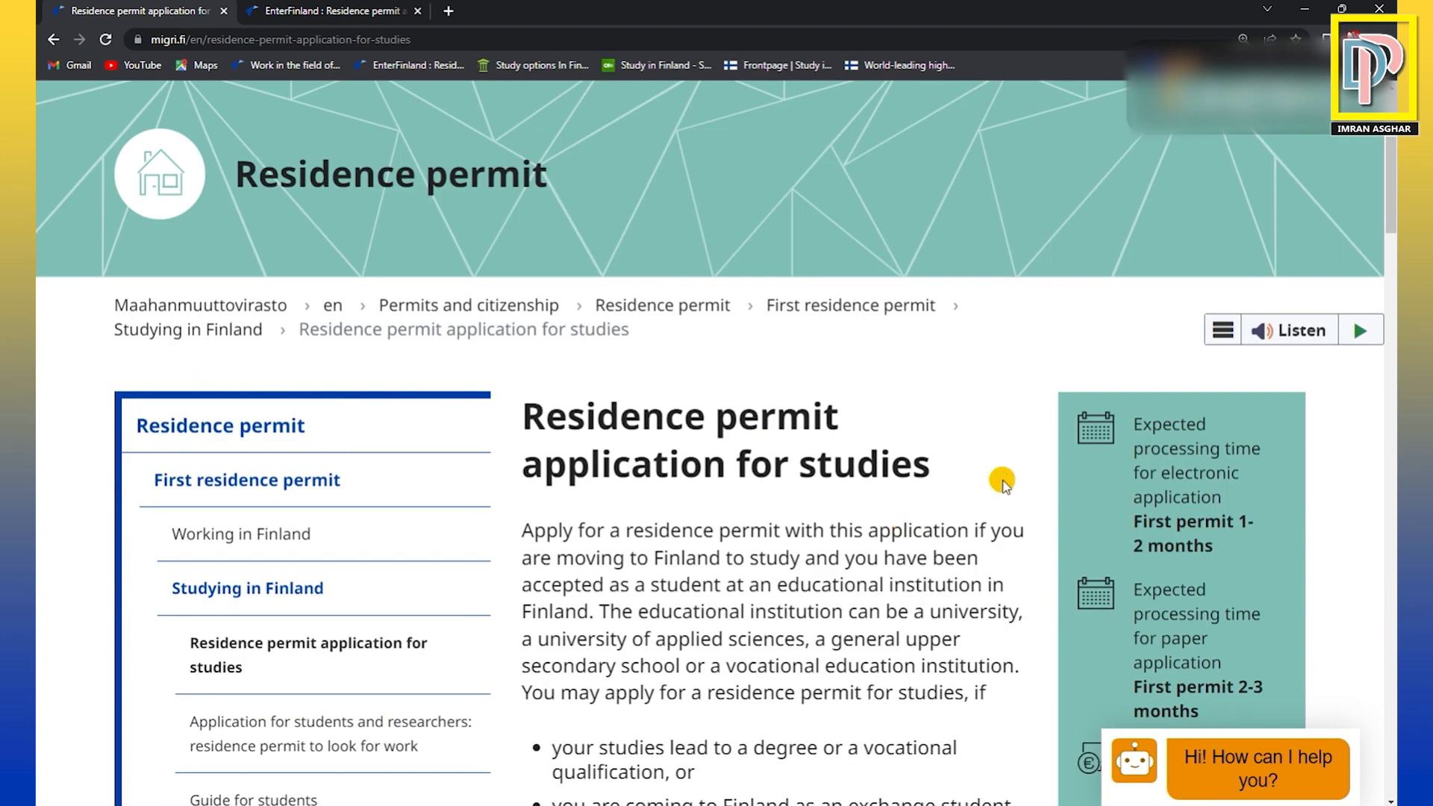
pyautogui.scroll(-1, 902, 383)
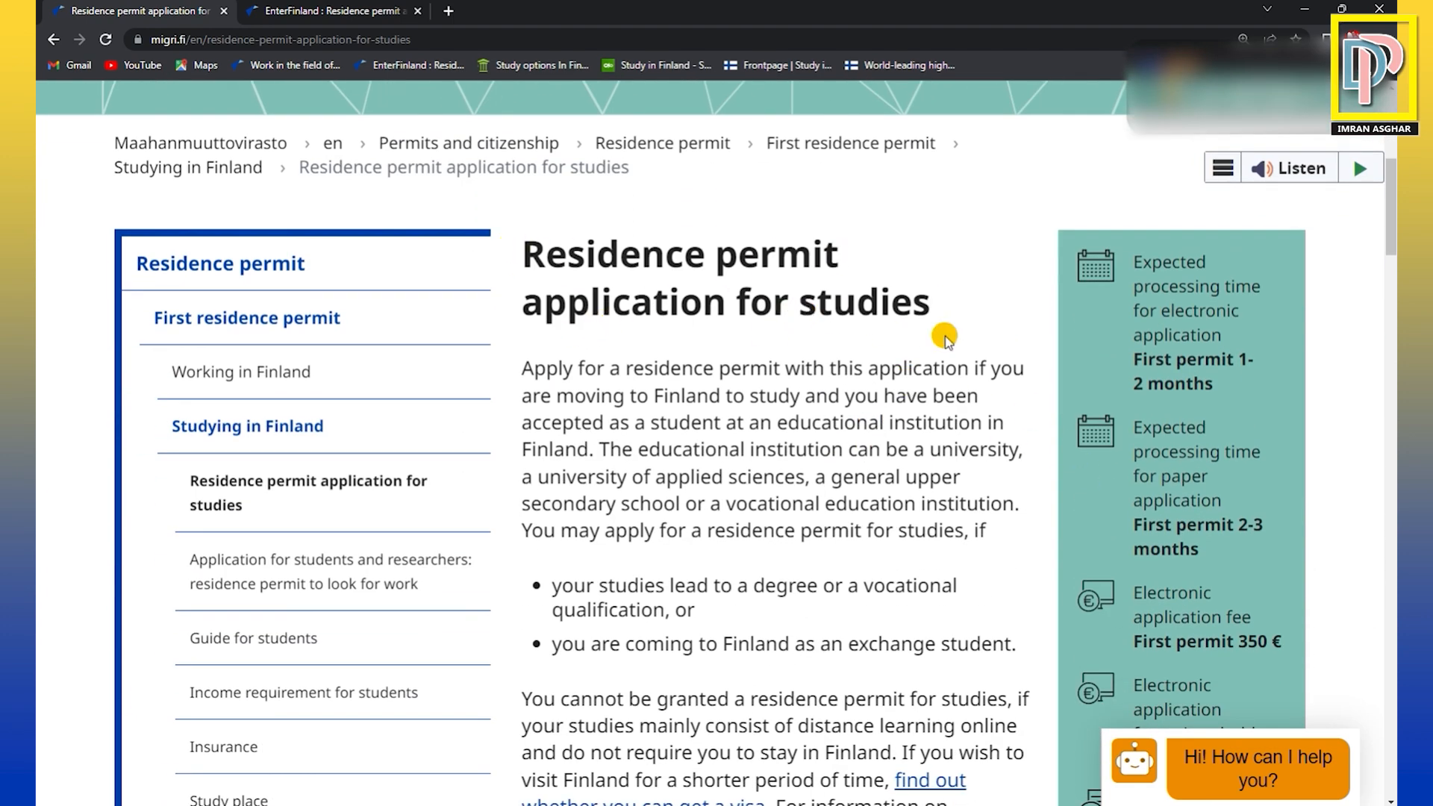
pyautogui.scroll(-2, 1197, 431)
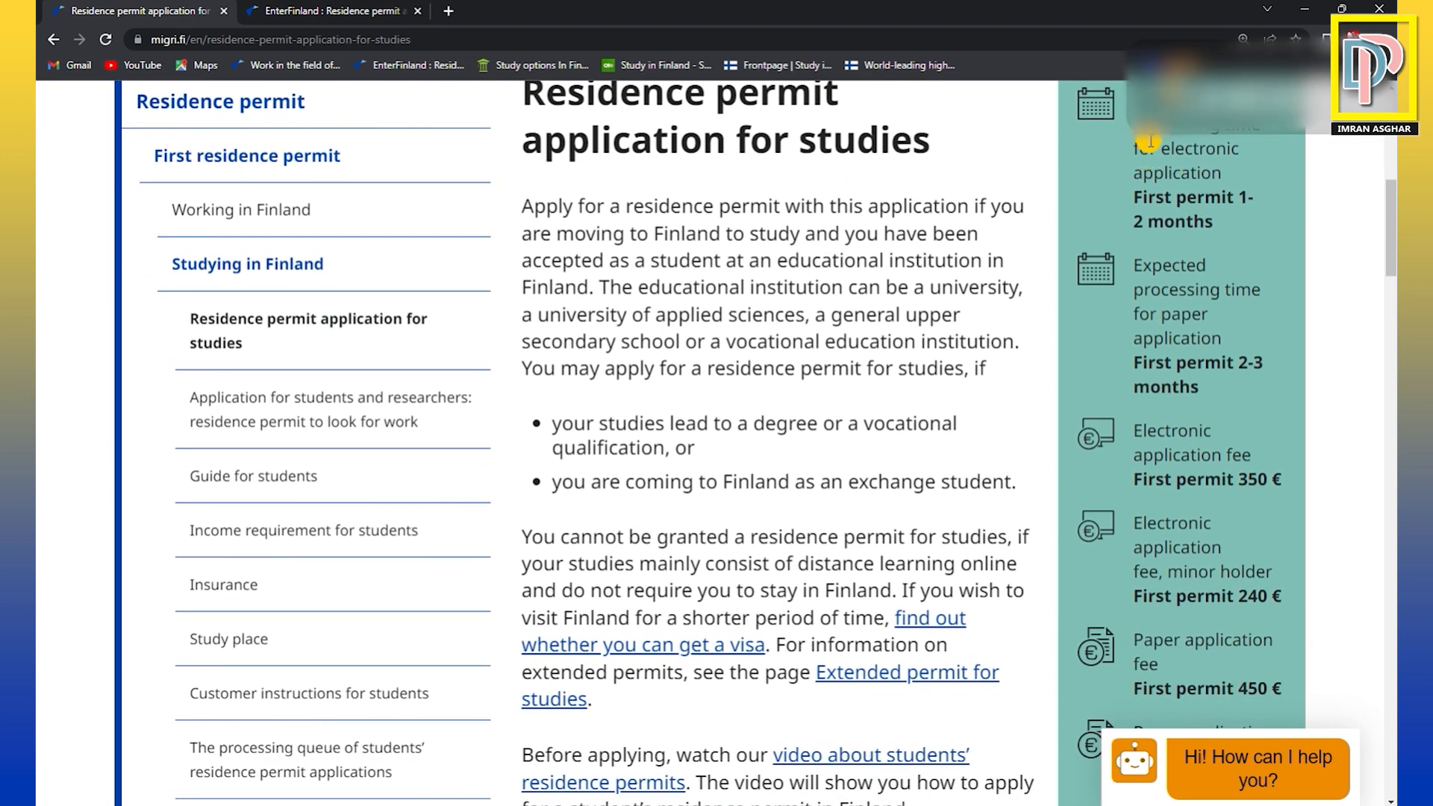
pyautogui.moveTo(1130, 101); pyautogui.dragTo(1227, 231)
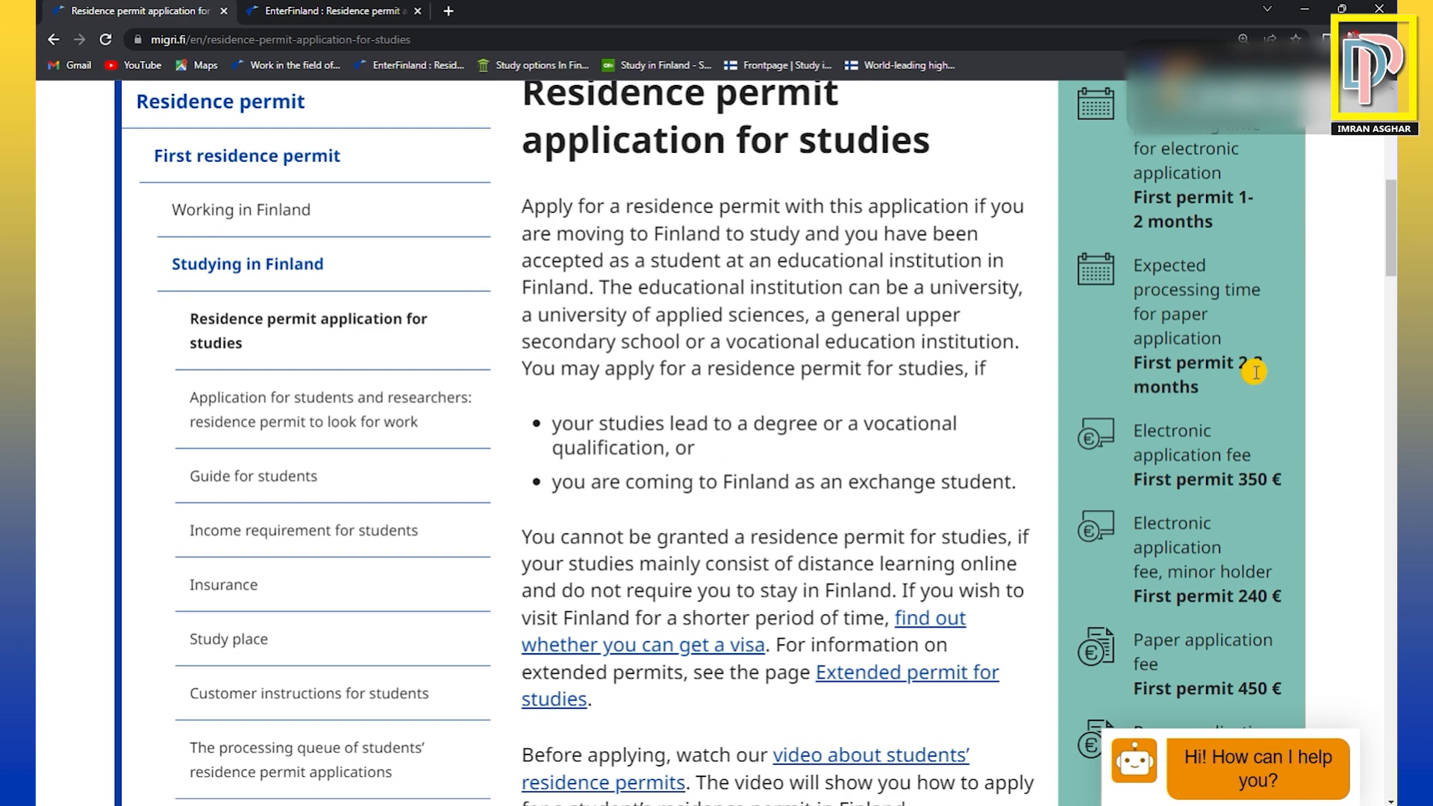
# Check the electronic and paper application fees for a first study permit, highlighting the electronic fee label and the paper fee amount.
pyautogui.scroll(-1, 1256, 372)
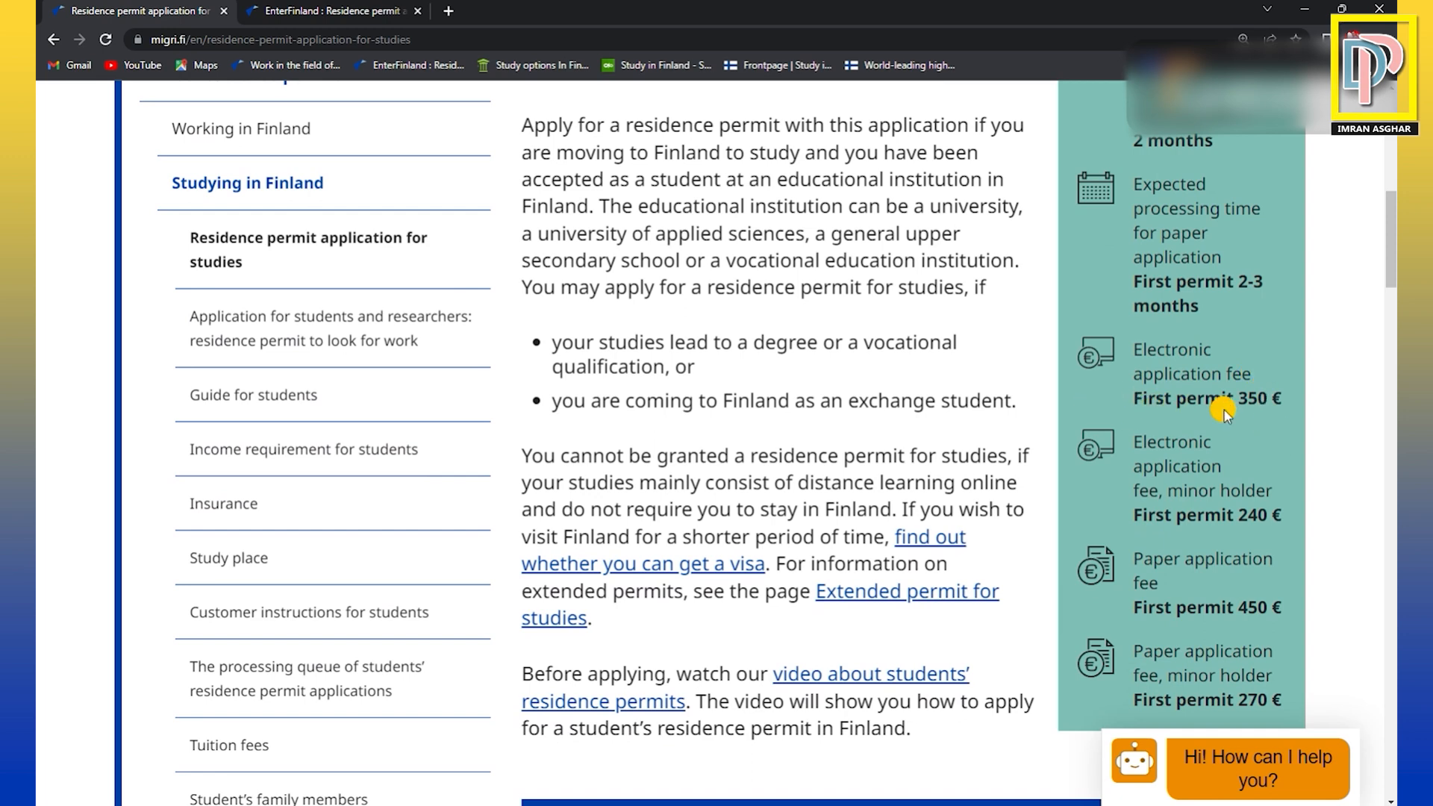
pyautogui.moveTo(1136, 353); pyautogui.dragTo(1254, 375)
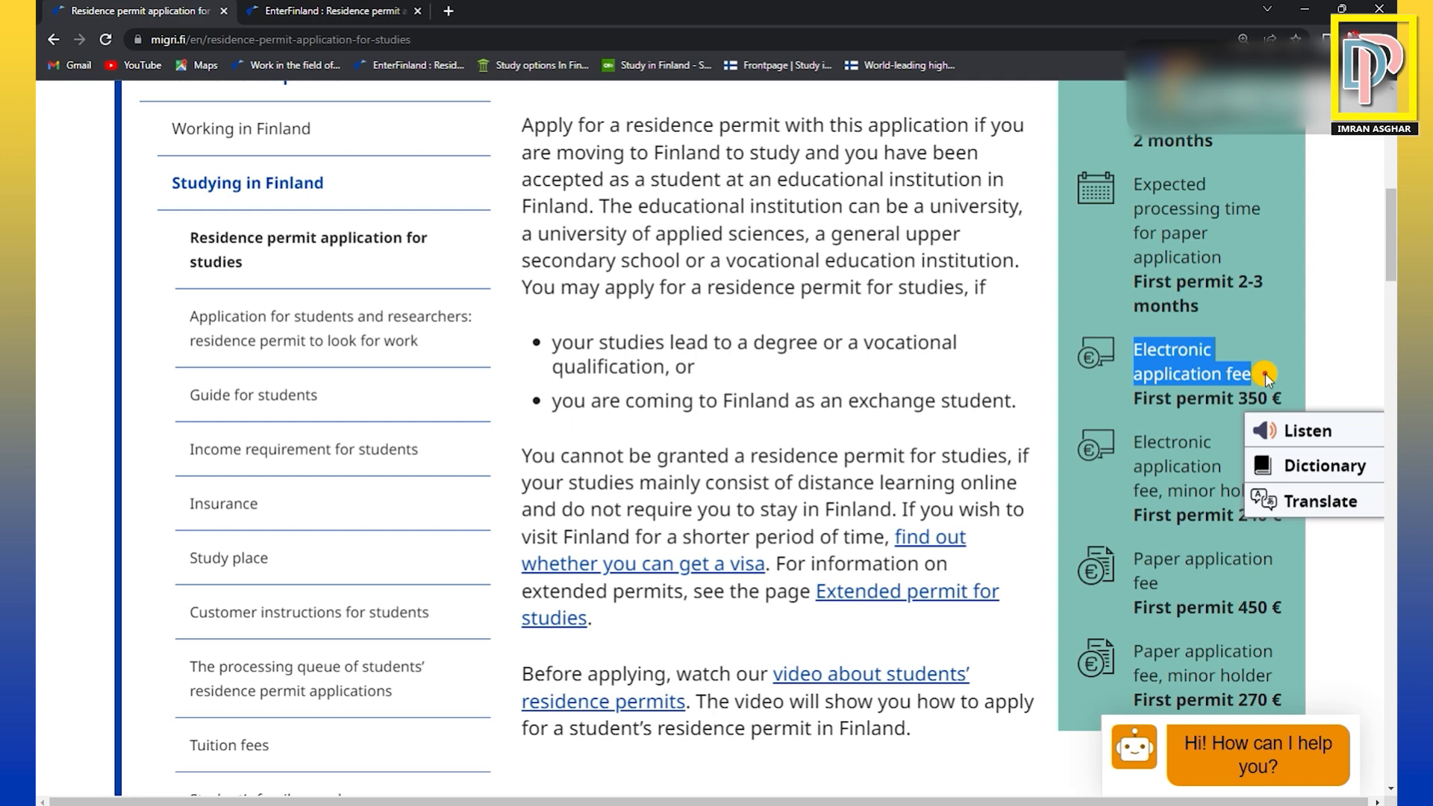
pyautogui.click(1113, 407)
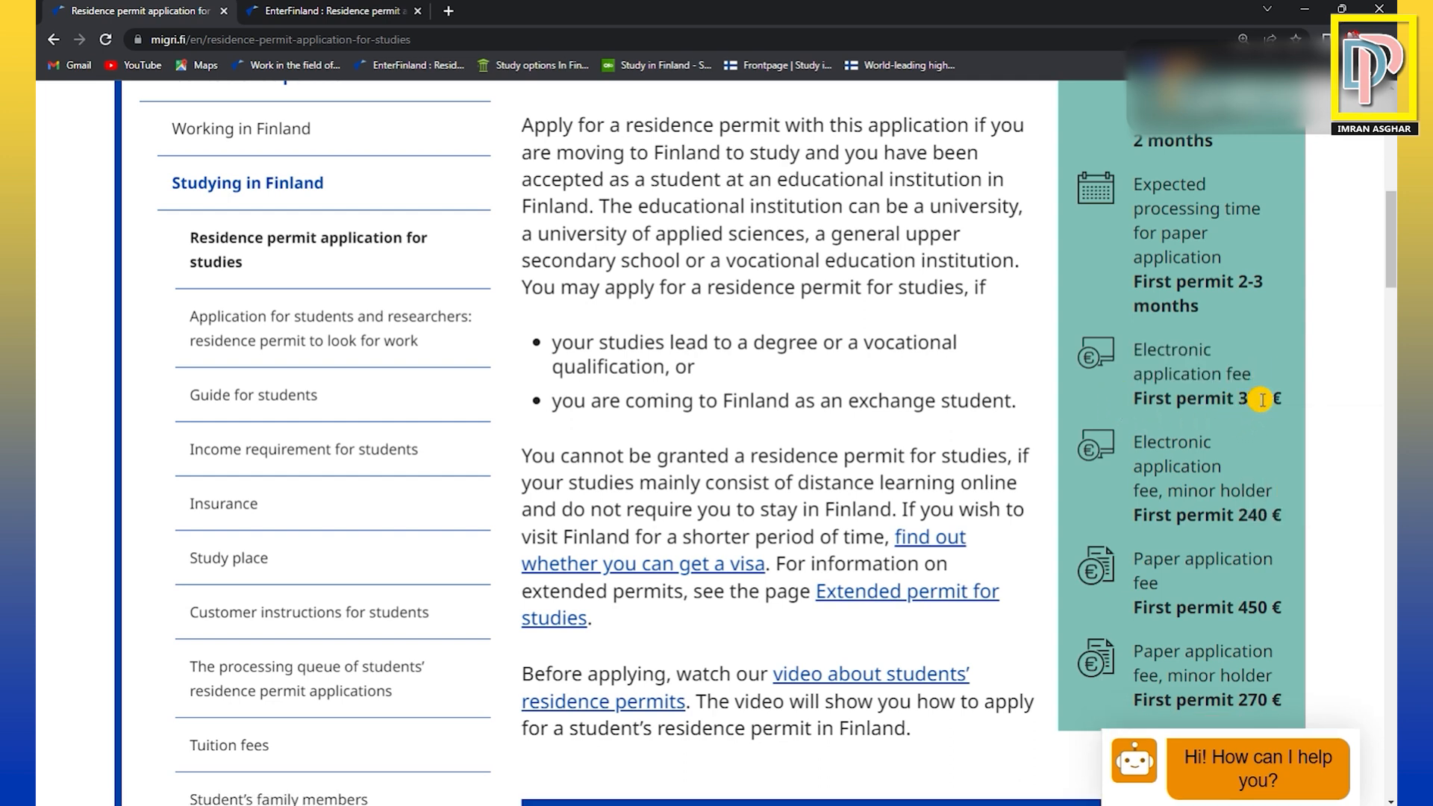
pyautogui.scroll(-3, 1235, 440)
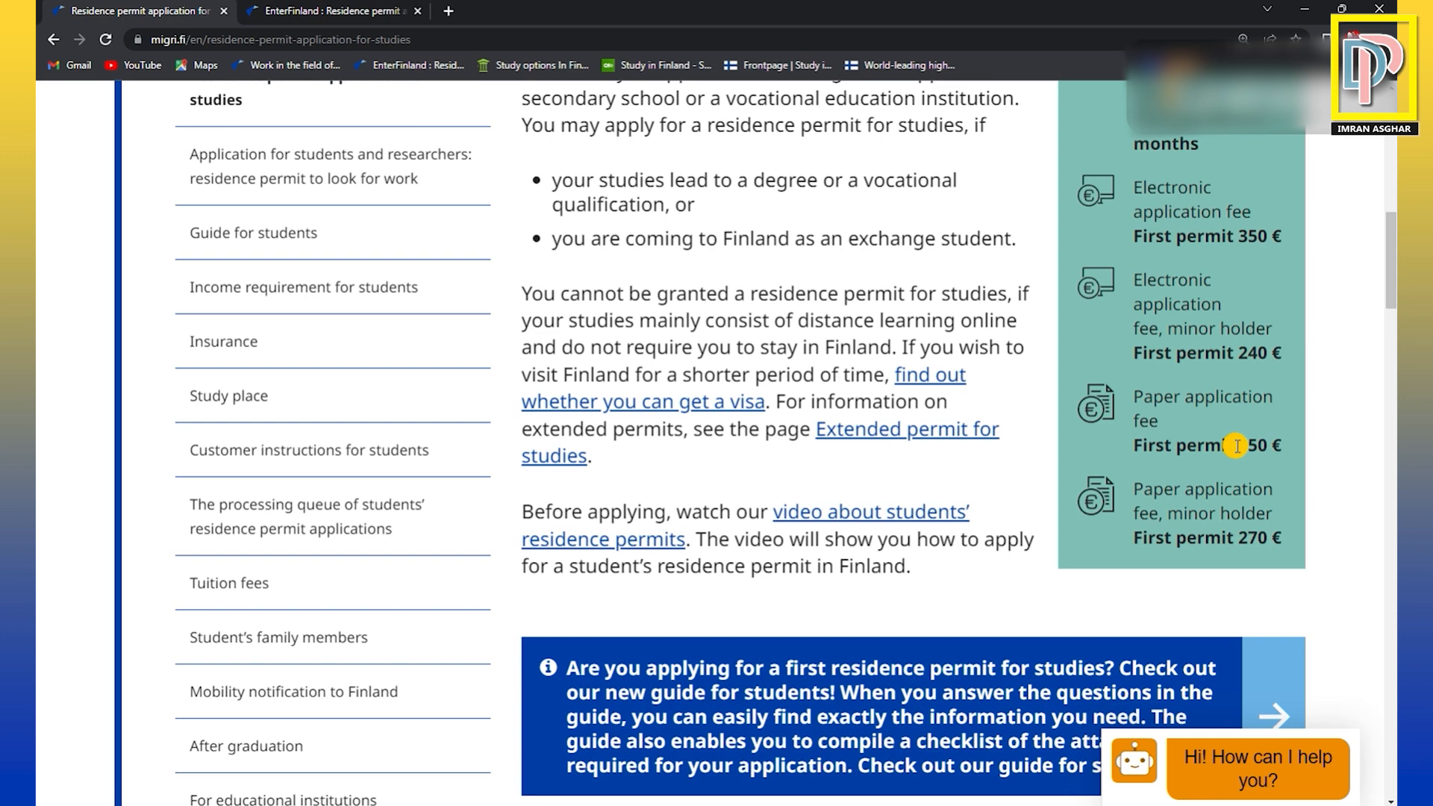
pyautogui.click(1263, 445)
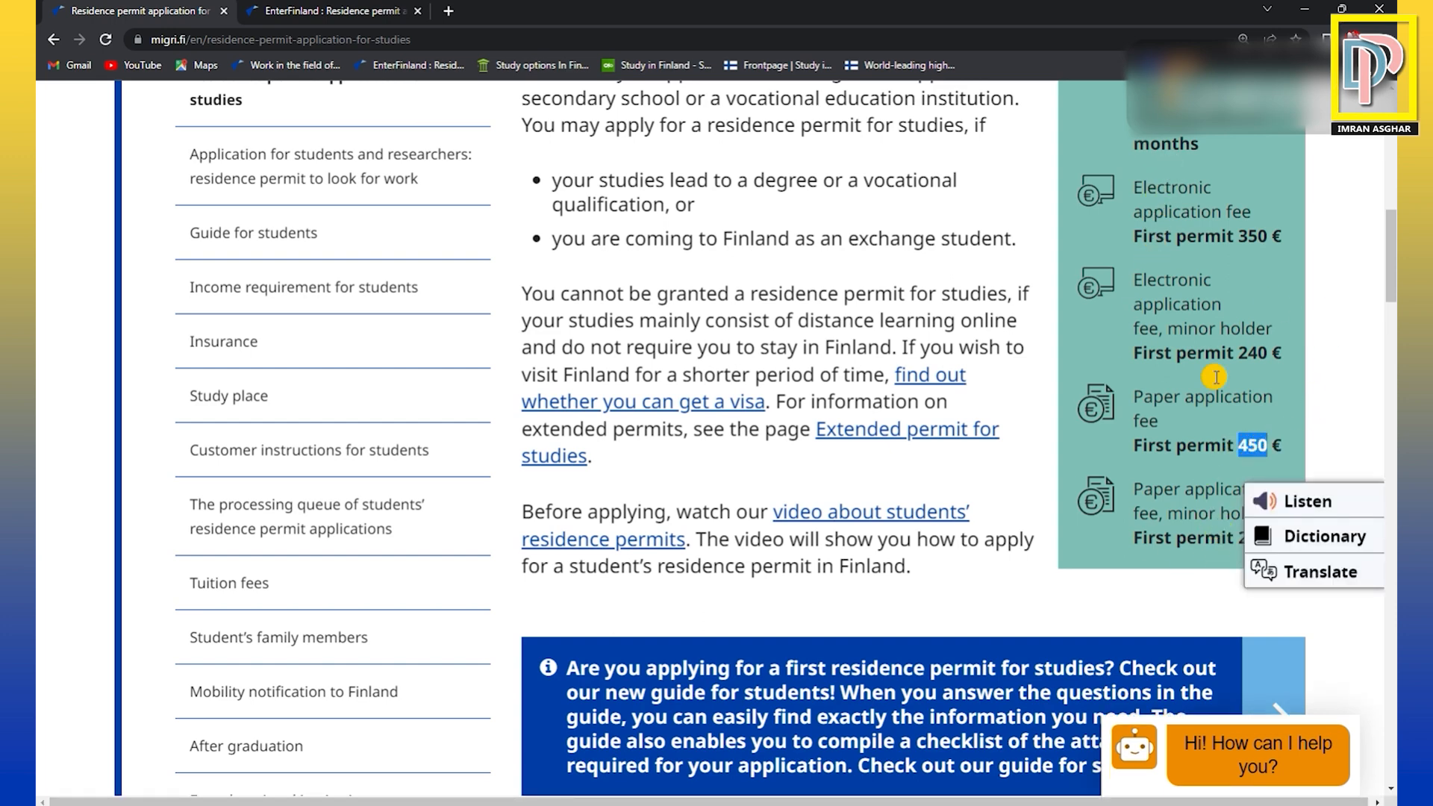
# Review the study permit page's eligibility text, preparation and application steps, rules on paid employment, and A and B permit types.
pyautogui.scroll(5, 1240, 447)
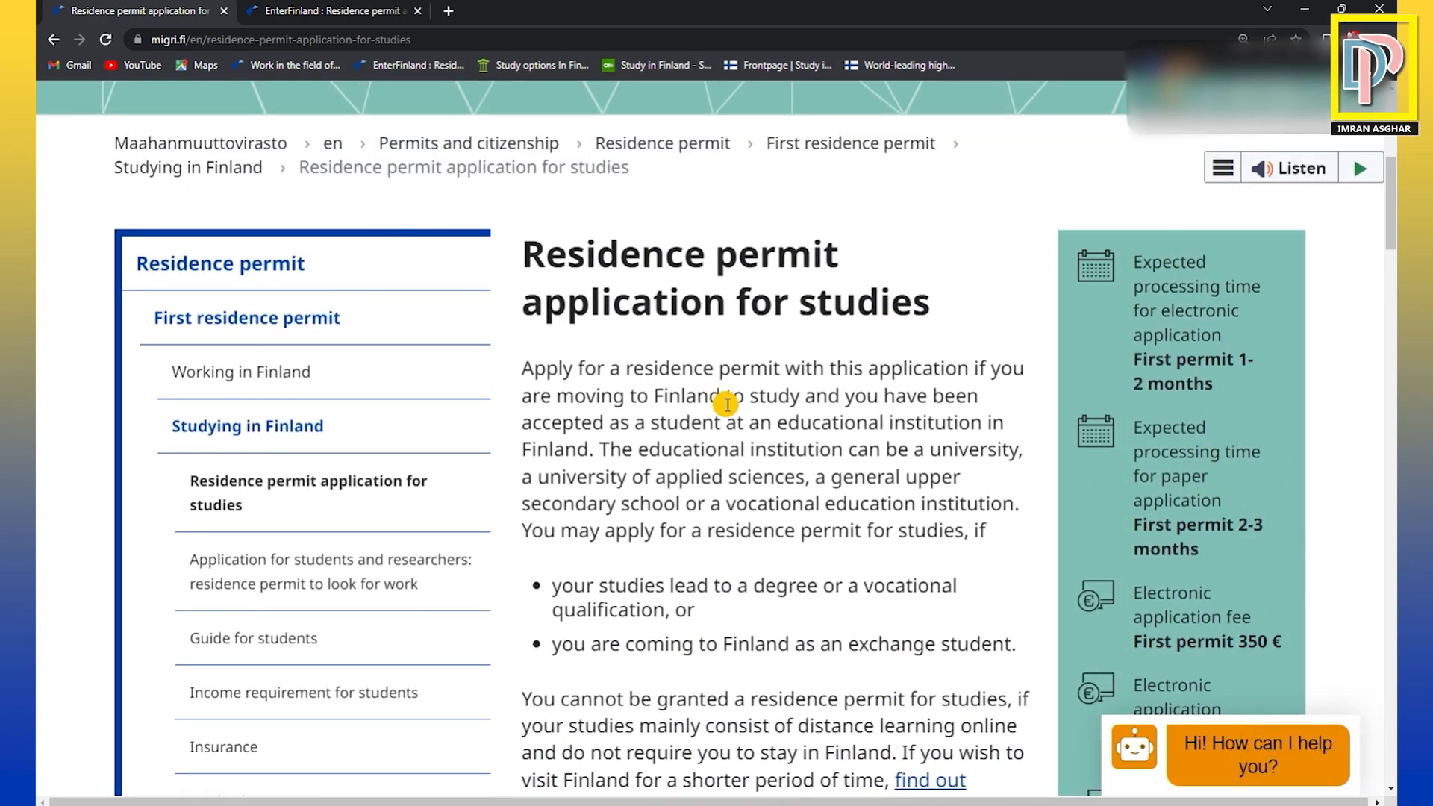
pyautogui.scroll(-1, 915, 404)
pyautogui.scroll(-4, 916, 404)
pyautogui.scroll(-3, 717, 382)
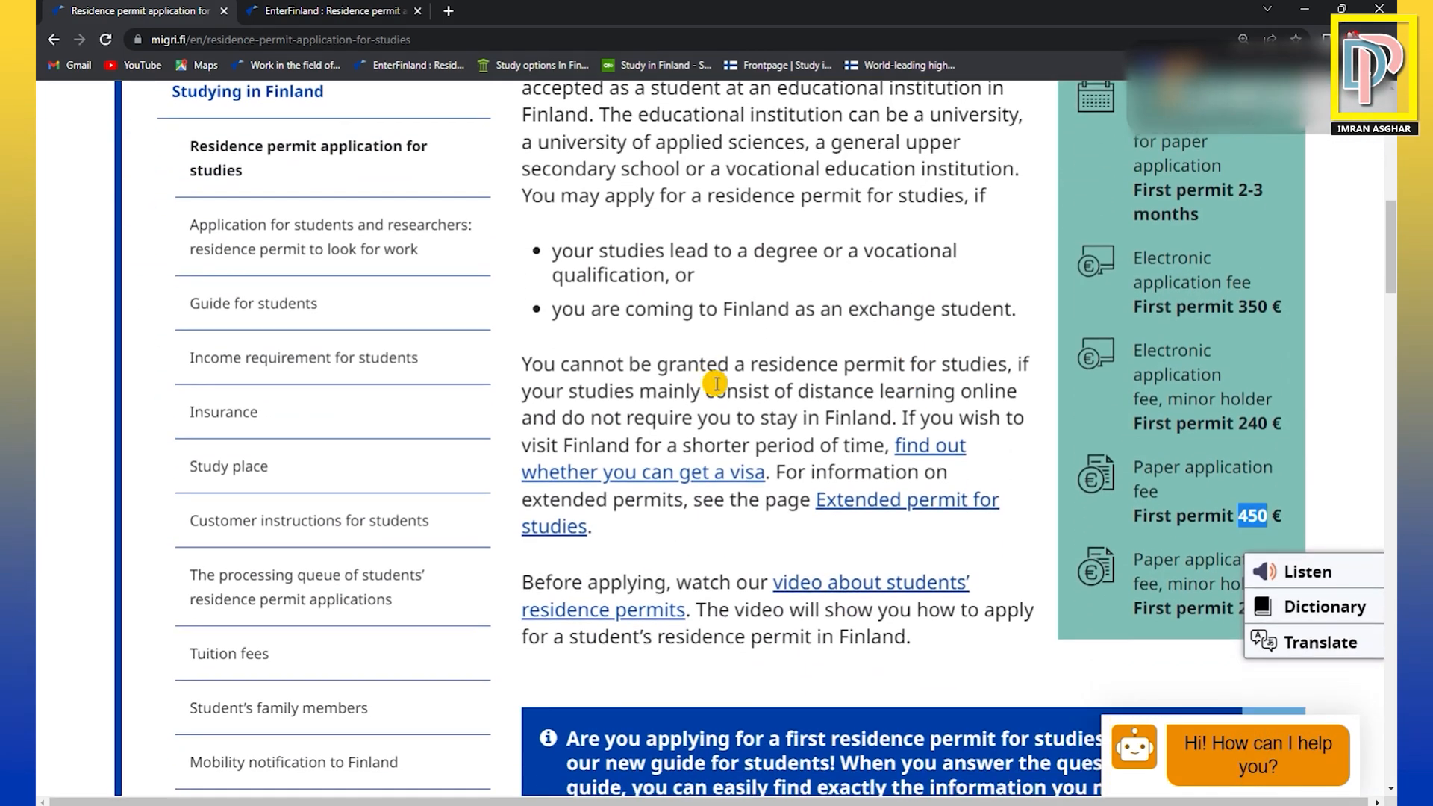
pyautogui.scroll(-2, 758, 380)
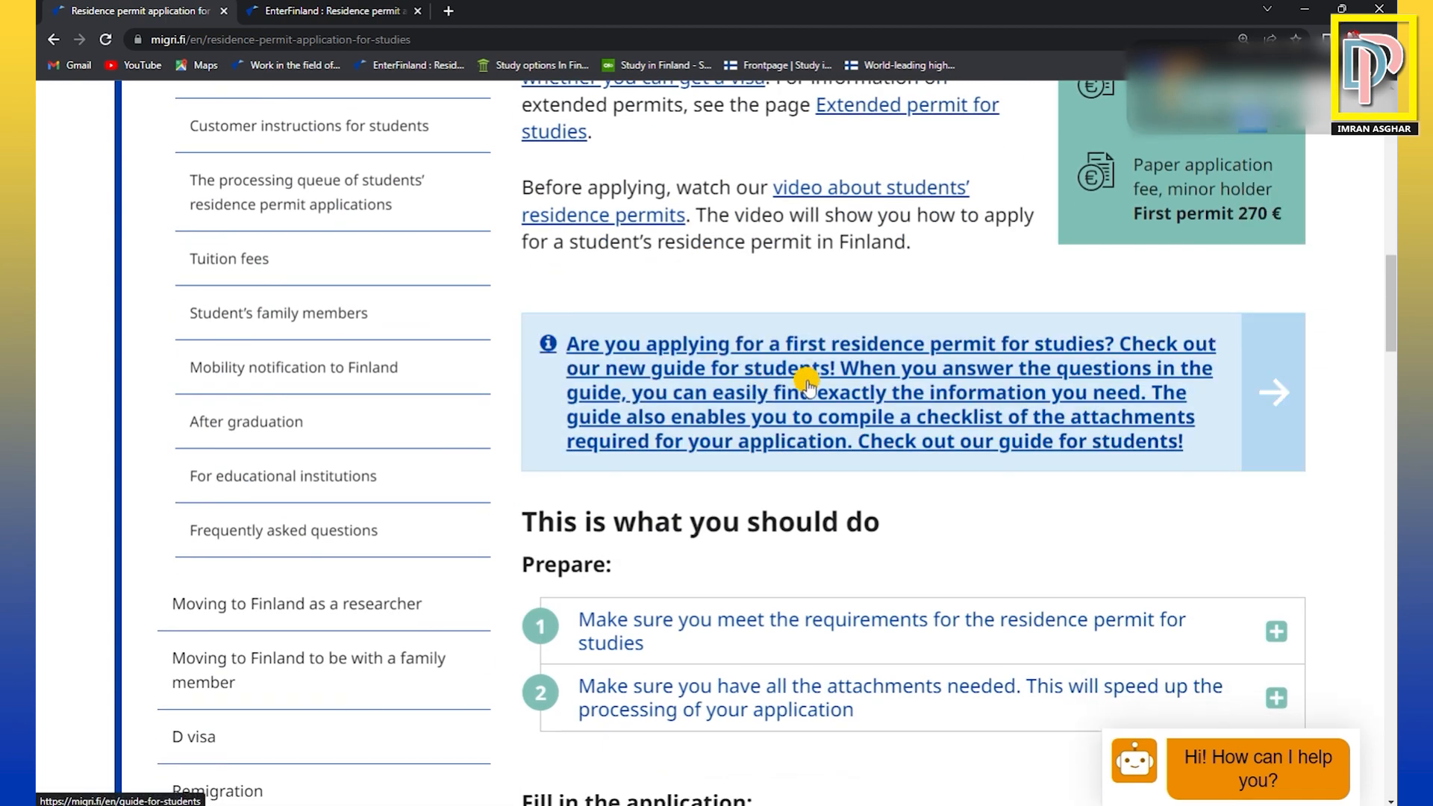
pyautogui.scroll(-4, 878, 394)
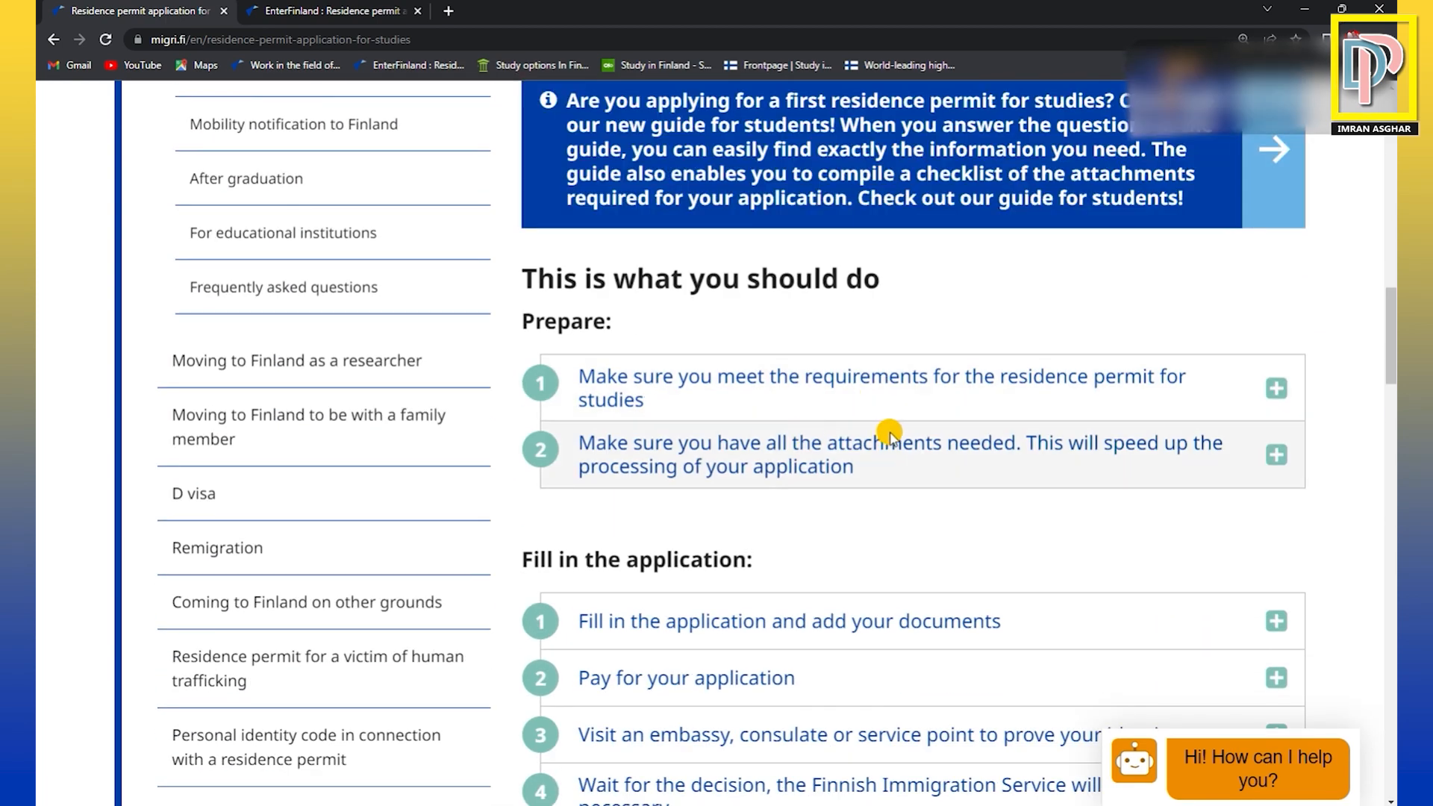
pyautogui.scroll(-1, 885, 436)
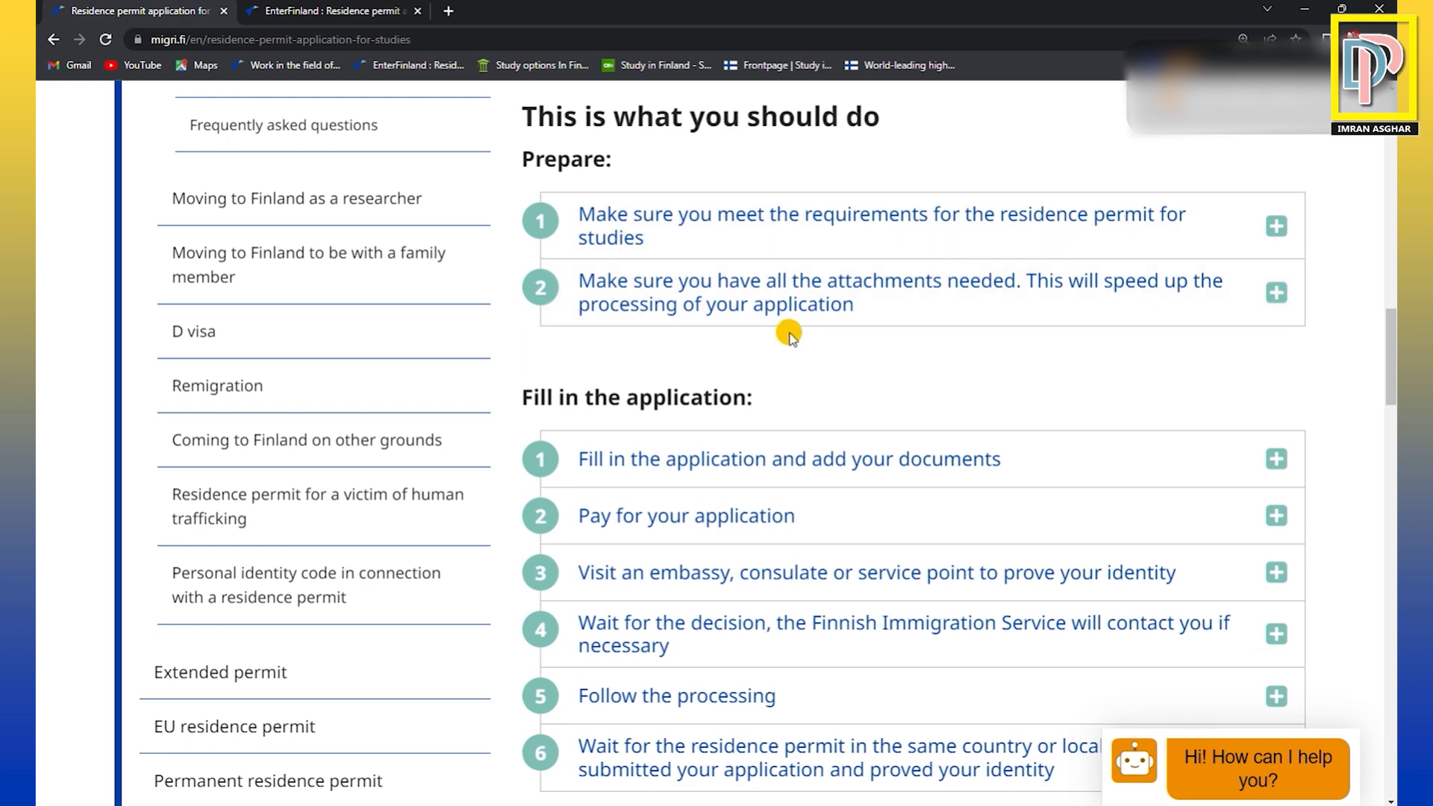
pyautogui.scroll(-4, 854, 364)
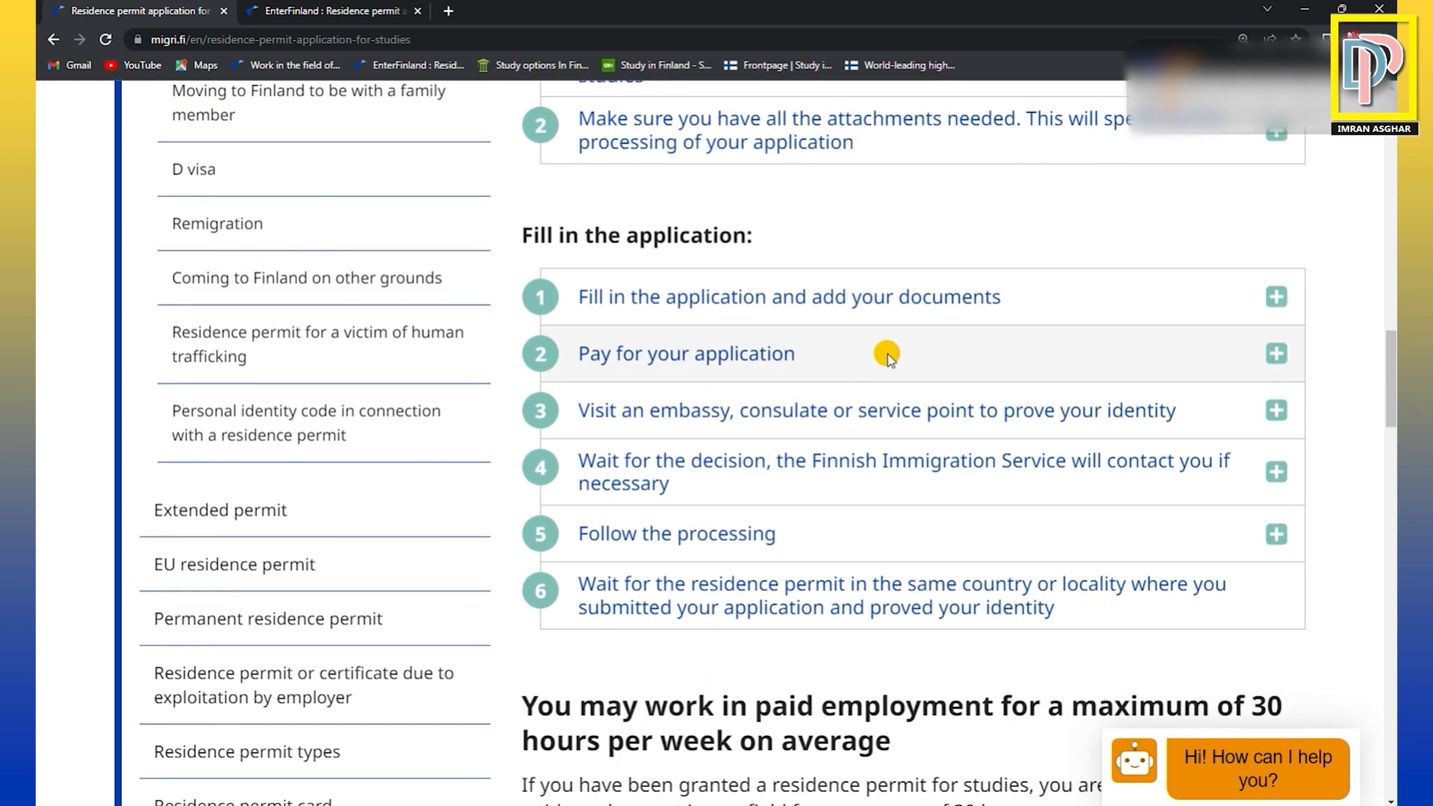
pyautogui.scroll(-1, 888, 354)
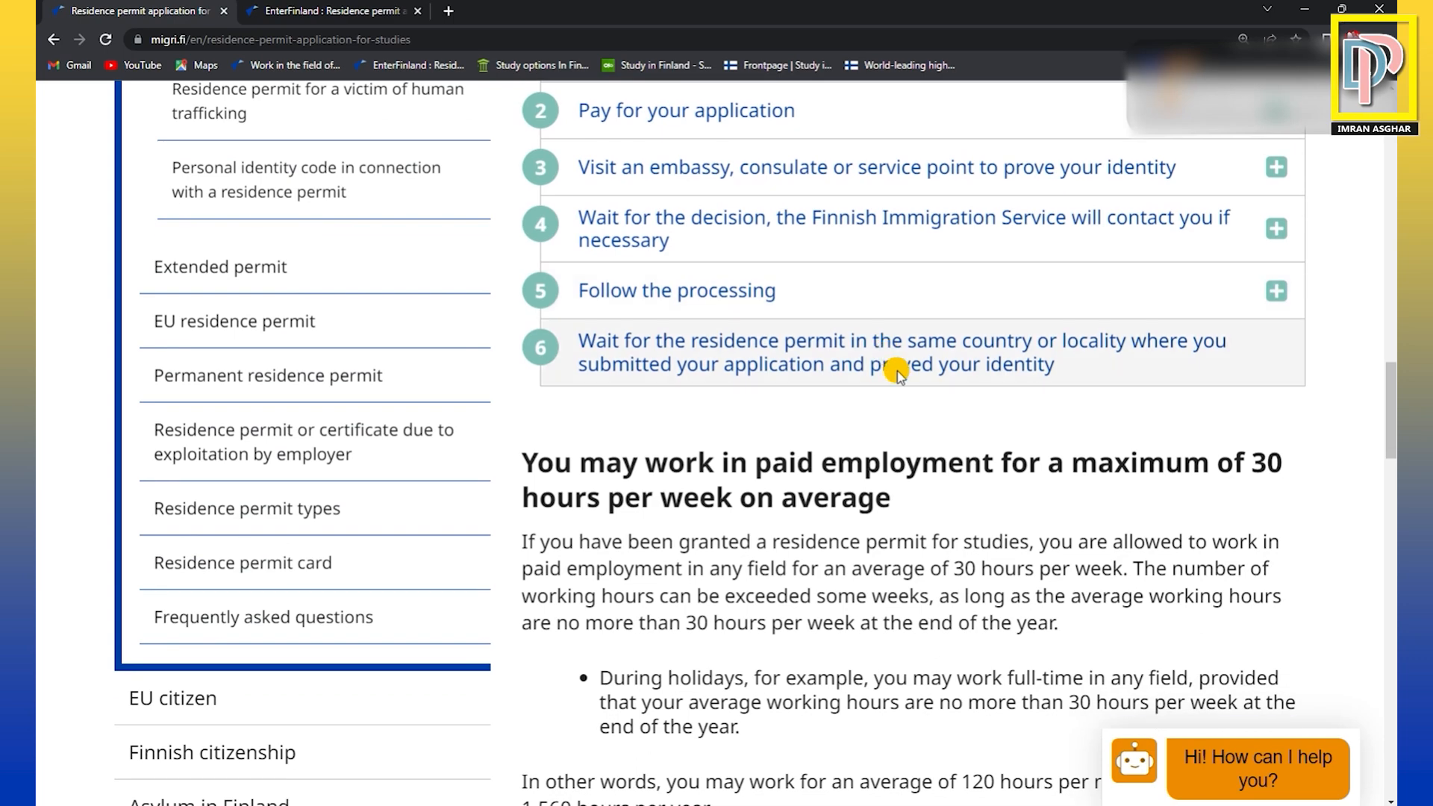
pyautogui.scroll(-3, 867, 276)
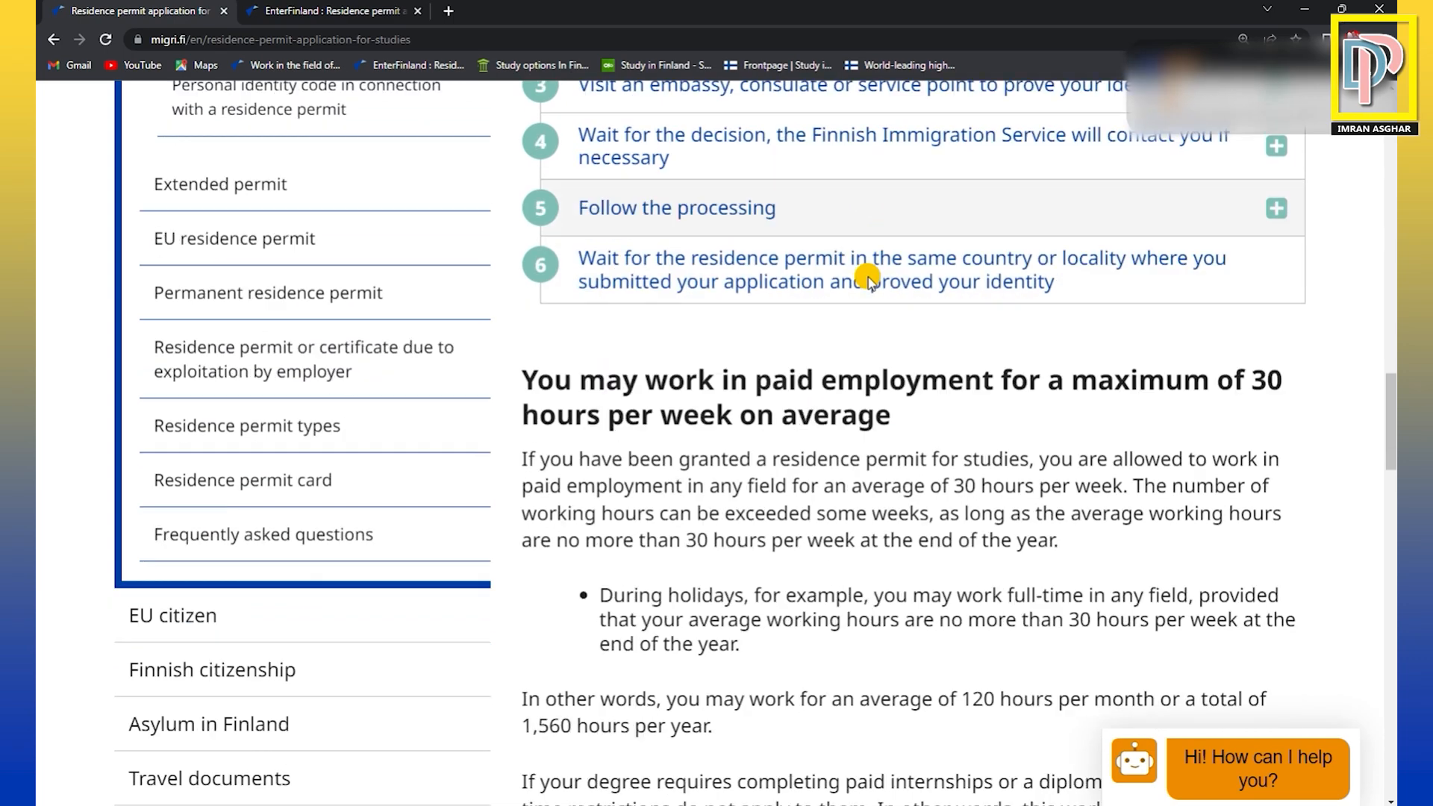
pyautogui.scroll(-10, 900, 280)
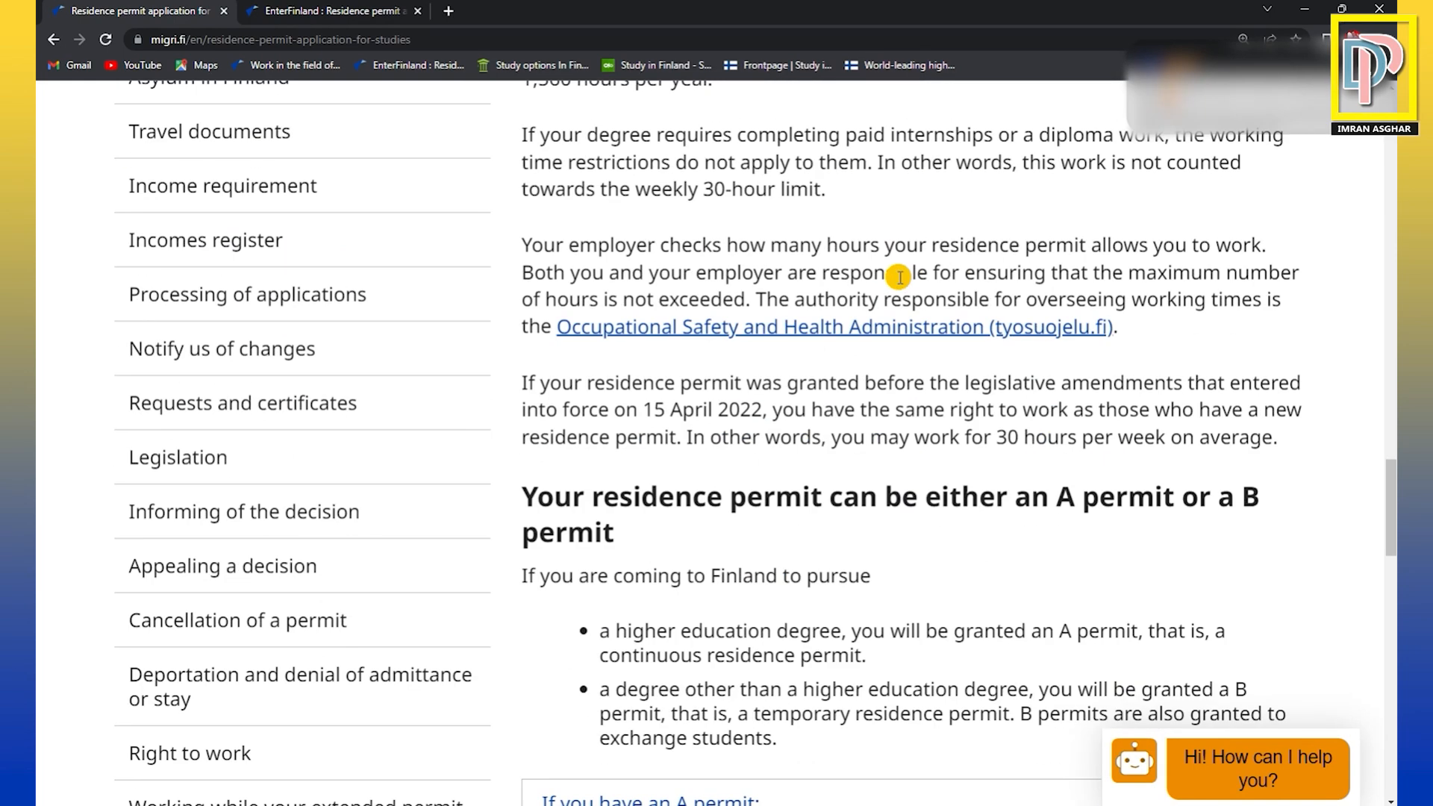
# Review the A and B permit information and open the electronic residence permit application for studies, OLE_OPI.
pyautogui.scroll(-2, 900, 280)
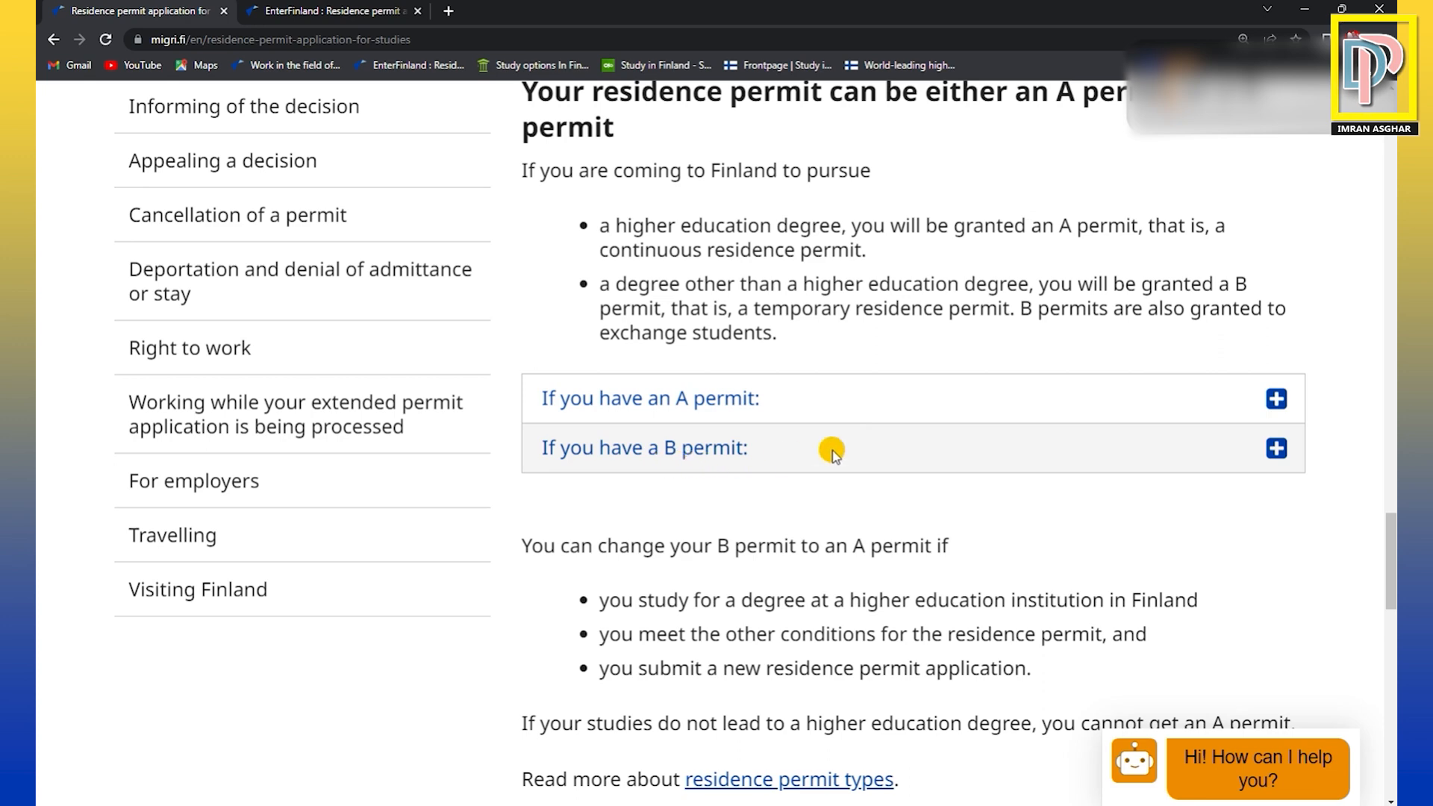
pyautogui.scroll(-5, 996, 393)
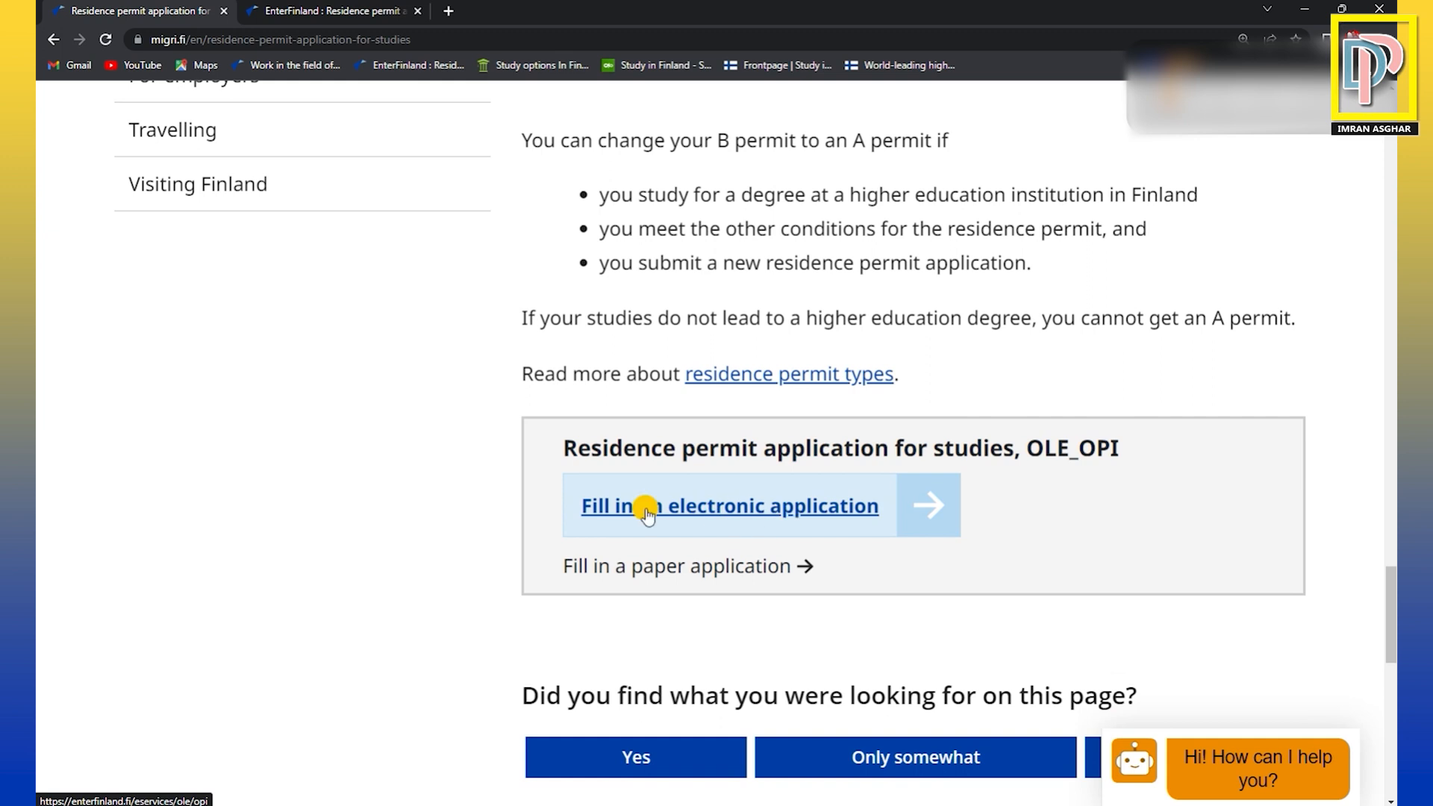
pyautogui.click(849, 519)
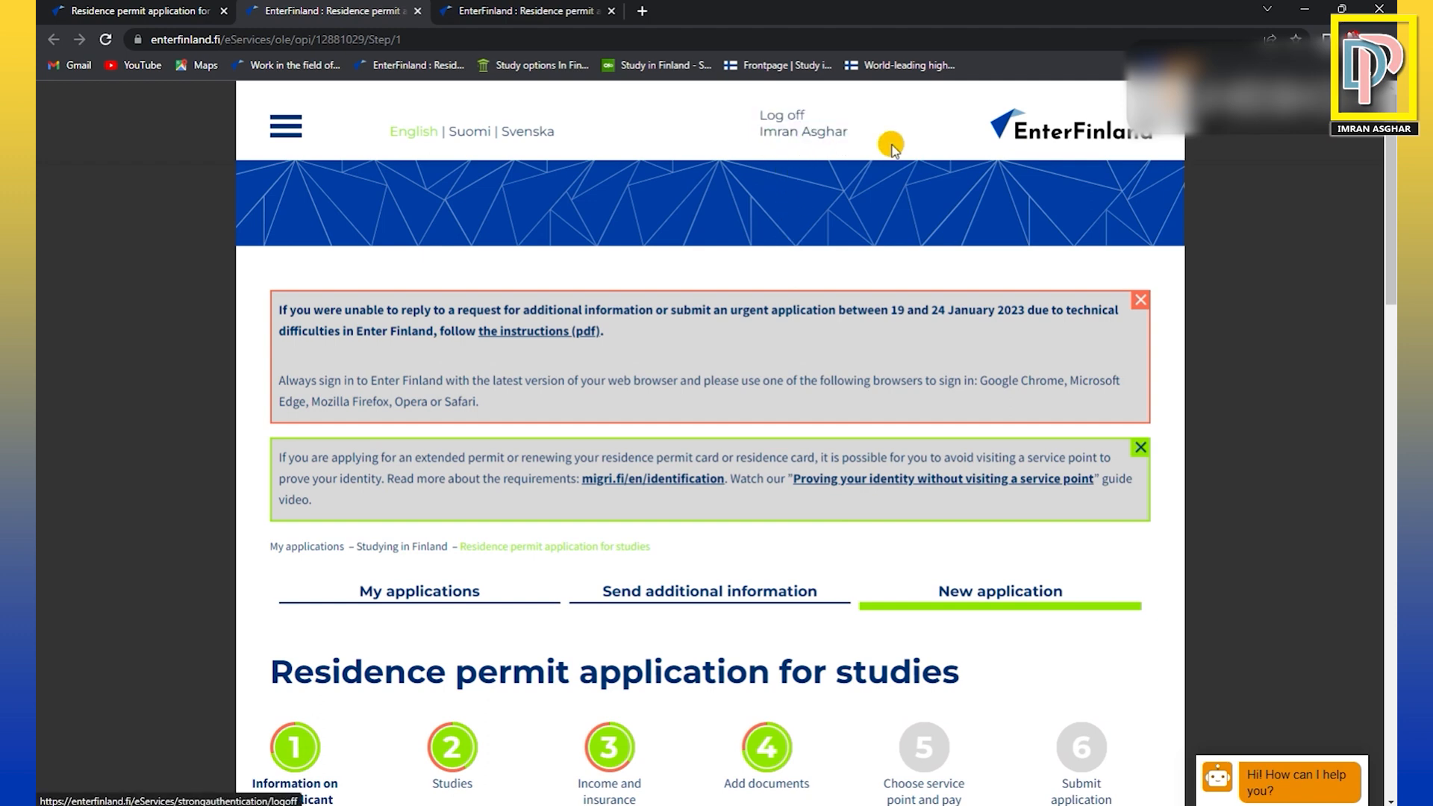
# Review the application form's notices and its six stages, highlighting the title Residence permit application for studies.
pyautogui.scroll(-3, 868, 356)
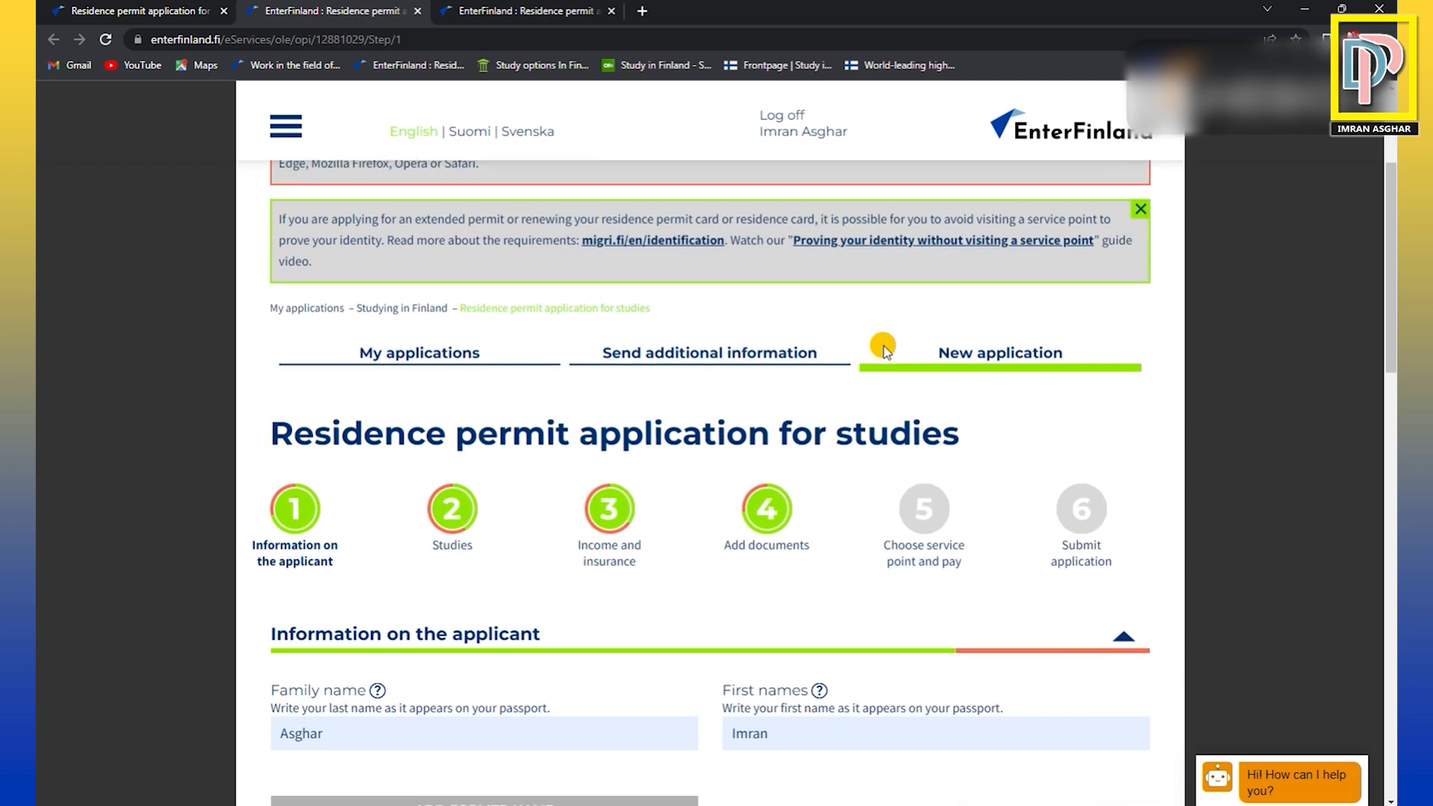
pyautogui.scroll(3, 606, 401)
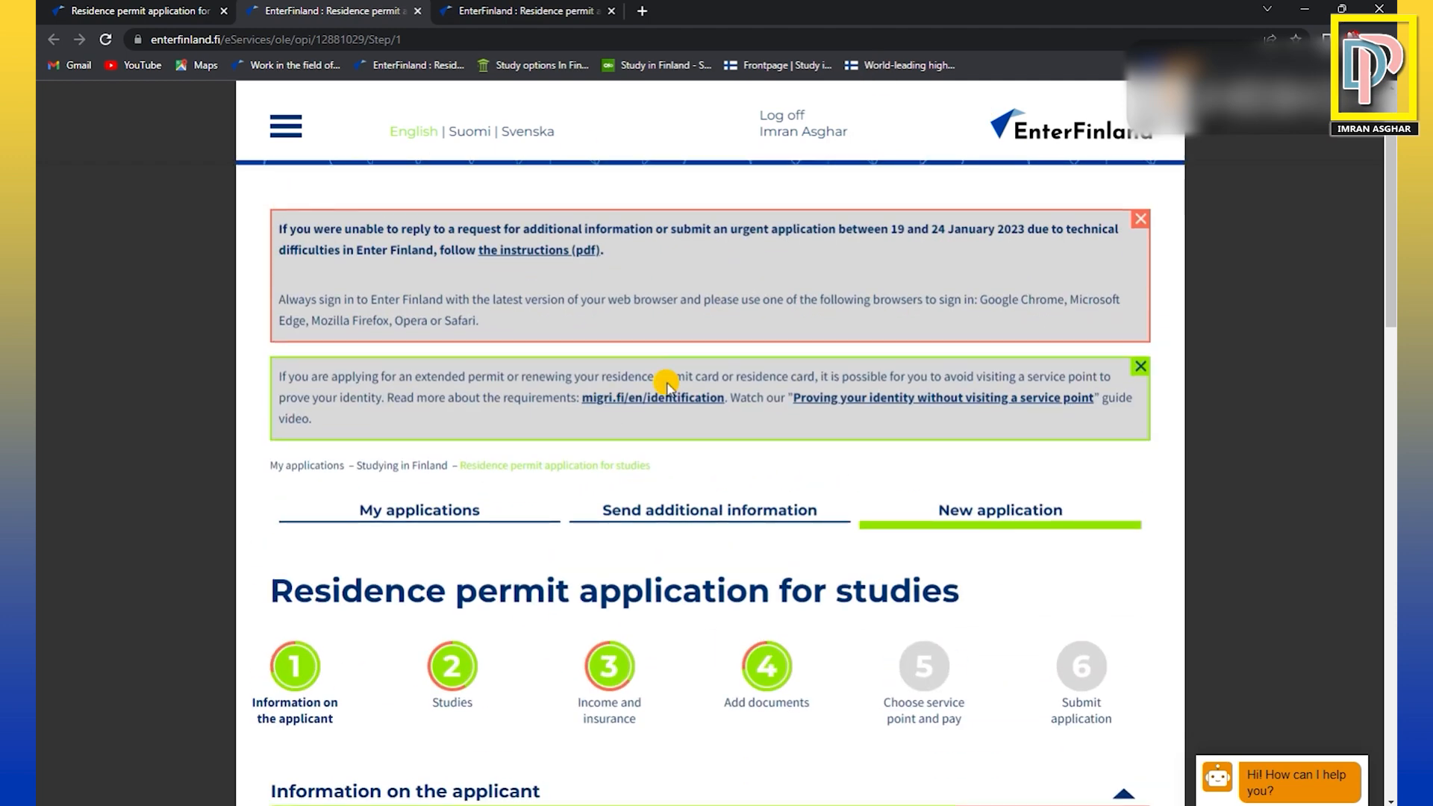
pyautogui.scroll(-2, 545, 493)
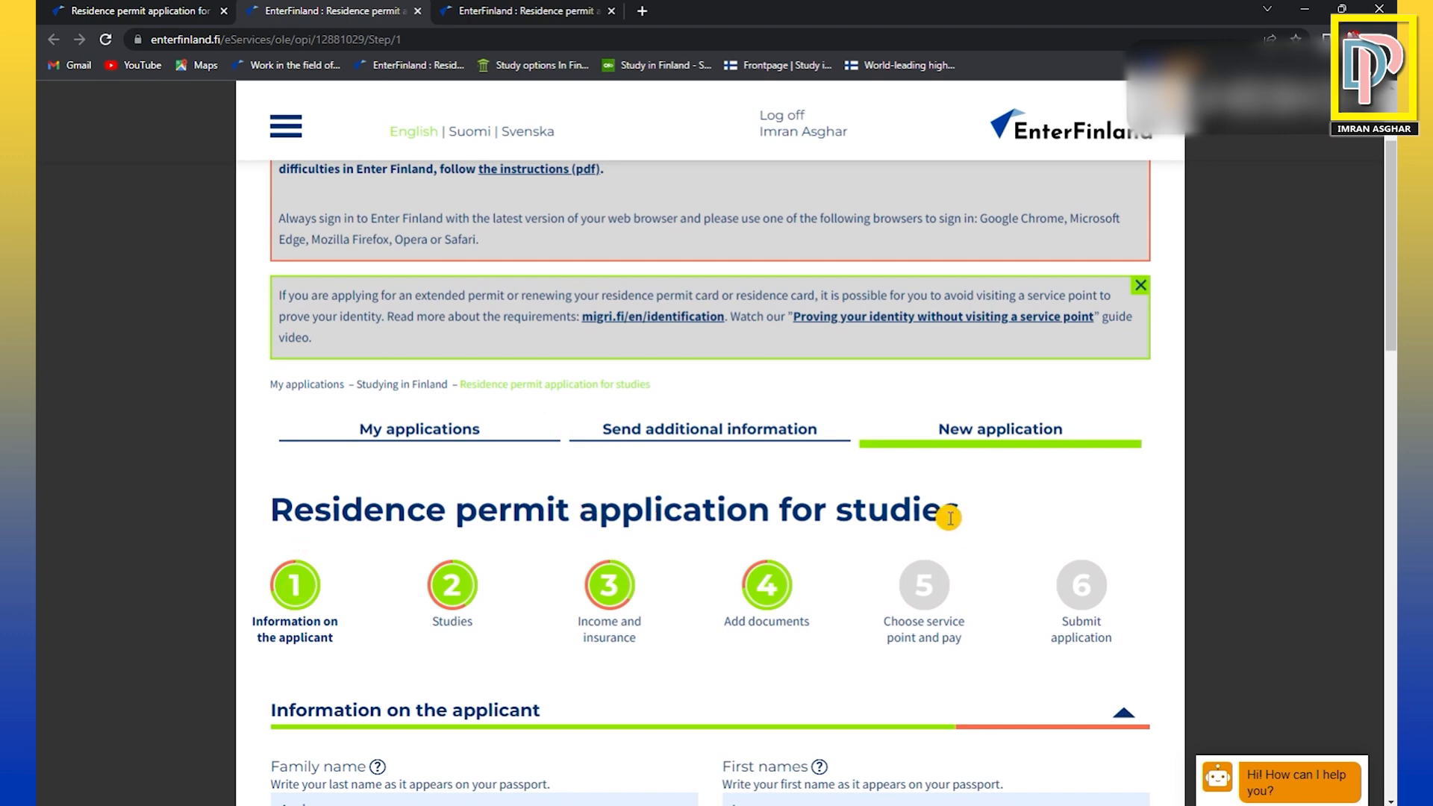
pyautogui.moveTo(276, 514); pyautogui.dragTo(962, 525)
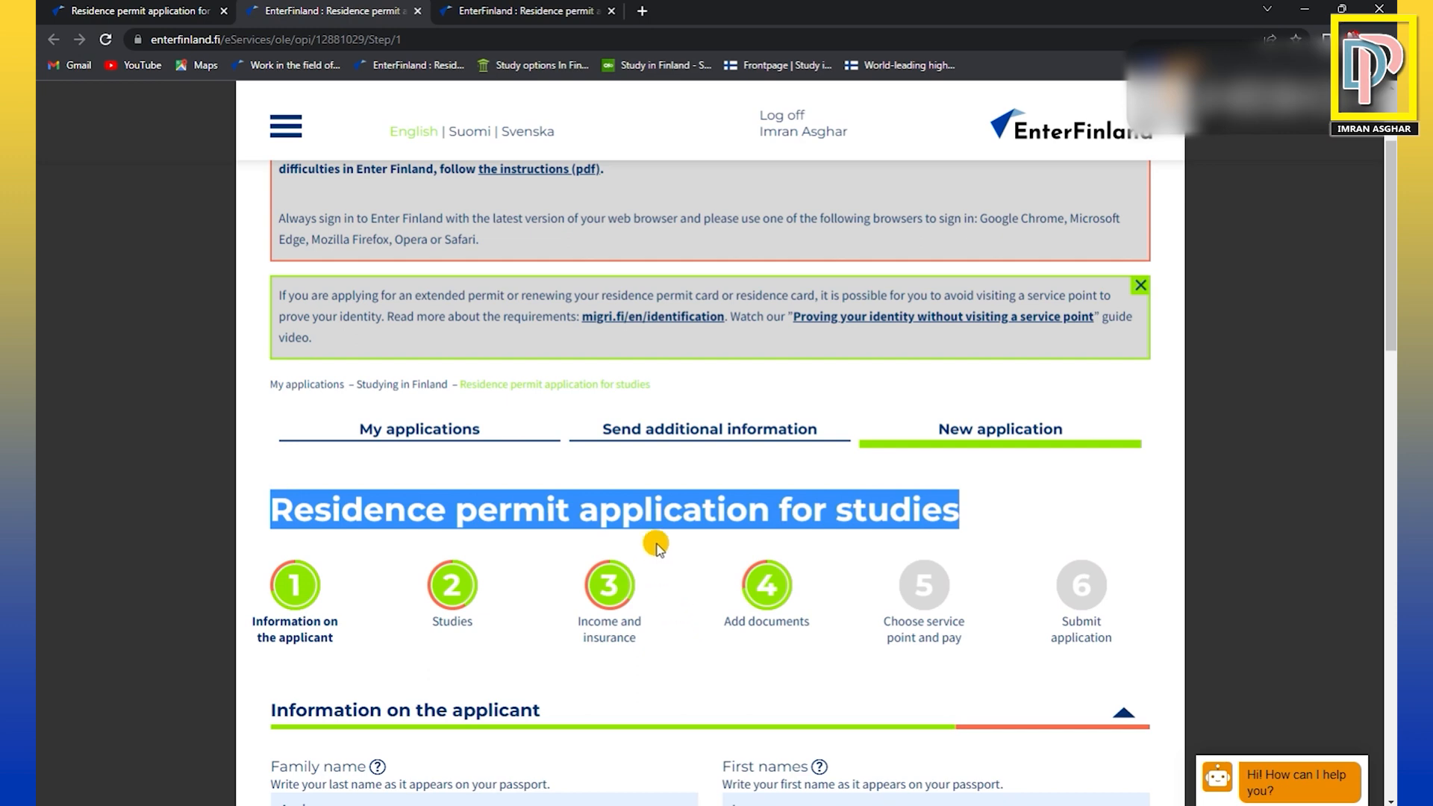
pyautogui.scroll(-1, 660, 549)
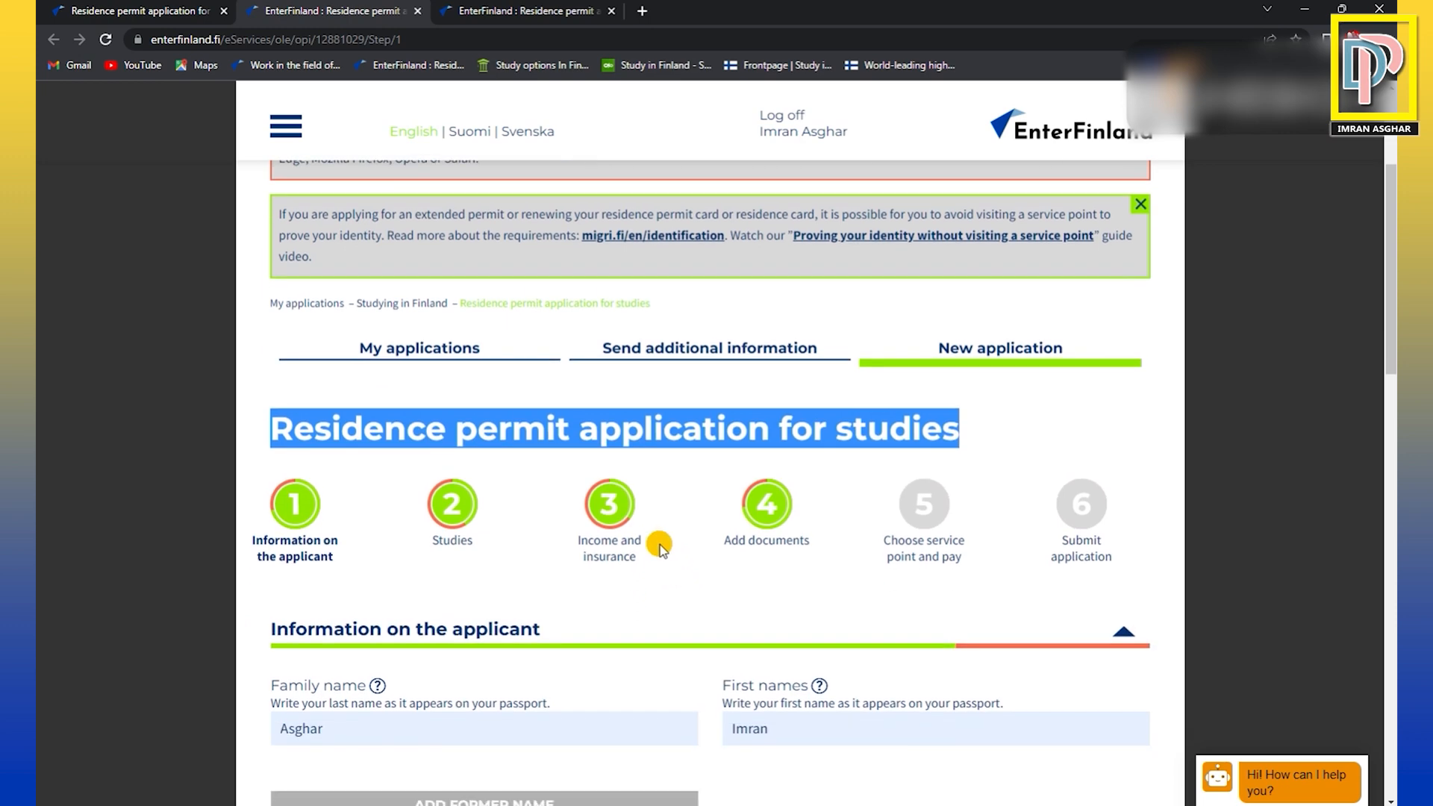
pyautogui.scroll(-2, 660, 548)
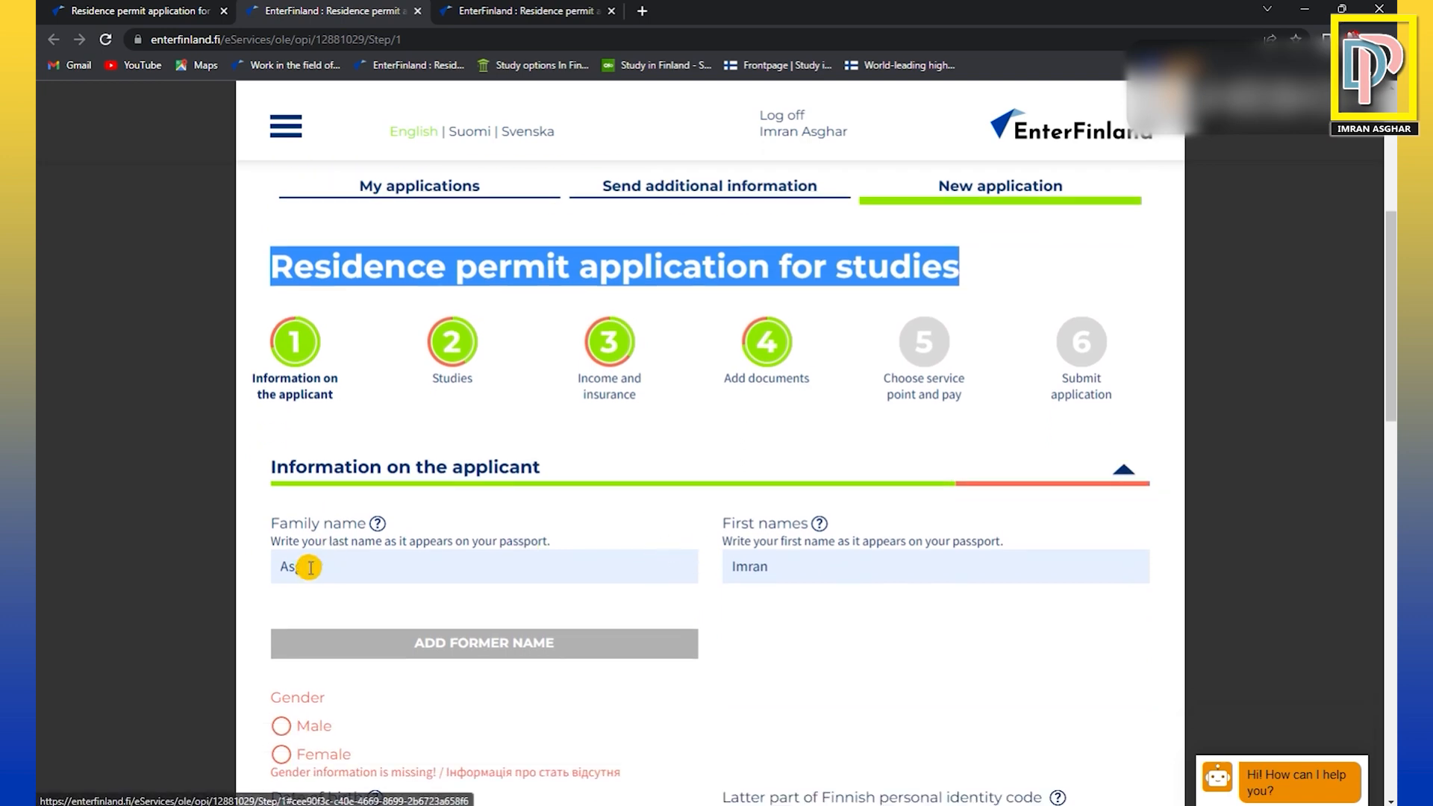
# Check the applicant's family name and first names fields, highlighting the family name entry.
pyautogui.moveTo(282, 569); pyautogui.dragTo(338, 566)
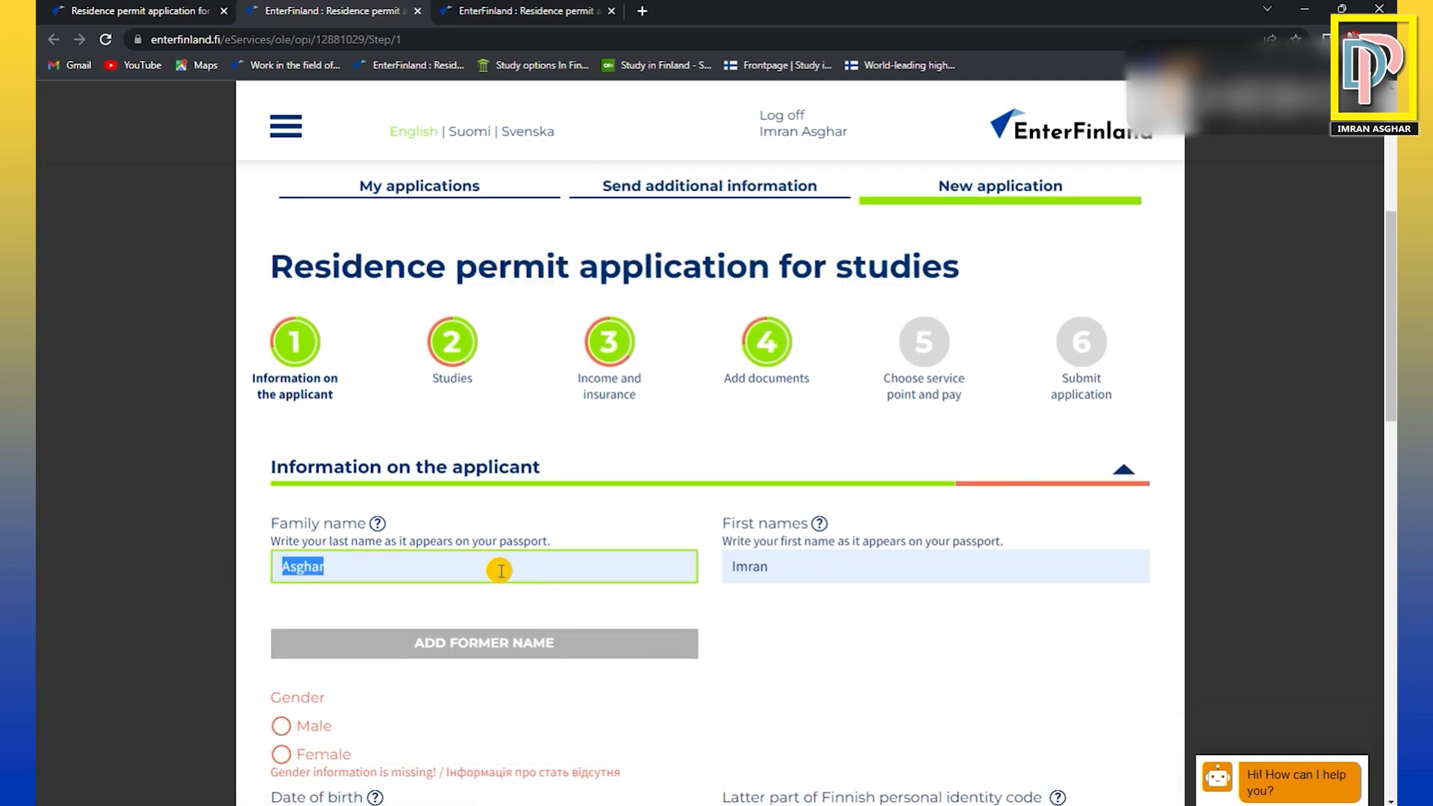
pyautogui.click(786, 569)
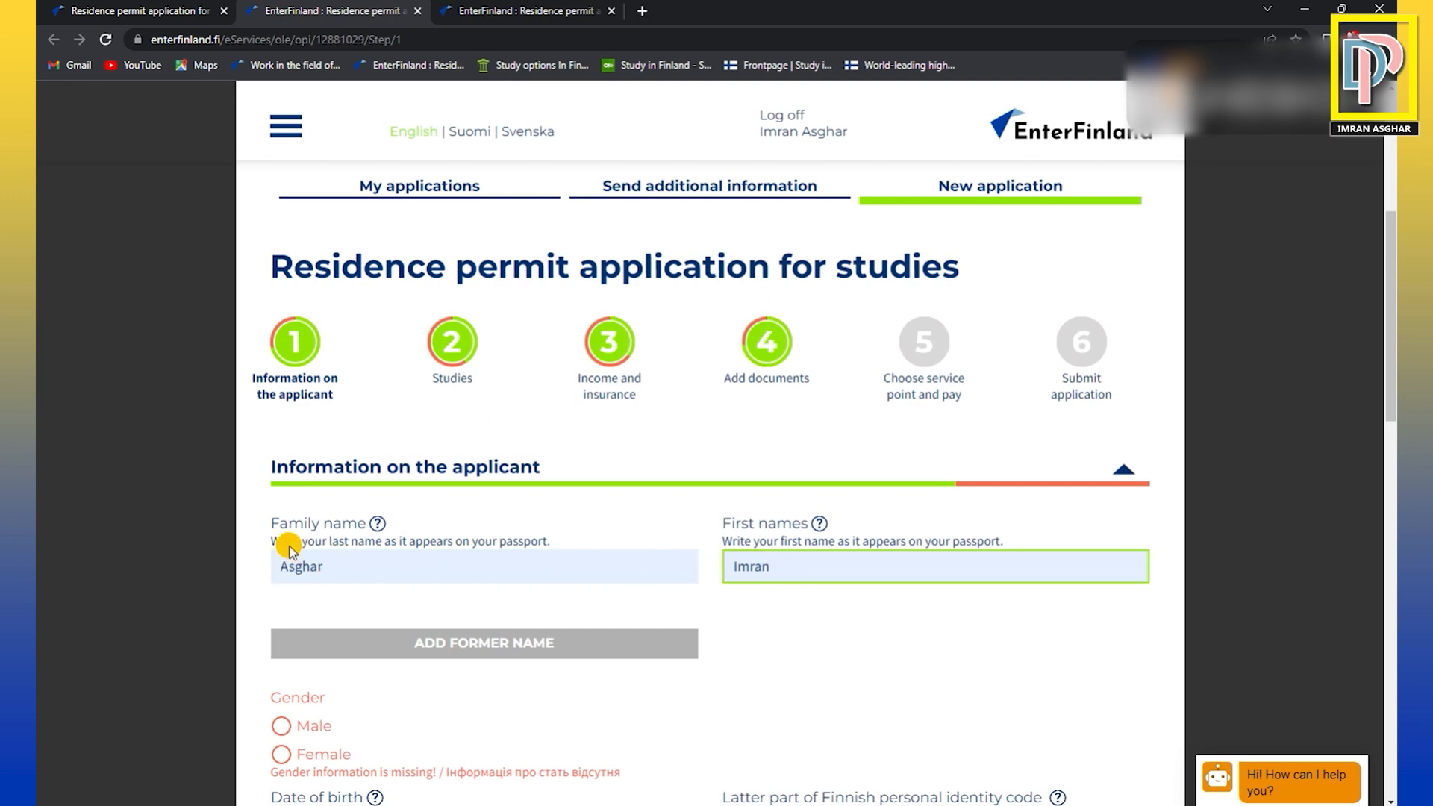
pyautogui.click(356, 575)
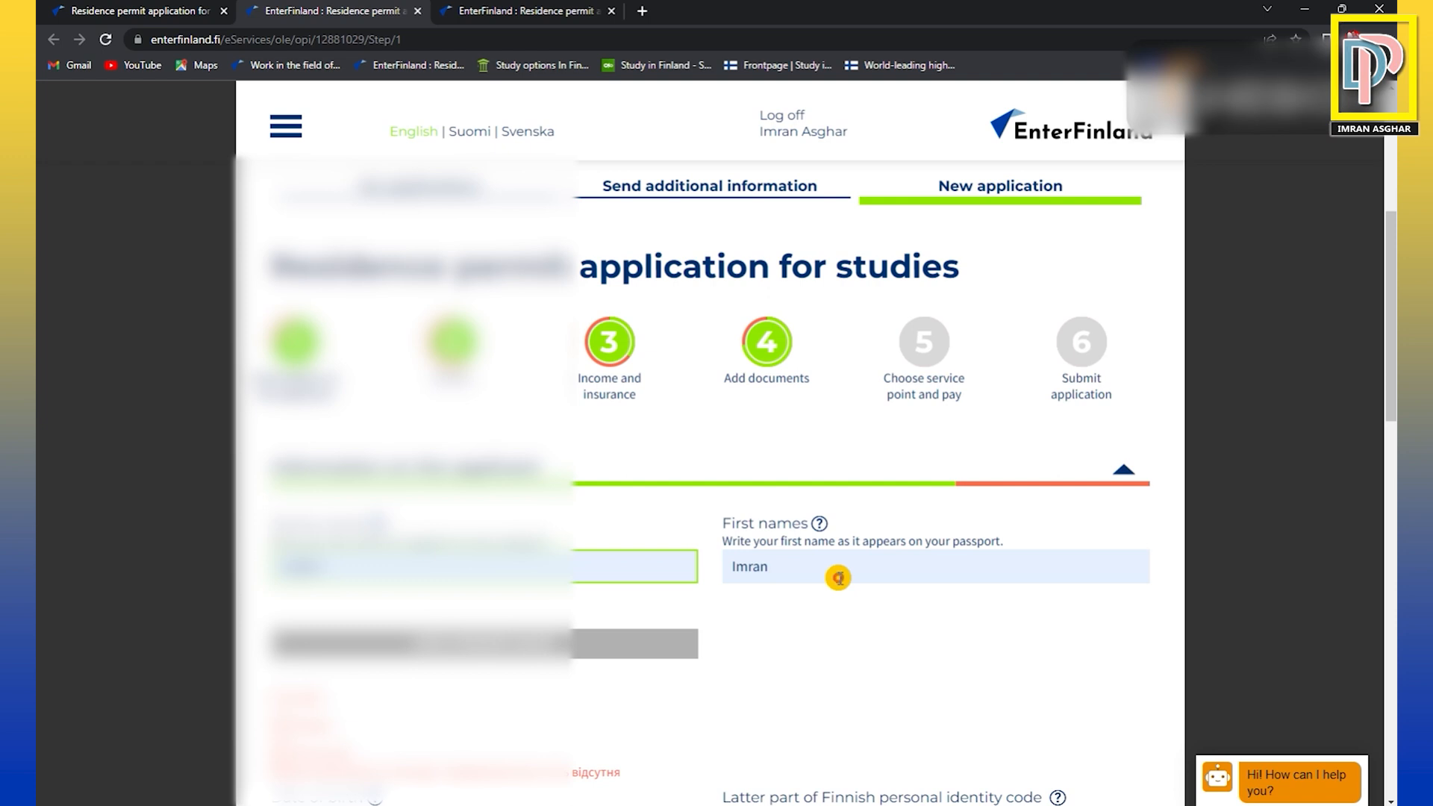
pyautogui.click(835, 573)
# Set the applicant's gender to Male and check the field for the latter part of the Finnish personal identity code.
pyautogui.scroll(-2, 833, 575)
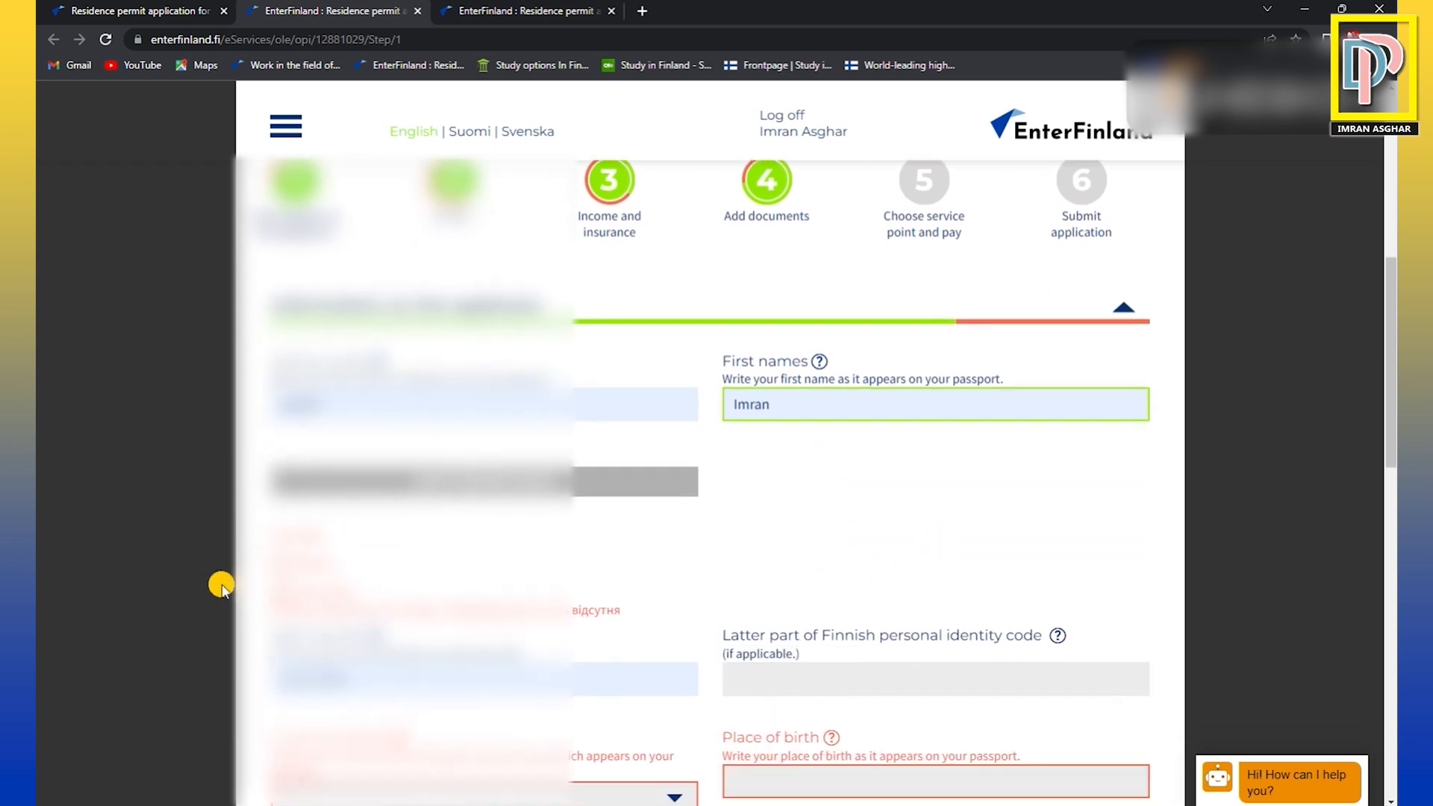
pyautogui.click(279, 564)
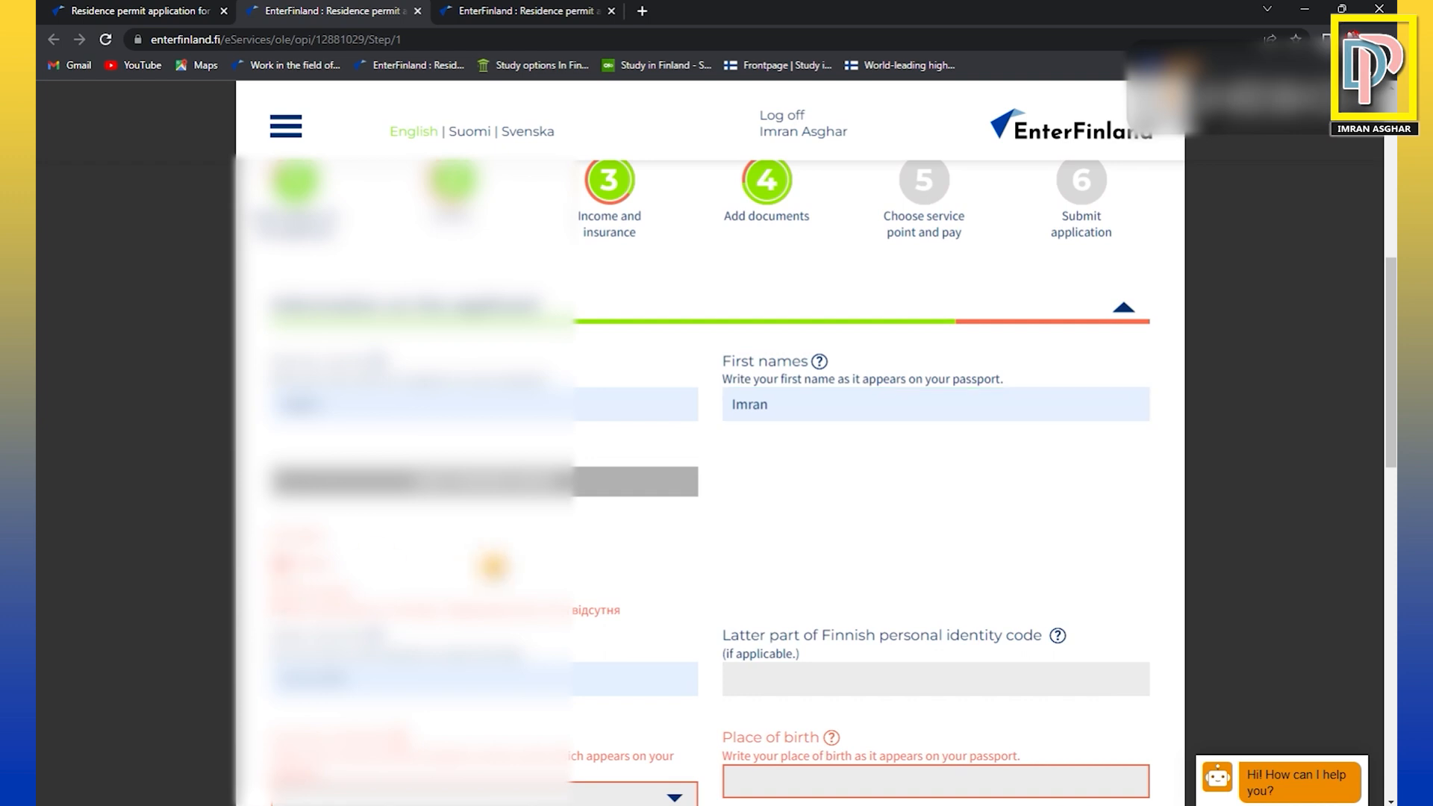
pyautogui.scroll(-1, 492, 567)
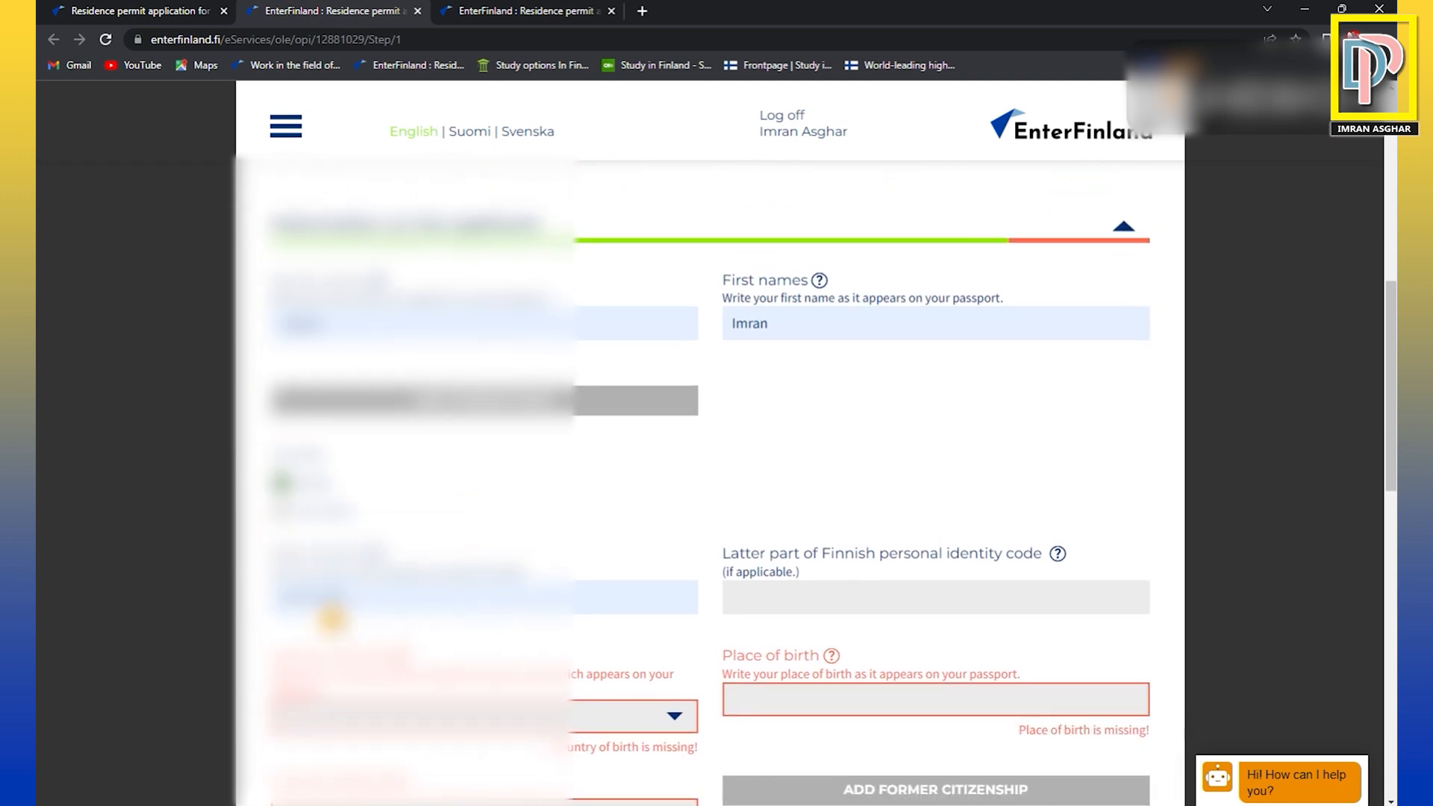
pyautogui.scroll(-1, 989, 592)
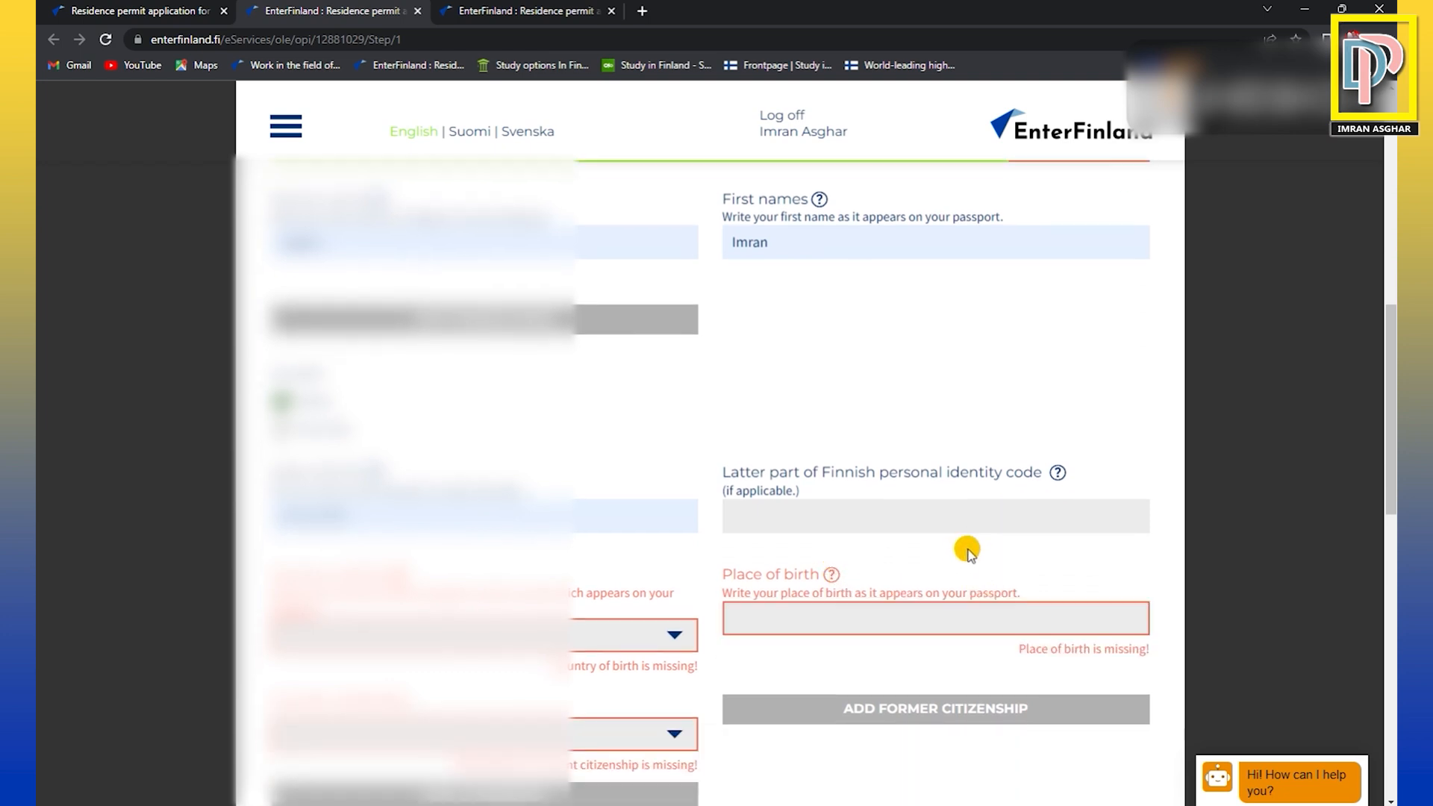
pyautogui.click(841, 519)
# Set the country of birth to Pakistan and check the place of birth field.
pyautogui.scroll(-3, 1006, 571)
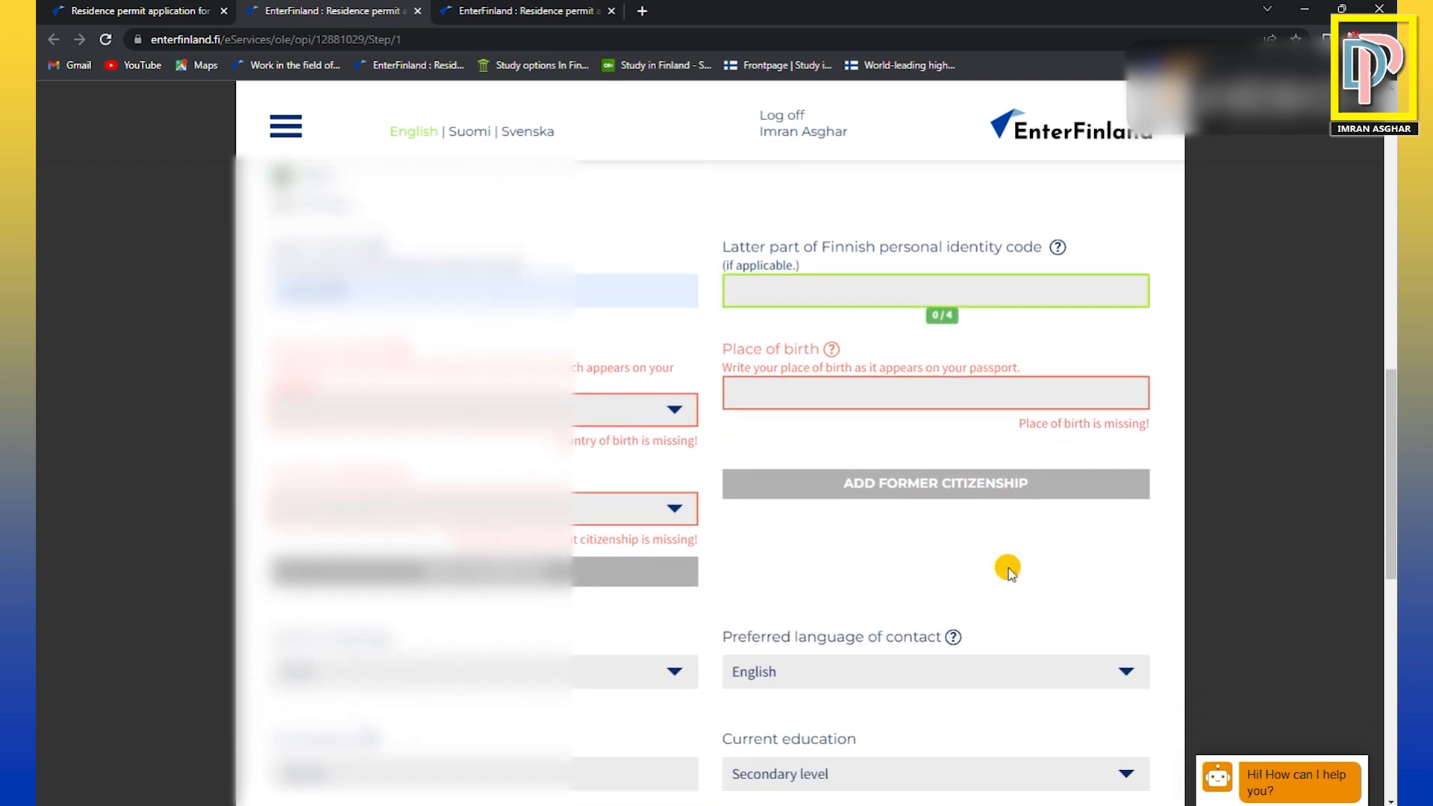
pyautogui.scroll(-1, 1044, 567)
pyautogui.scroll(-1, 1097, 567)
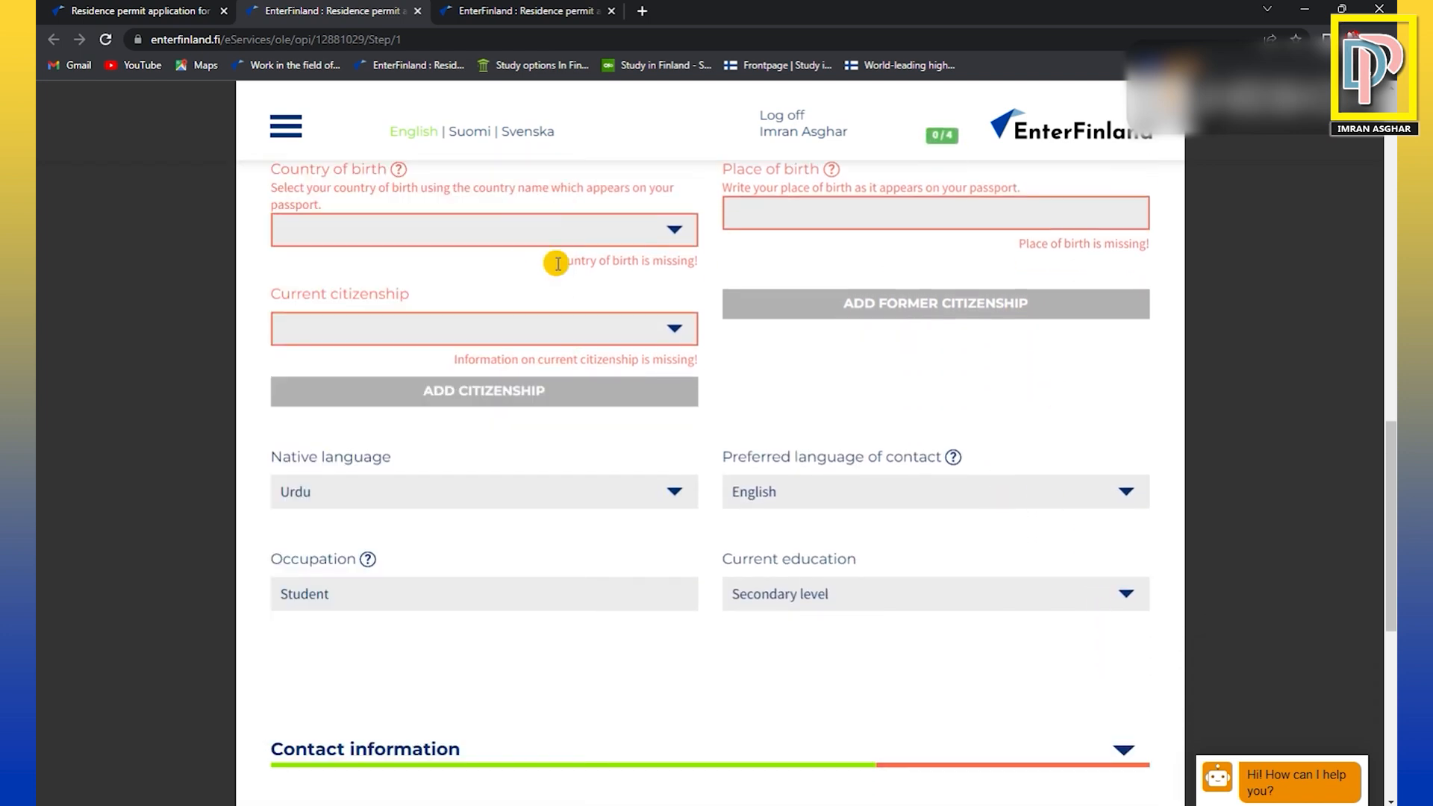
pyautogui.click(683, 234)
pyautogui.click(391, 237)
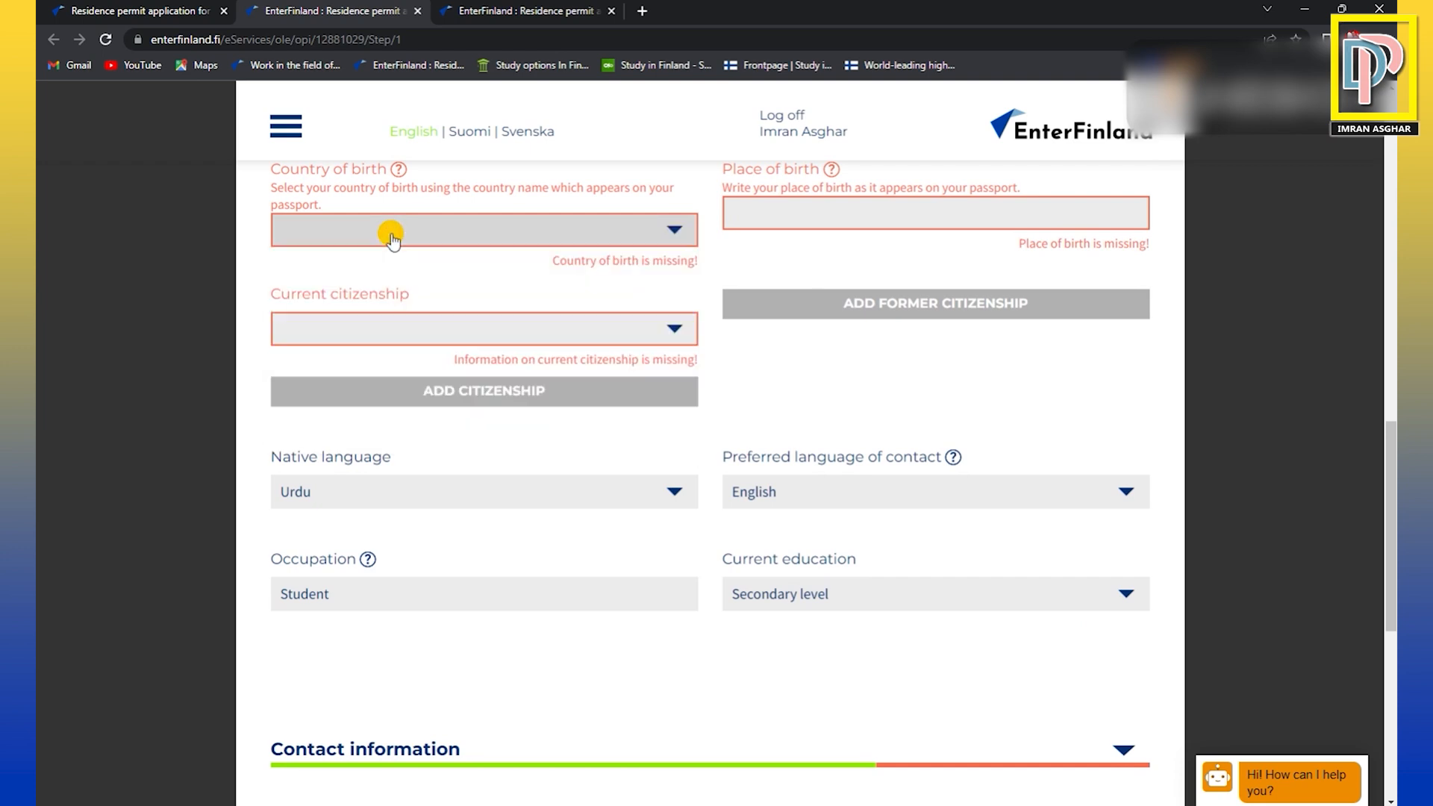
pyautogui.click(392, 238)
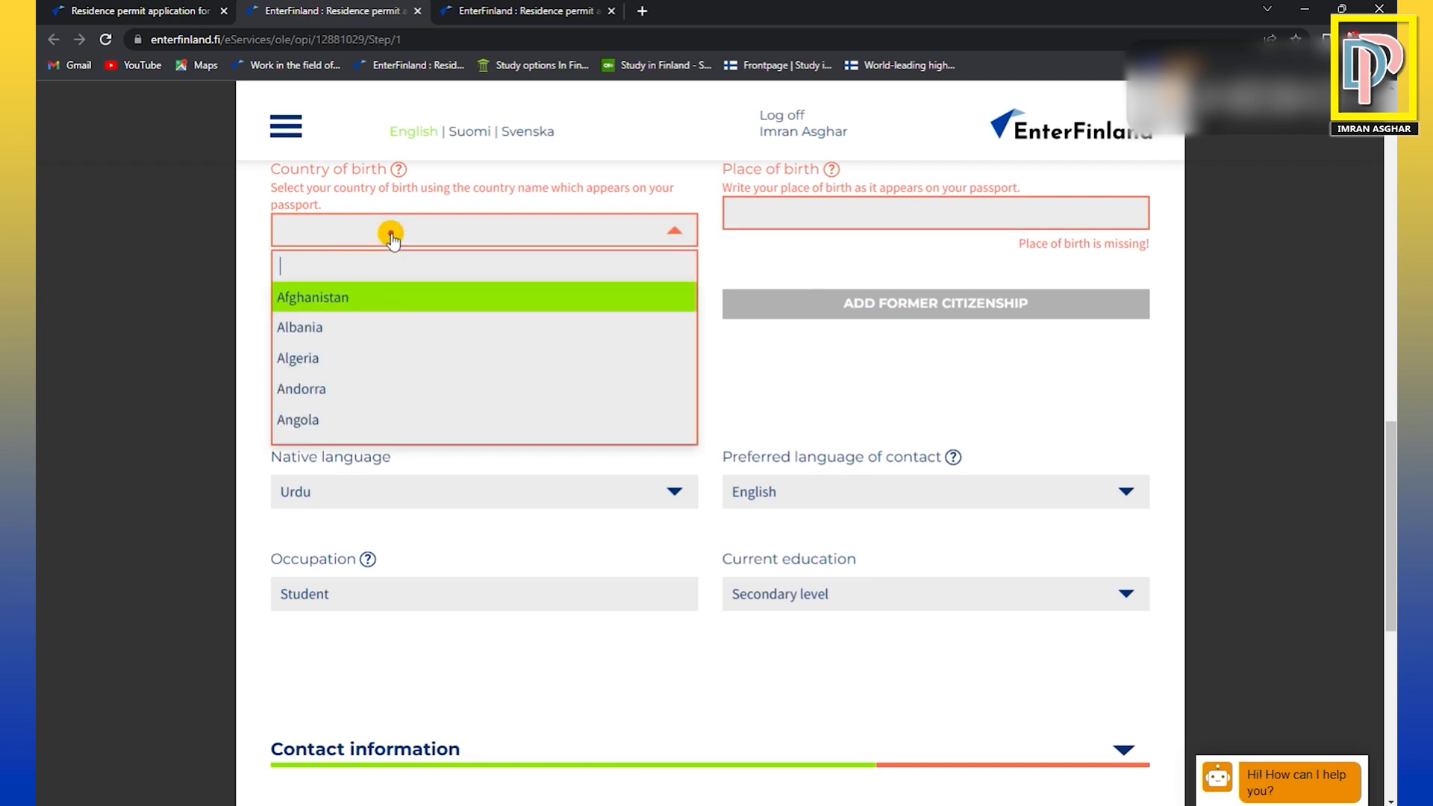
pyautogui.write('Pakistan')
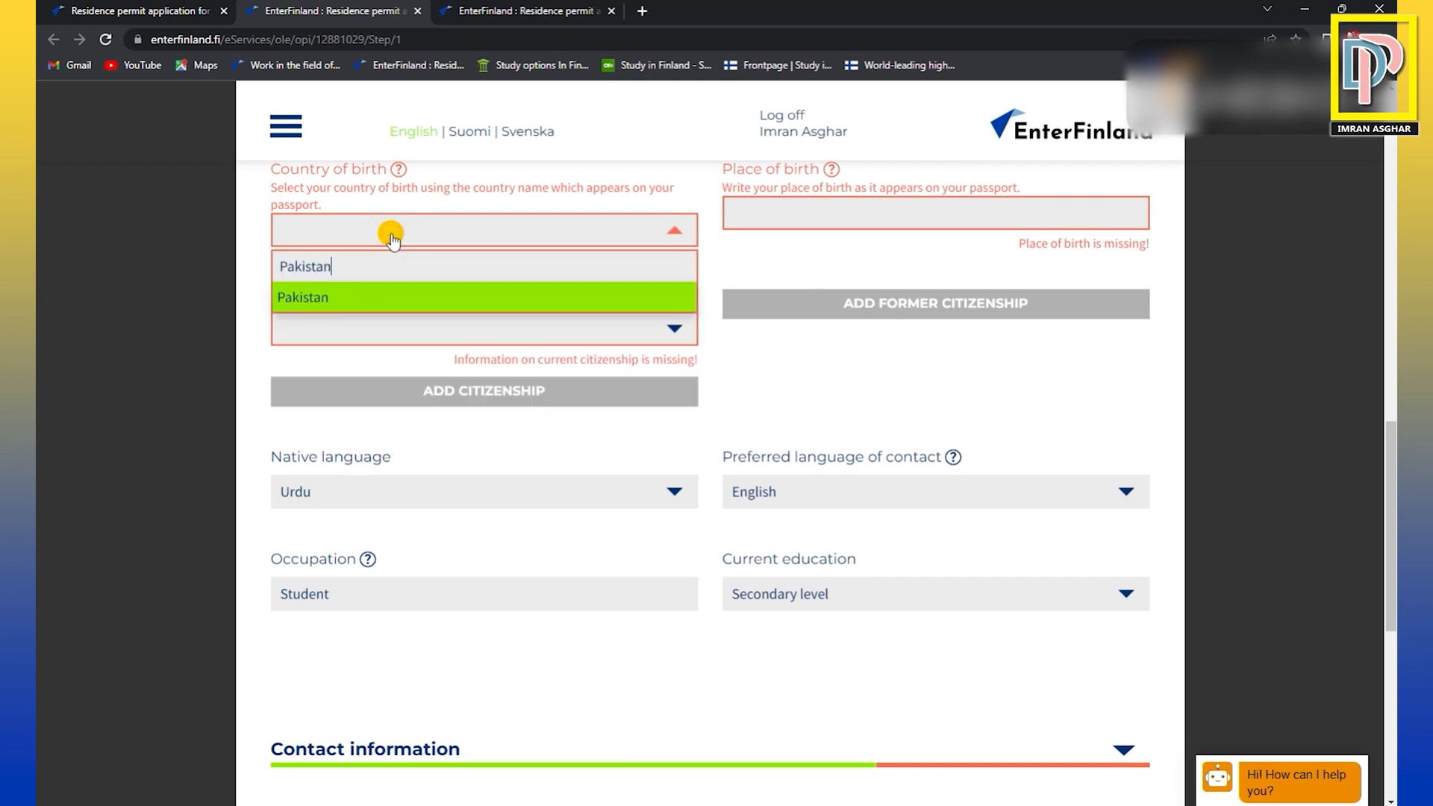
pyautogui.click(362, 294)
pyautogui.click(862, 218)
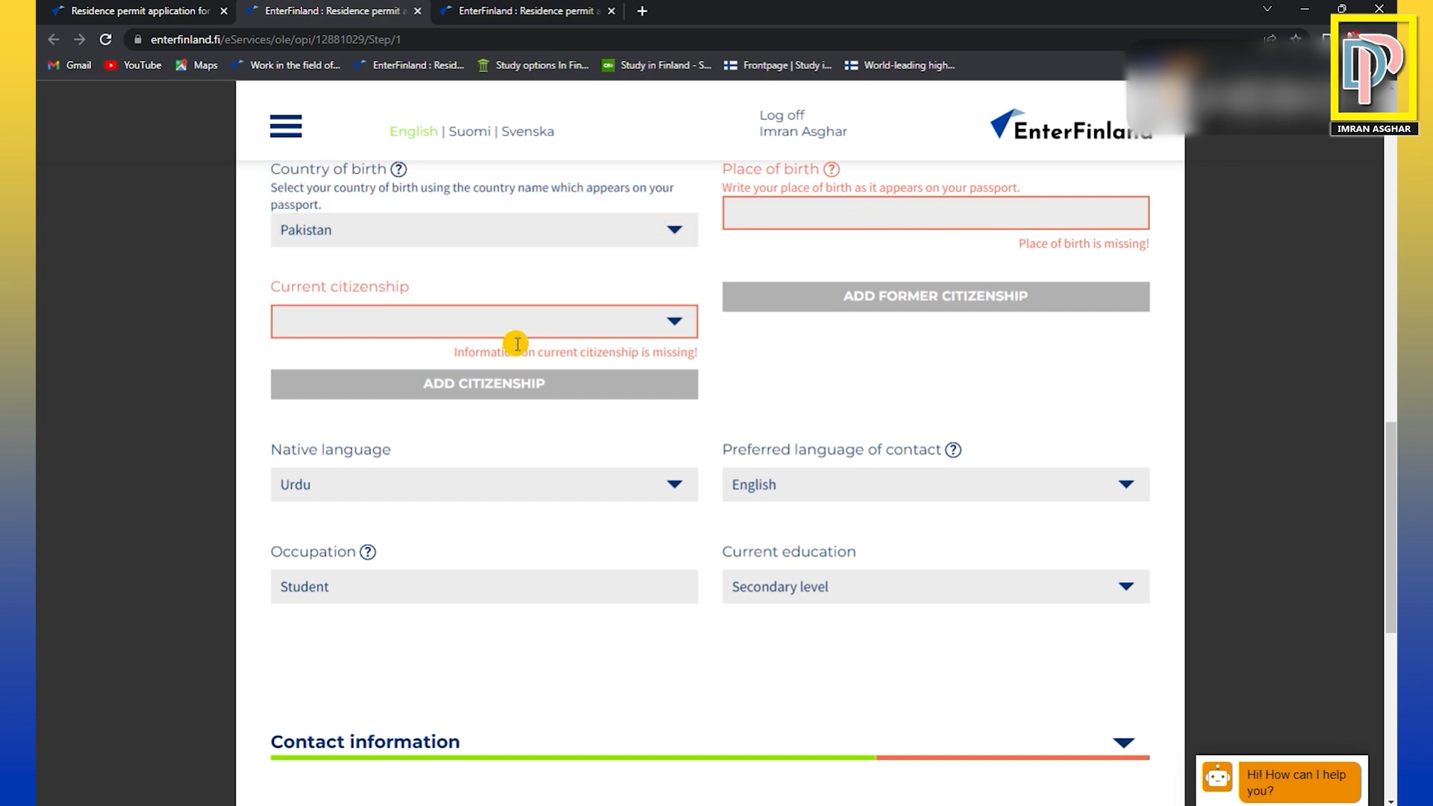
# Set the current citizenship to Pakistan.
pyautogui.click(536, 326)
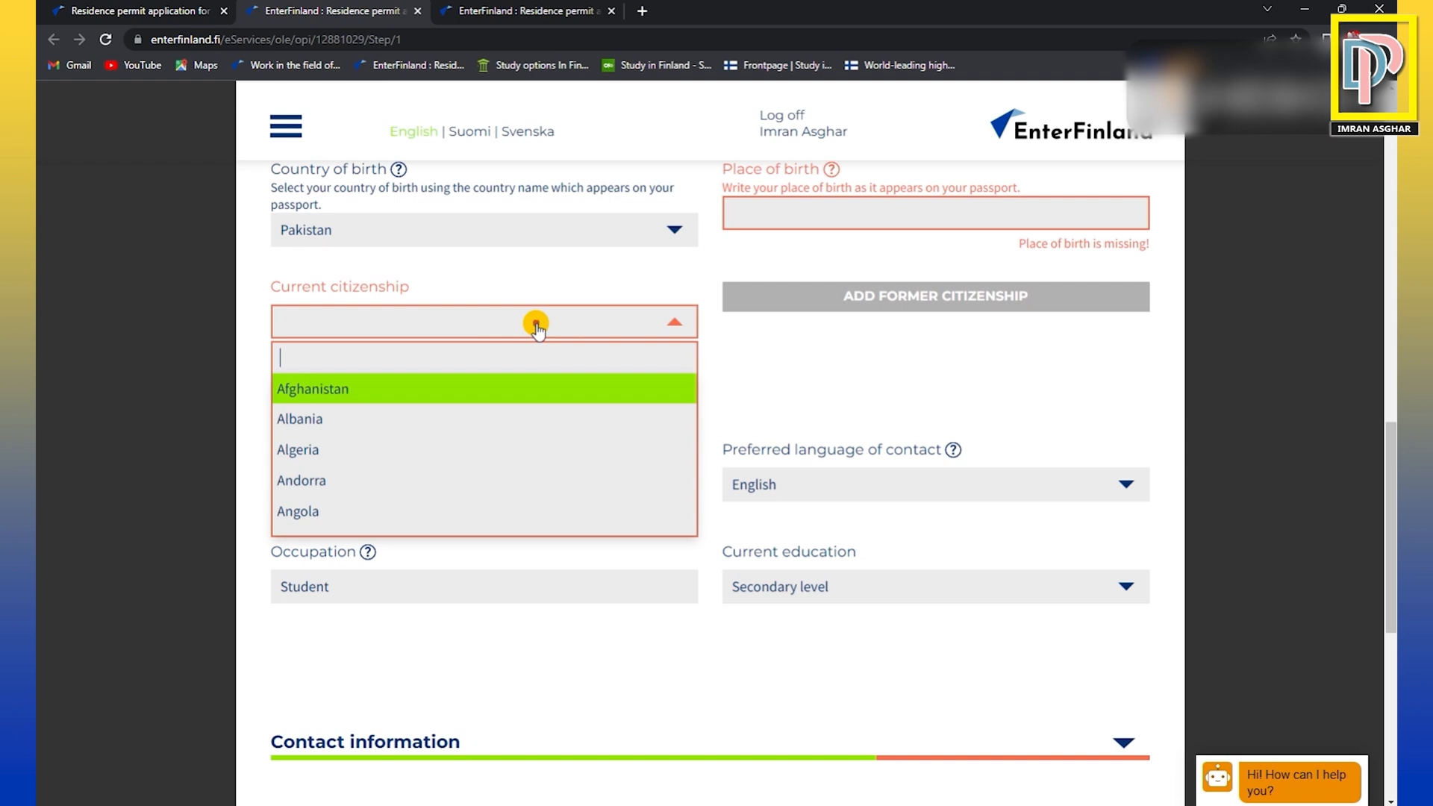
pyautogui.write('Pakistan')
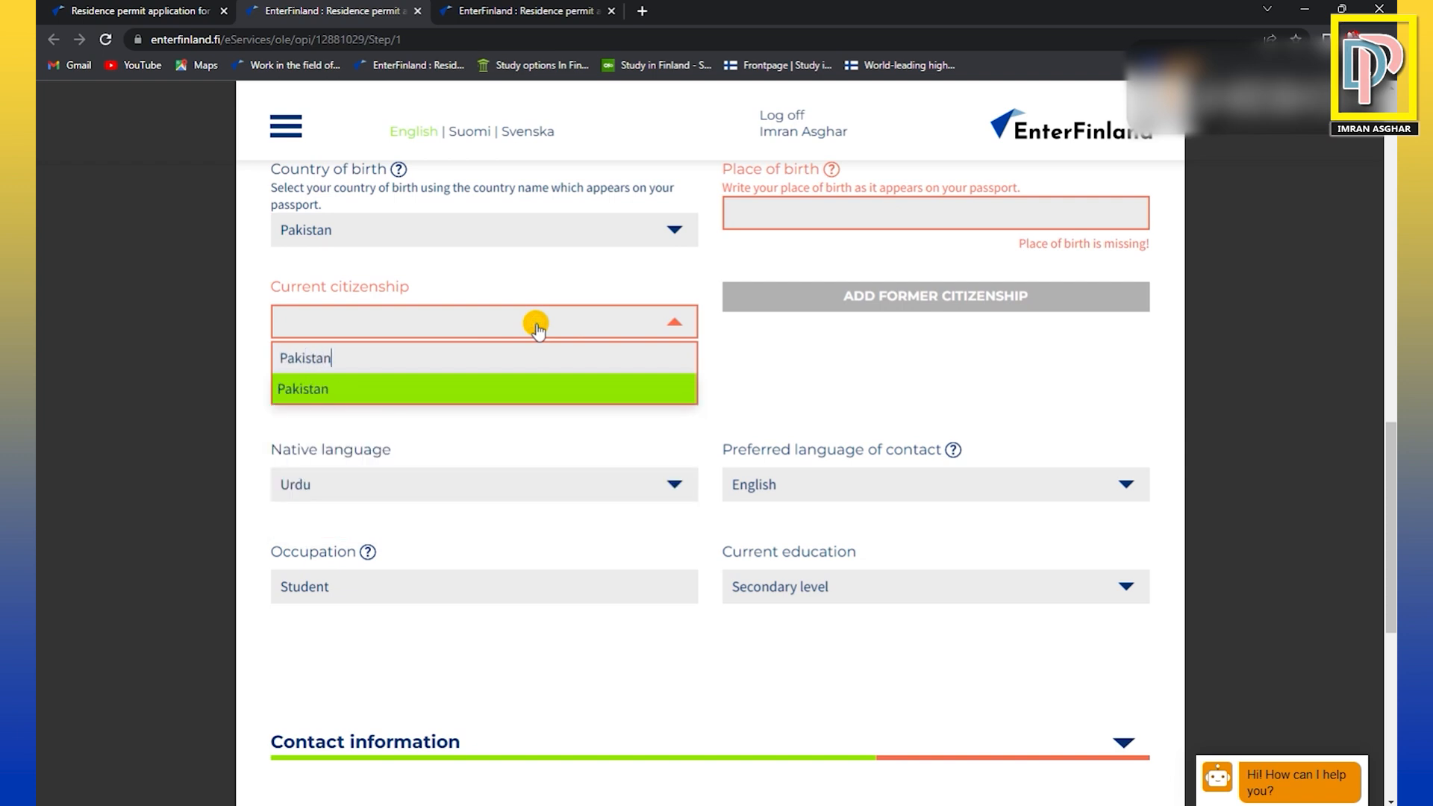
pyautogui.click(467, 391)
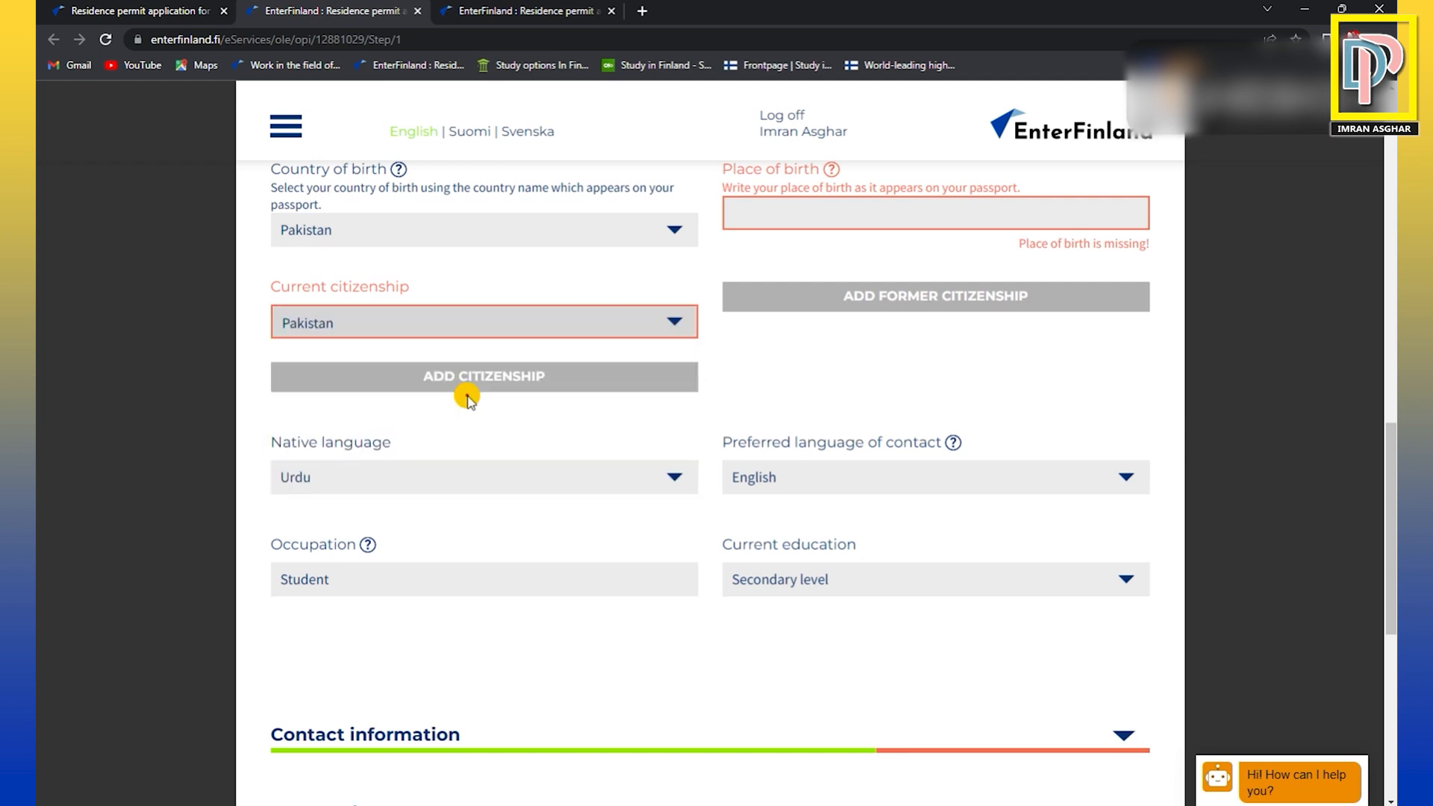
# Check the native language options and choose Urdu.
pyautogui.click(508, 485)
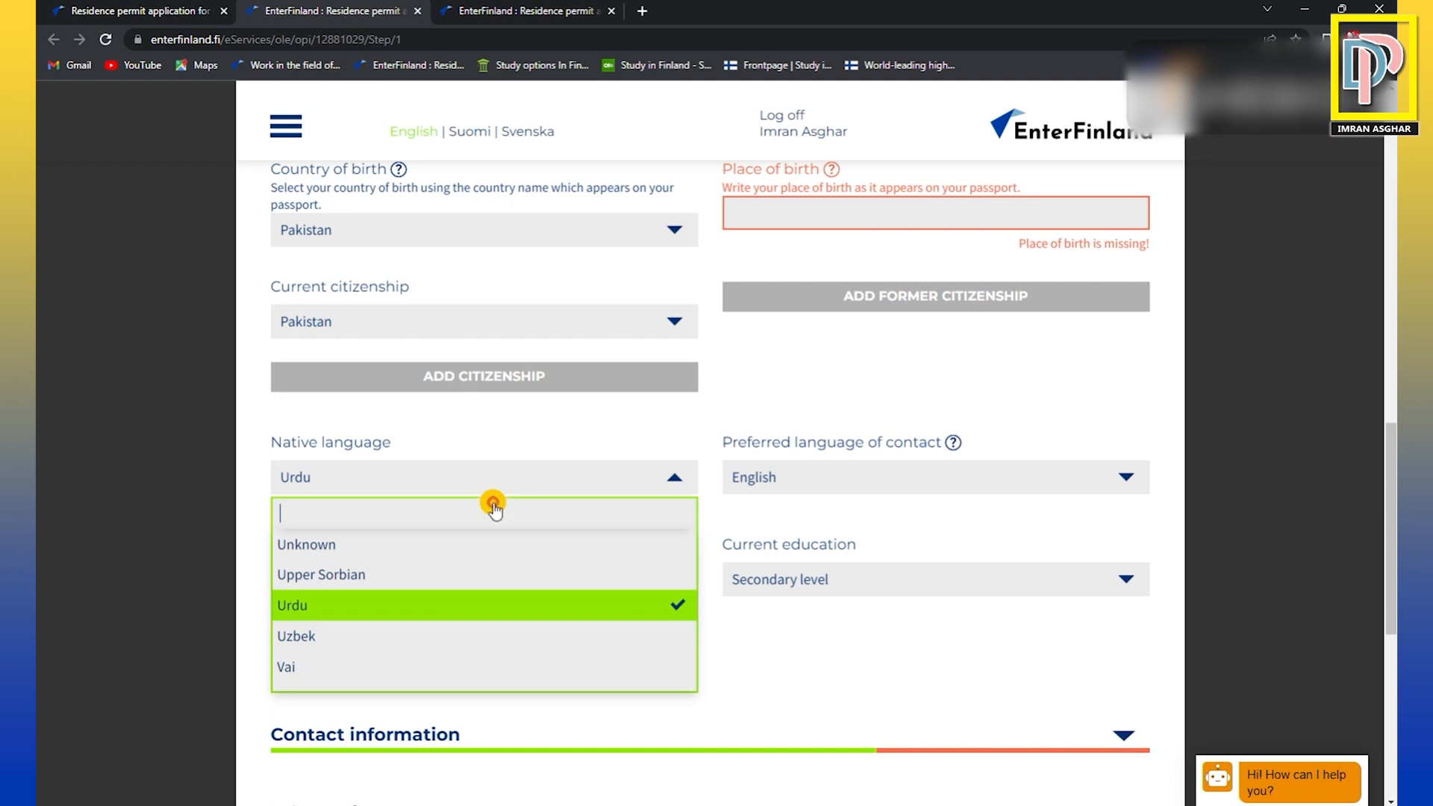
pyautogui.click(441, 595)
pyautogui.scroll(-2, 567, 511)
pyautogui.scroll(-1, 565, 508)
pyautogui.click(539, 398)
pyautogui.click(539, 399)
# Check the preferred language of contact options and choose English.
pyautogui.click(947, 399)
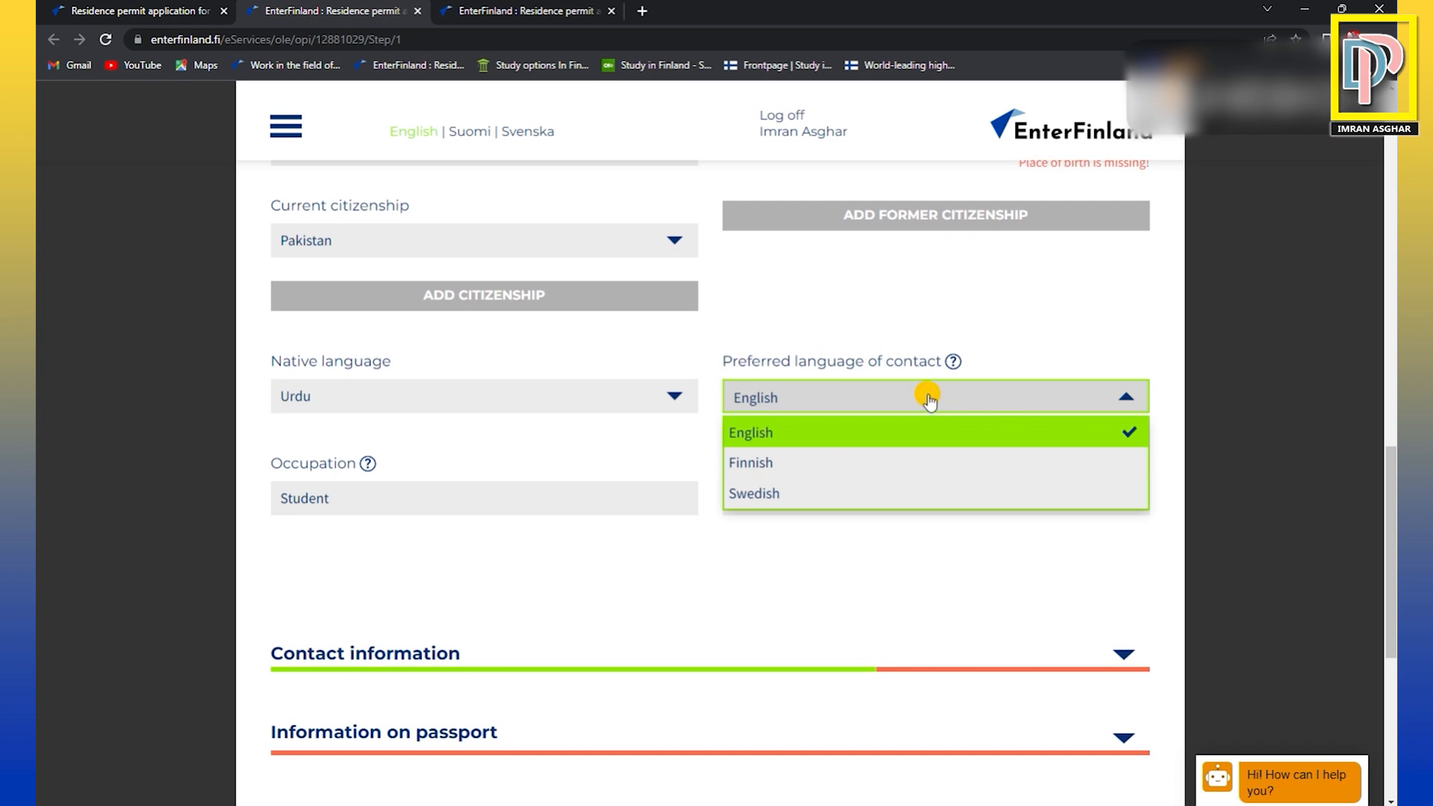
pyautogui.click(928, 401)
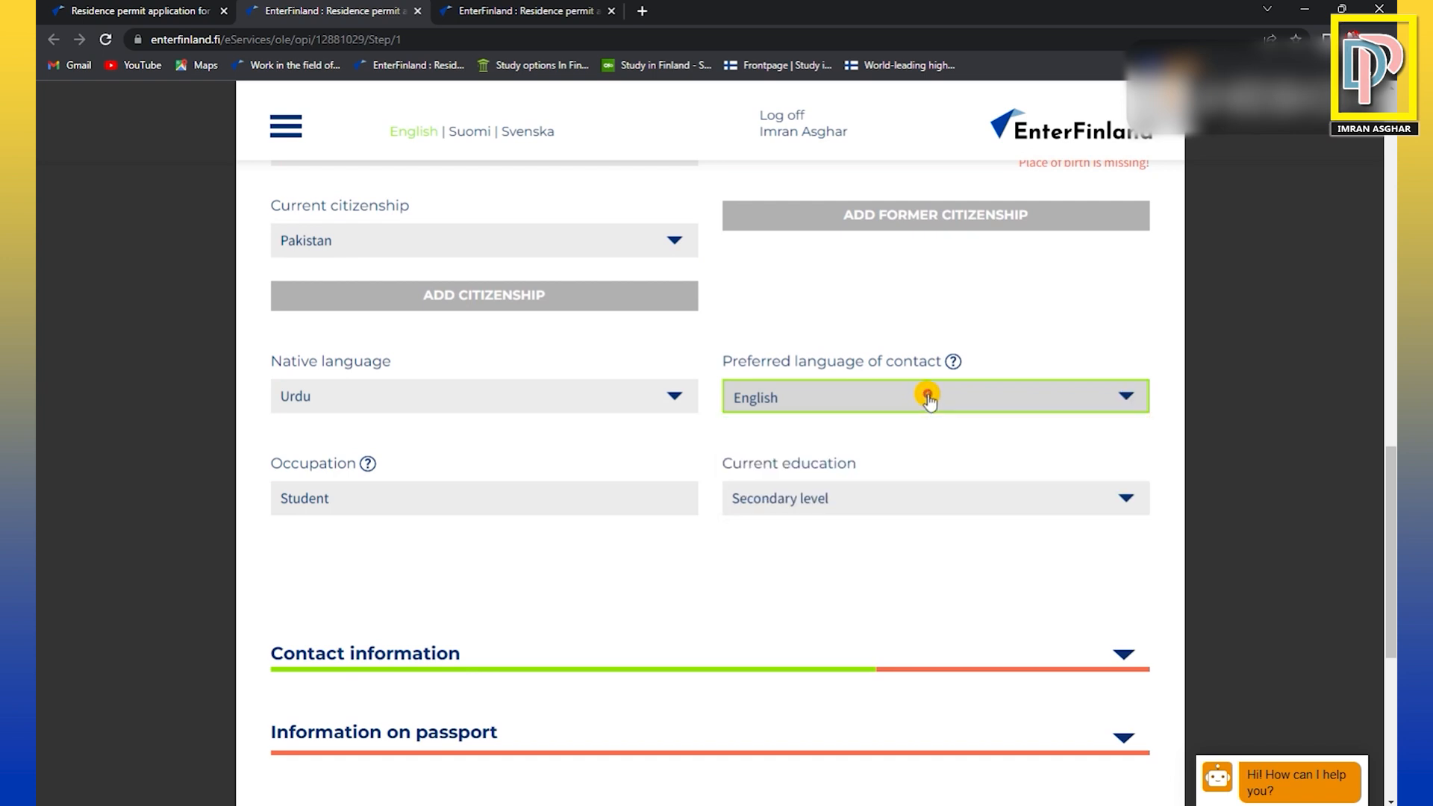
pyautogui.click(833, 403)
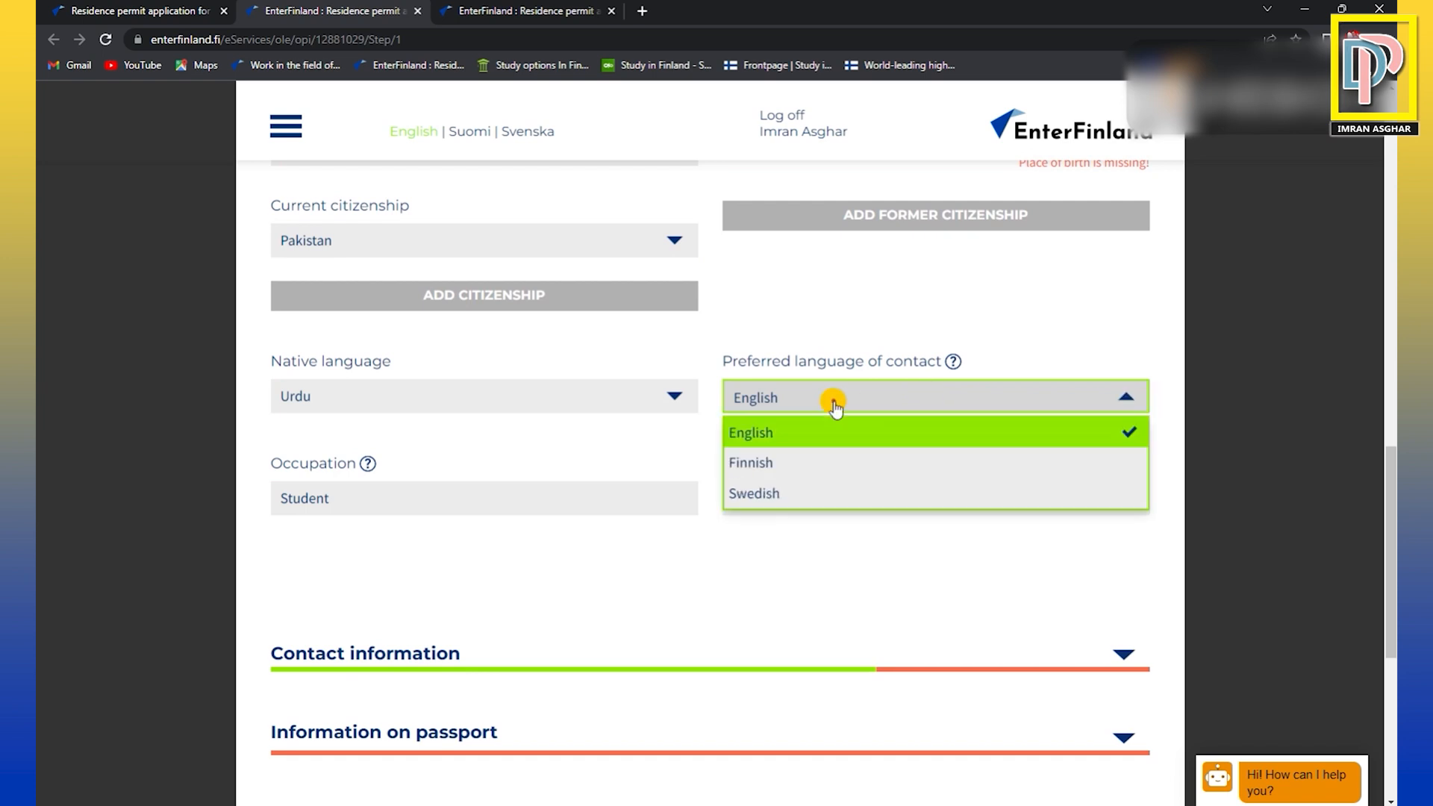
pyautogui.click(758, 438)
# Check the occupation entry and choose Secondary level as the current education.
pyautogui.scroll(-1, 457, 512)
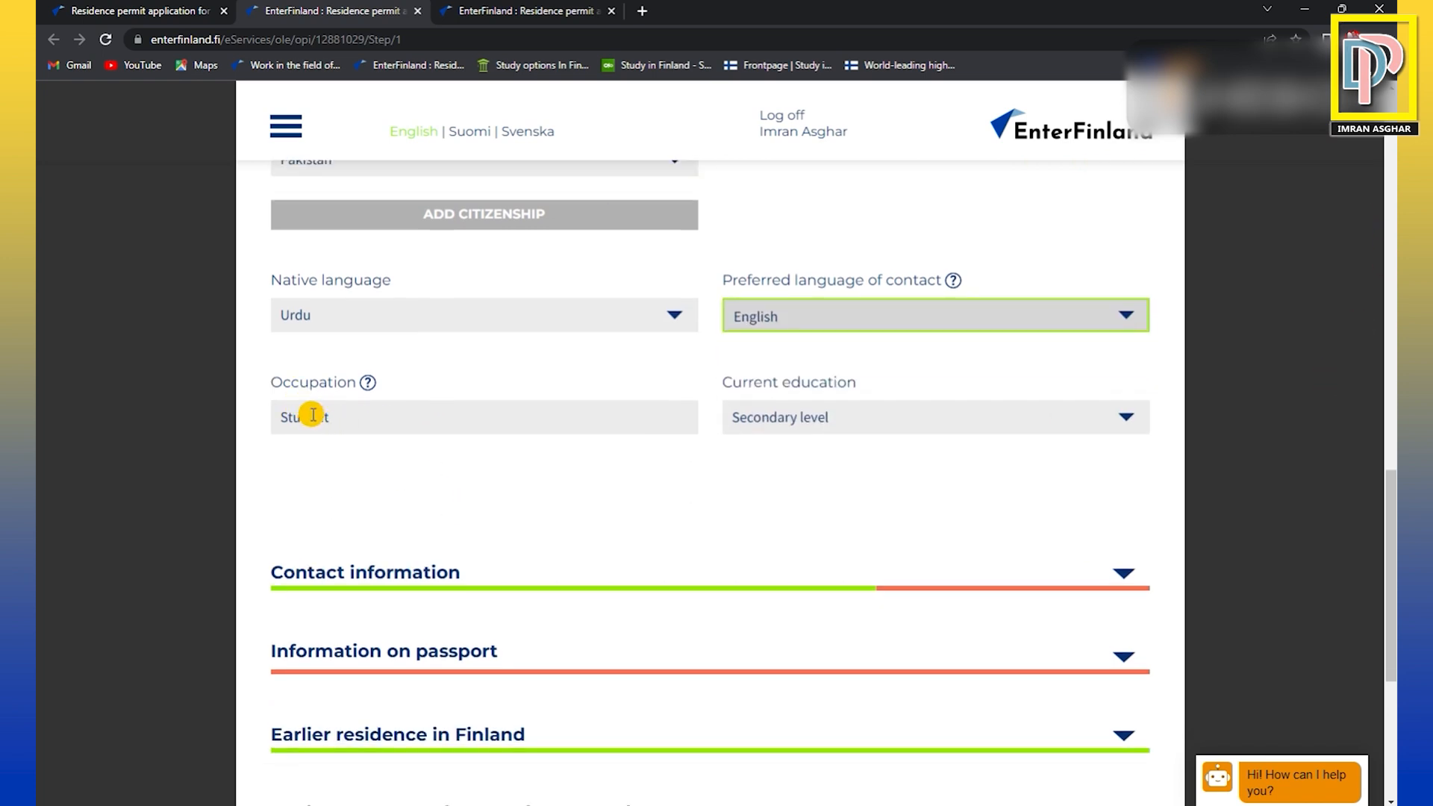
pyautogui.click(1122, 422)
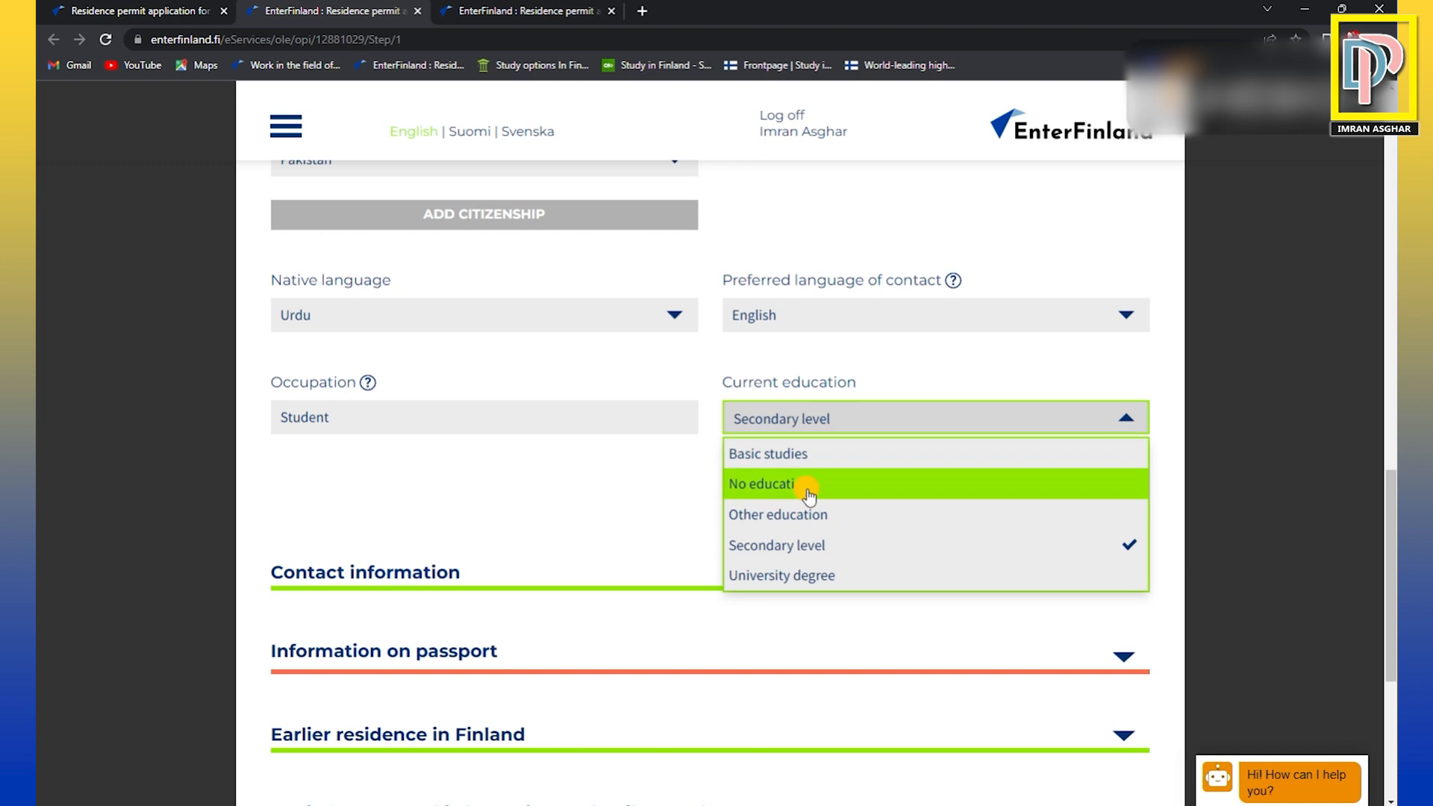
pyautogui.click(765, 546)
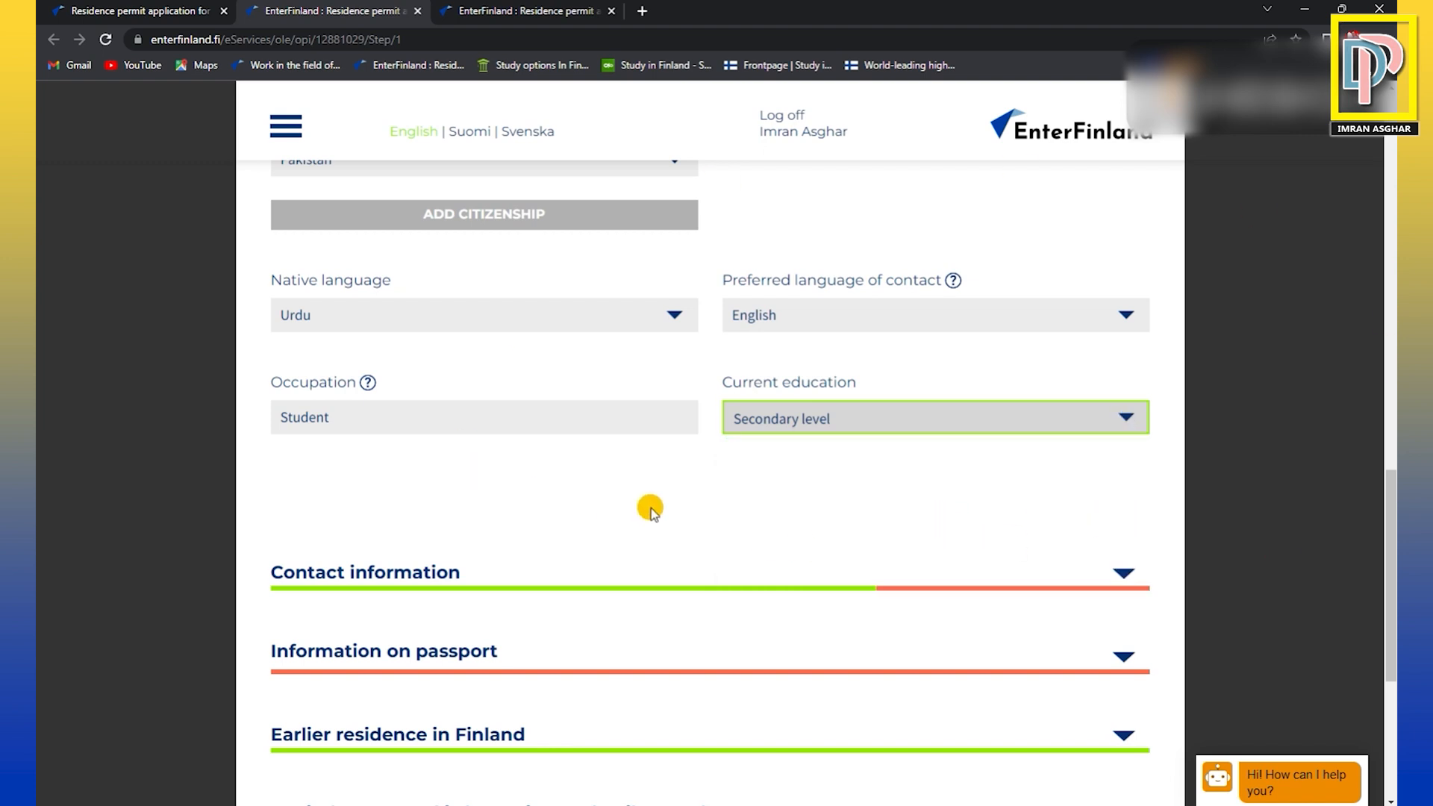
# Examine the Contact information section, including the address fields for the country of residence and the separate contact details in Finland.
pyautogui.scroll(-2, 667, 513)
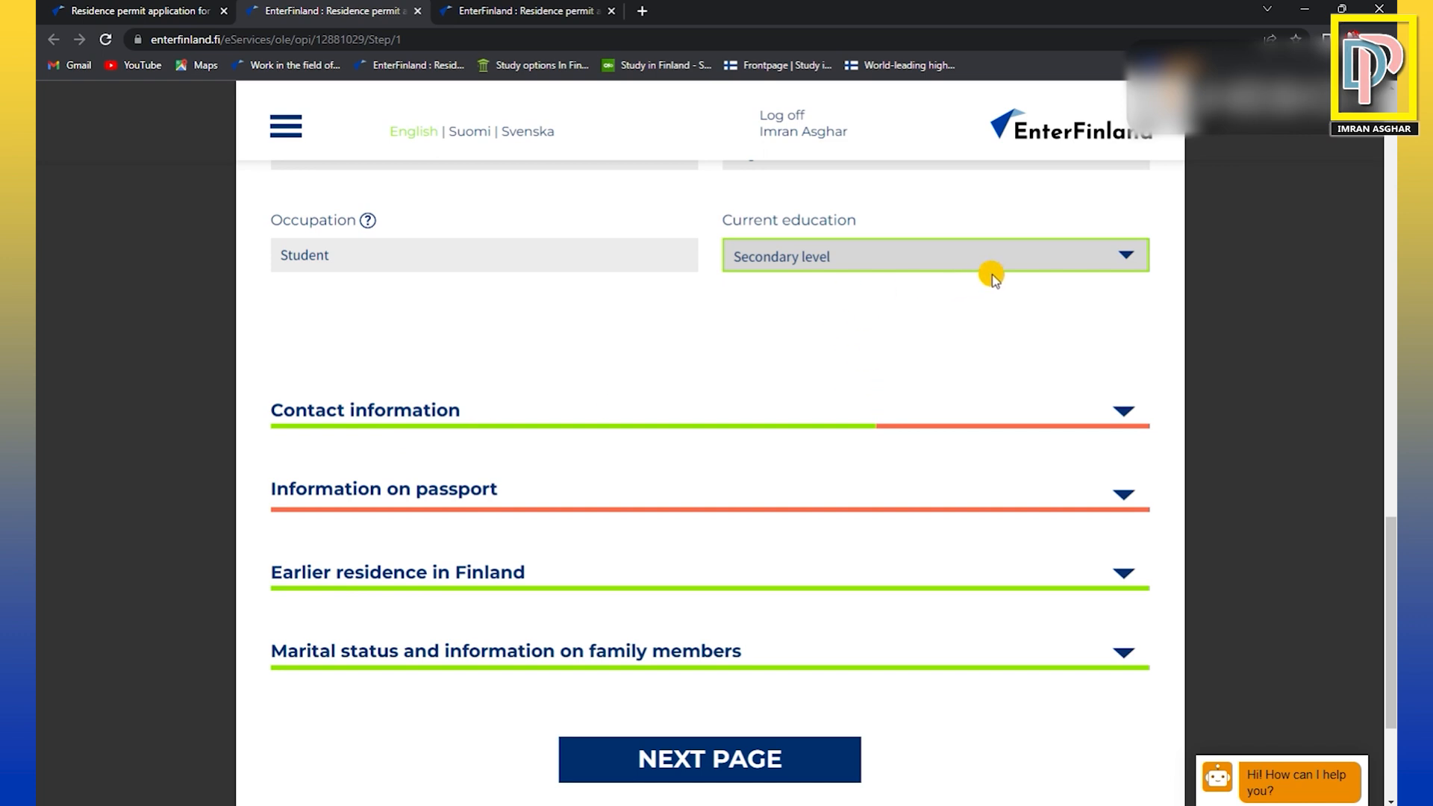
pyautogui.click(407, 415)
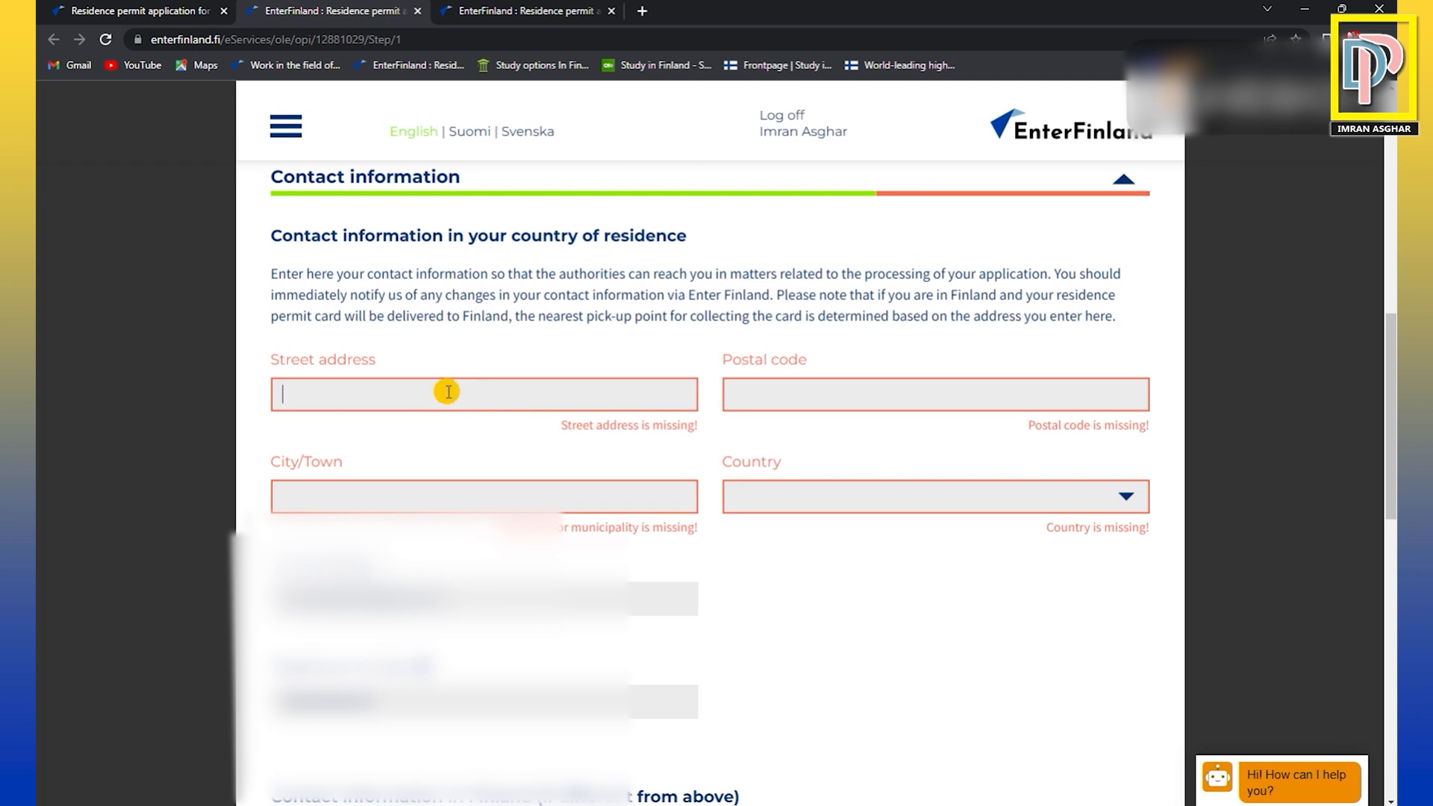
pyautogui.click(809, 390)
pyautogui.click(412, 499)
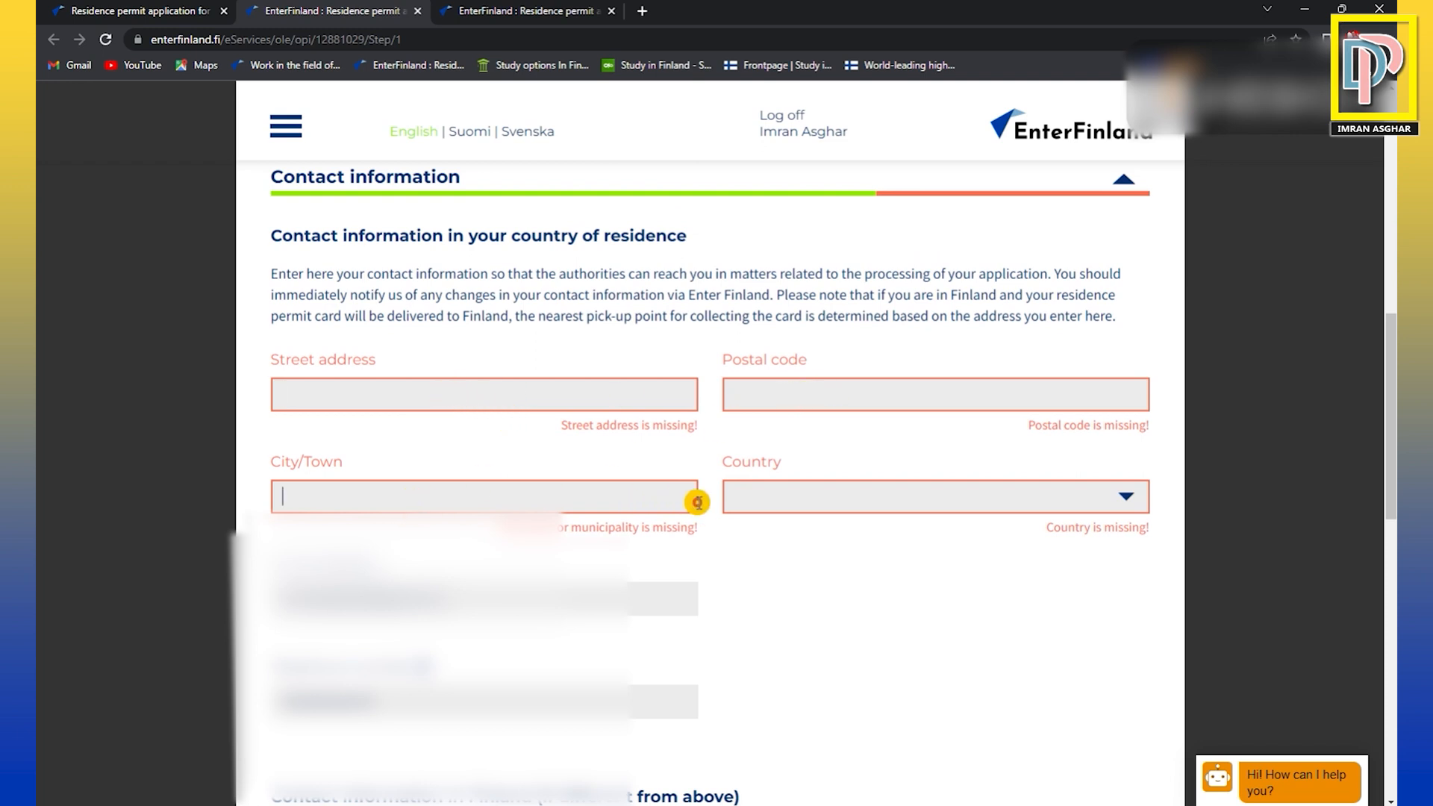
pyautogui.click(739, 495)
pyautogui.click(532, 499)
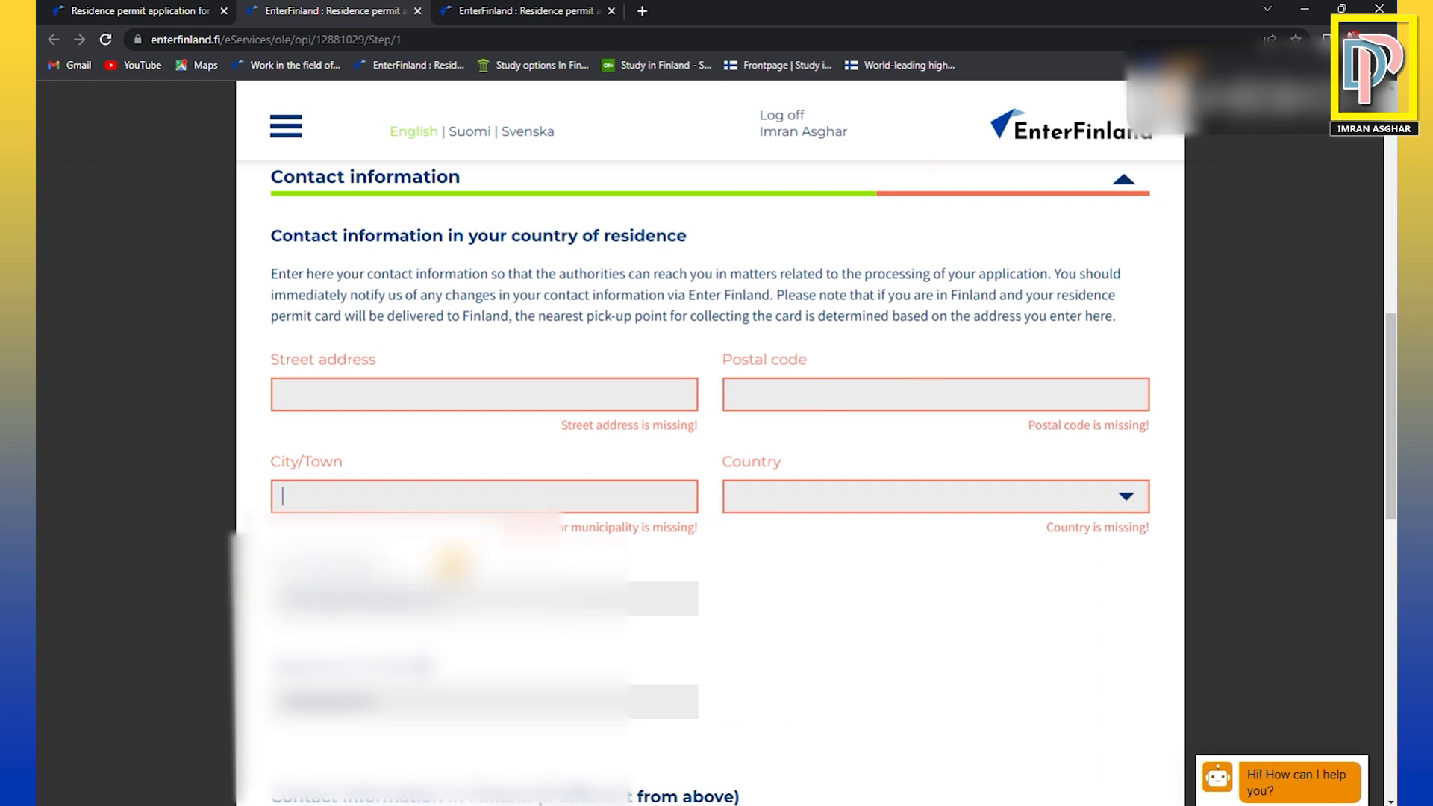
pyautogui.scroll(2, 491, 555)
pyautogui.scroll(1, 491, 555)
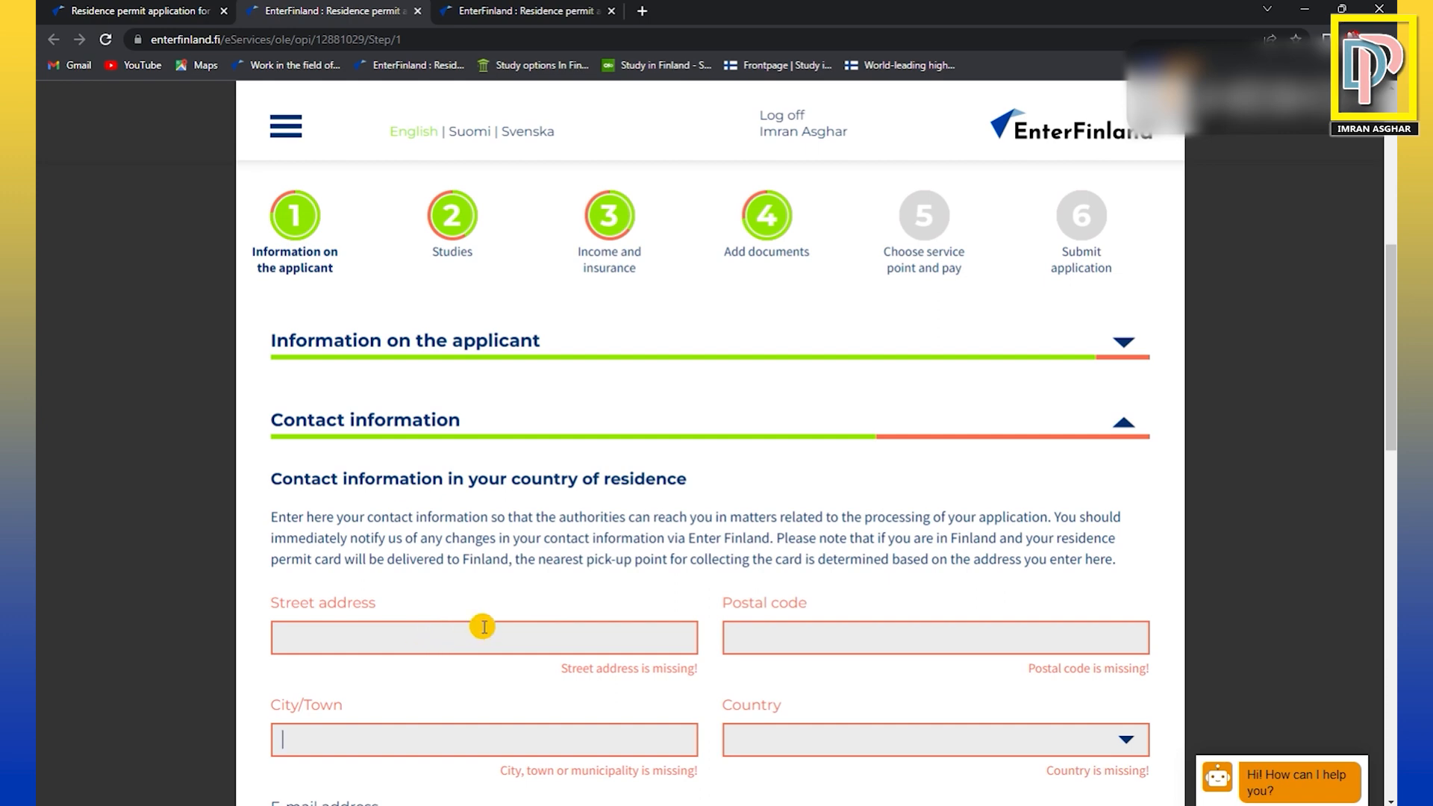
pyautogui.scroll(-5, 691, 585)
pyautogui.scroll(-5, 691, 585)
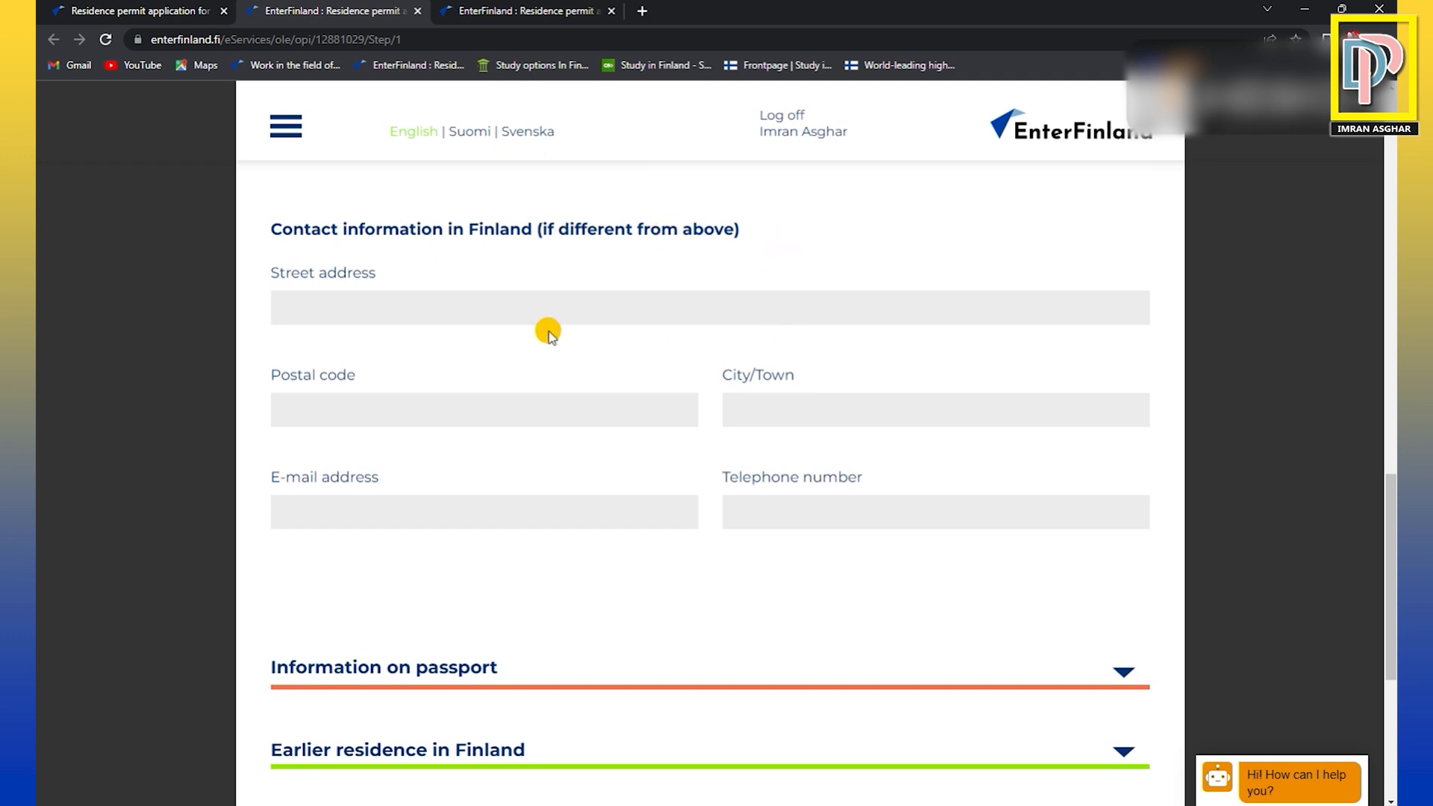
# Choose Alien's passport as the passport type and enter the passport number.
pyautogui.scroll(-3, 548, 333)
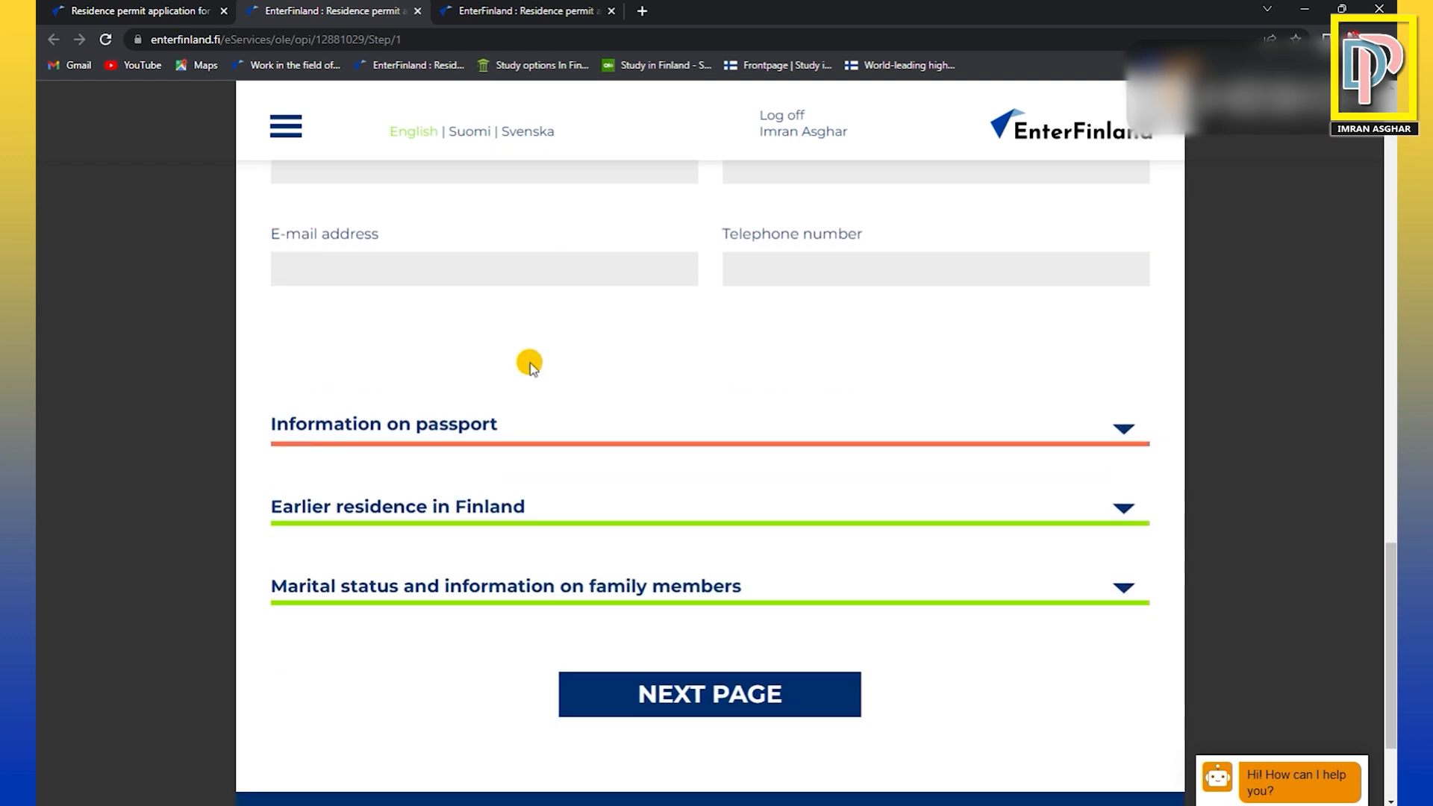
pyautogui.click(429, 433)
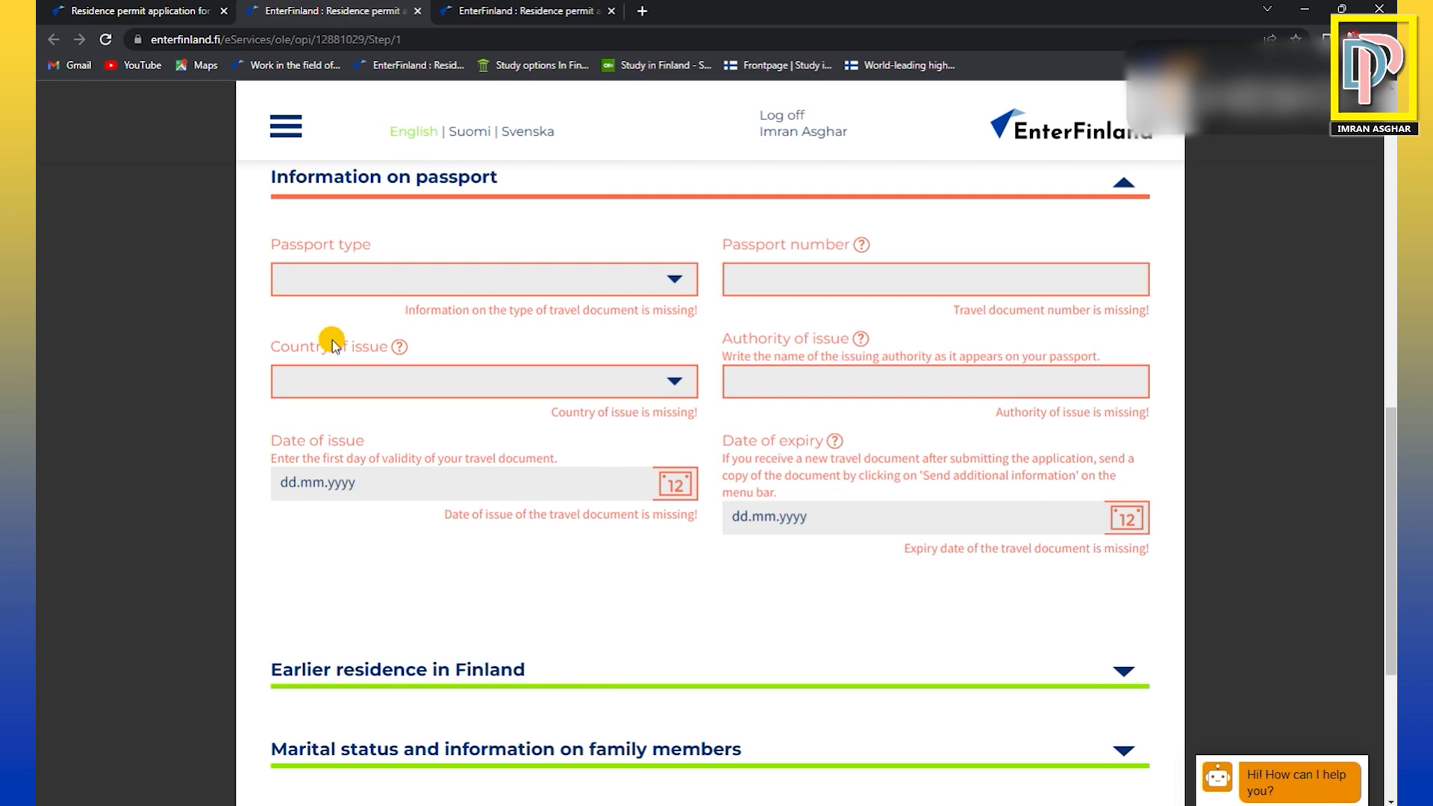
pyautogui.click(475, 282)
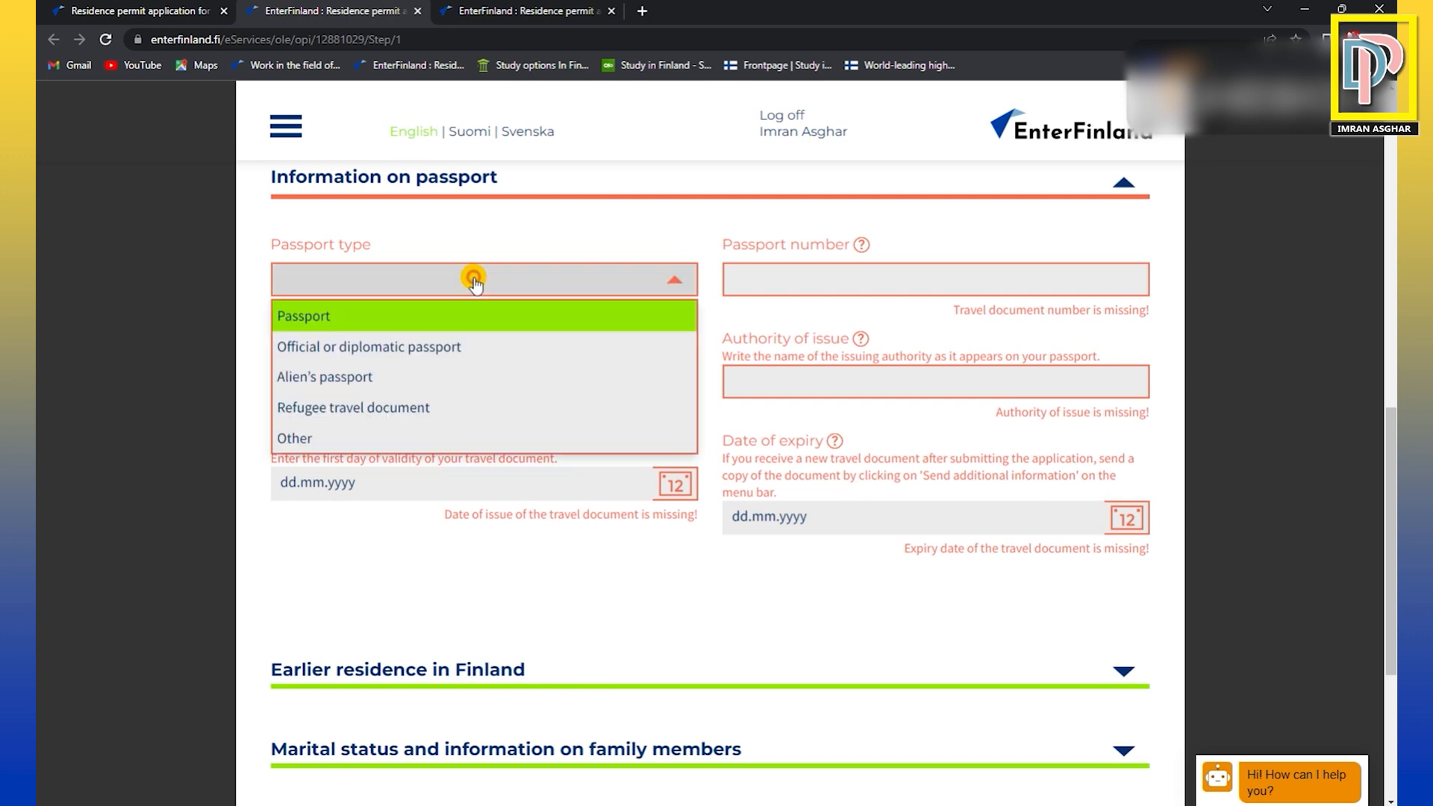
pyautogui.click(406, 378)
pyautogui.click(874, 278)
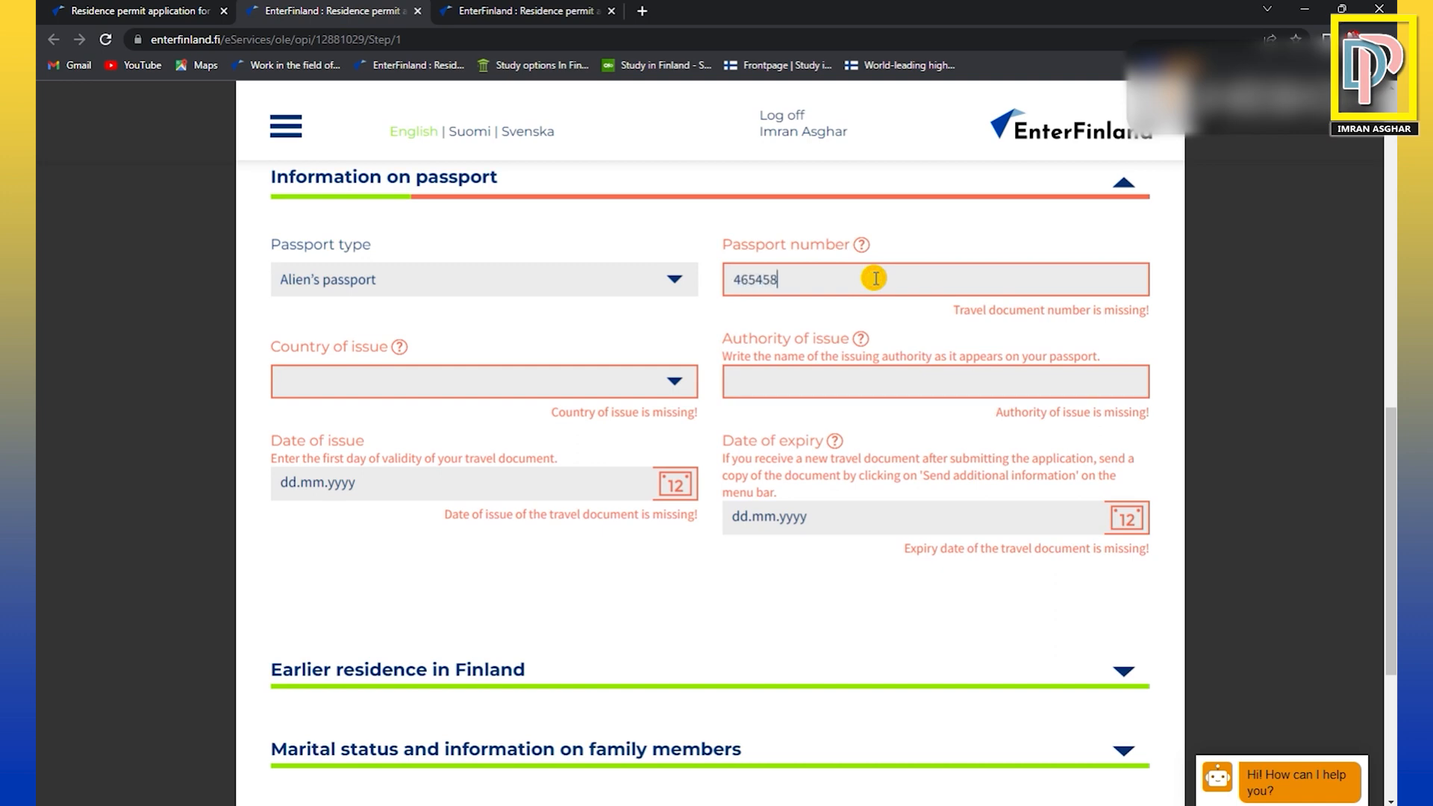
# Set the passport's country of issue to Pakistan.
pyautogui.click(530, 380)
pyautogui.click(421, 386)
pyautogui.click(421, 387)
pyautogui.write('Pakista')
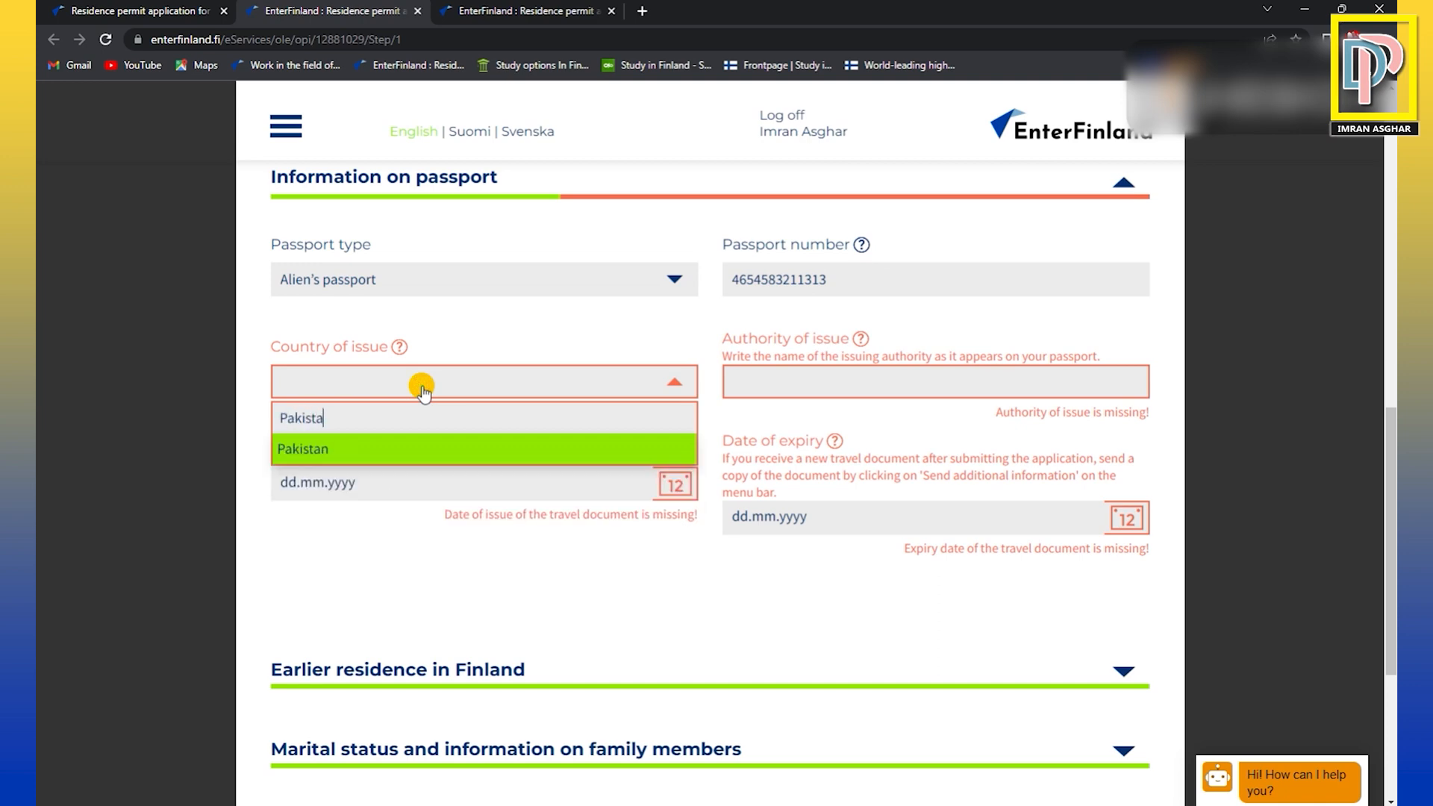
pyautogui.click(393, 455)
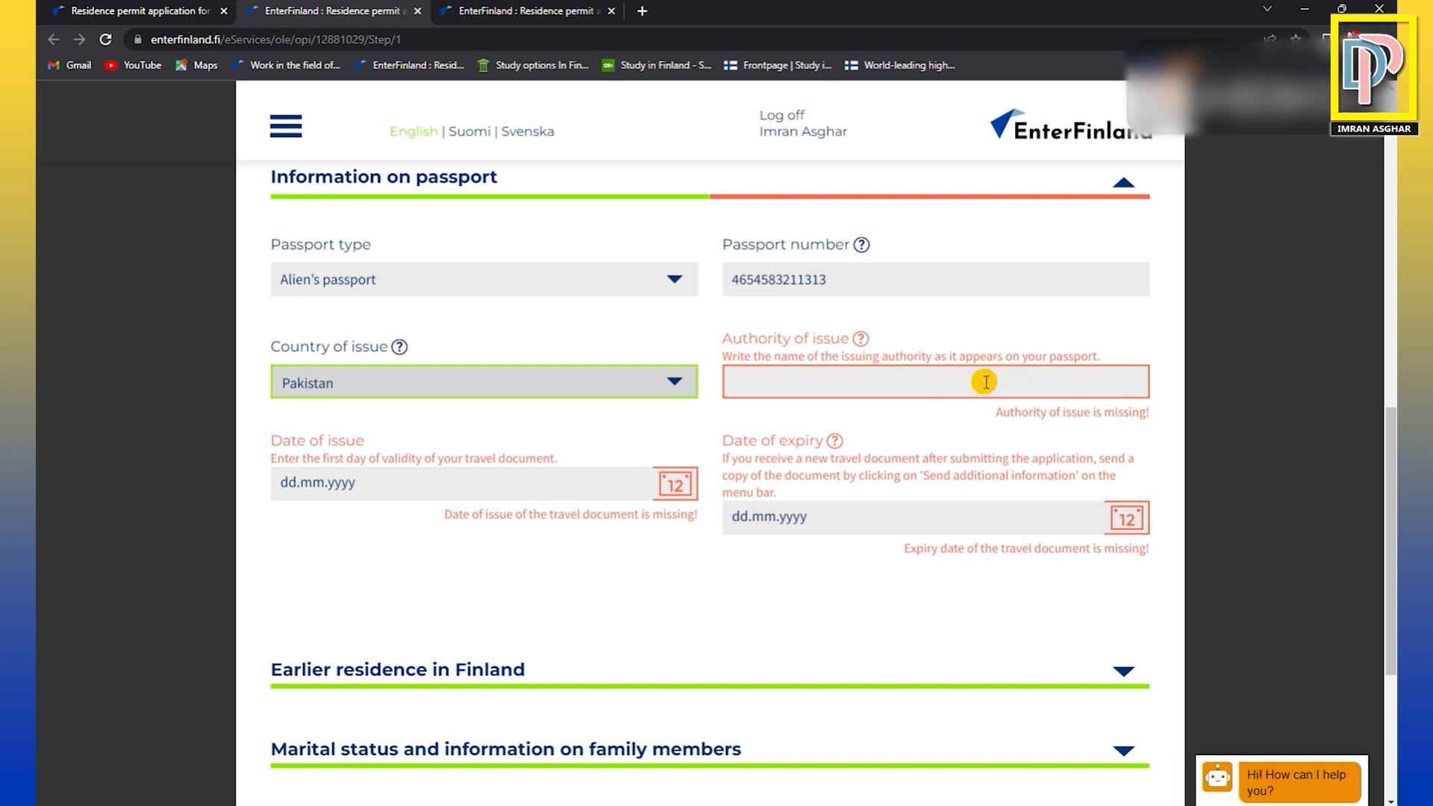
# Enter NADRA as the passport's authority of issue and check the date of issue and date of expiry fields.
pyautogui.click(985, 382)
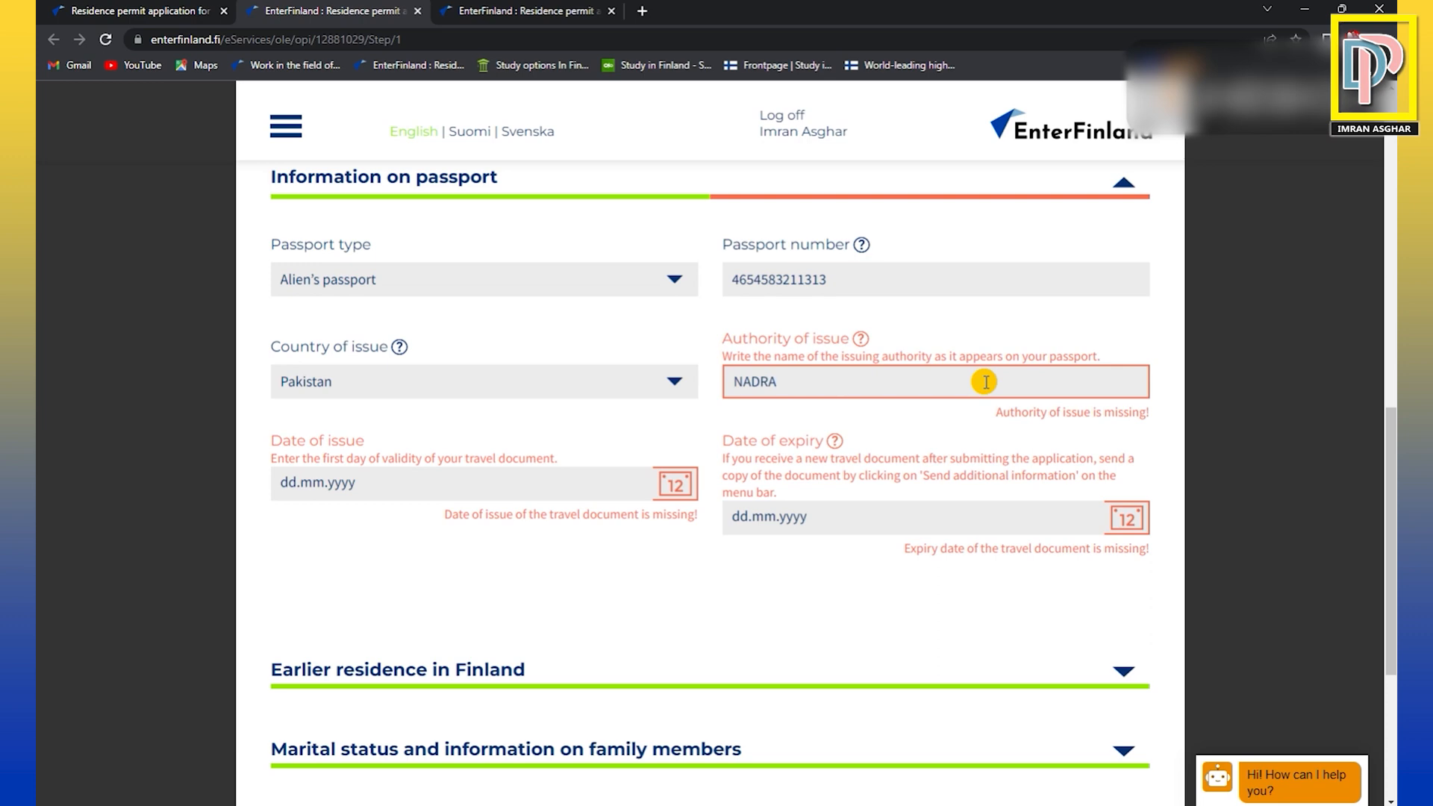
pyautogui.click(478, 487)
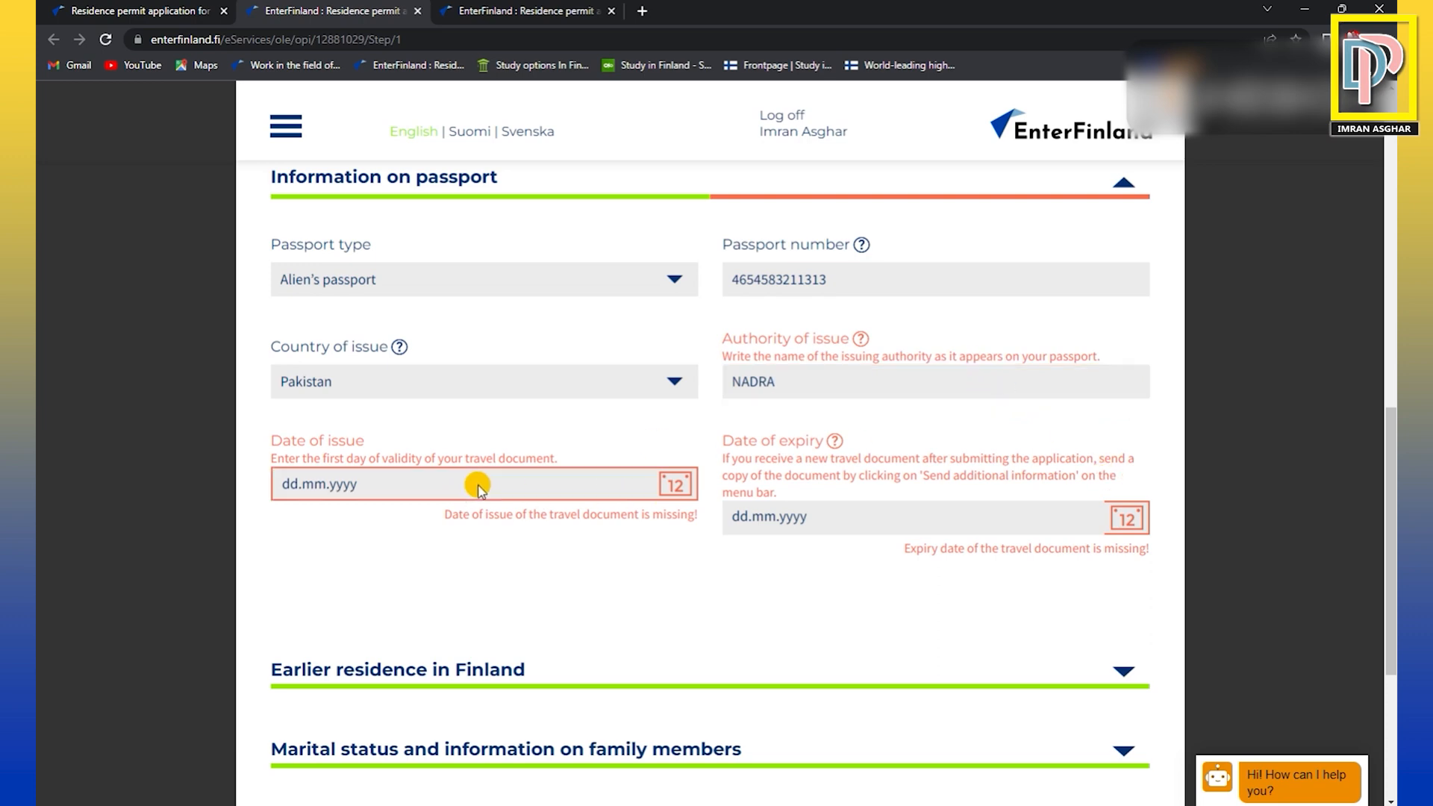
pyautogui.doubleClick(293, 483)
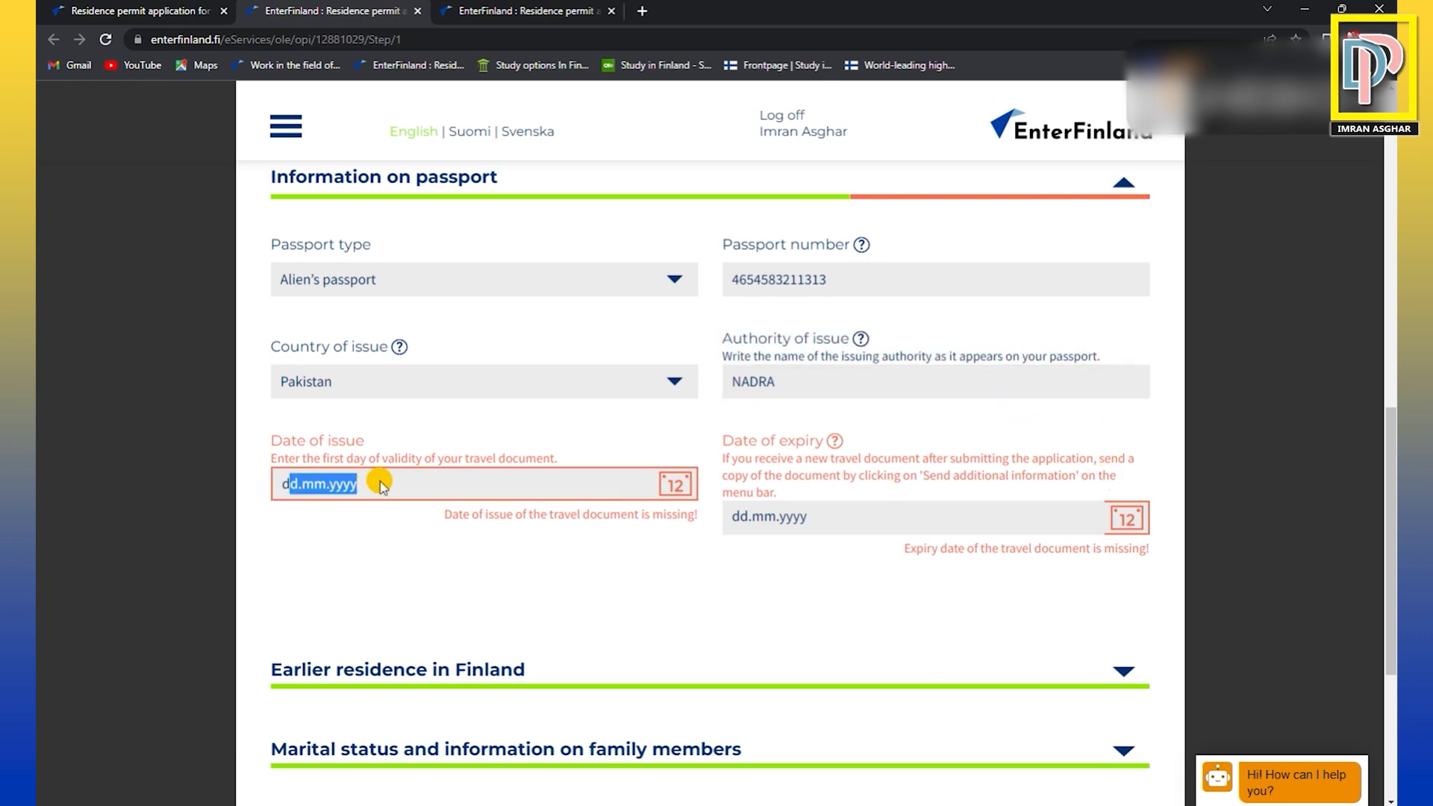
pyautogui.click(883, 516)
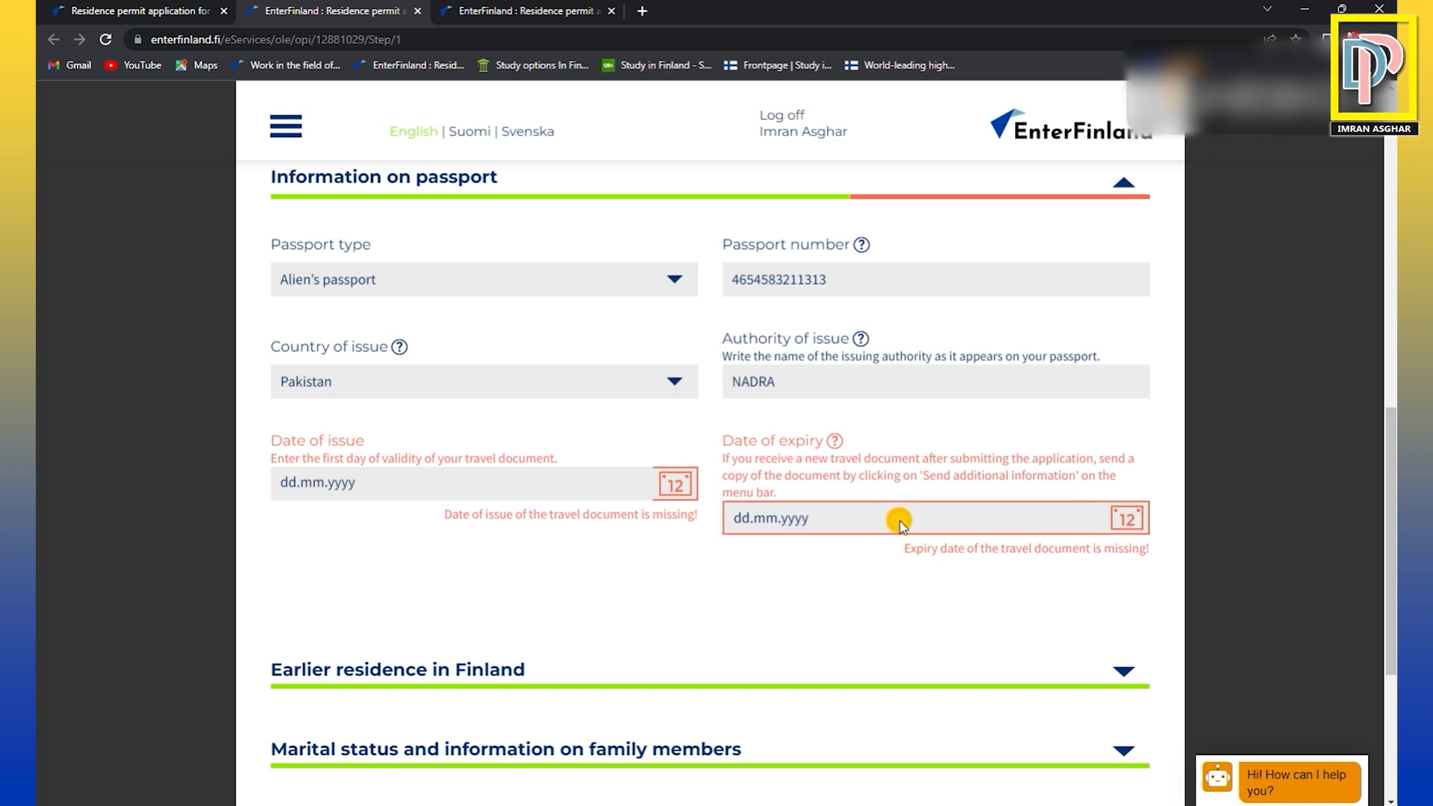
# Review the earlier residence in Finland questions, trying Yes for already being in Finland and returning that answer to No.
pyautogui.scroll(-1, 900, 522)
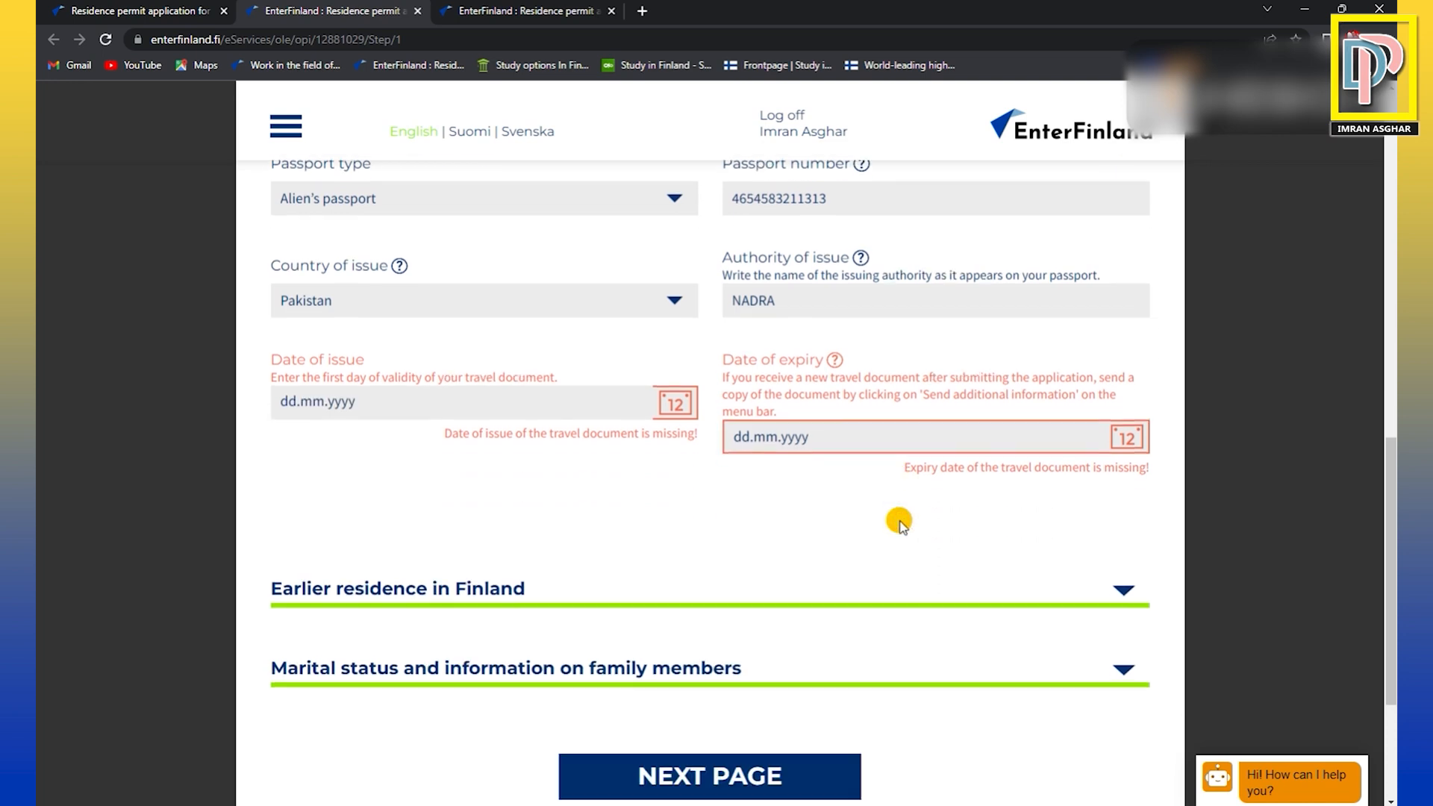
pyautogui.scroll(-1, 900, 525)
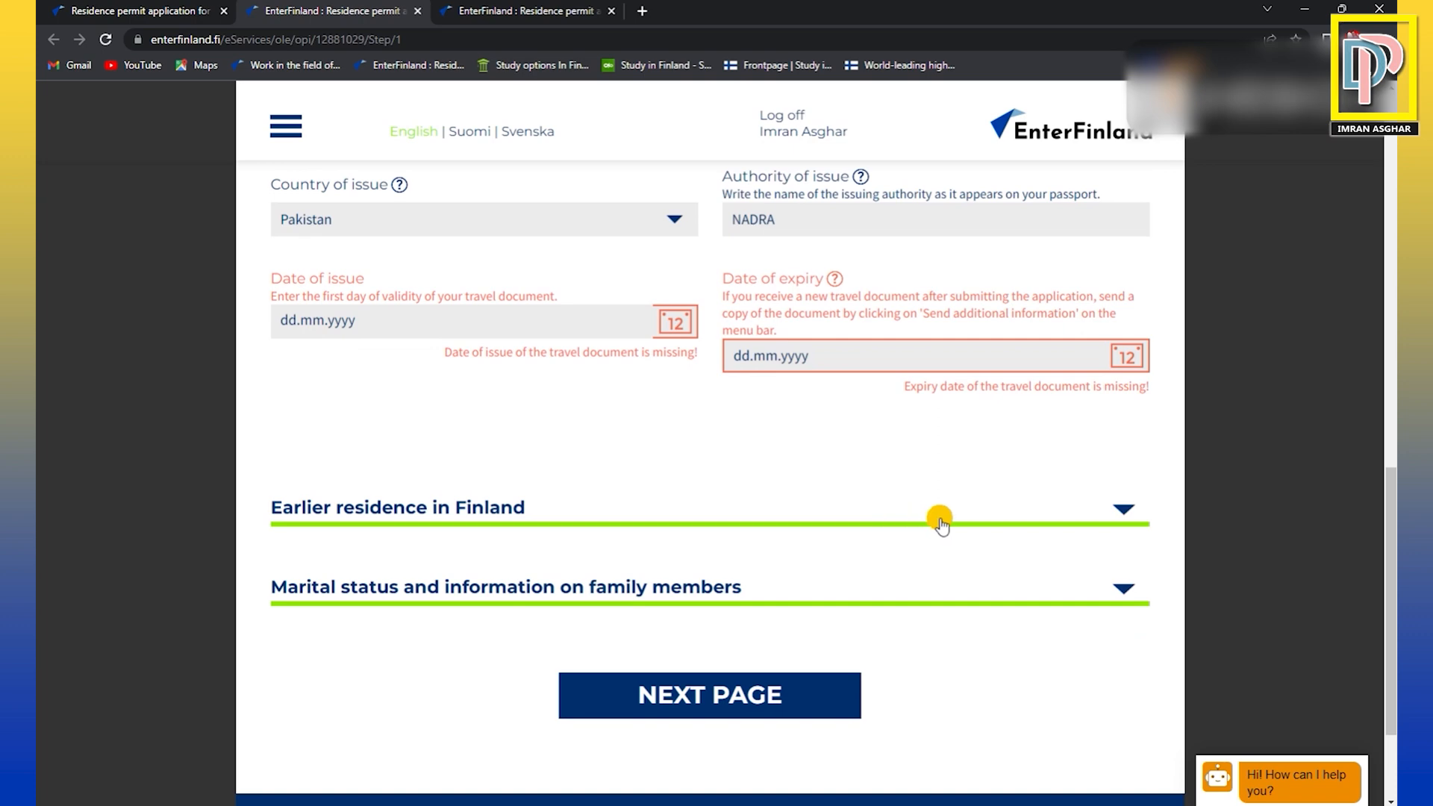
pyautogui.scroll(-1, 856, 594)
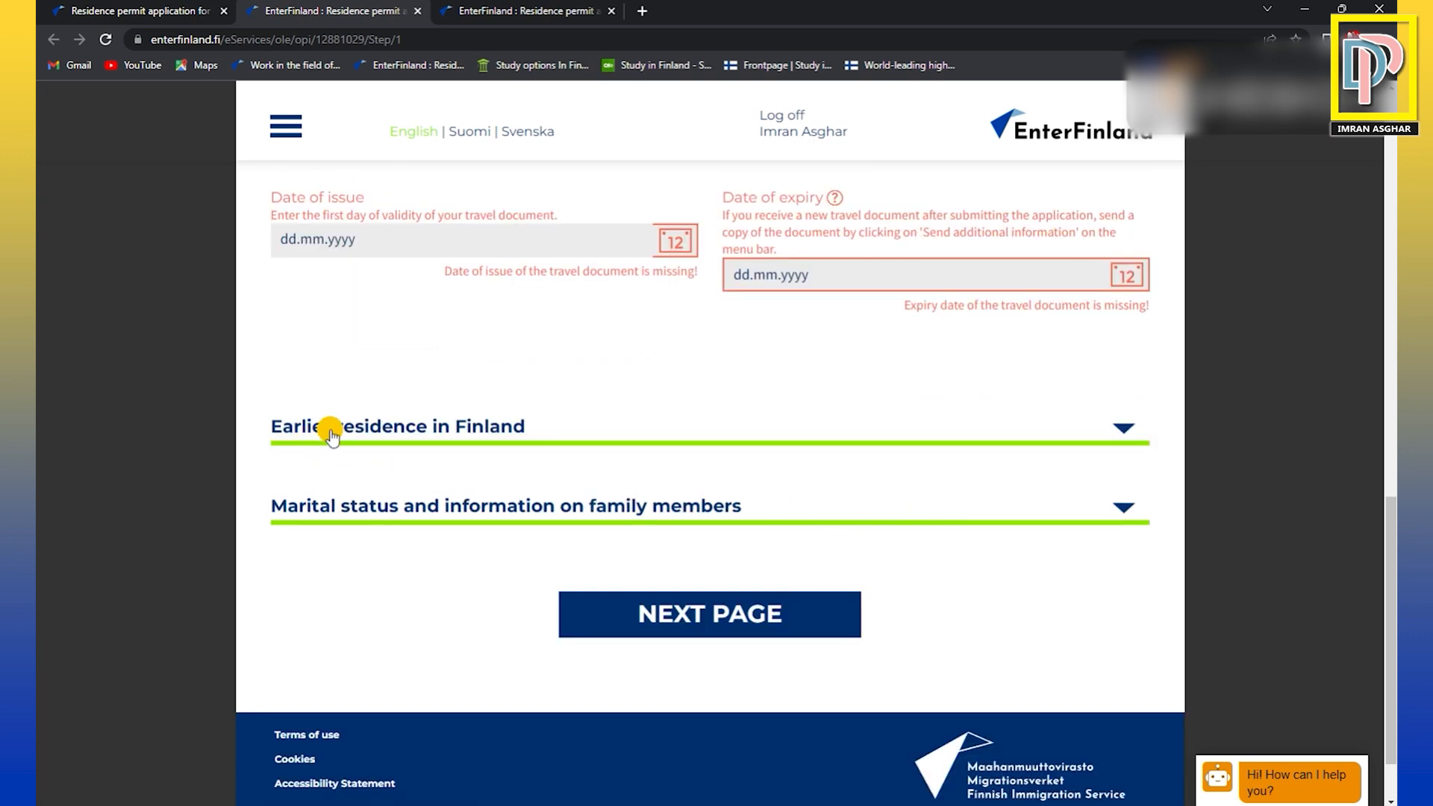
pyautogui.click(416, 431)
pyautogui.scroll(-1, 409, 336)
pyautogui.scroll(1, 415, 439)
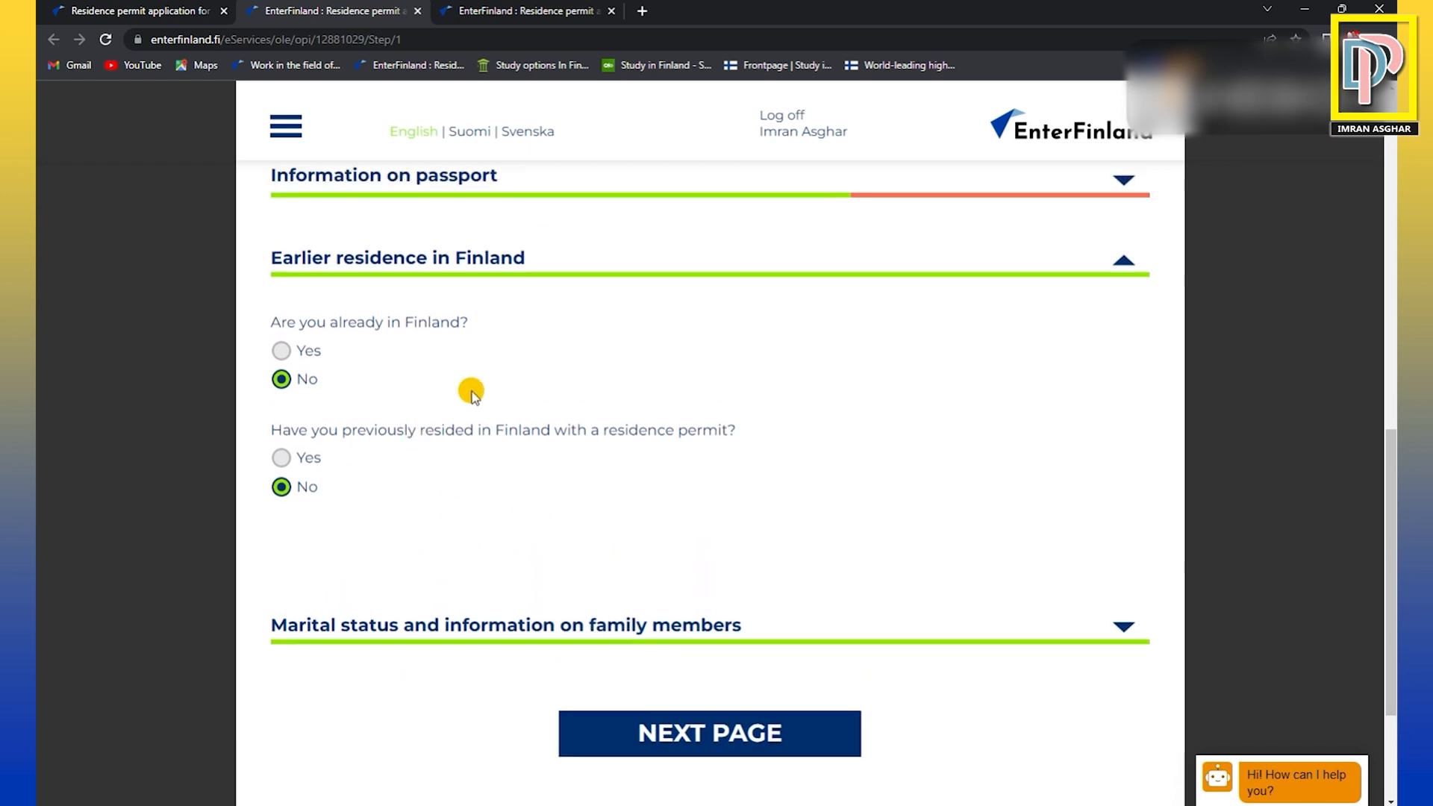
pyautogui.click(282, 354)
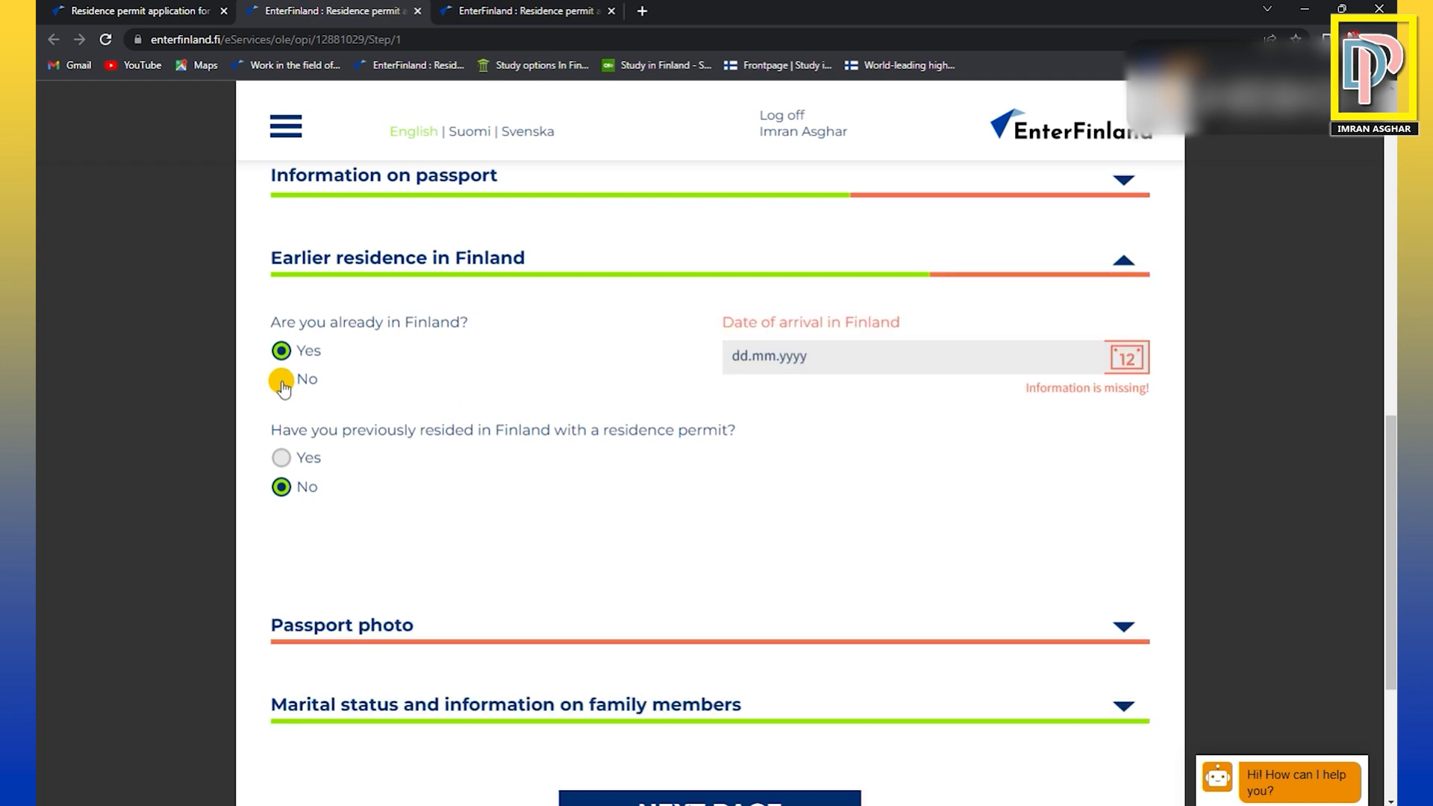
pyautogui.click(282, 380)
# Review the marital status and family member questions and proceed to the Studies page, leaving the missing information unfilled.
pyautogui.scroll(-3, 678, 563)
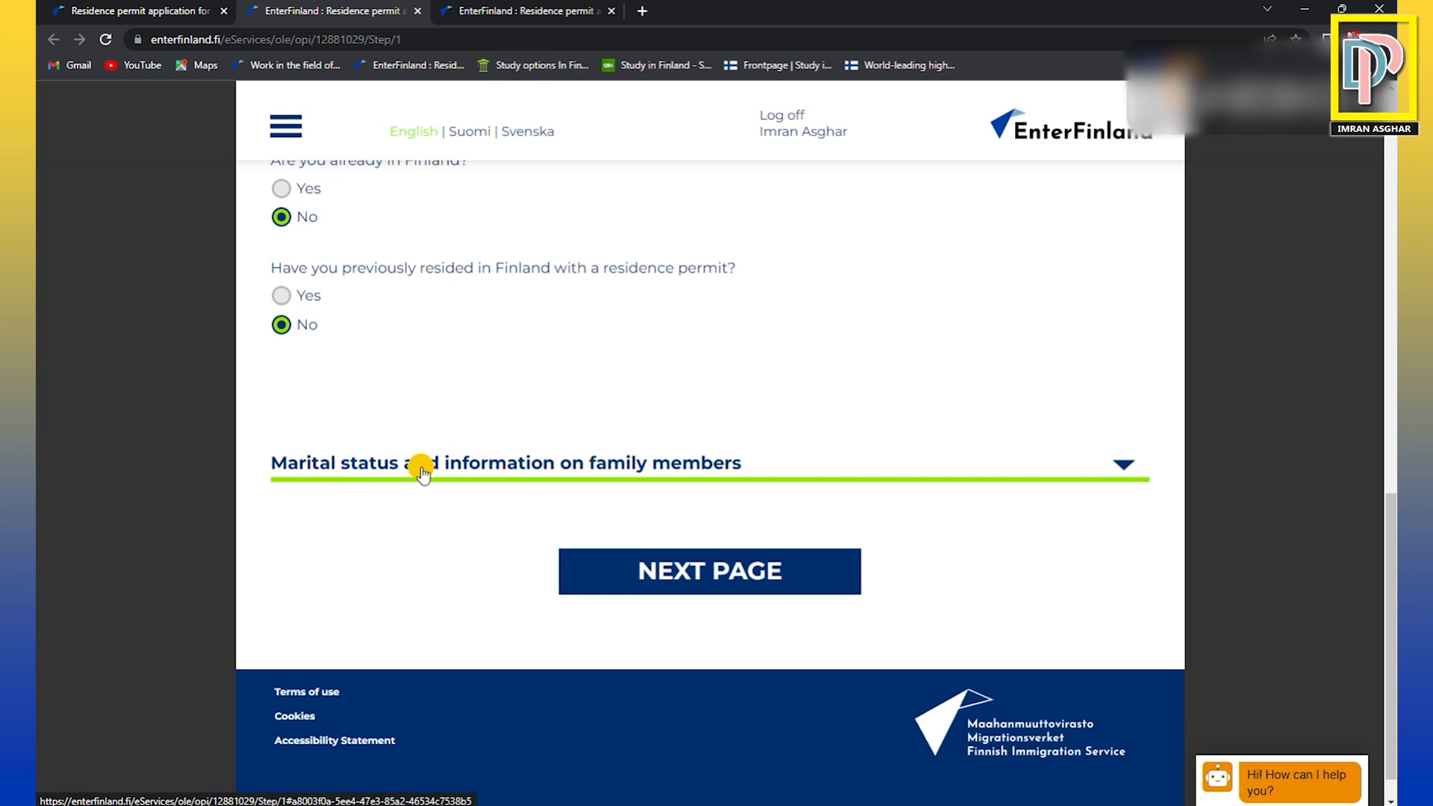
pyautogui.click(561, 468)
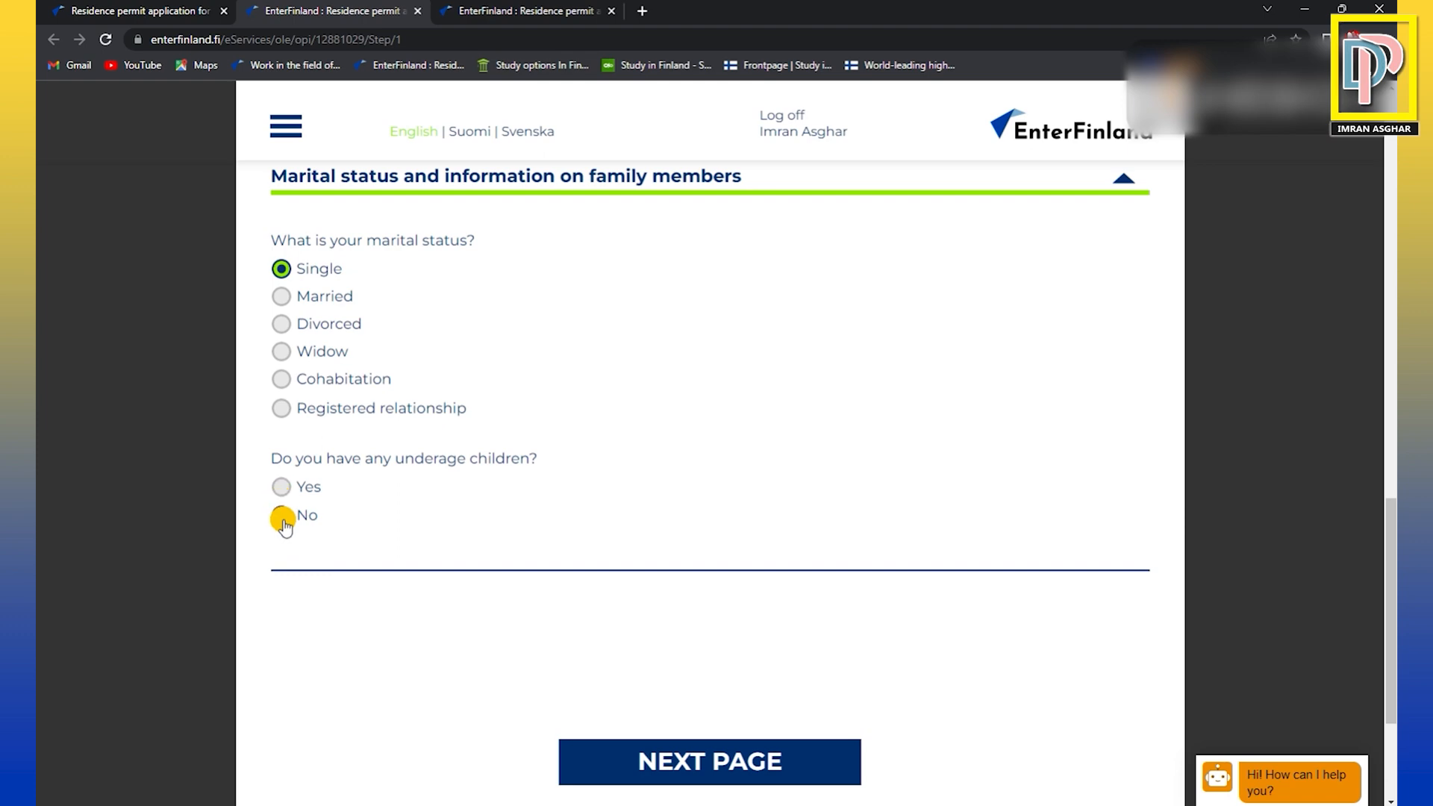
pyautogui.scroll(-2, 774, 552)
pyautogui.click(705, 602)
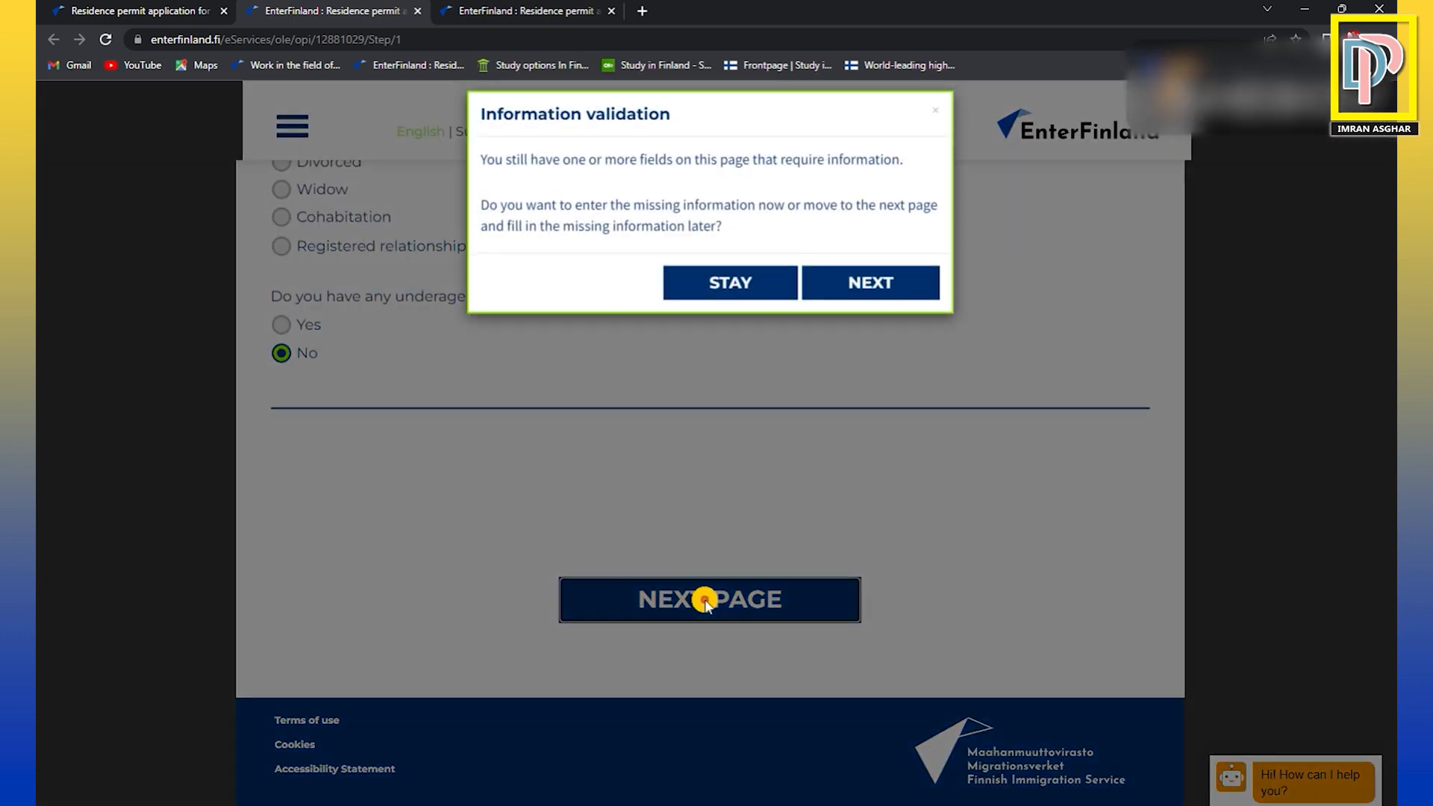
pyautogui.click(854, 294)
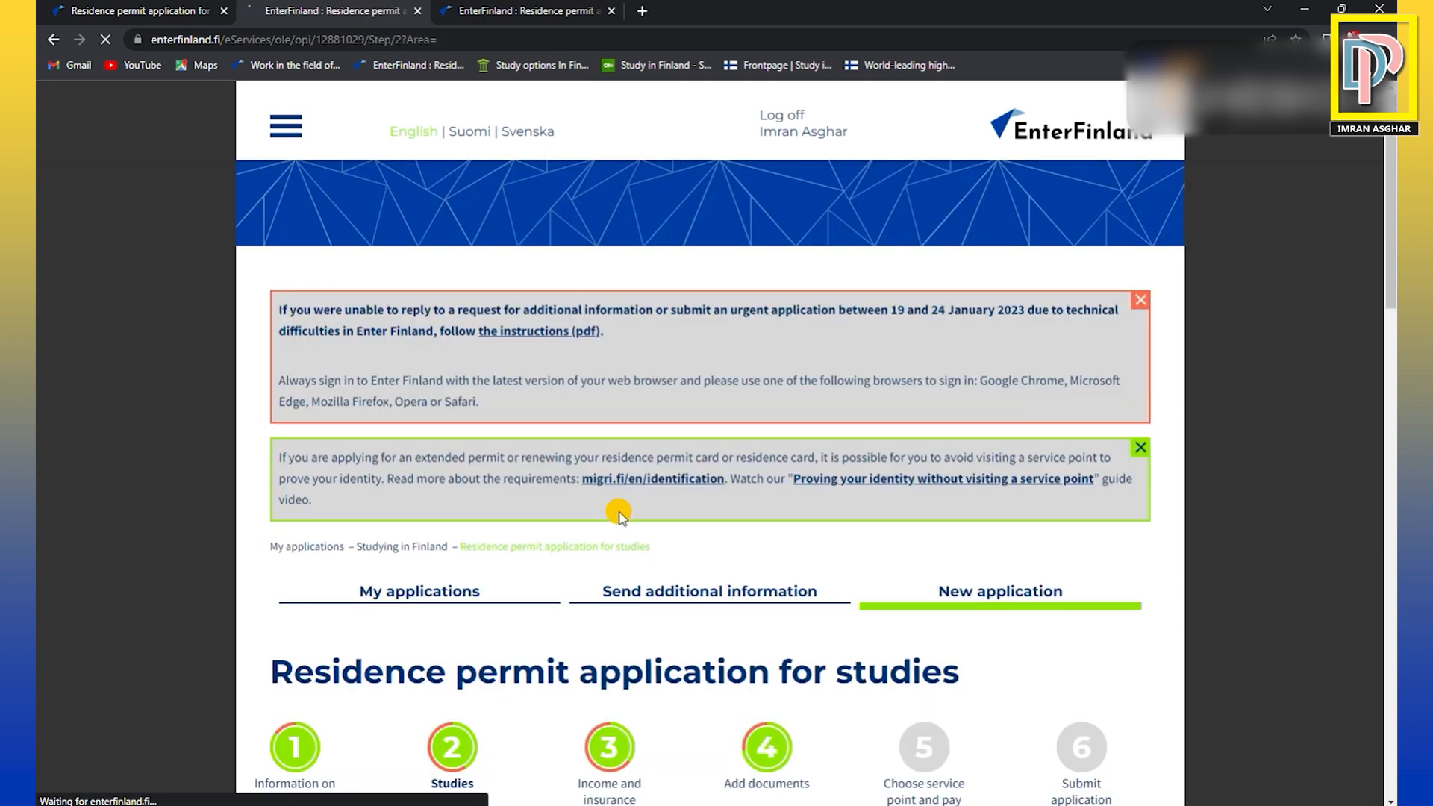
# Choose Higher education as the level of studies the residence permit is applied for.
pyautogui.scroll(-1, 618, 515)
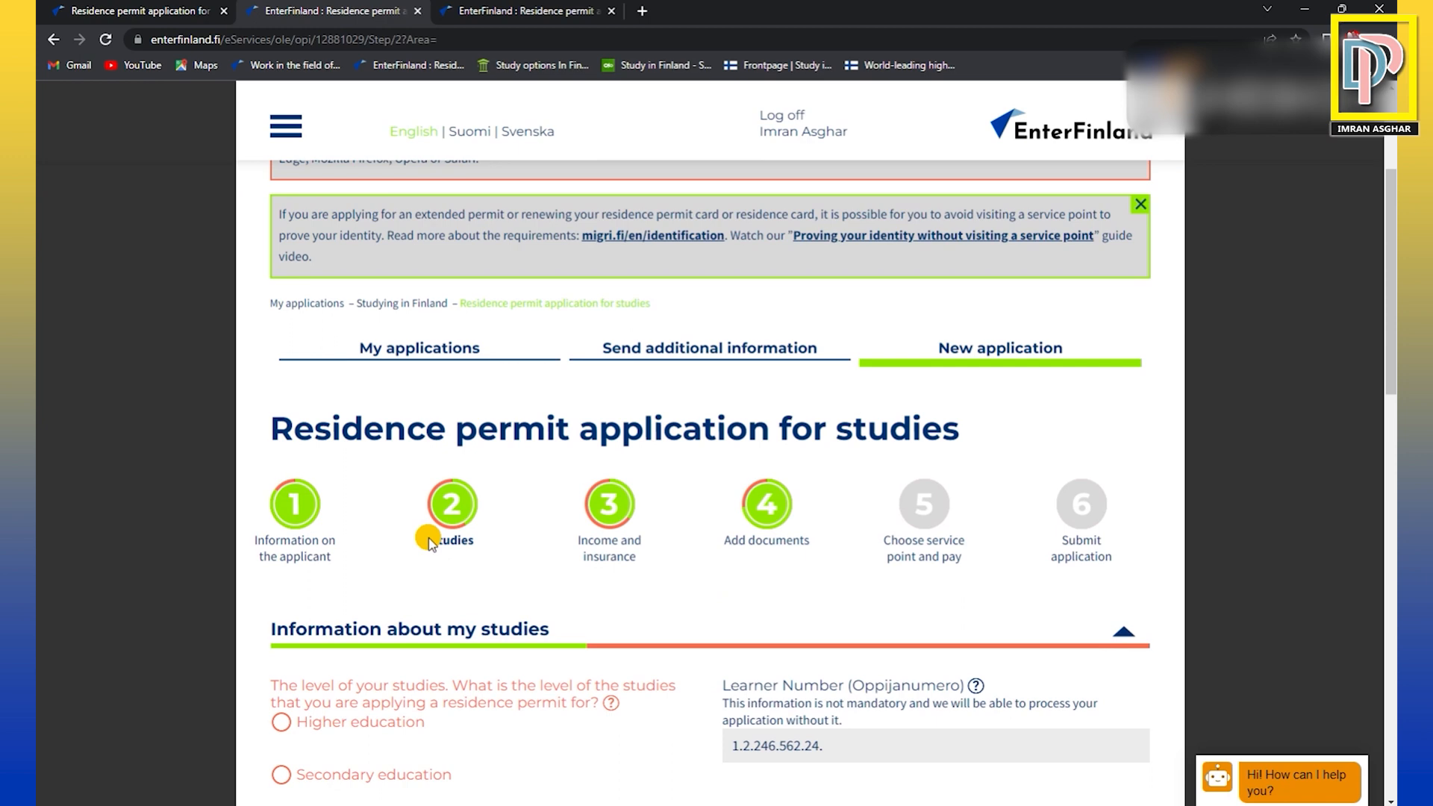
pyautogui.moveTo(431, 540); pyautogui.dragTo(484, 542)
pyautogui.click(486, 540)
pyautogui.scroll(-2, 506, 531)
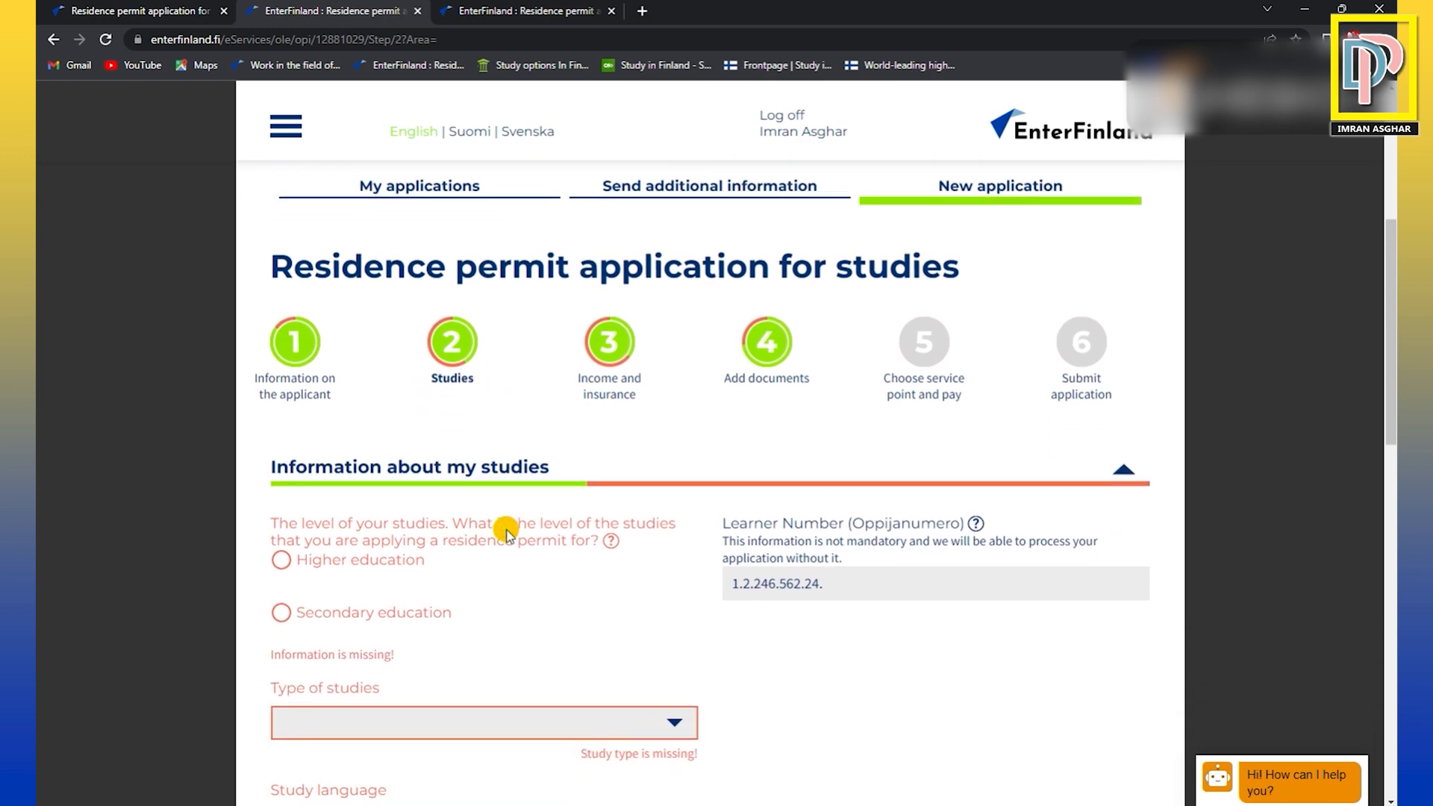
pyautogui.scroll(-1, 506, 531)
pyautogui.scroll(-1, 506, 531)
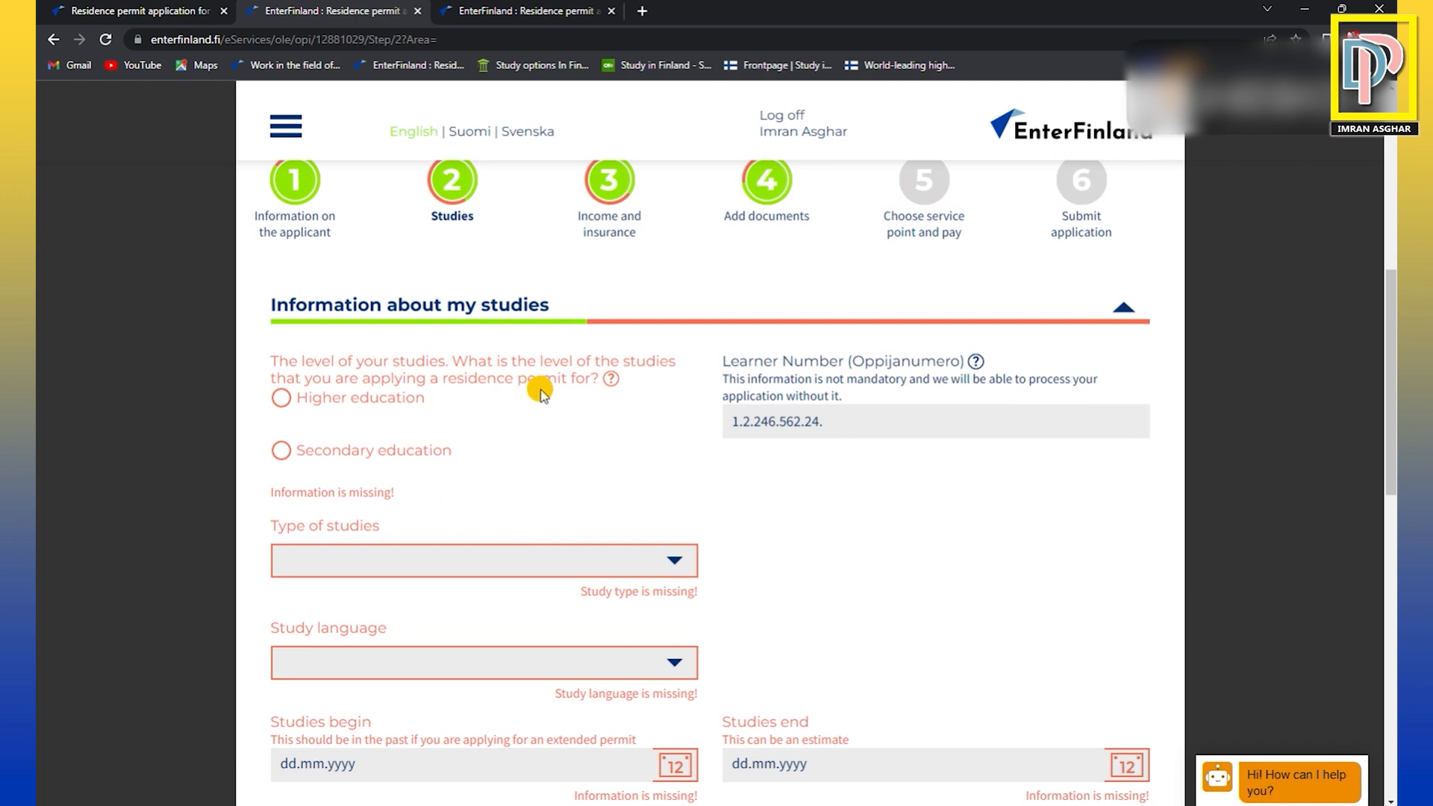
pyautogui.click(278, 402)
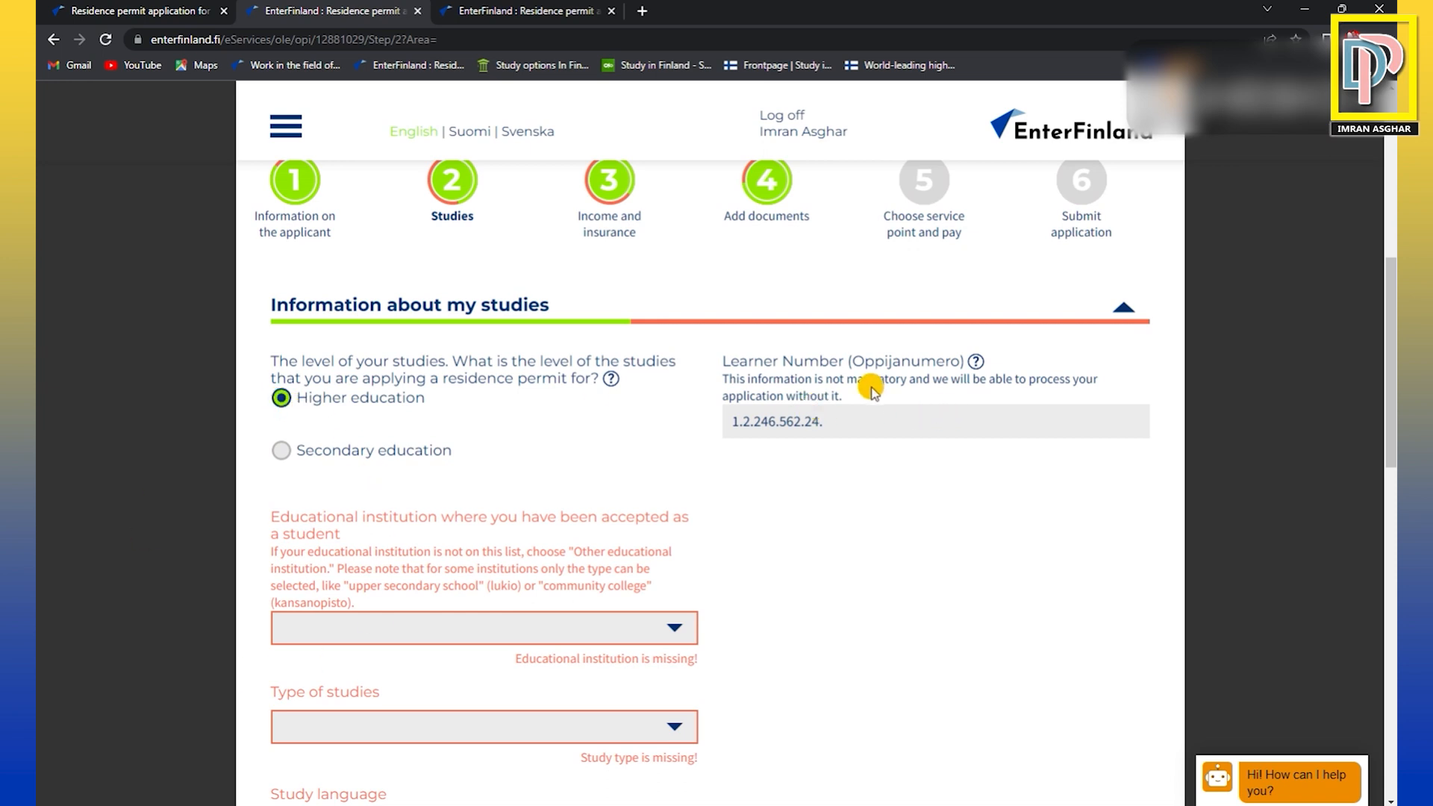
# Replace the prefilled beginning of the learner number with a full sample learner number.
pyautogui.scroll(-1, 905, 401)
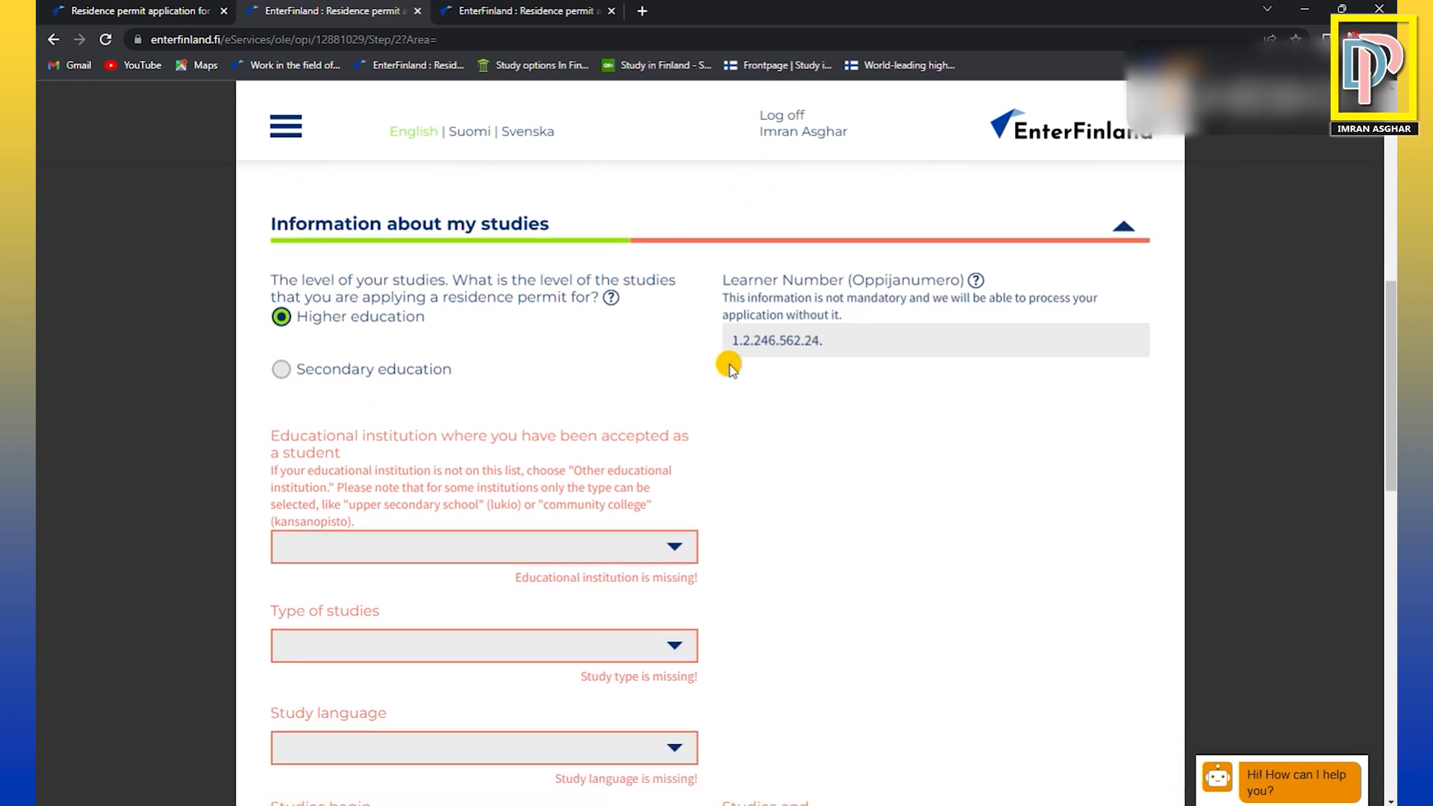
pyautogui.moveTo(731, 343); pyautogui.dragTo(843, 343)
pyautogui.click(829, 343)
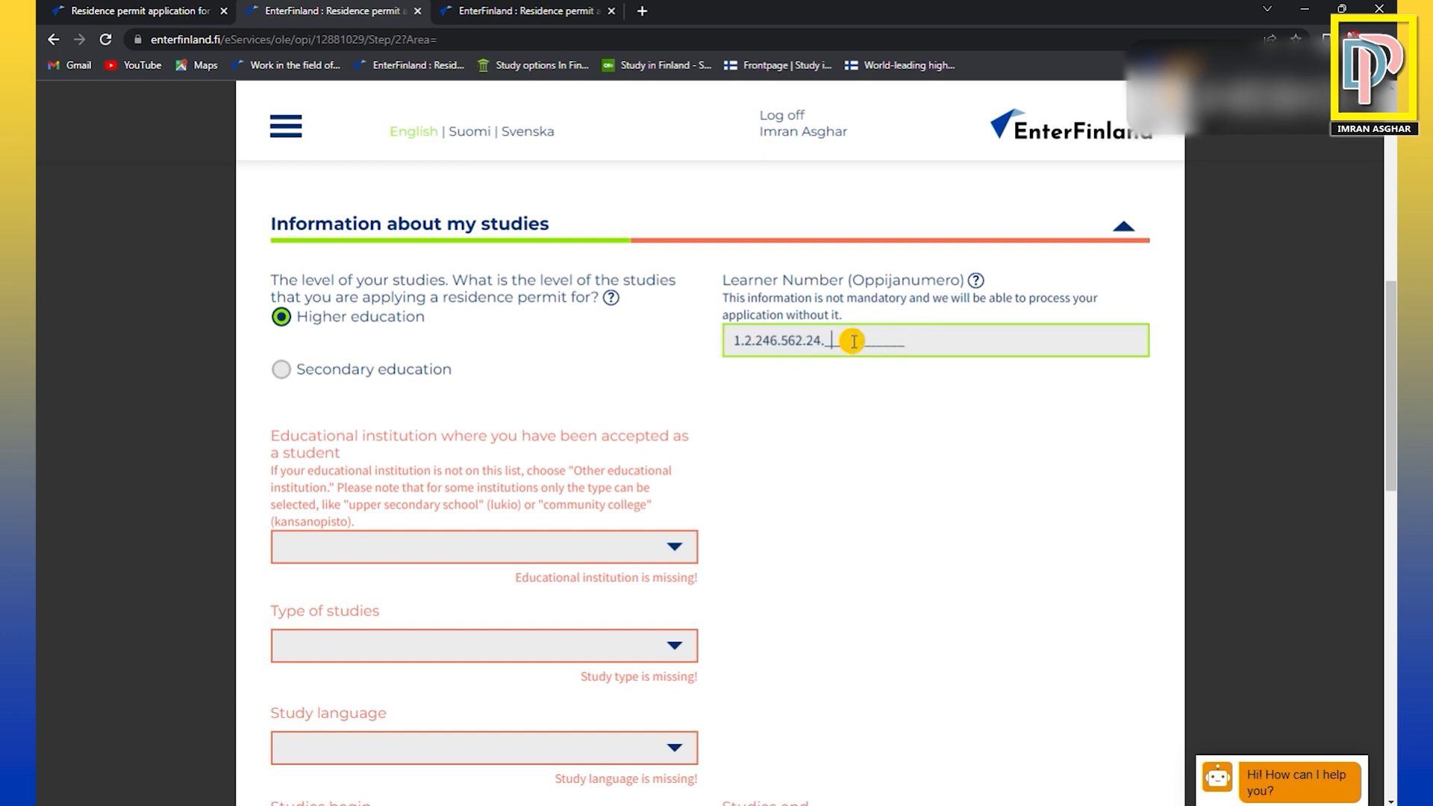
pyautogui.moveTo(734, 341); pyautogui.dragTo(820, 341)
pyautogui.rightClick(823, 340)
pyautogui.click(806, 344)
pyautogui.moveTo(734, 341); pyautogui.dragTo(858, 394)
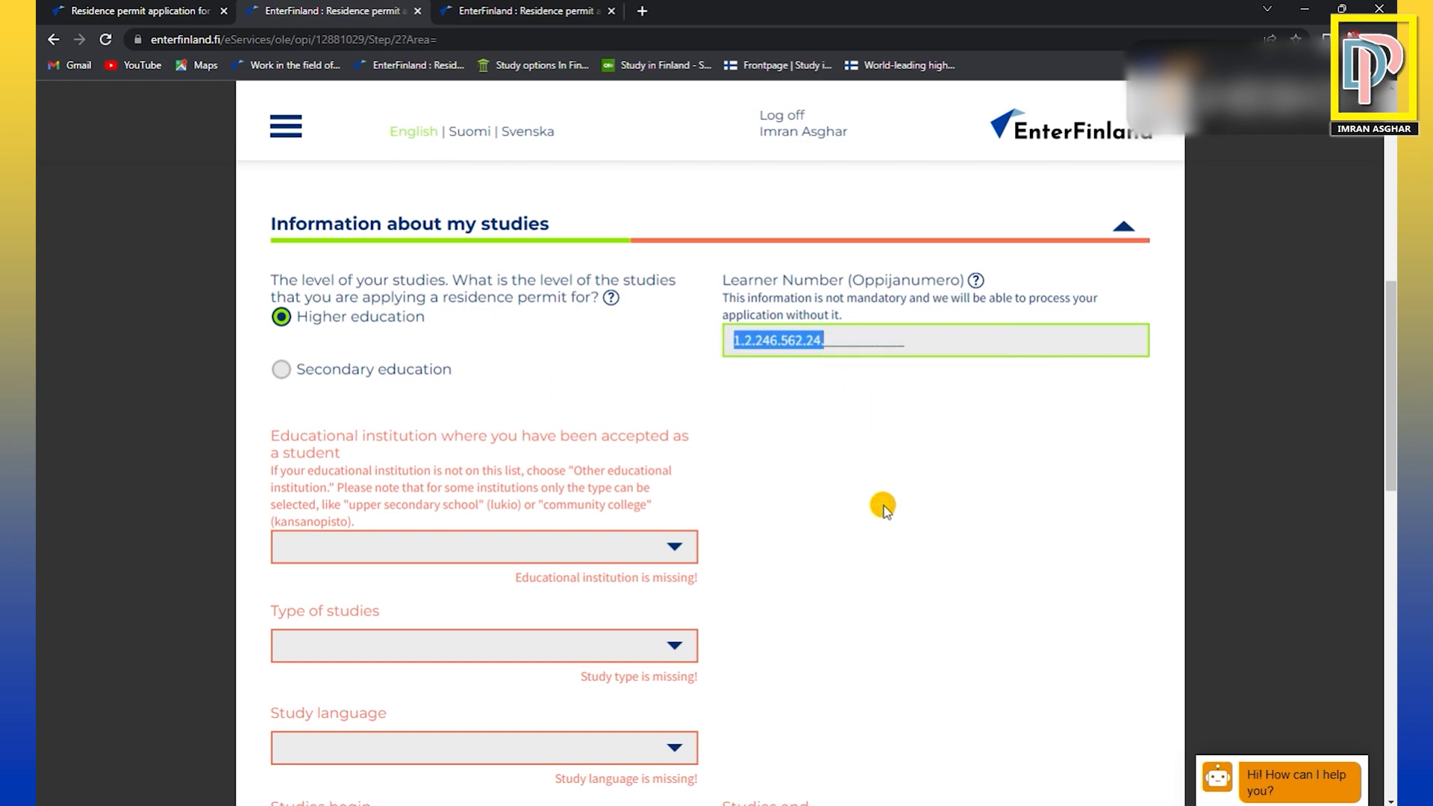
pyautogui.press('BackSpace')
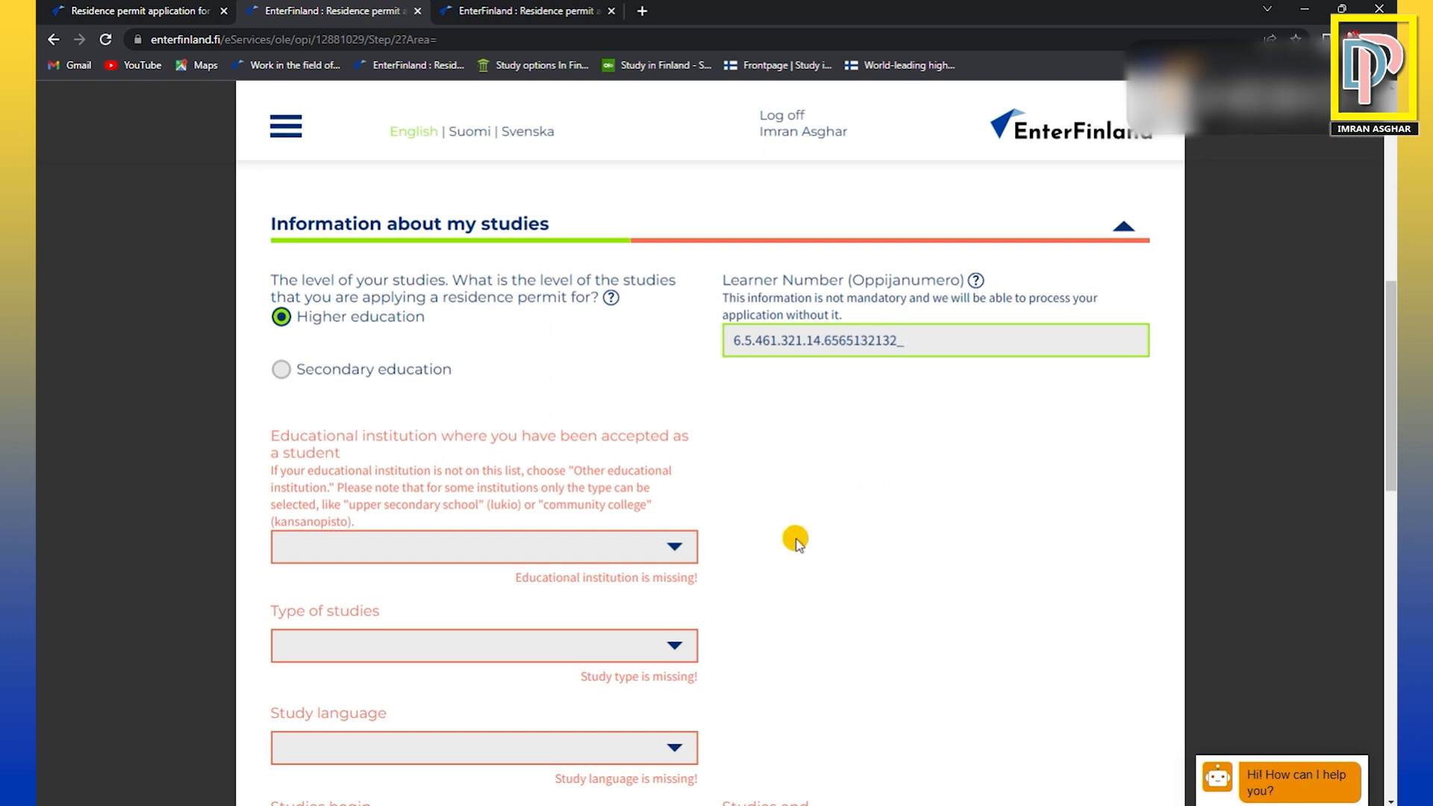
pyautogui.scroll(-1, 796, 542)
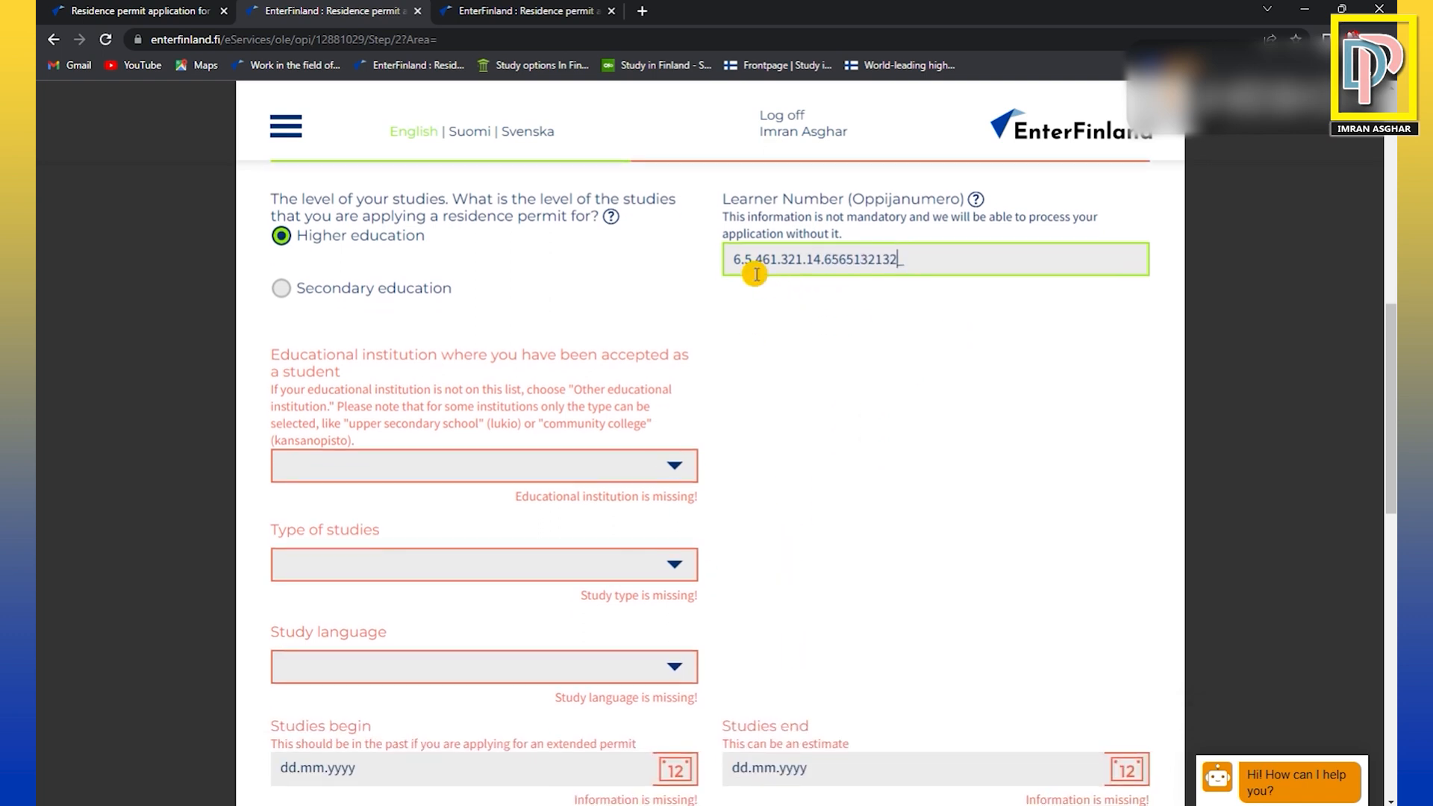
pyautogui.moveTo(735, 259)
pyautogui.mouseDown()
pyautogui.moveTo(909, 258)
pyautogui.moveTo(731, 259)
pyautogui.mouseUp()
pyautogui.click(909, 259)
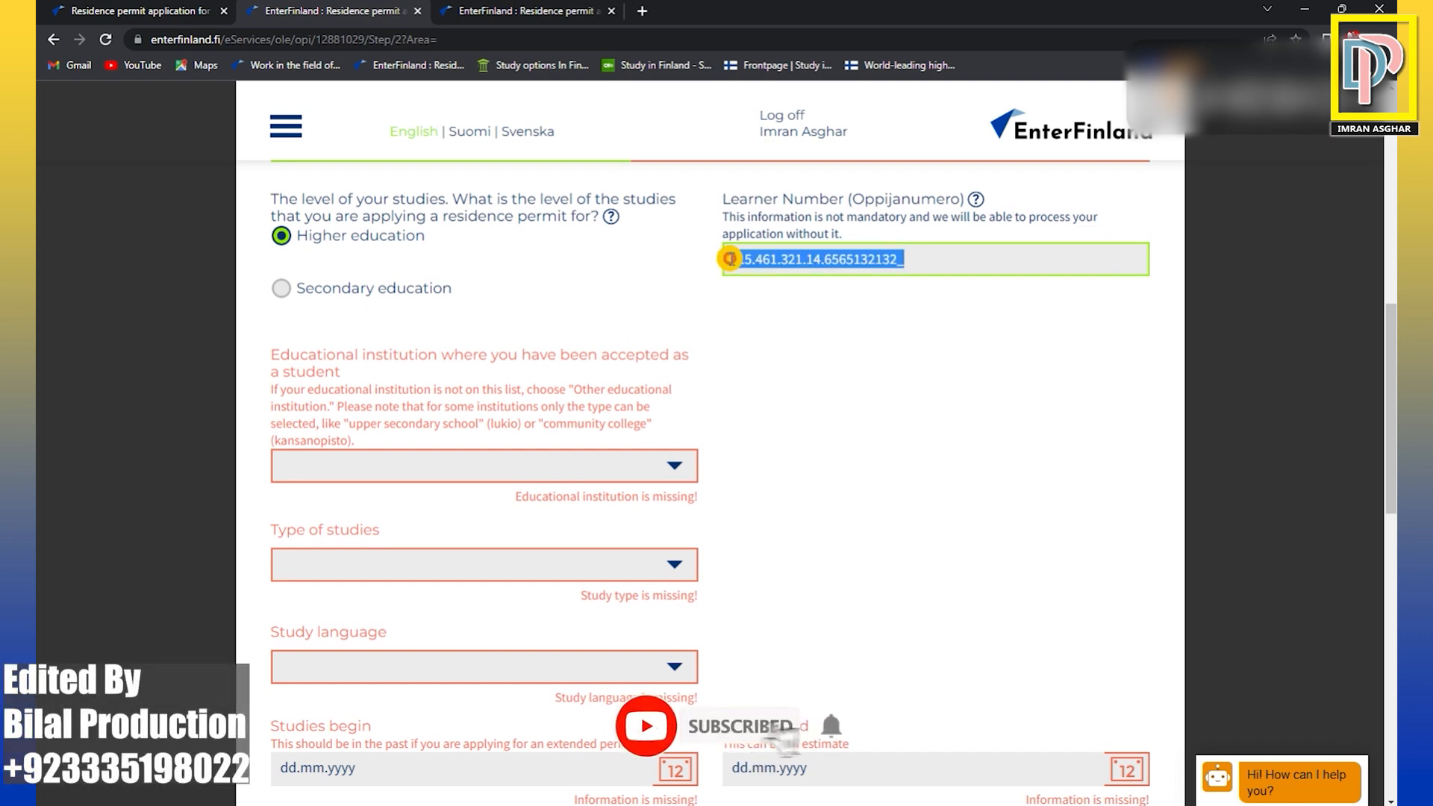
pyautogui.moveTo(730, 259); pyautogui.dragTo(902, 259)
pyautogui.click(902, 259)
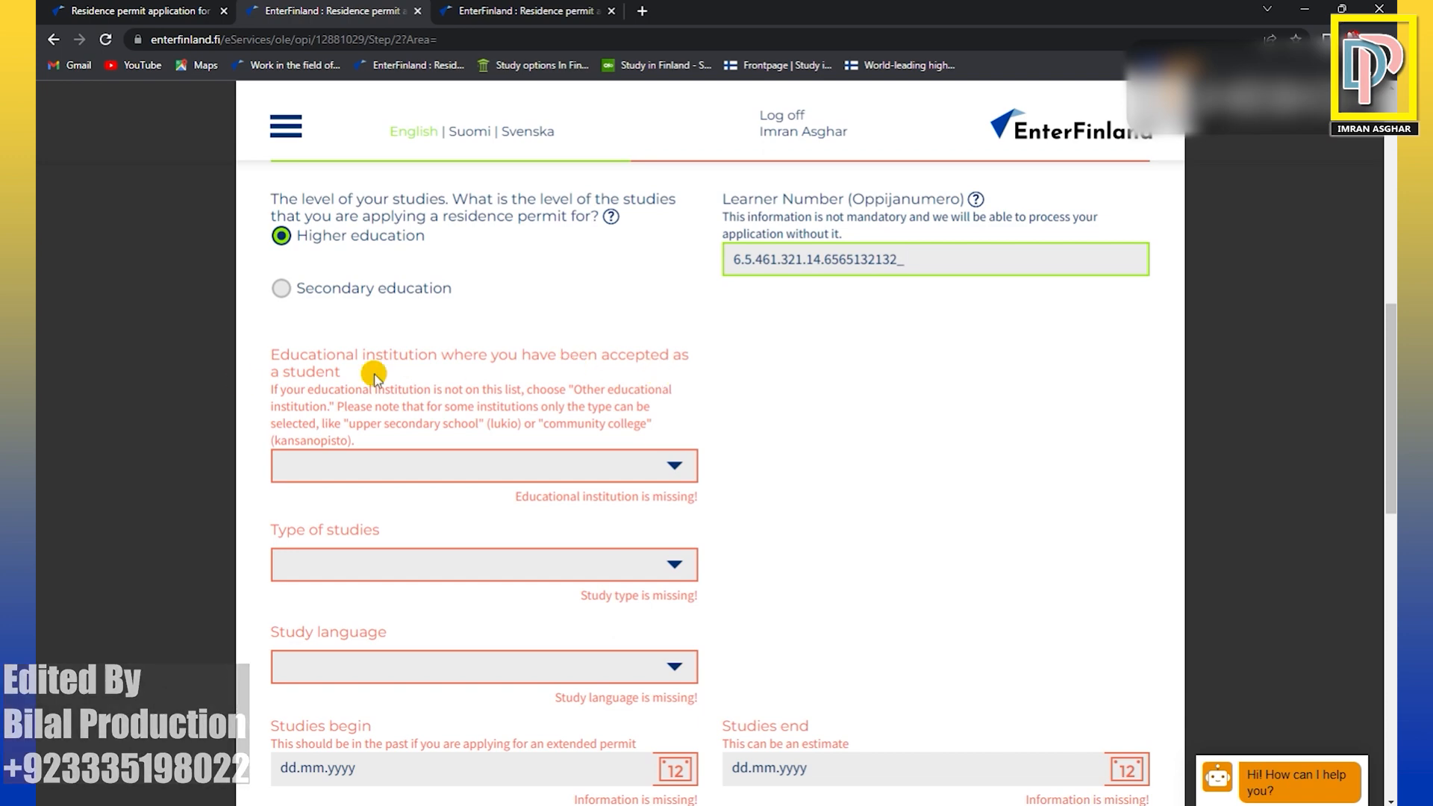
# Choose Aalto University as the educational institution where the applicant has been accepted as a student.
pyautogui.click(676, 467)
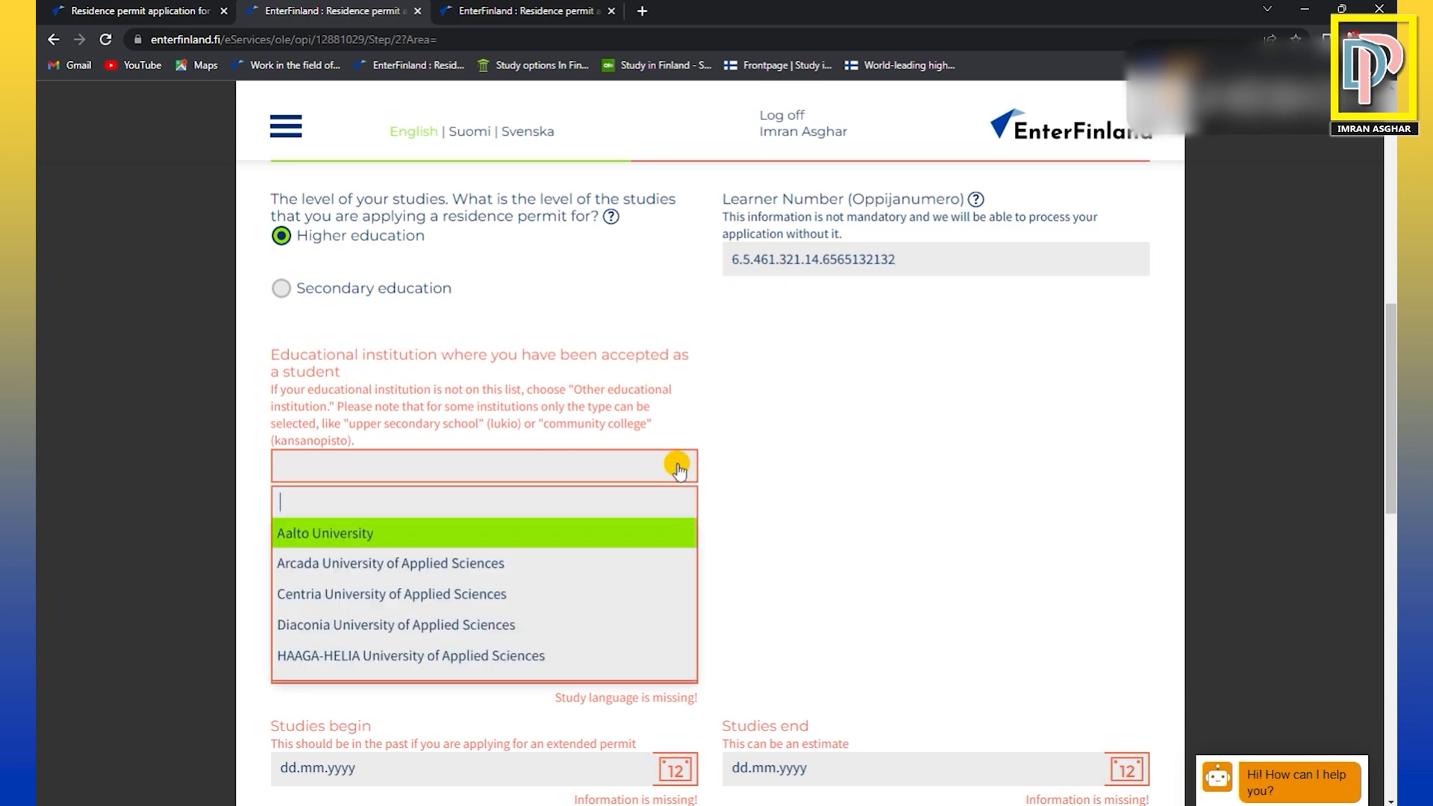
pyautogui.click(454, 531)
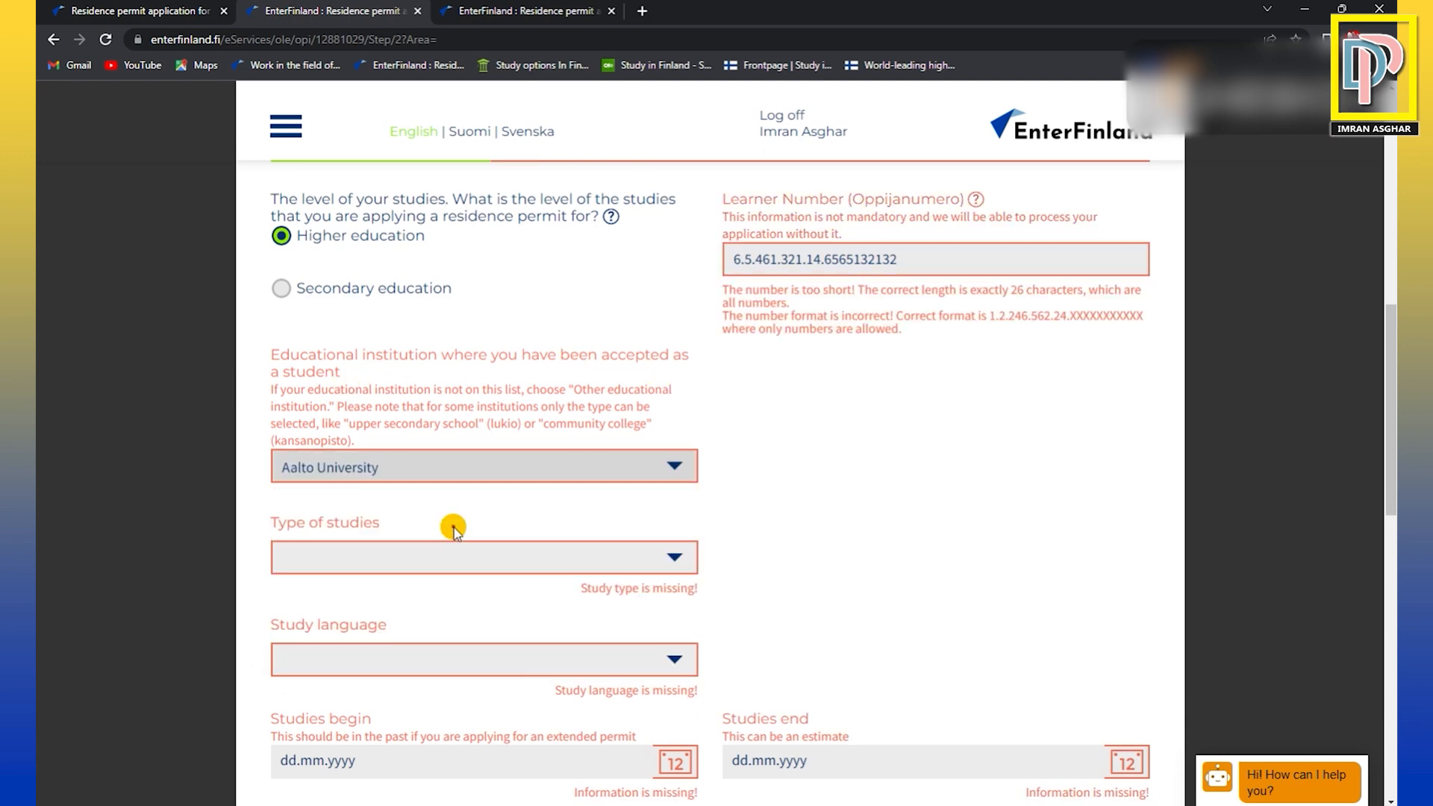
pyautogui.click(669, 467)
pyautogui.click(510, 570)
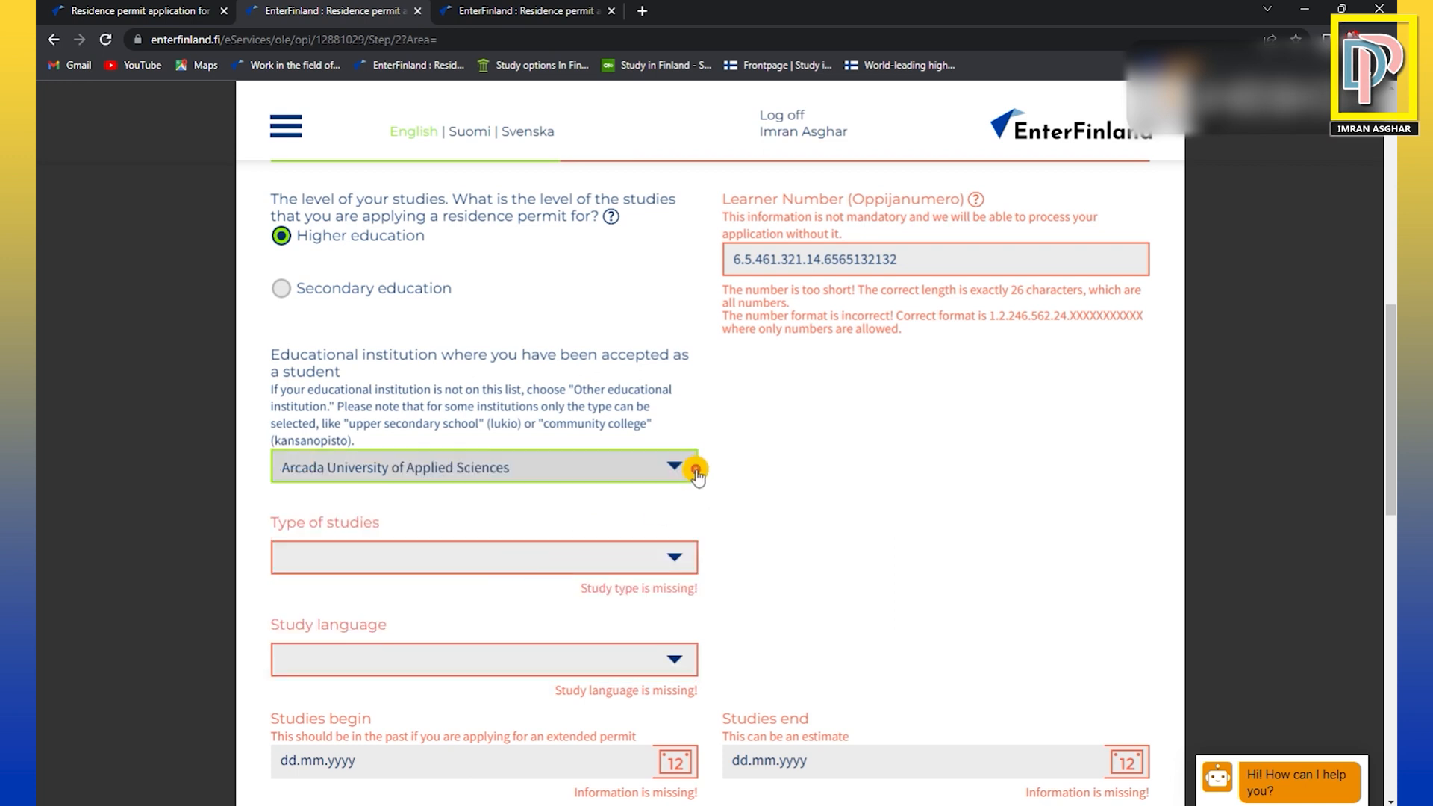
pyautogui.click(664, 467)
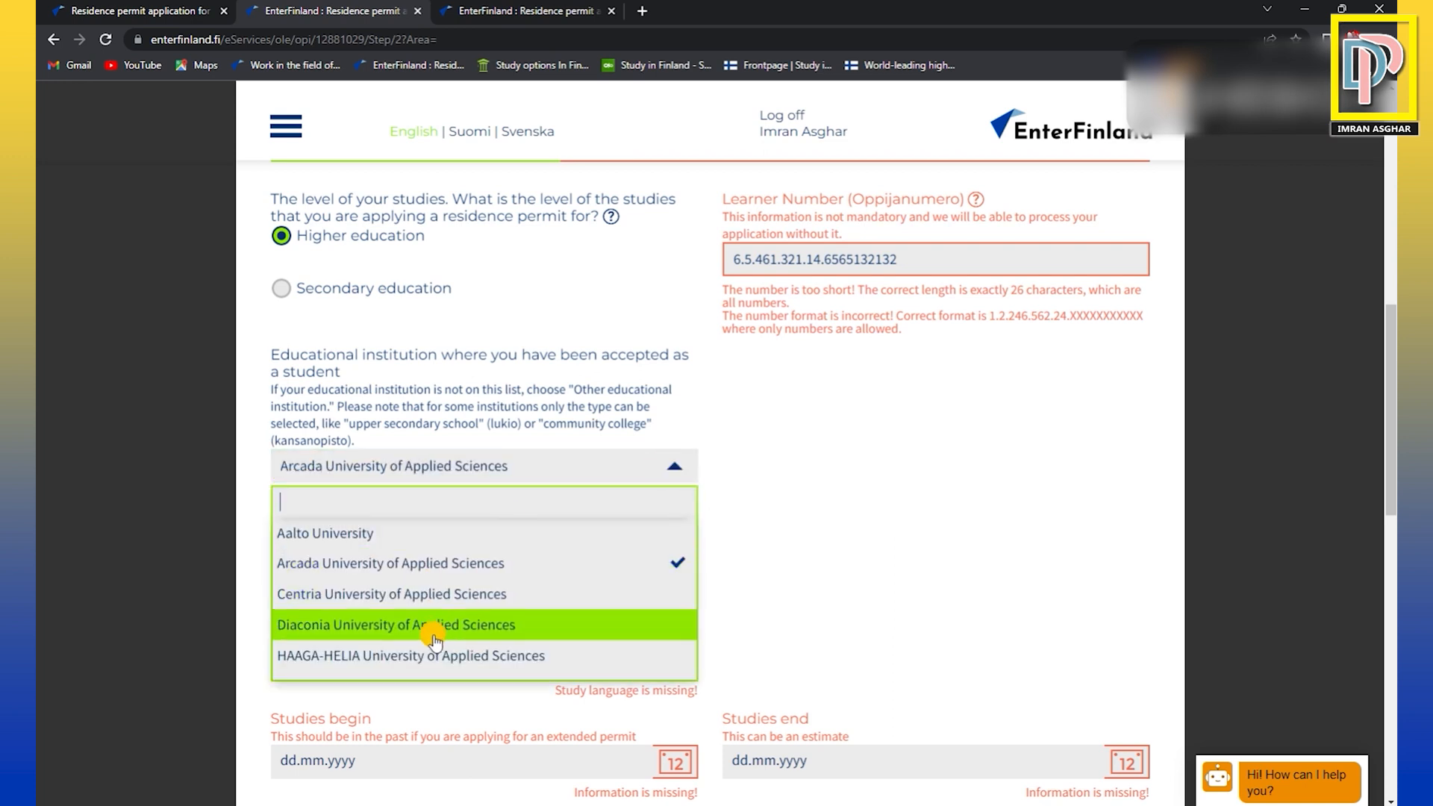
pyautogui.click(359, 532)
# Set the type of studies to studies leading to a degree or to a vocational qualification.
pyautogui.scroll(-1, 674, 531)
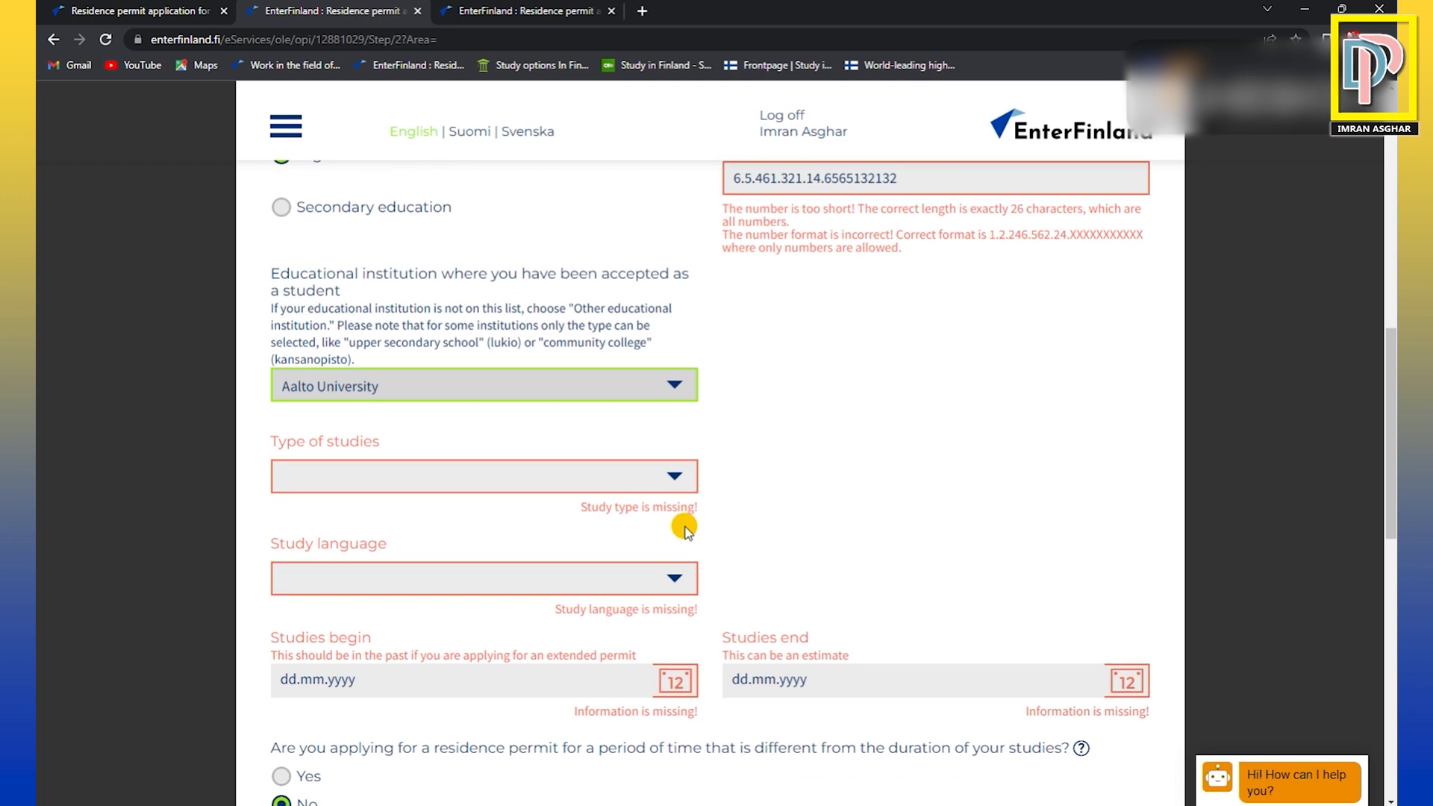
pyautogui.click(679, 483)
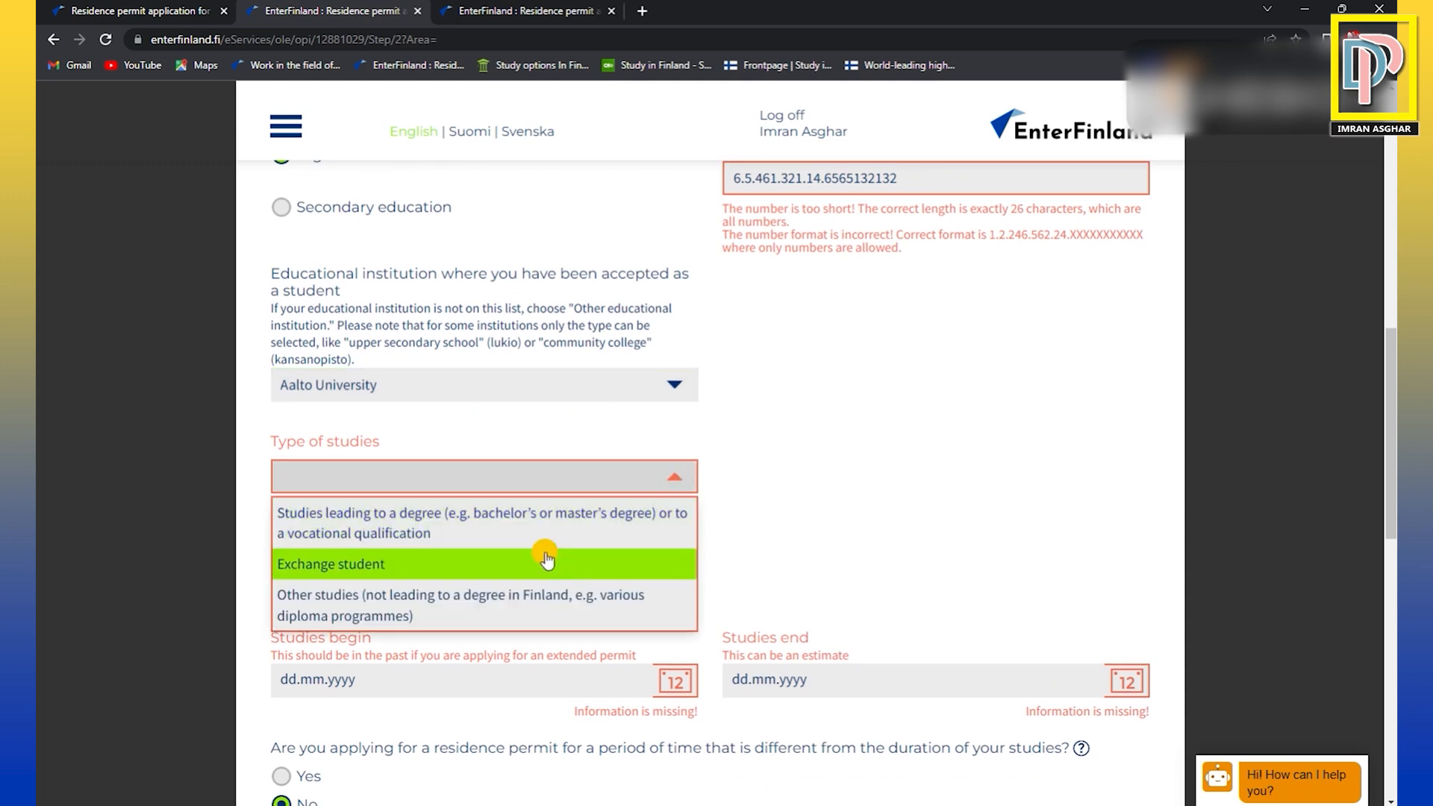
pyautogui.click(450, 533)
# Answer No to having applied for asylum in Finland and No to having applied in another EU country.
pyautogui.scroll(-1, 666, 507)
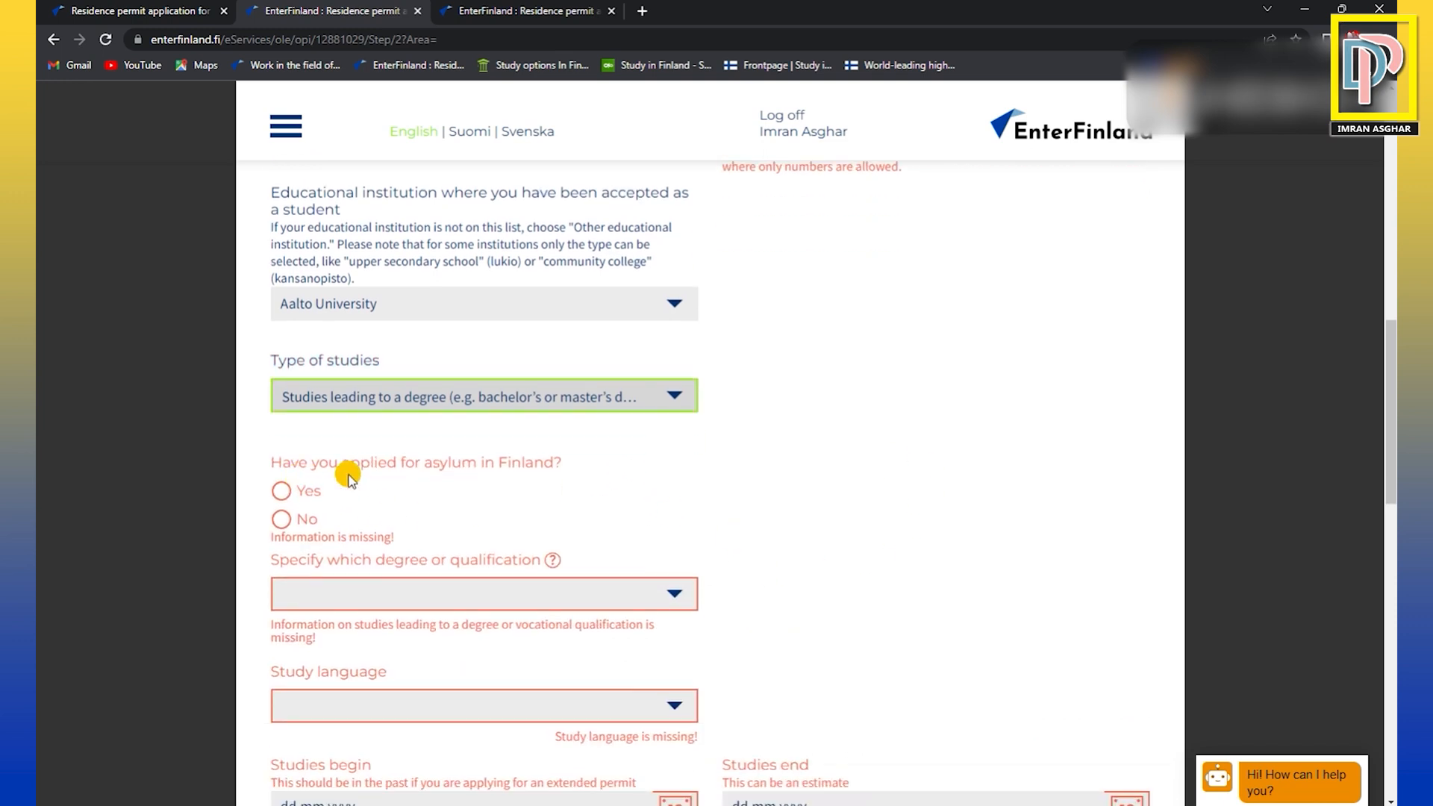
pyautogui.click(282, 519)
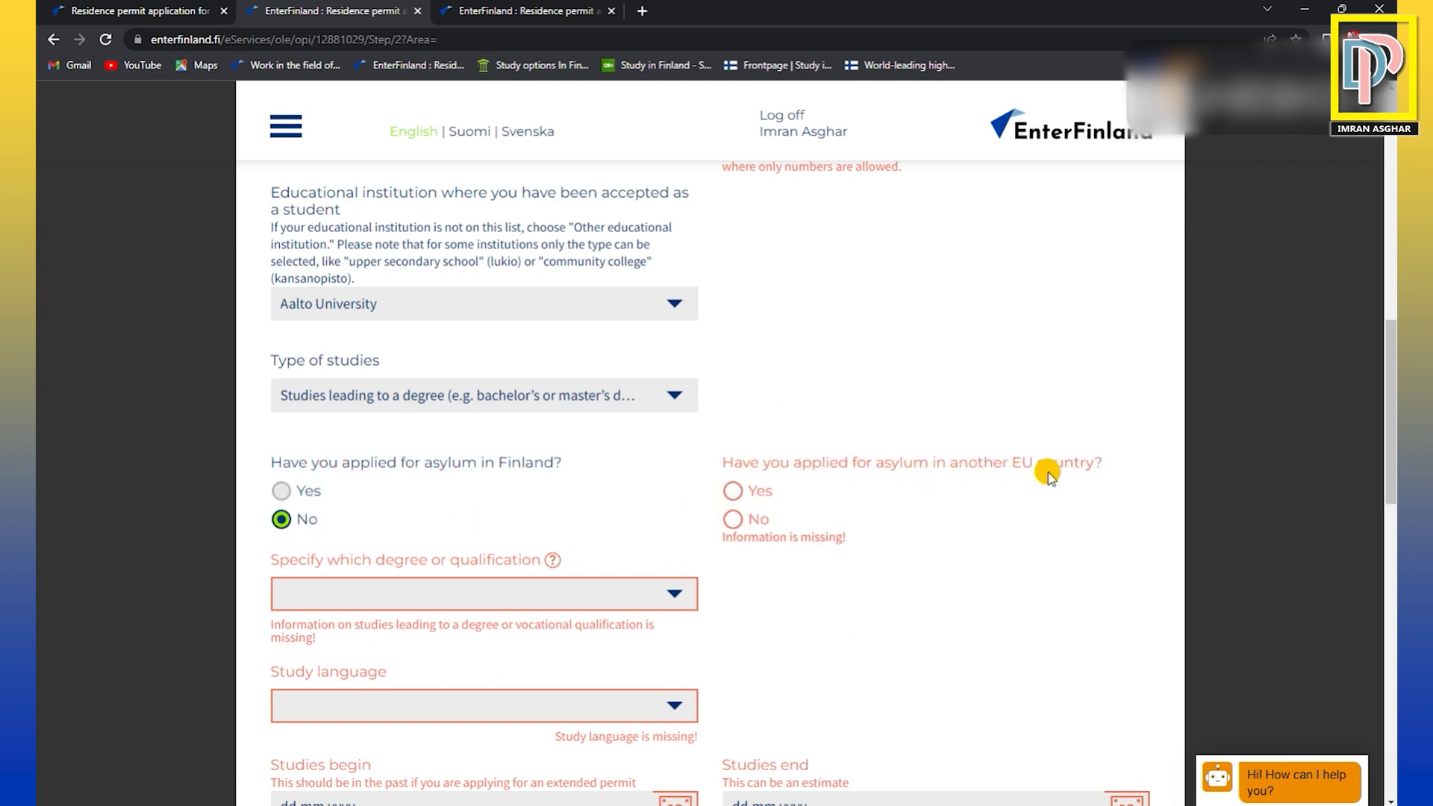
pyautogui.scroll(-1, 921, 558)
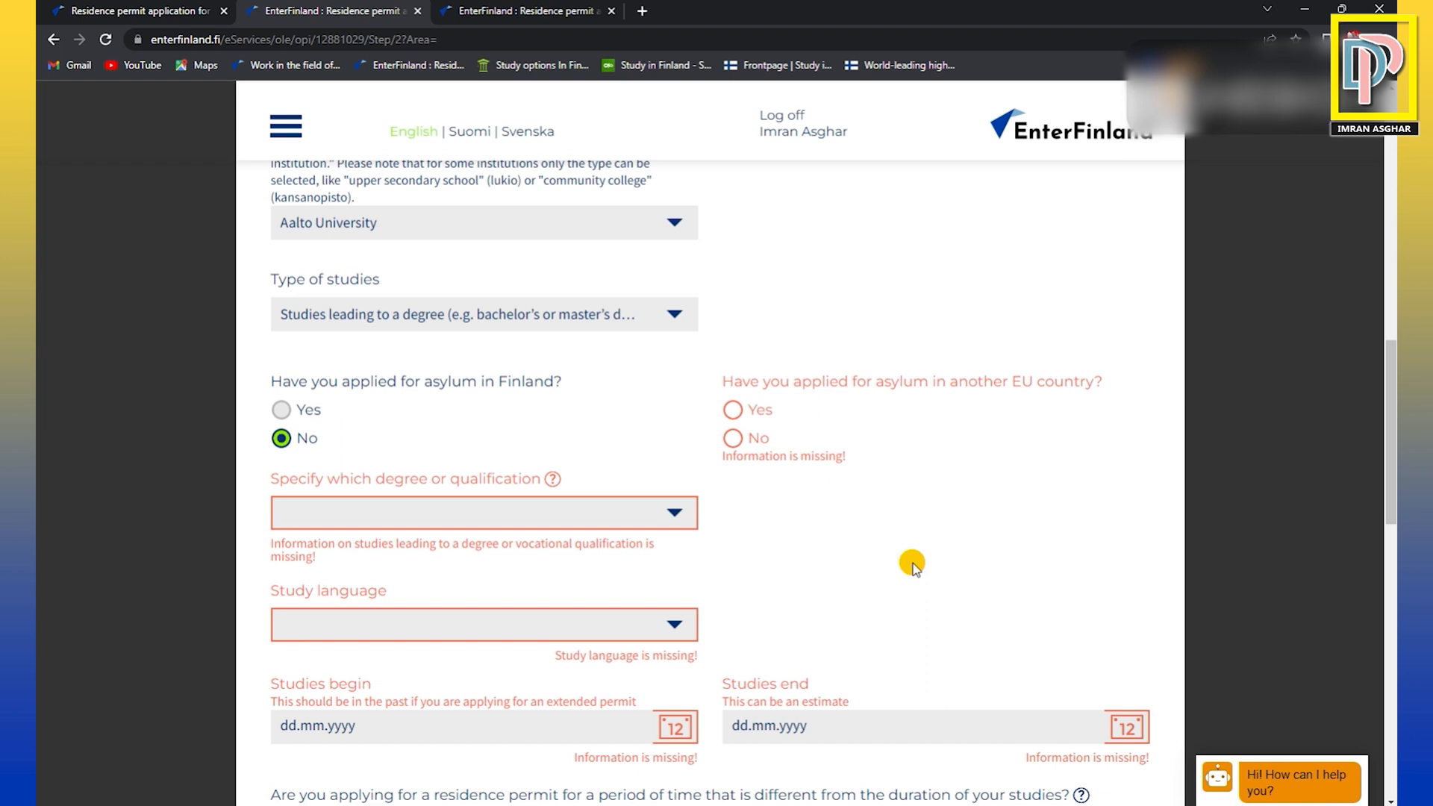
pyautogui.click(733, 441)
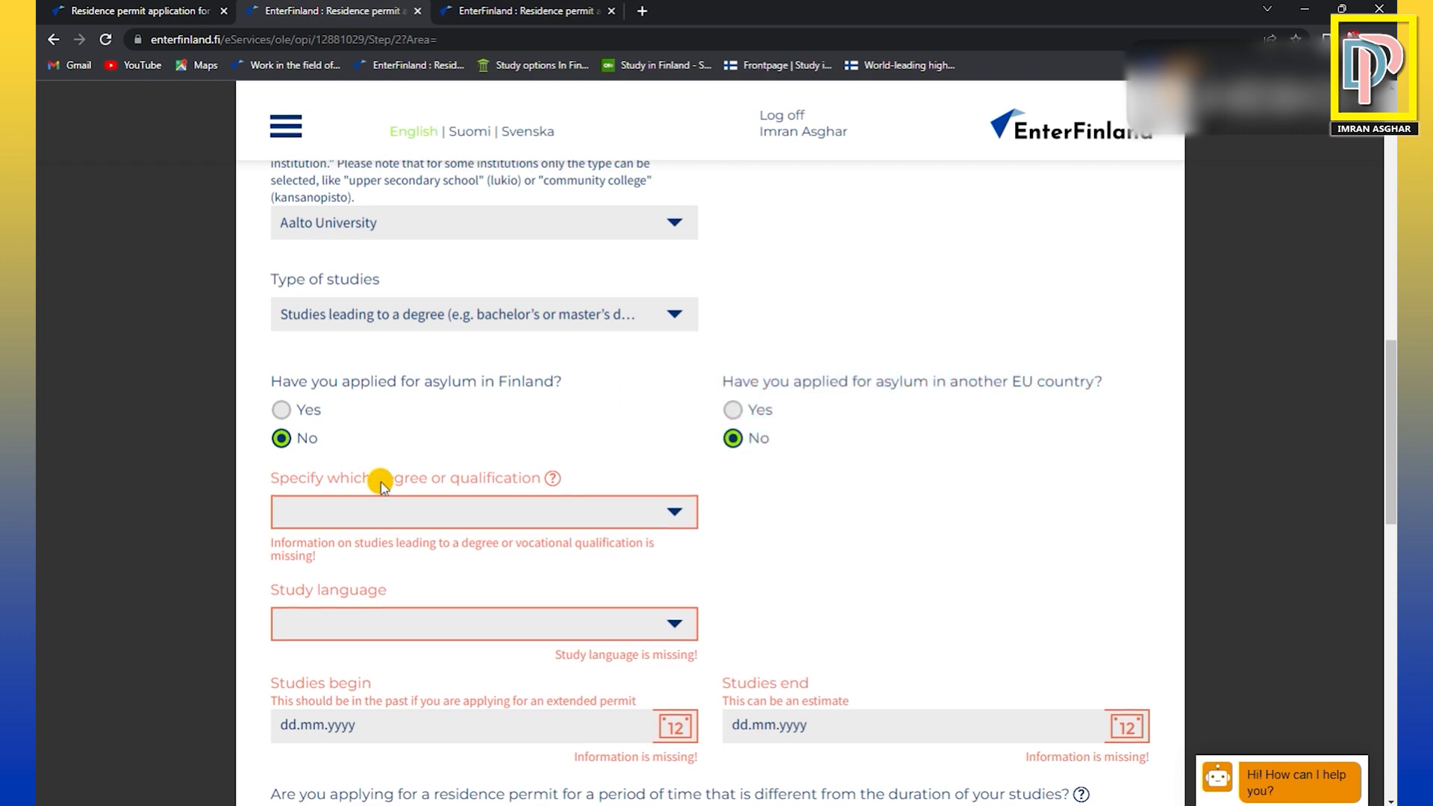
# Specify Bachelor's degree as the degree or qualification and English as the study language.
pyautogui.scroll(-2, 696, 524)
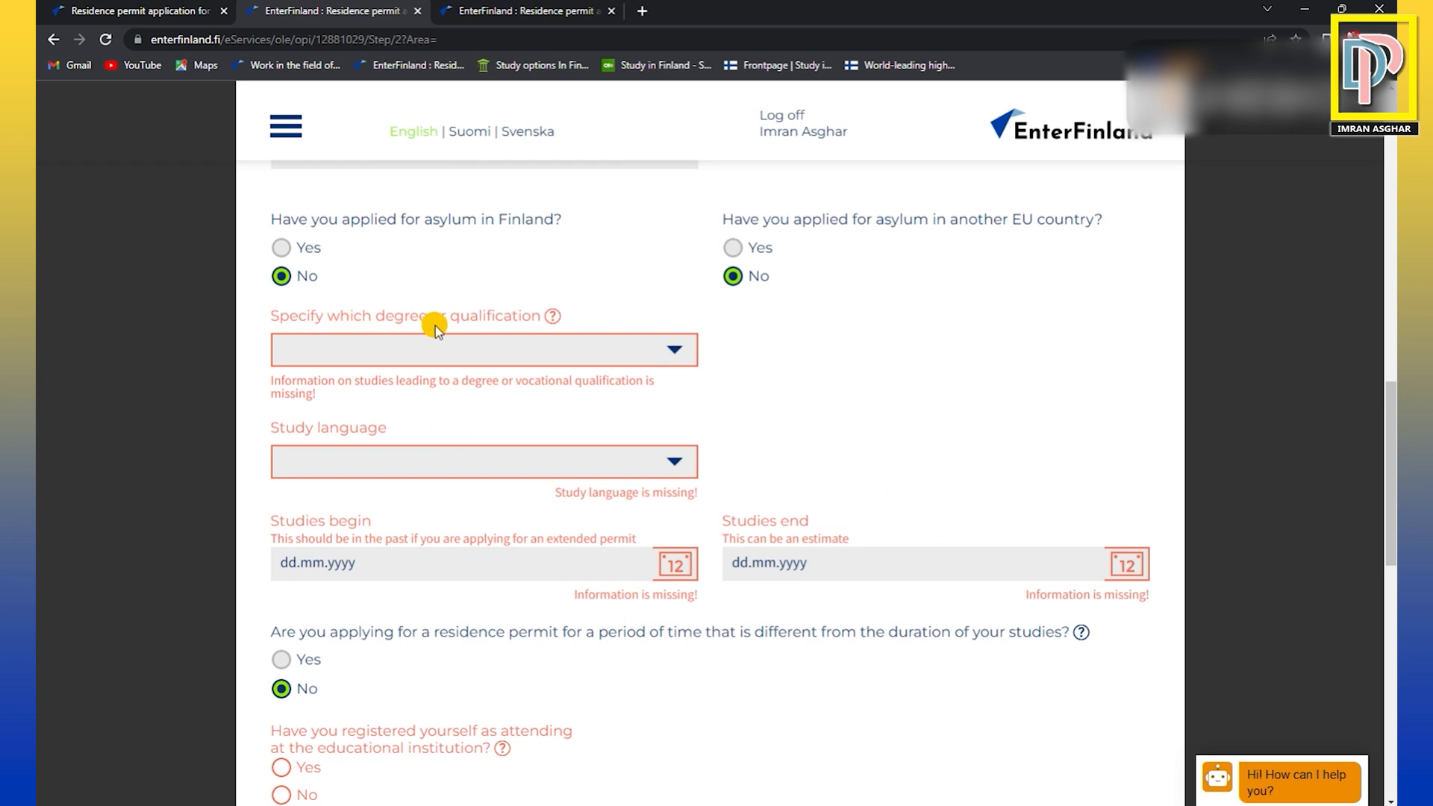
pyautogui.click(675, 351)
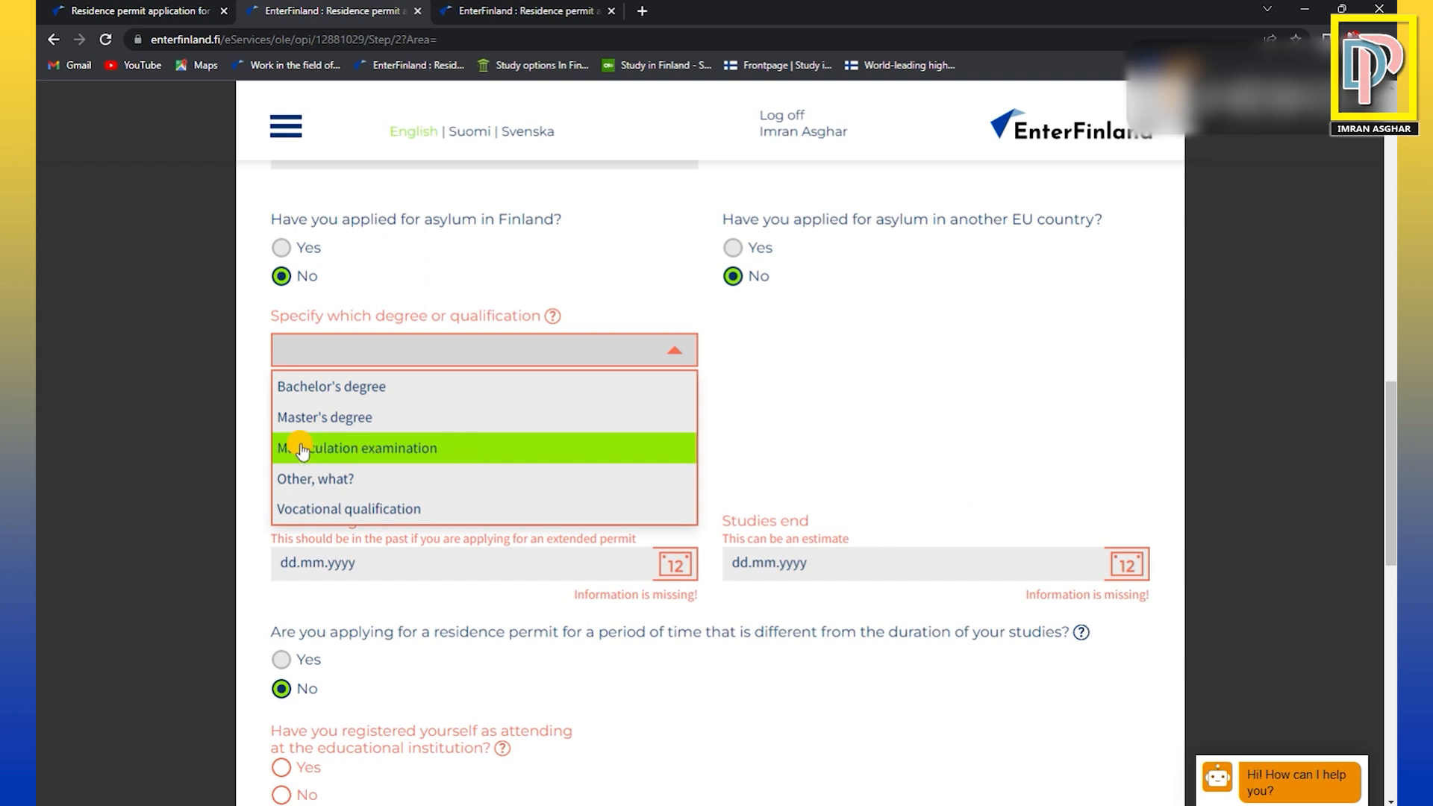
pyautogui.click(302, 386)
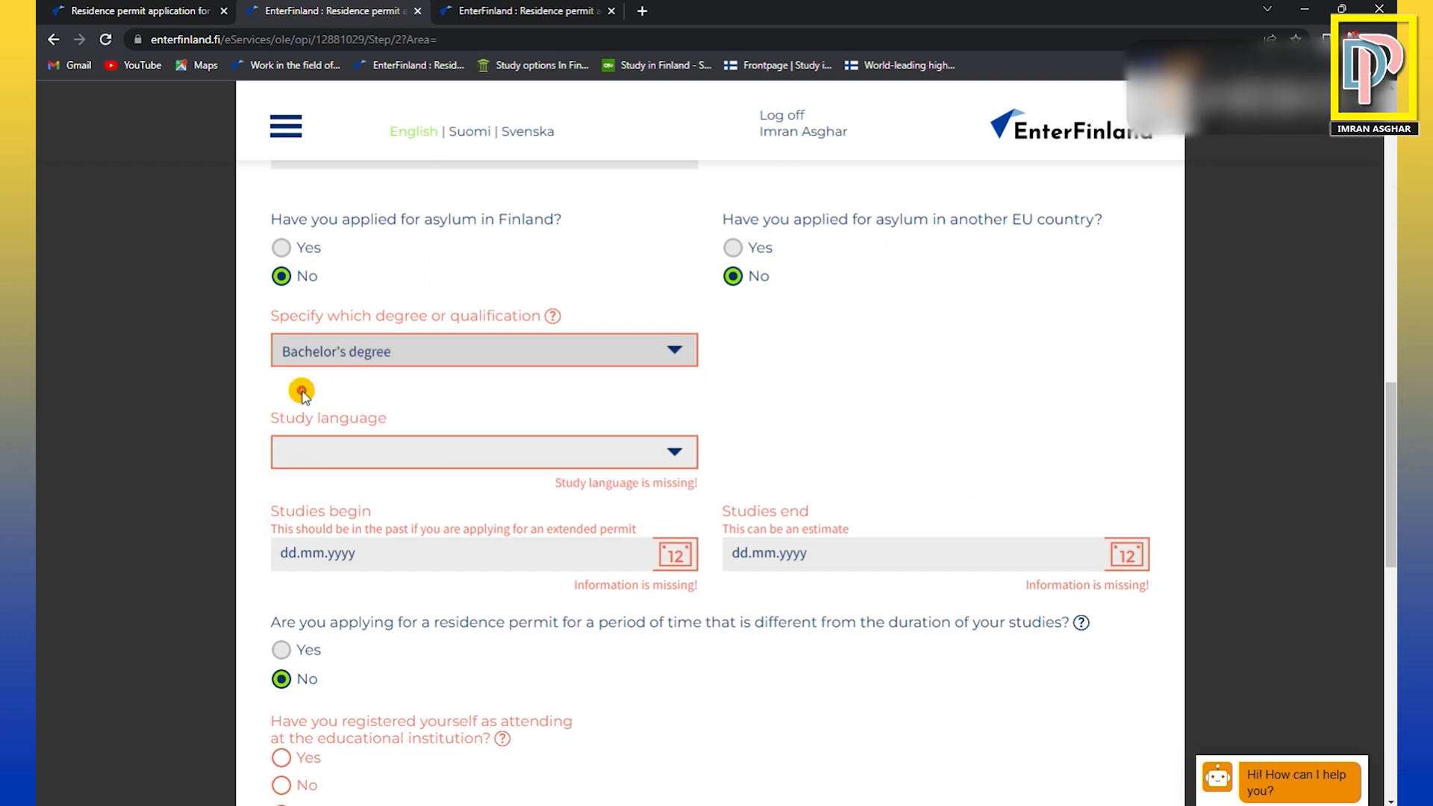
pyautogui.click(668, 449)
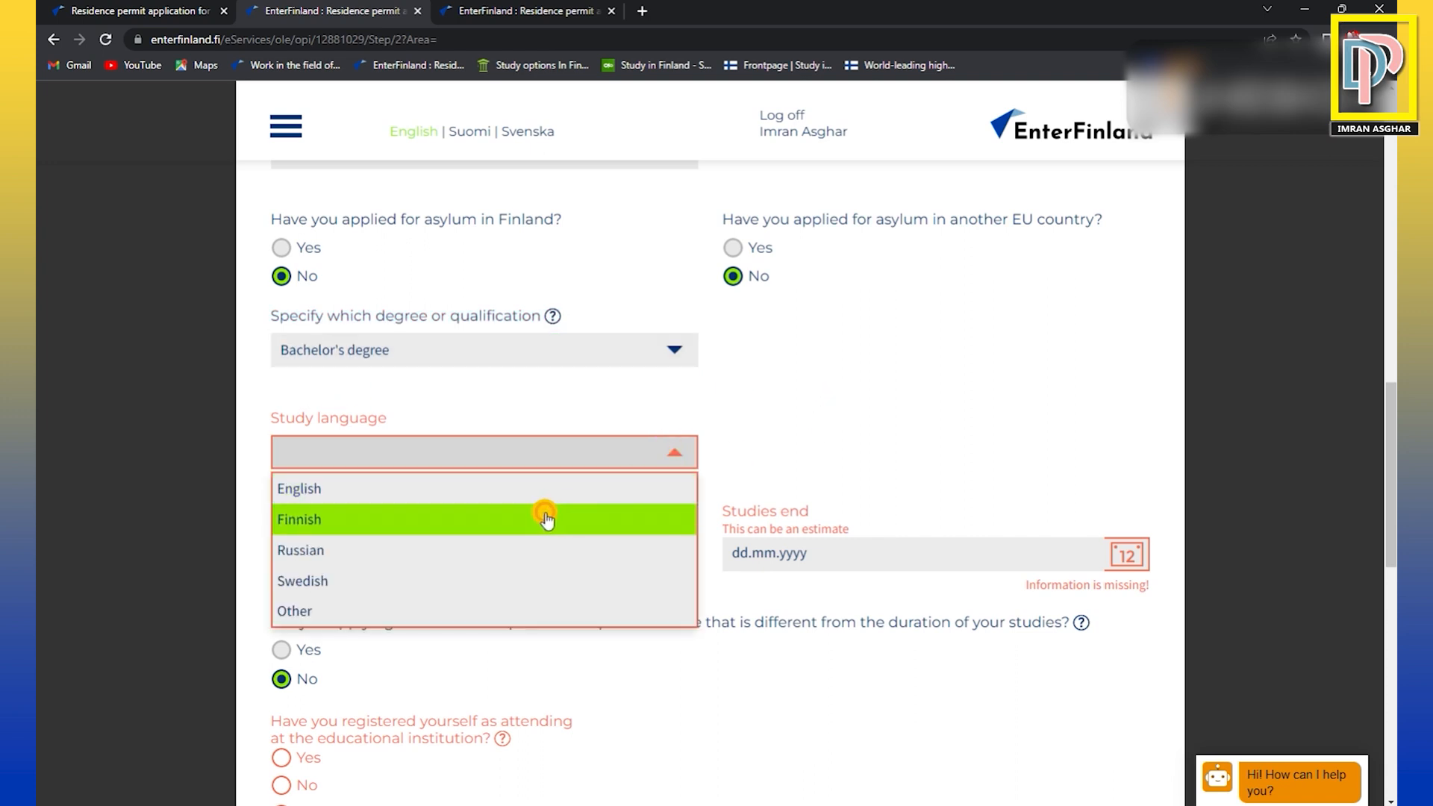
pyautogui.click(513, 490)
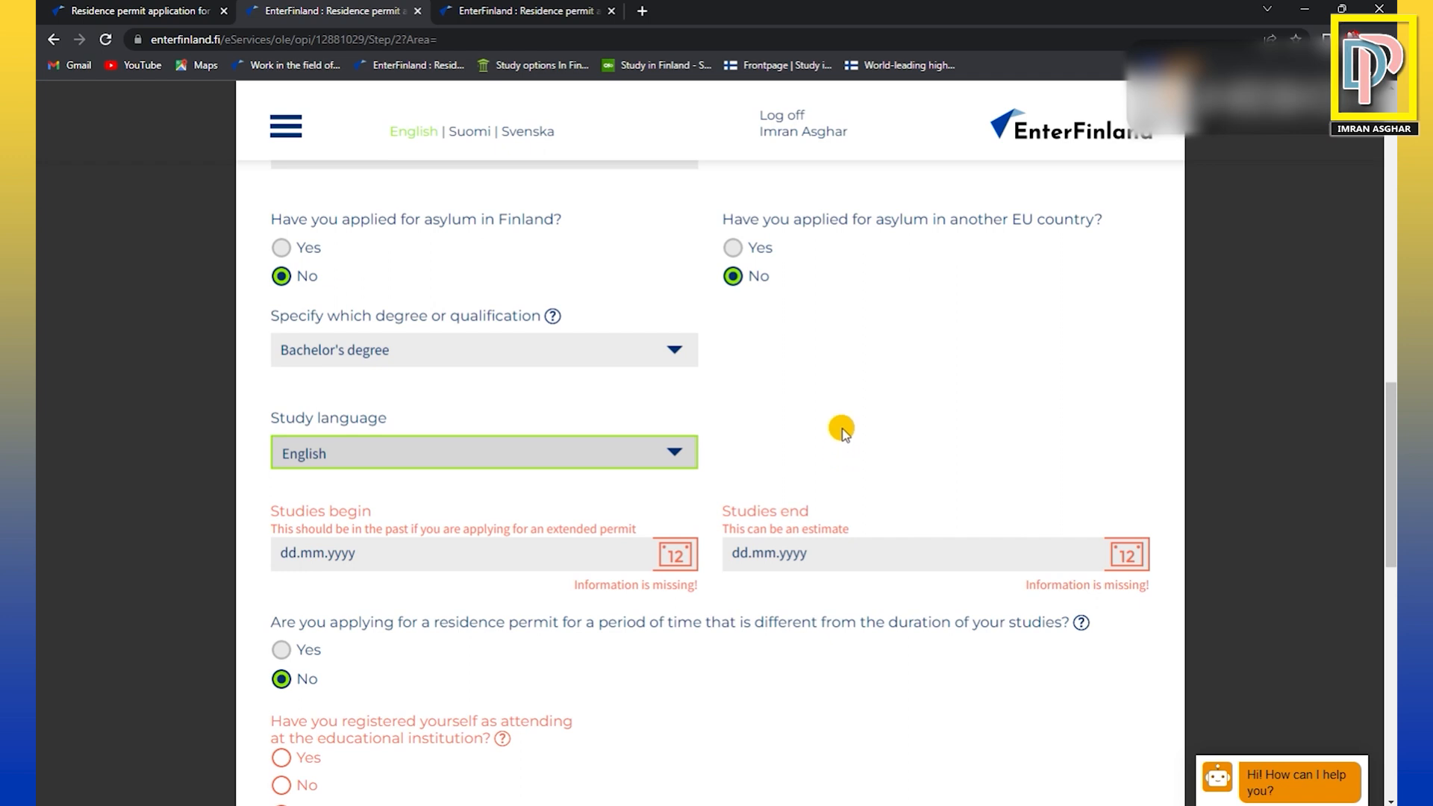
# Enter 01.09.2023 as the date on which the studies begin.
pyautogui.scroll(-2, 839, 440)
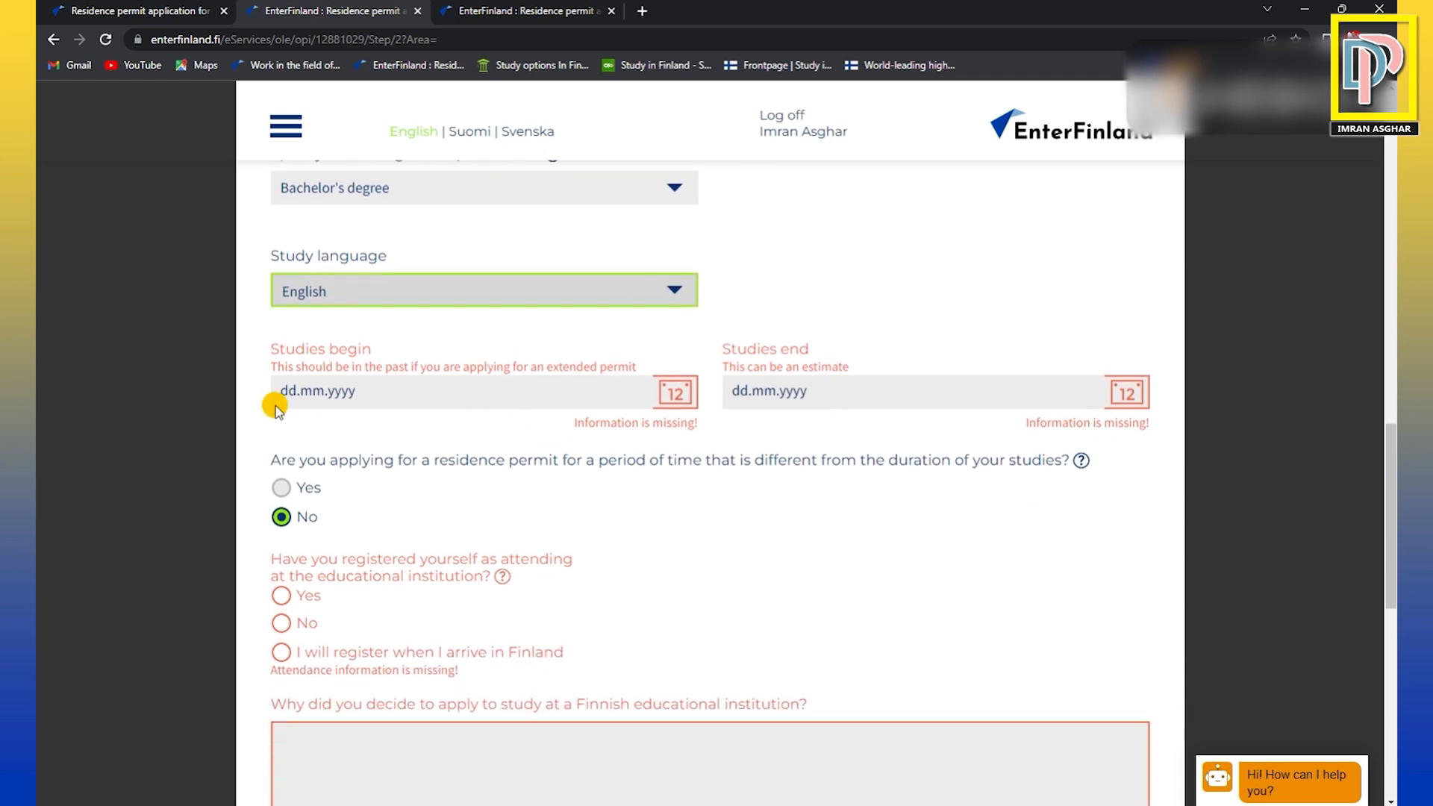
pyautogui.moveTo(279, 392); pyautogui.dragTo(369, 394)
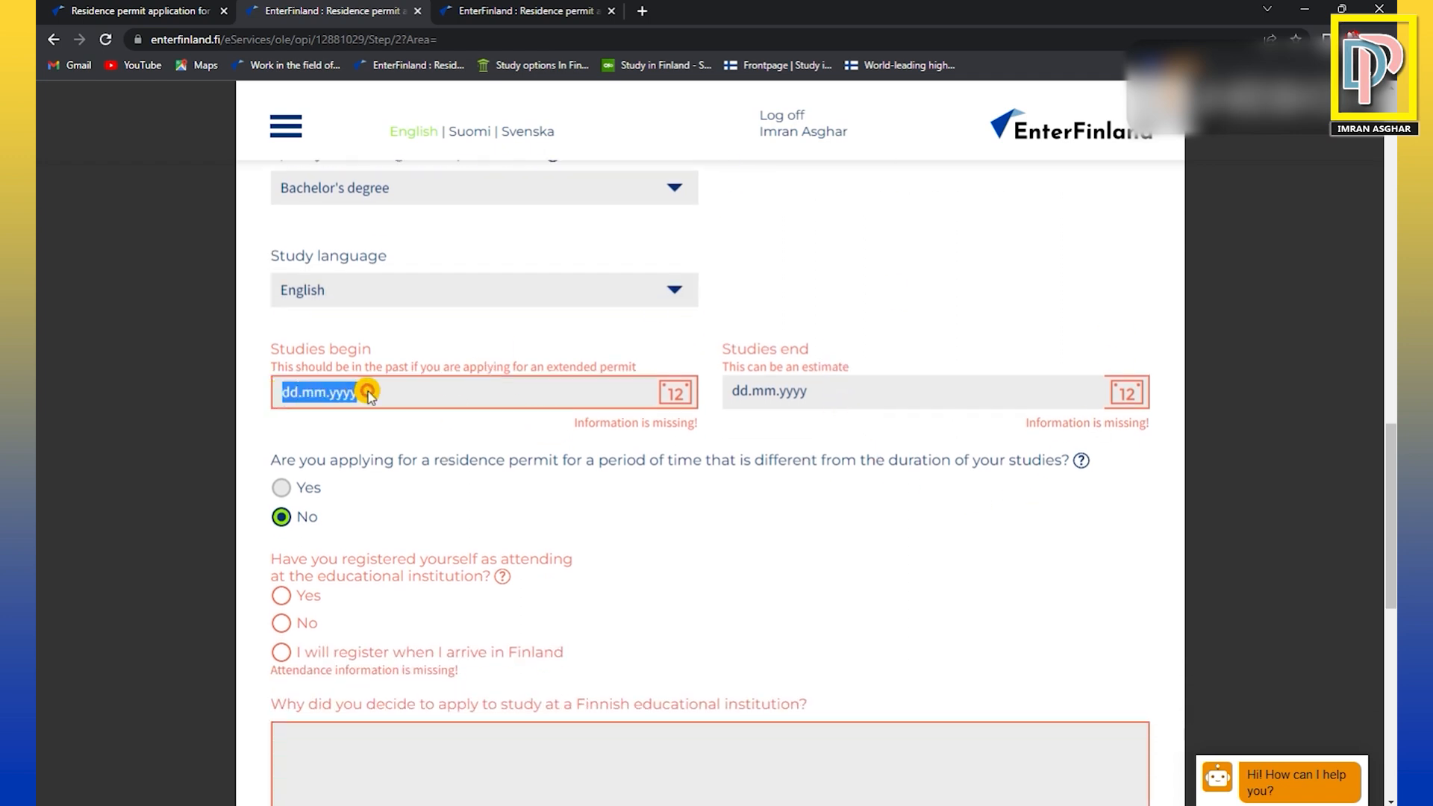
pyautogui.click(369, 391)
pyautogui.moveTo(370, 395)
pyautogui.mouseDown()
pyautogui.moveTo(287, 394)
pyautogui.moveTo(382, 391)
pyautogui.mouseUp()
pyautogui.click(278, 394)
pyautogui.write('01.')
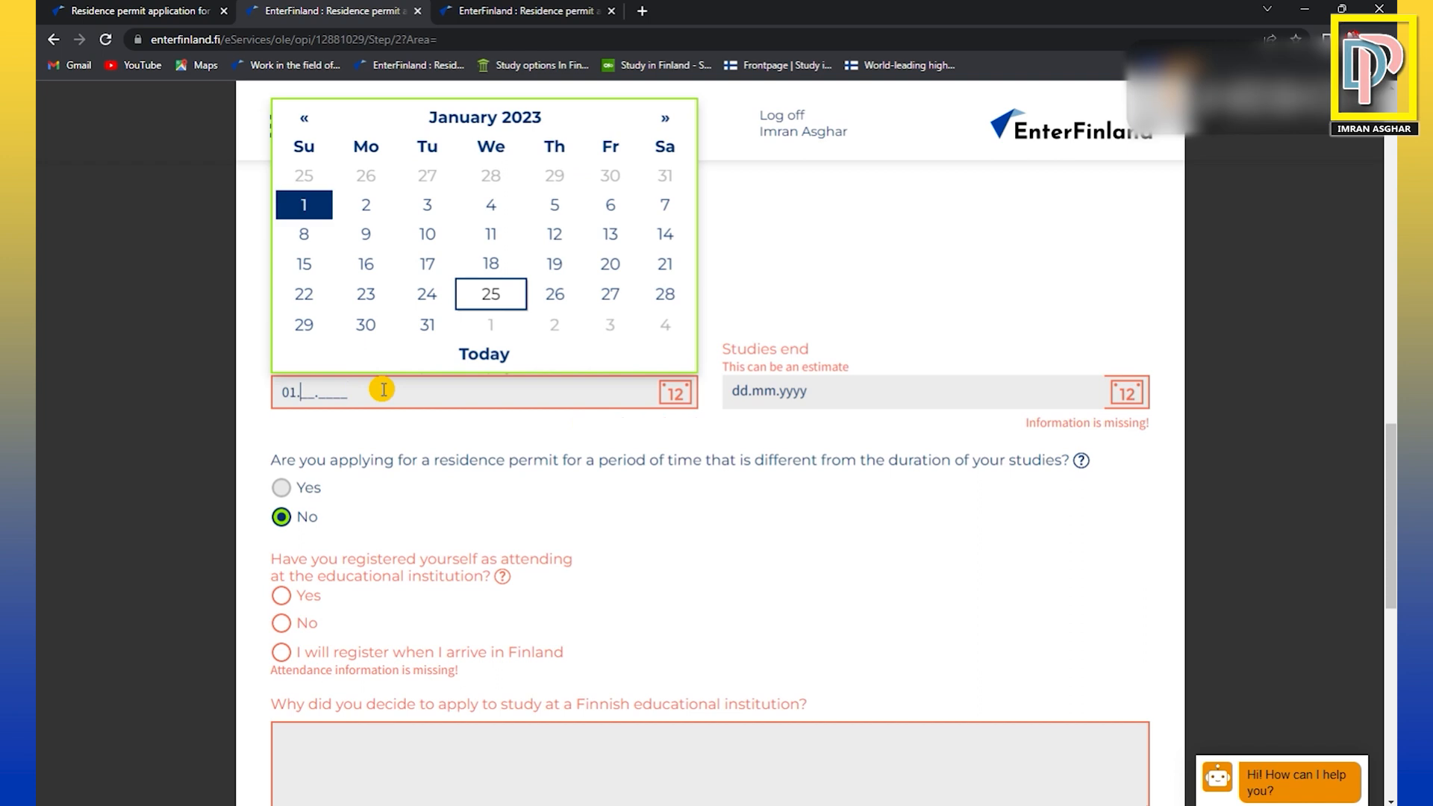
pyautogui.write('09.2023')
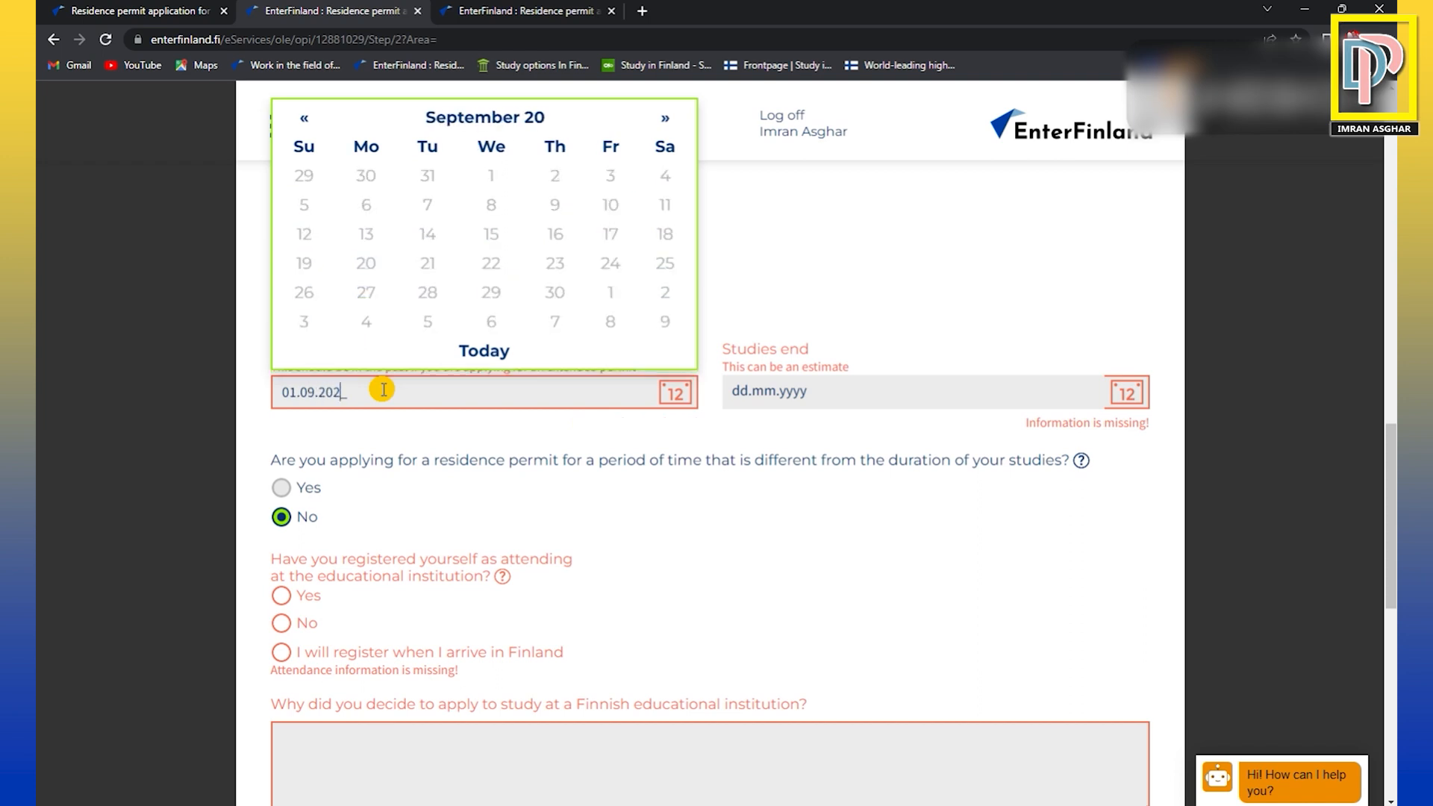
# Enter 15.08.2024 as the estimated date on which the studies end.
pyautogui.click(806, 391)
pyautogui.moveTo(807, 391); pyautogui.dragTo(733, 391)
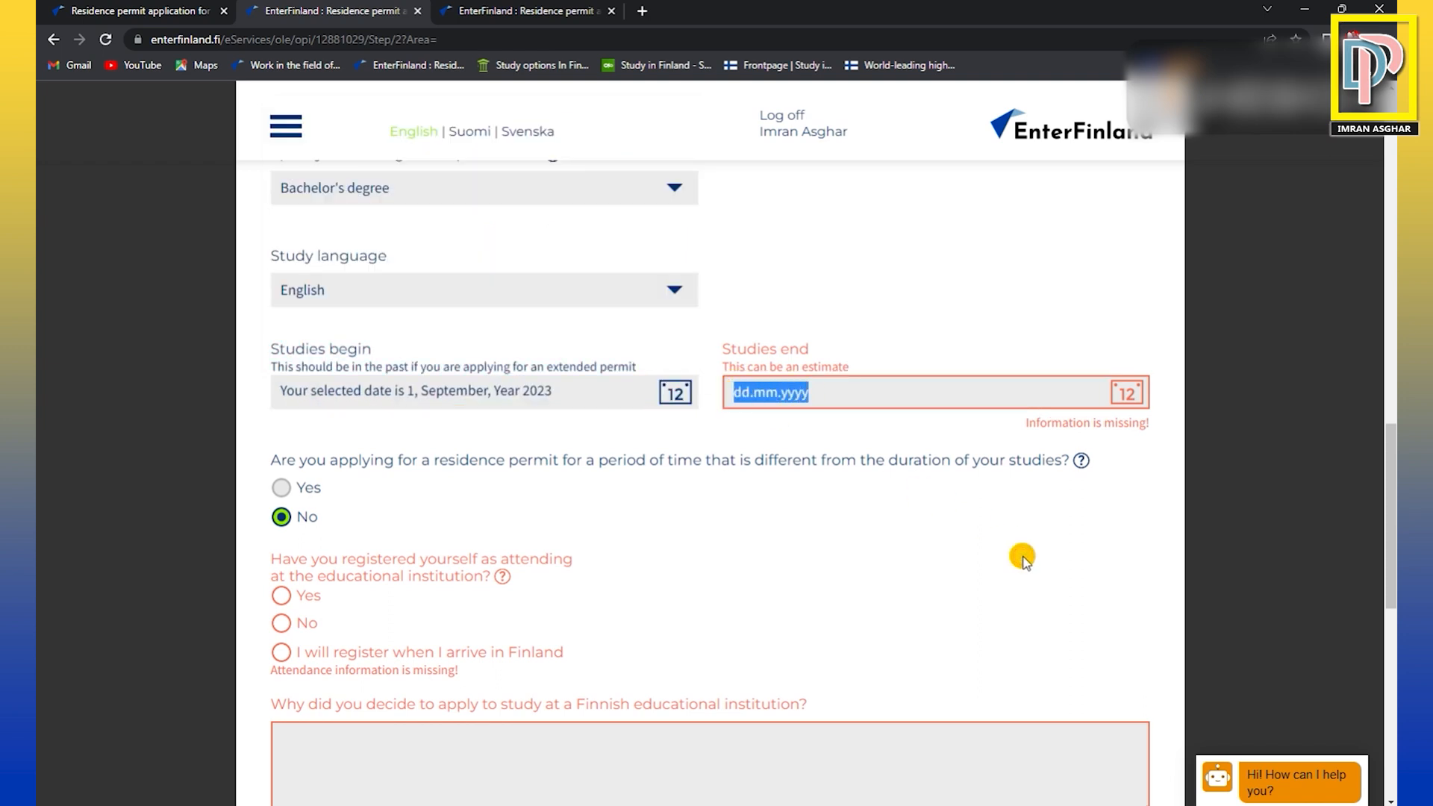
pyautogui.write('31')
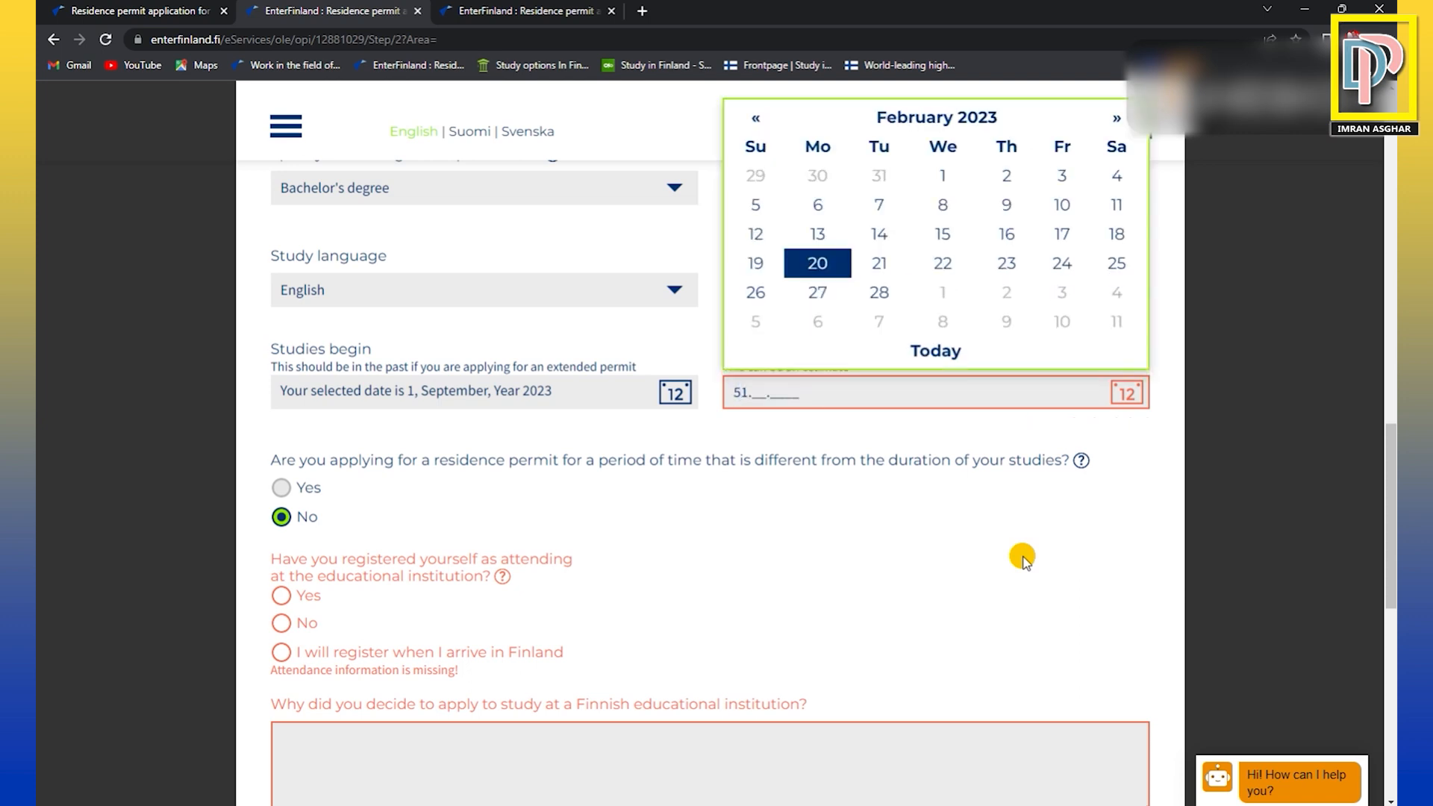
pyautogui.write('058')
pyautogui.hotkey('ctrl', 'a')
pyautogui.press('BackSpace')
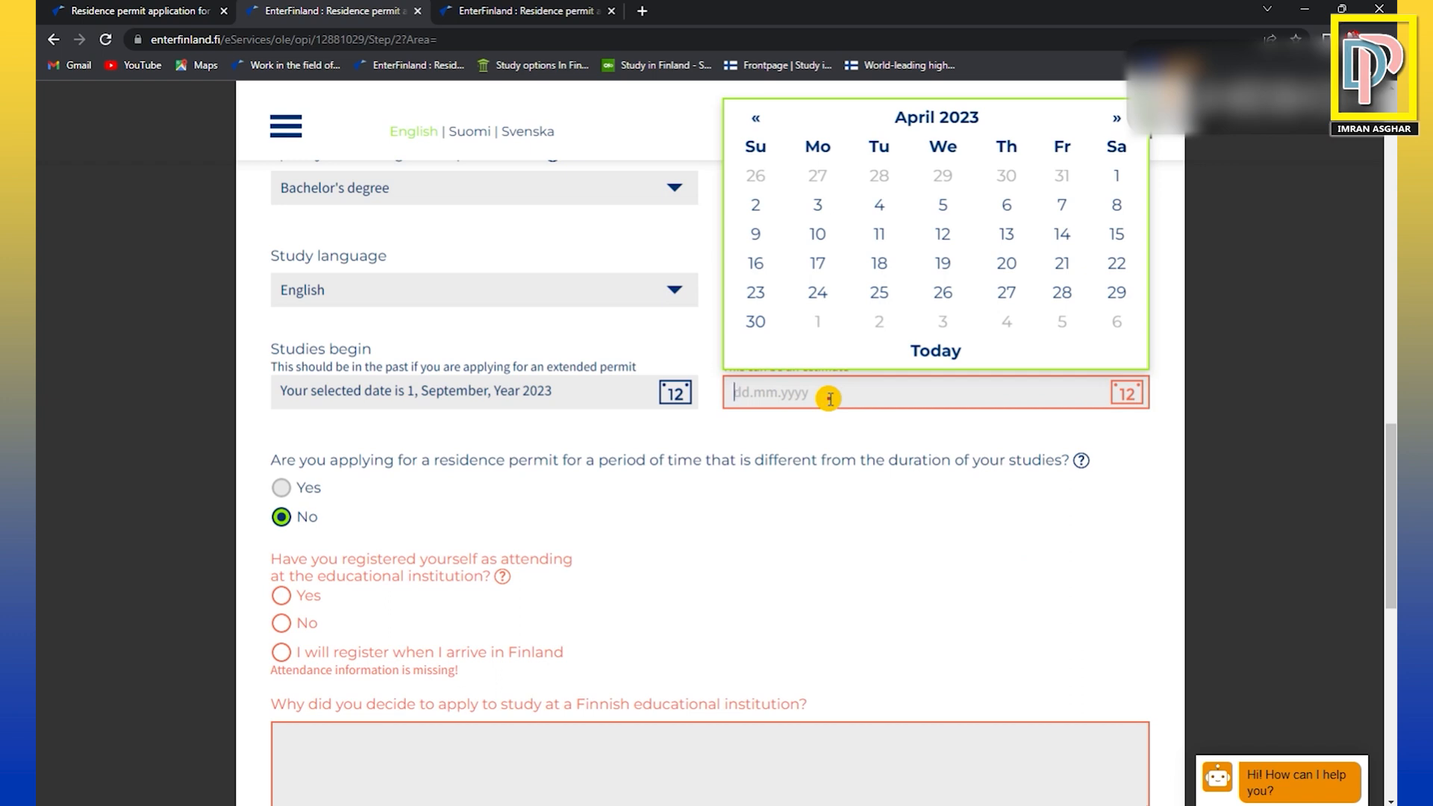
pyautogui.write('155051')
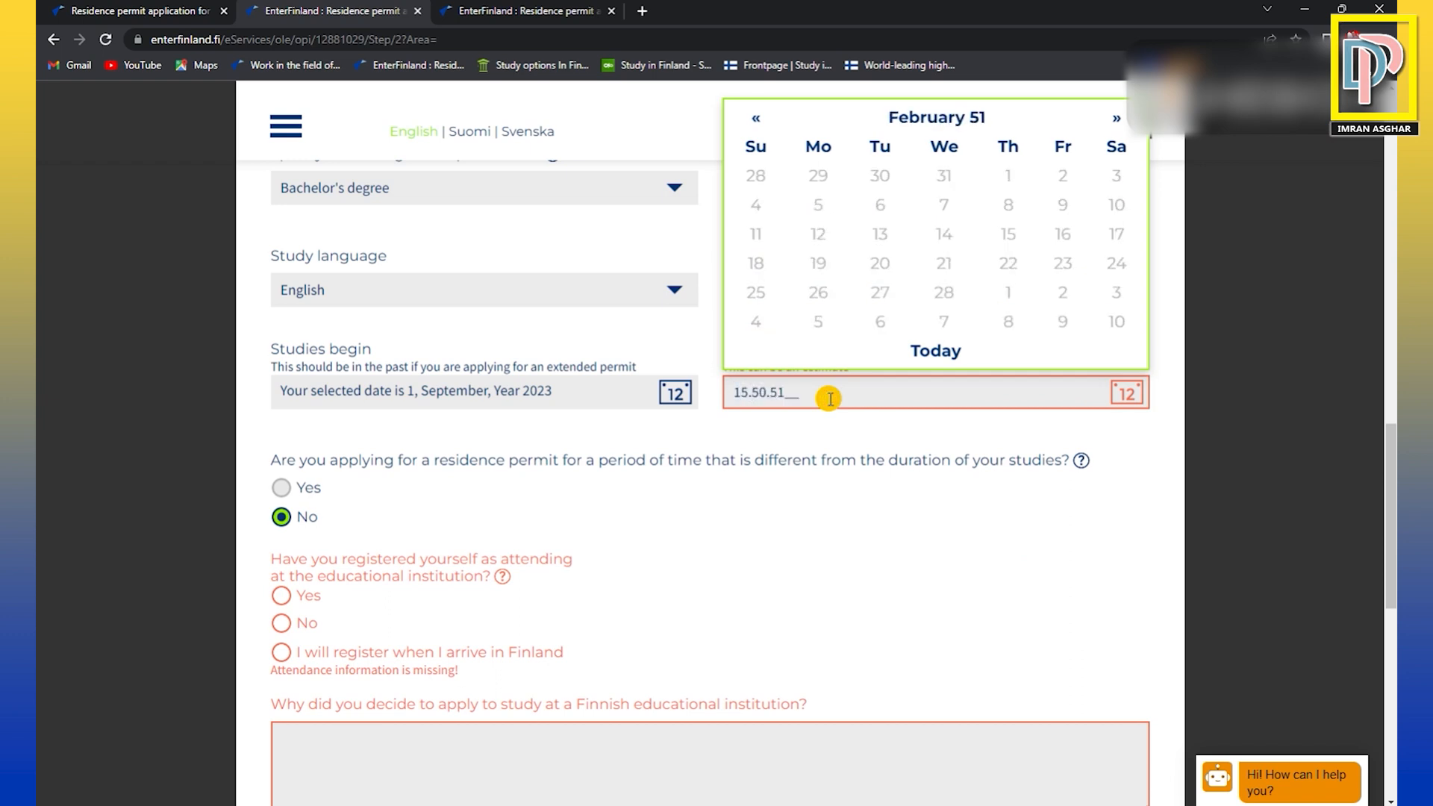
pyautogui.write('08.')
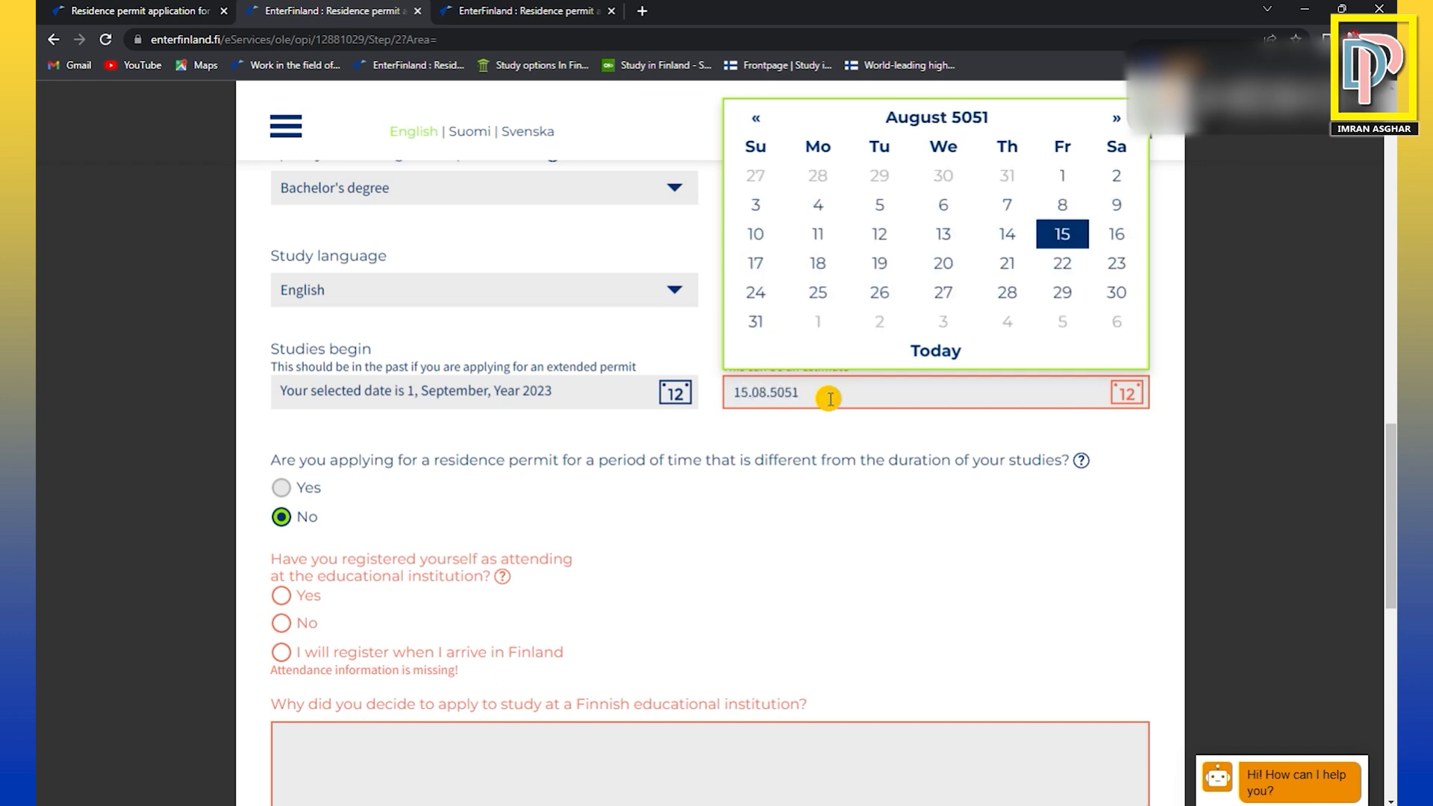
pyautogui.write('2024')
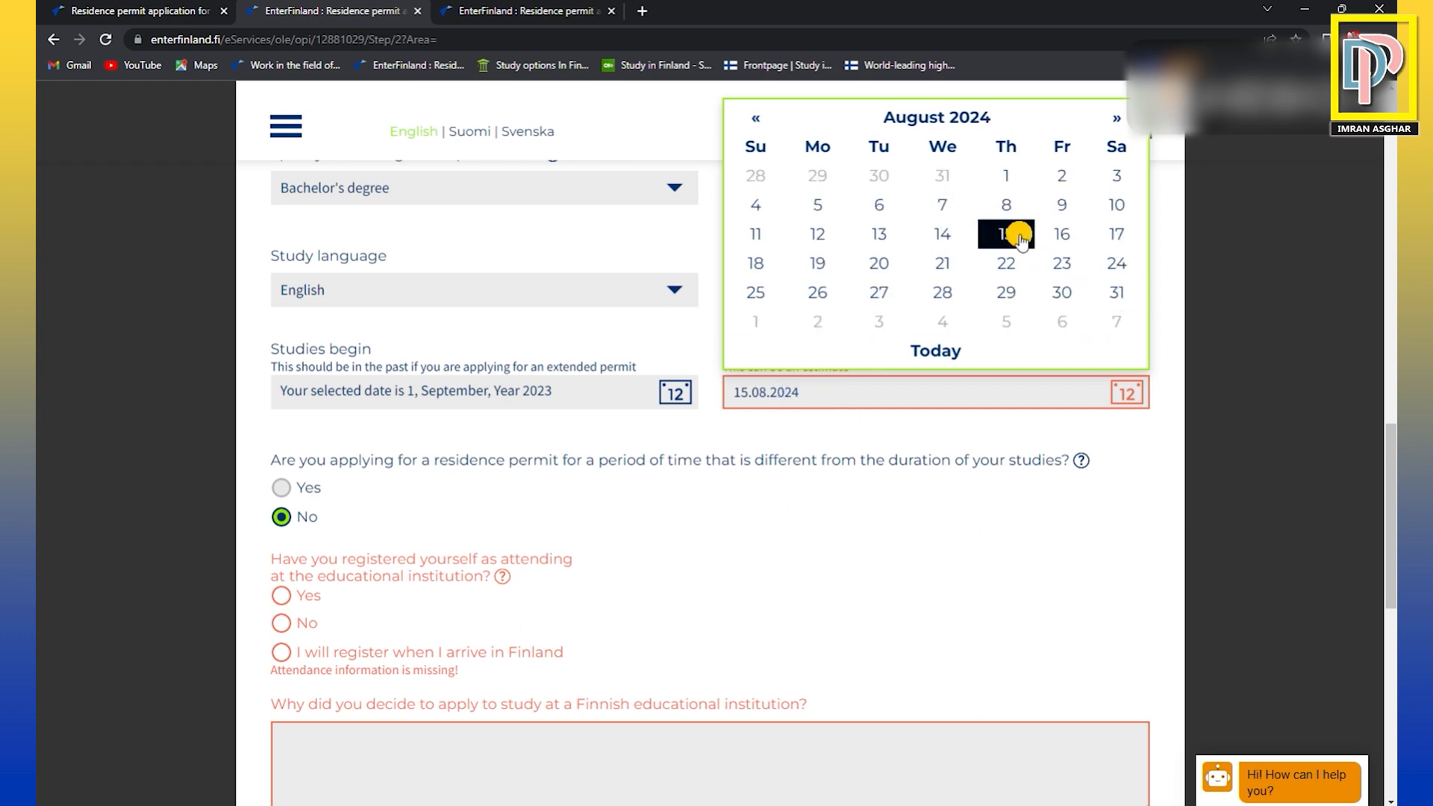
pyautogui.click(1008, 235)
pyautogui.click(878, 423)
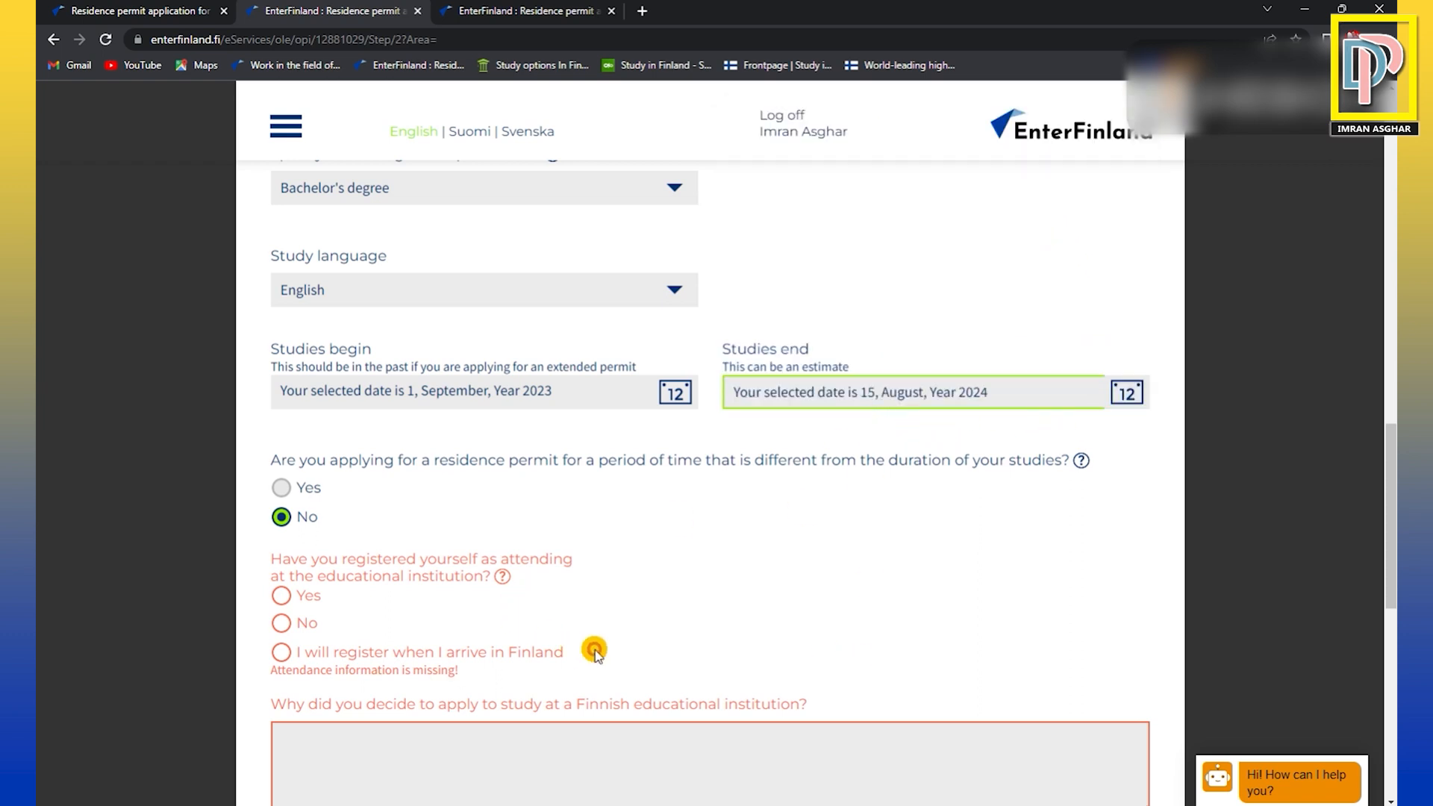
# Try Yes for applying for a permit period different from the duration of the studies, and return the answer to No.
pyautogui.scroll(-1, 667, 585)
pyautogui.scroll(-1, 667, 584)
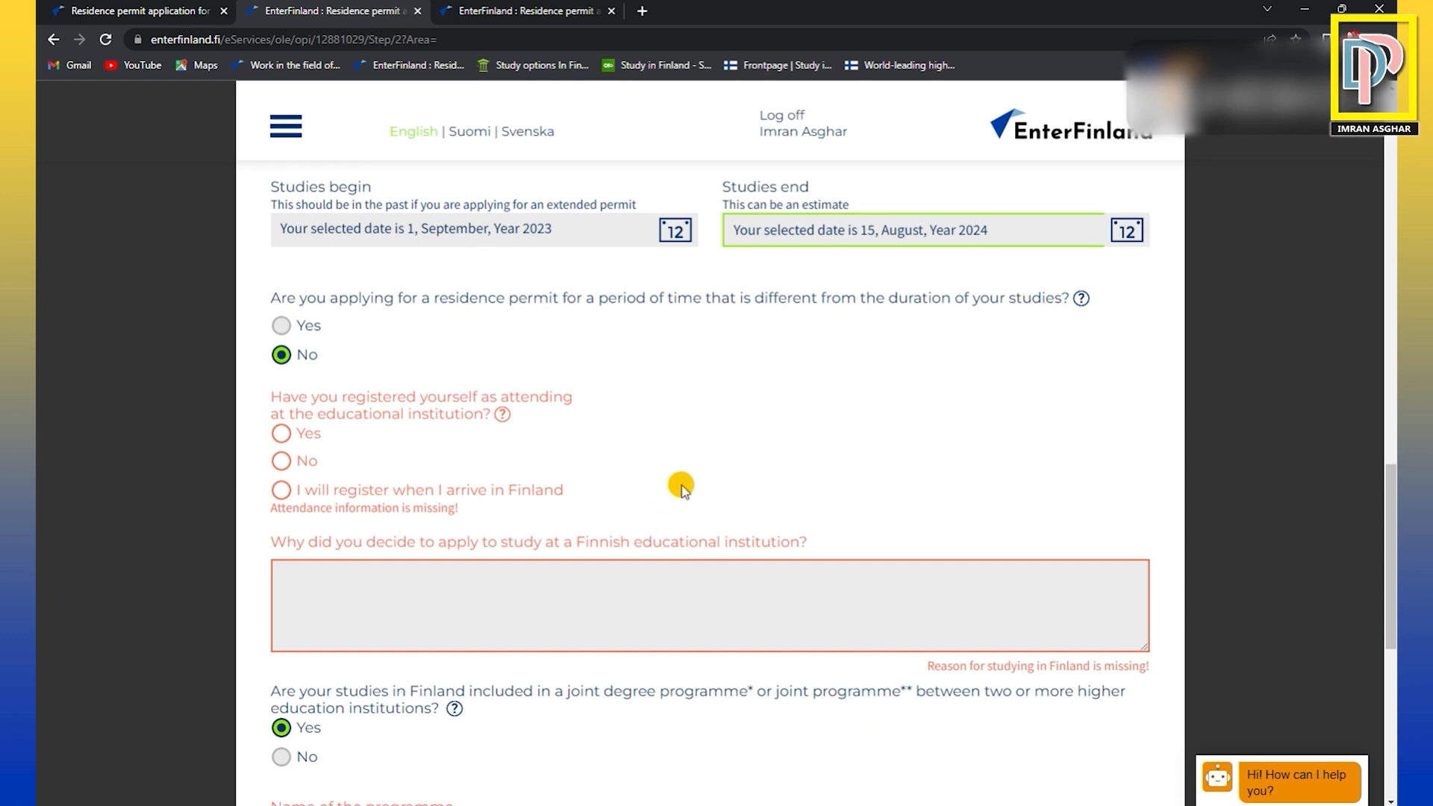
pyautogui.moveTo(348, 230); pyautogui.dragTo(494, 230)
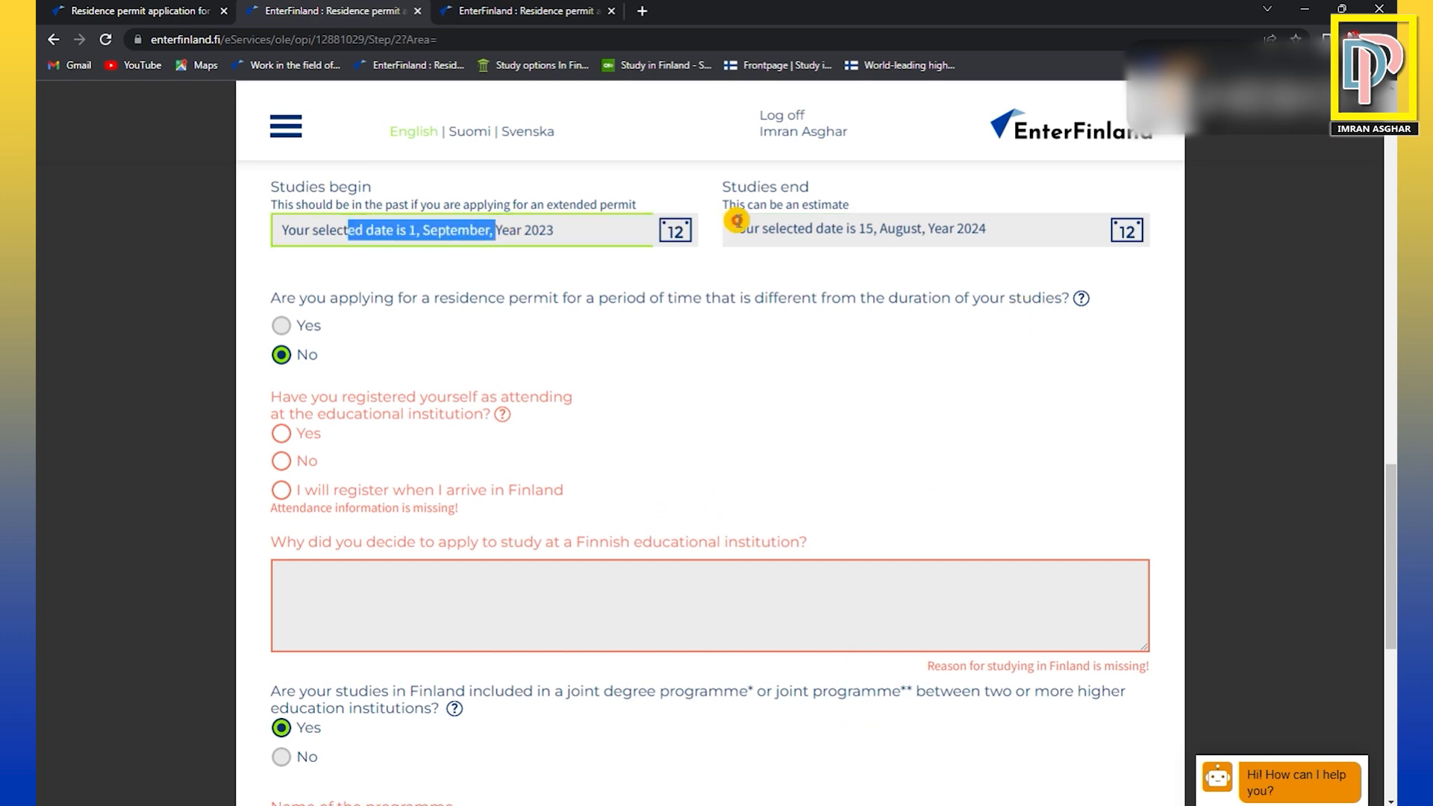
pyautogui.click(282, 355)
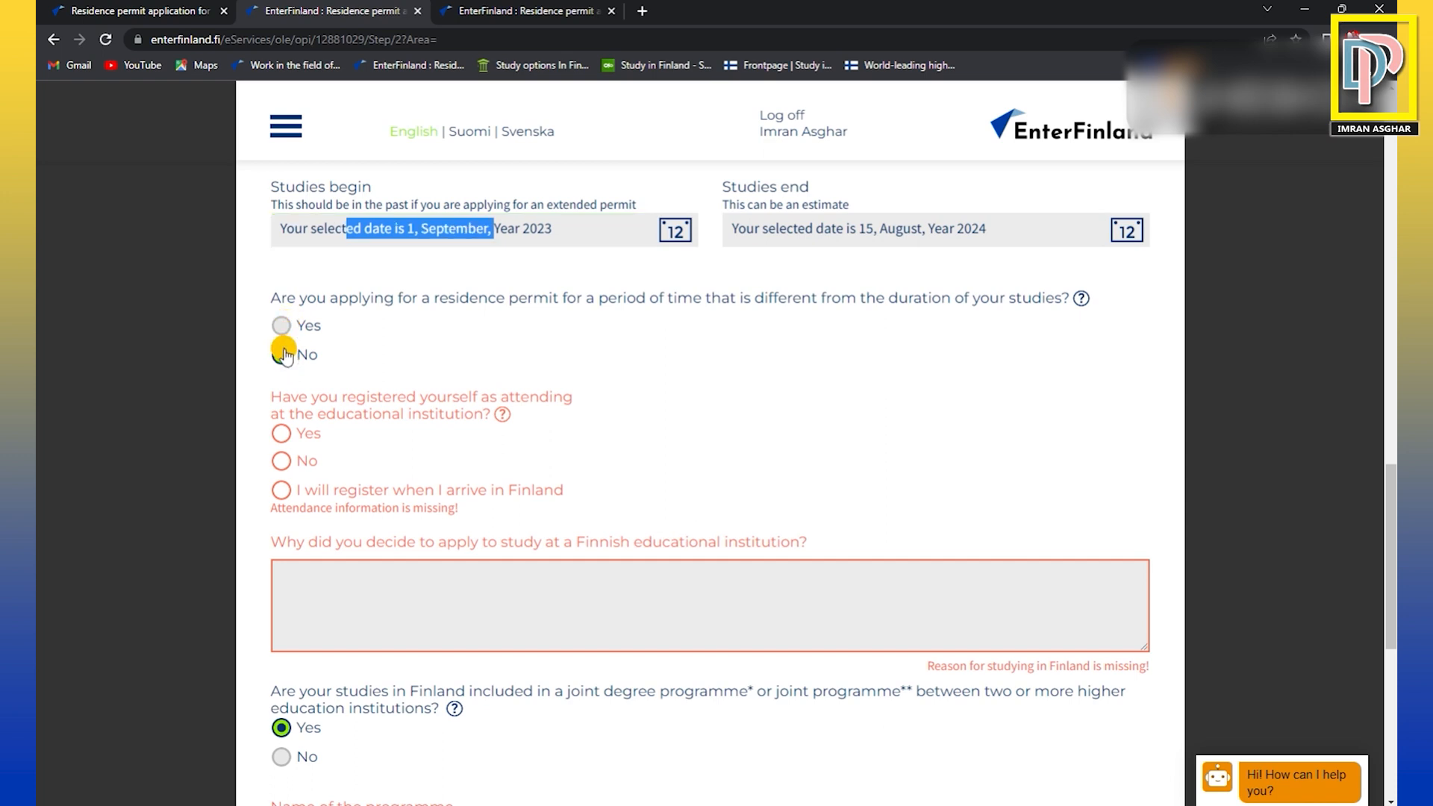
pyautogui.click(288, 231)
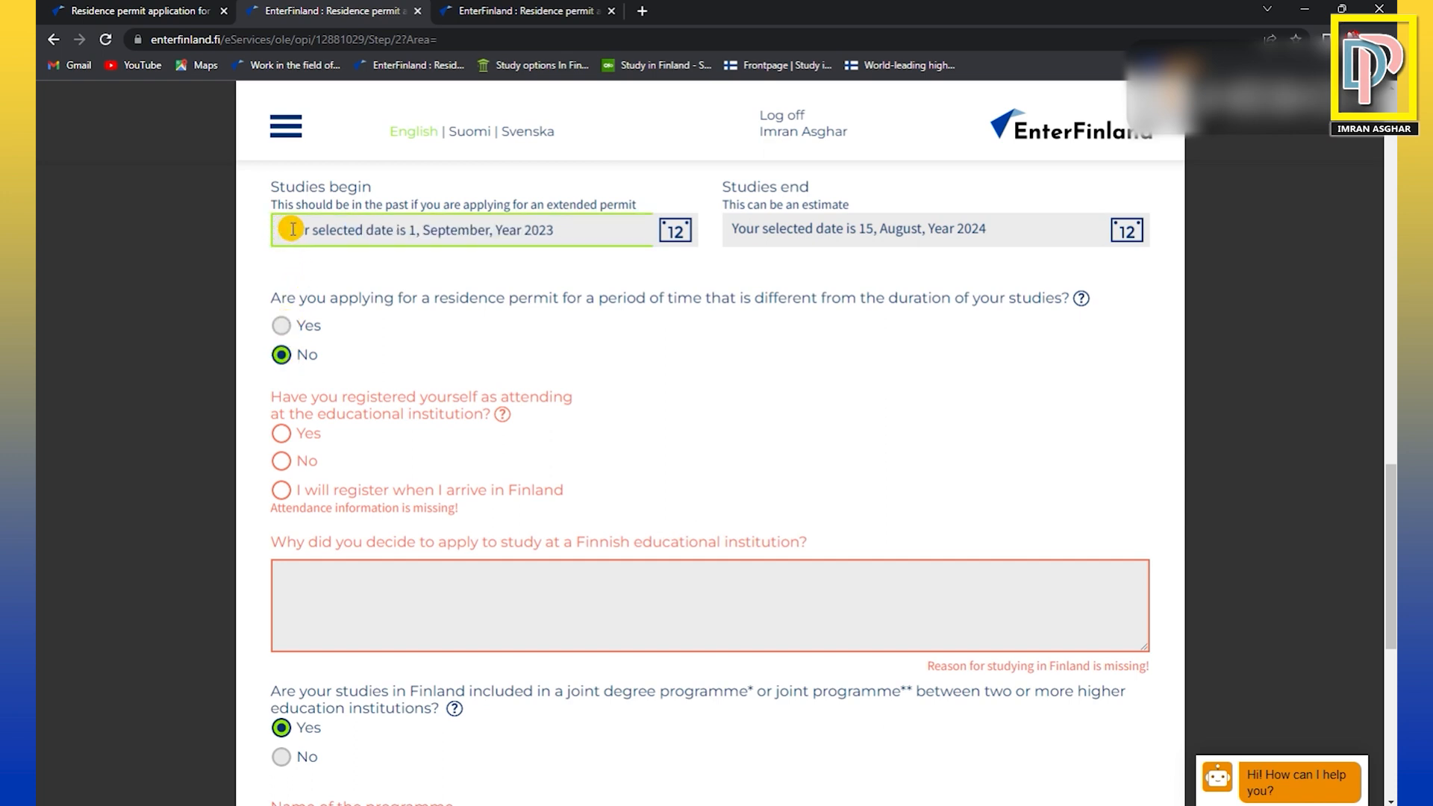
pyautogui.moveTo(282, 230); pyautogui.dragTo(571, 235)
pyautogui.click(570, 234)
pyautogui.click(287, 326)
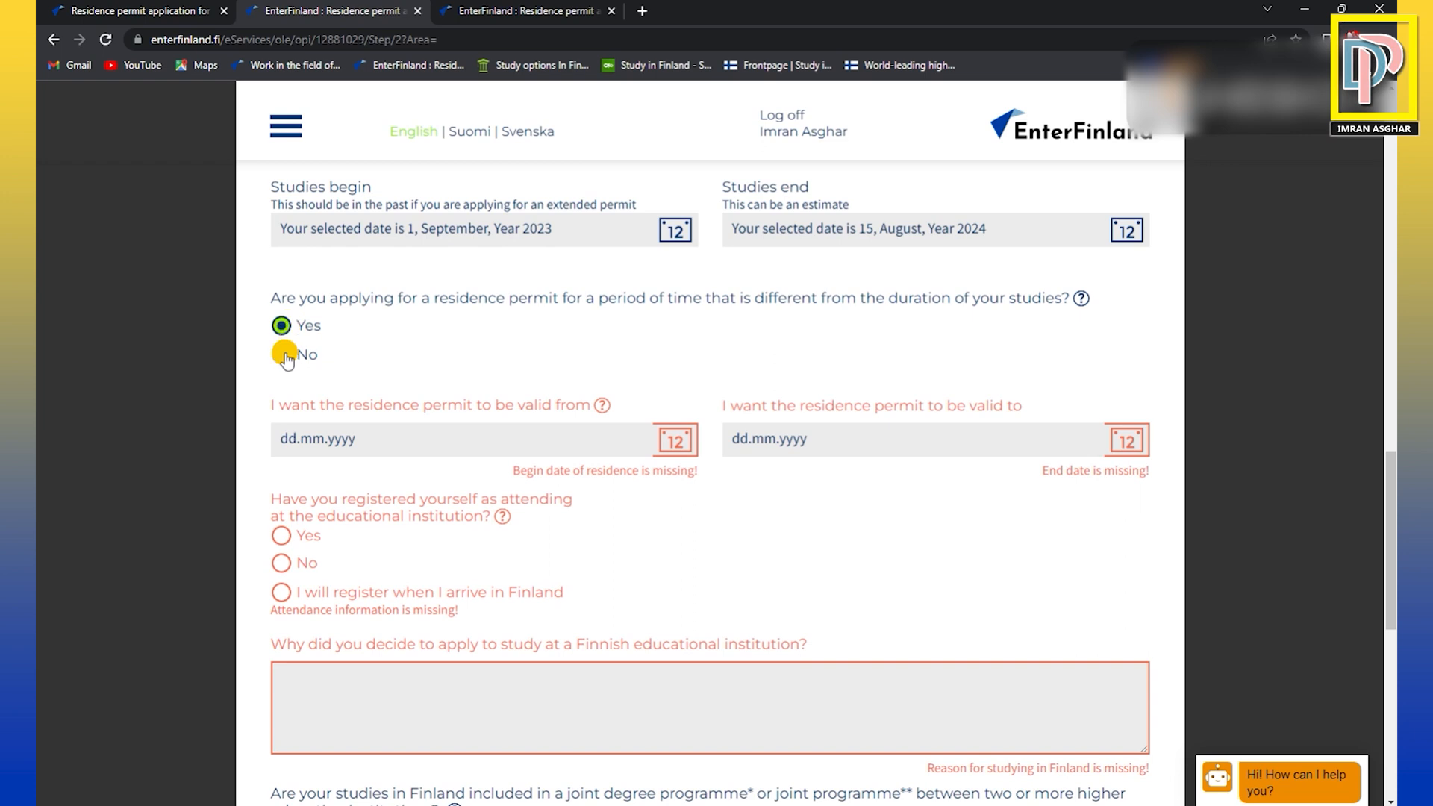
pyautogui.click(283, 356)
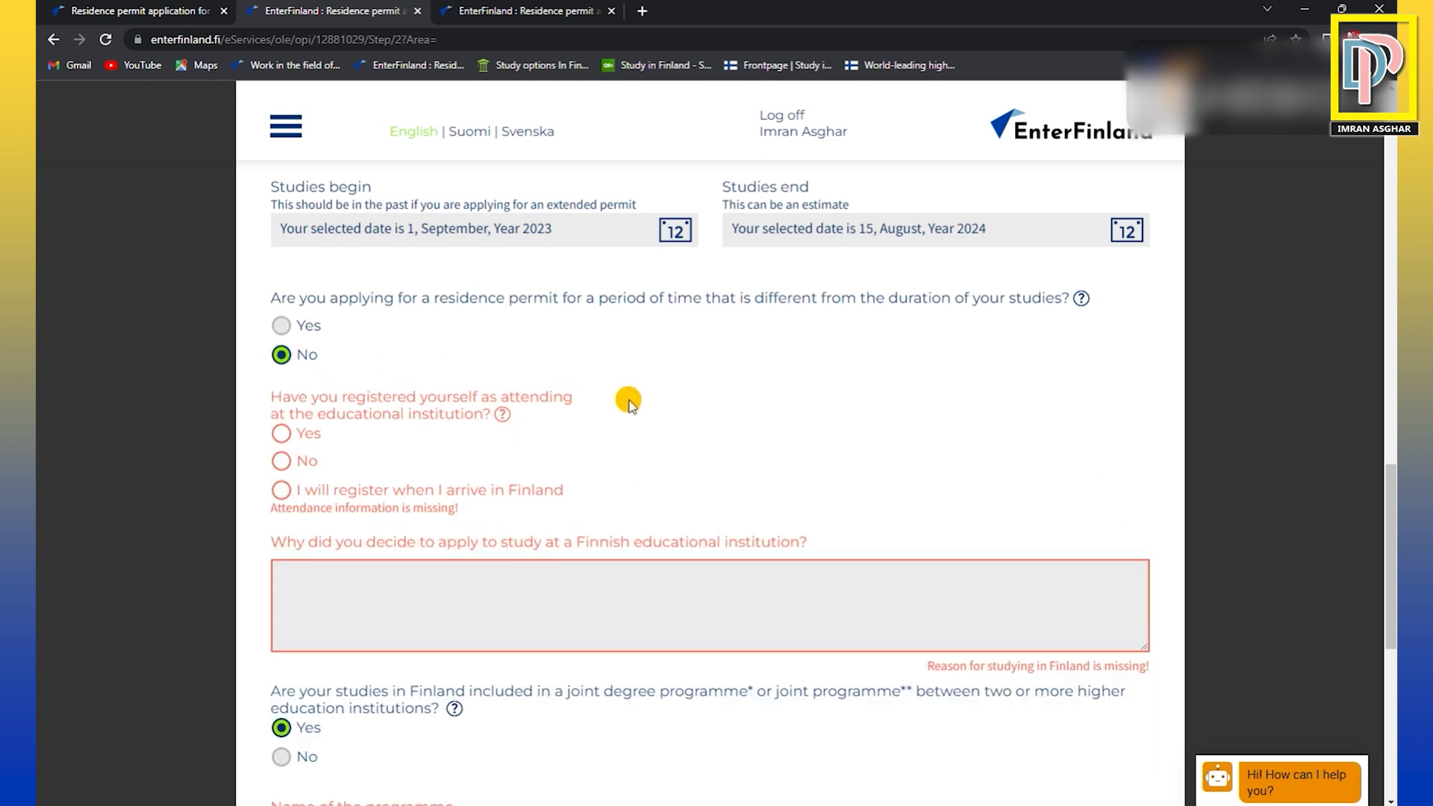
# Answer Yes to having registered as attending and give the reason "I want to study the advancement in Information Technology in Finland.".
pyautogui.scroll(-1, 646, 401)
pyautogui.moveTo(500, 332)
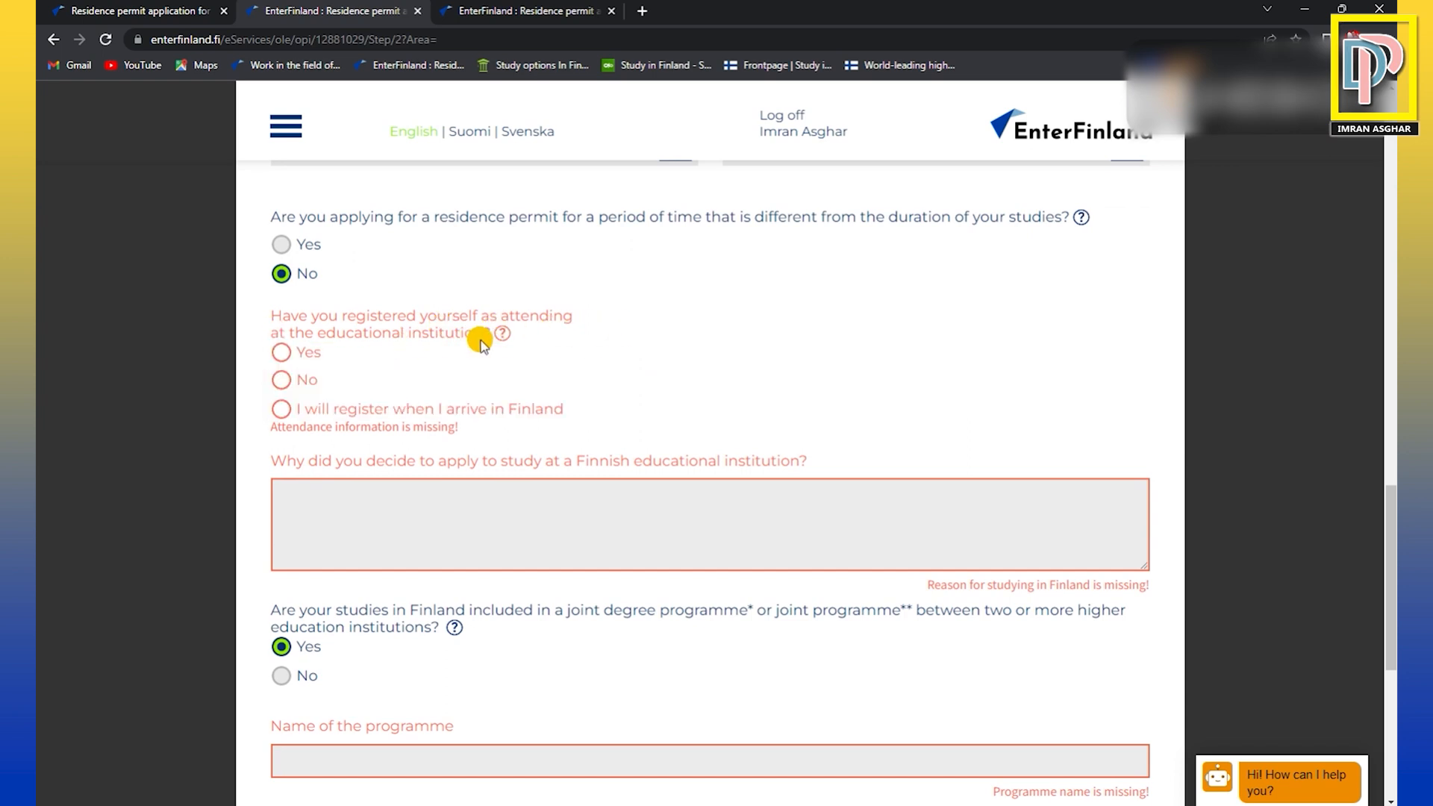
pyautogui.click(282, 355)
pyautogui.scroll(-2, 488, 530)
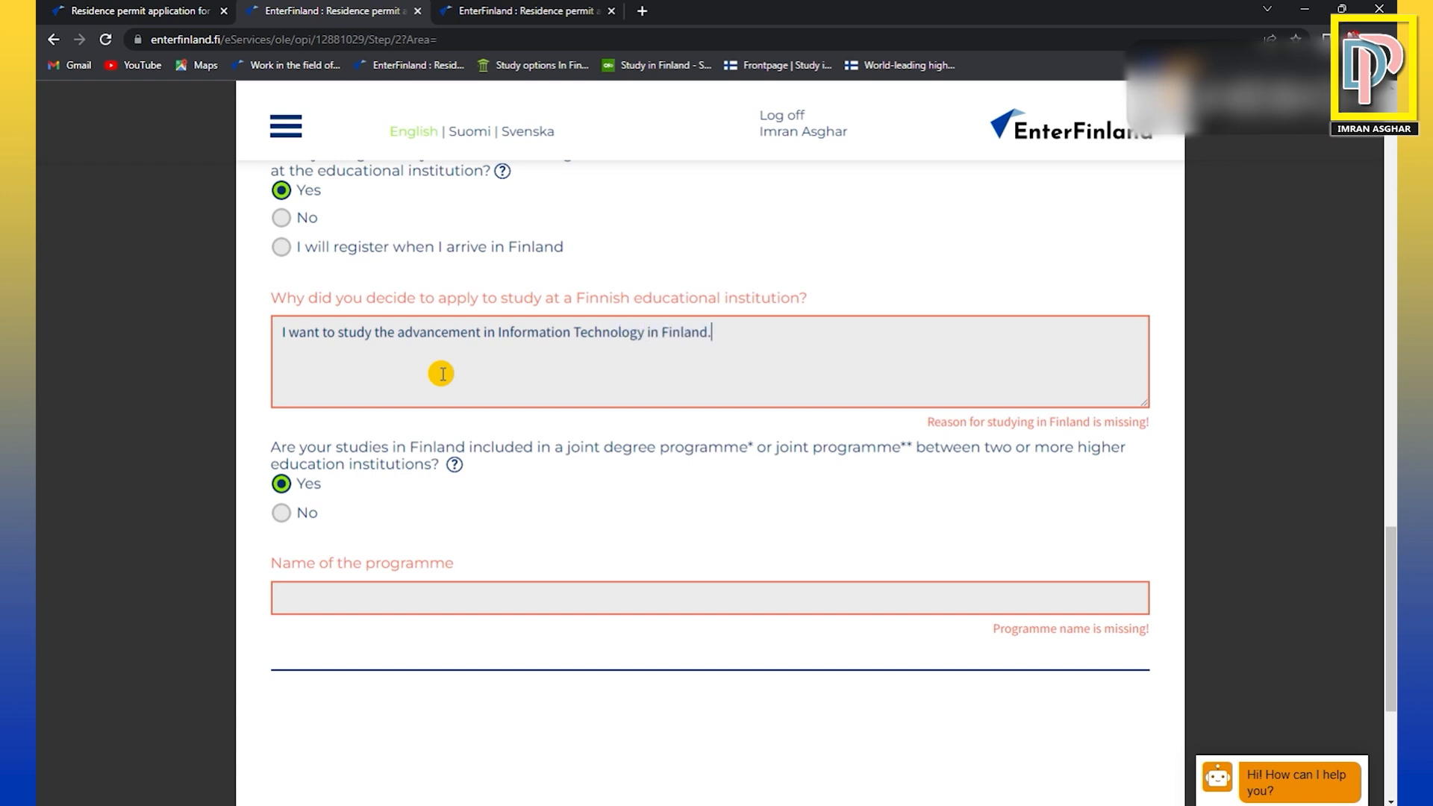
# Review the written reason for deciding to study at a Finnish educational institution.
pyautogui.moveTo(282, 332); pyautogui.dragTo(729, 341)
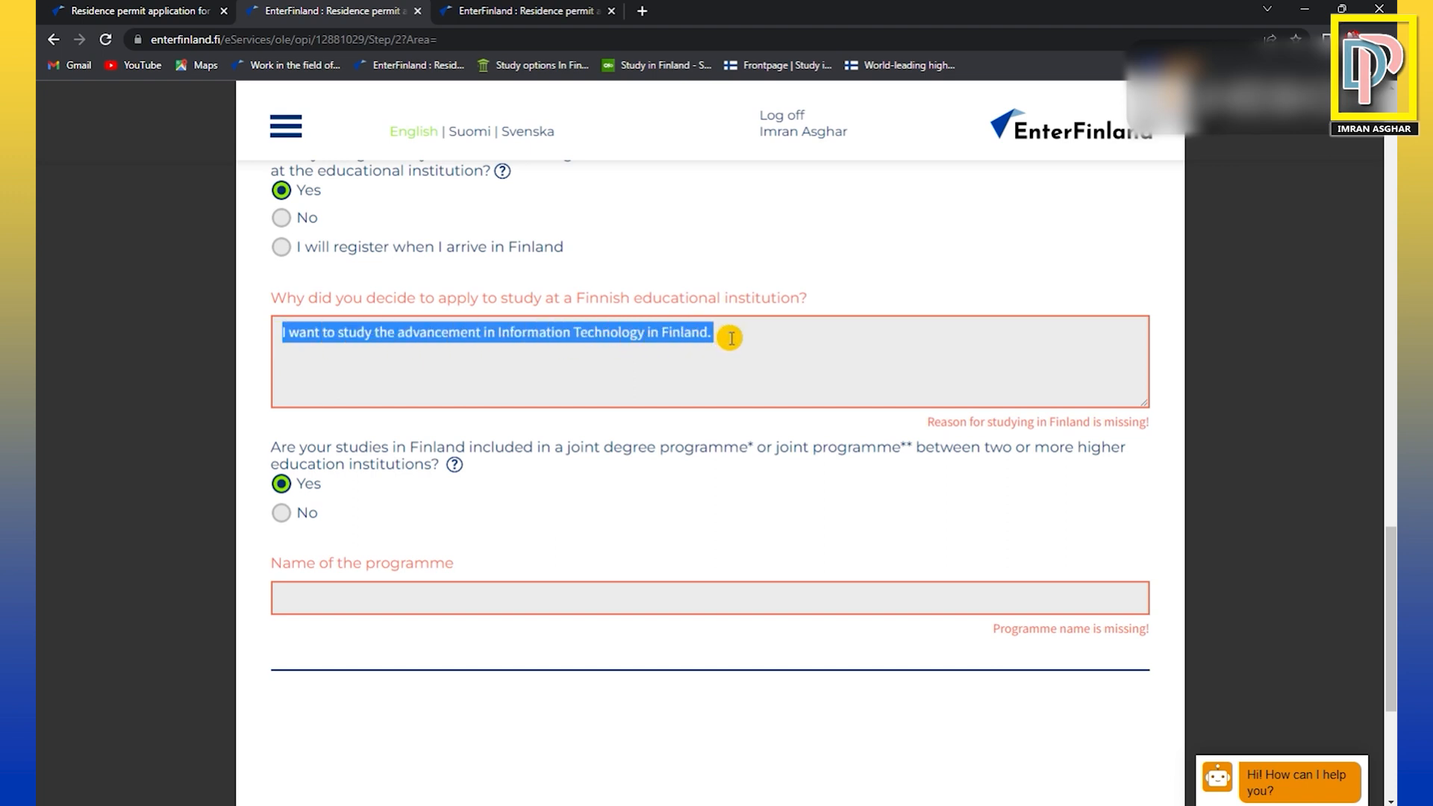
pyautogui.click(560, 356)
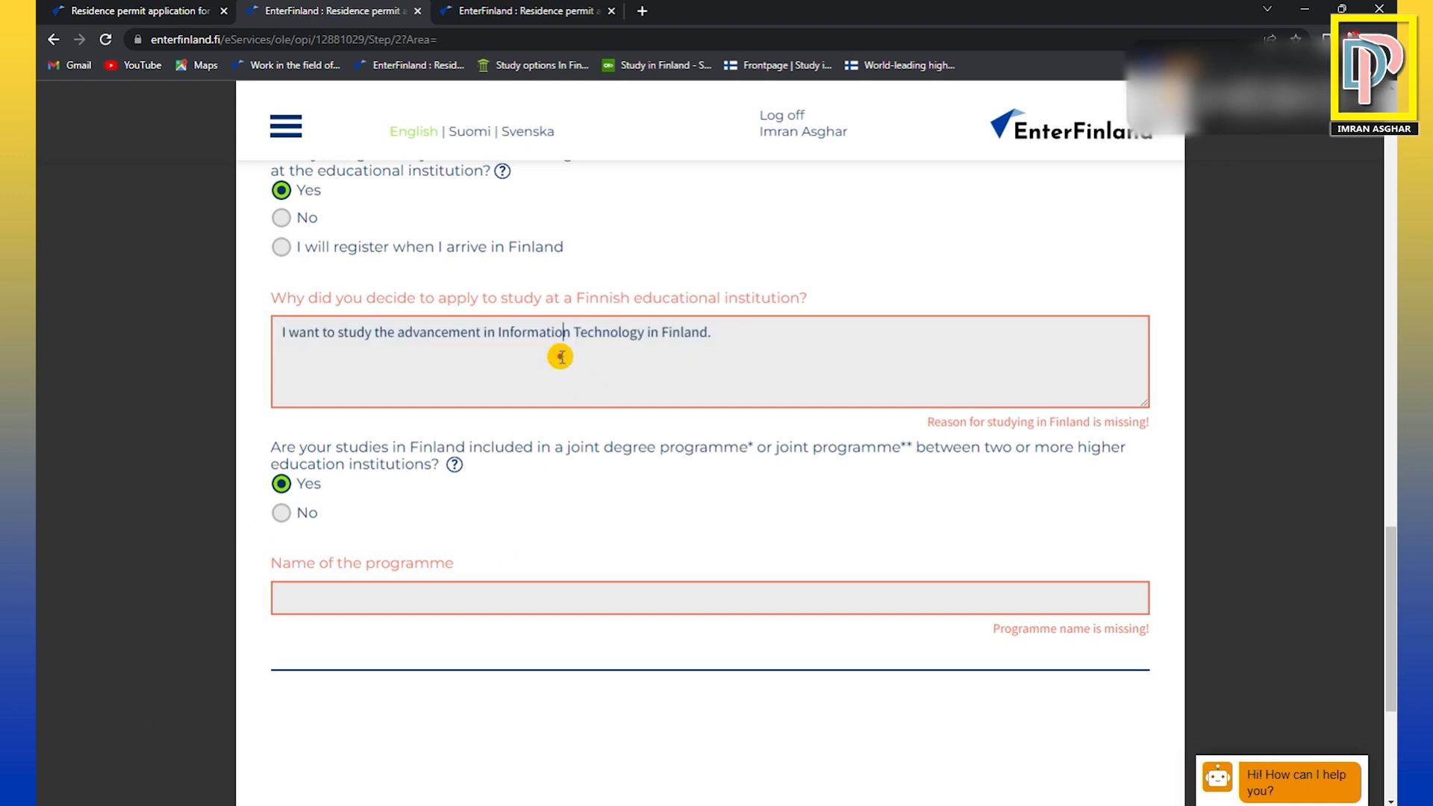
pyautogui.moveTo(276, 332)
pyautogui.mouseDown()
pyautogui.moveTo(797, 329)
pyautogui.moveTo(261, 329)
pyautogui.mouseUp()
pyautogui.click(790, 334)
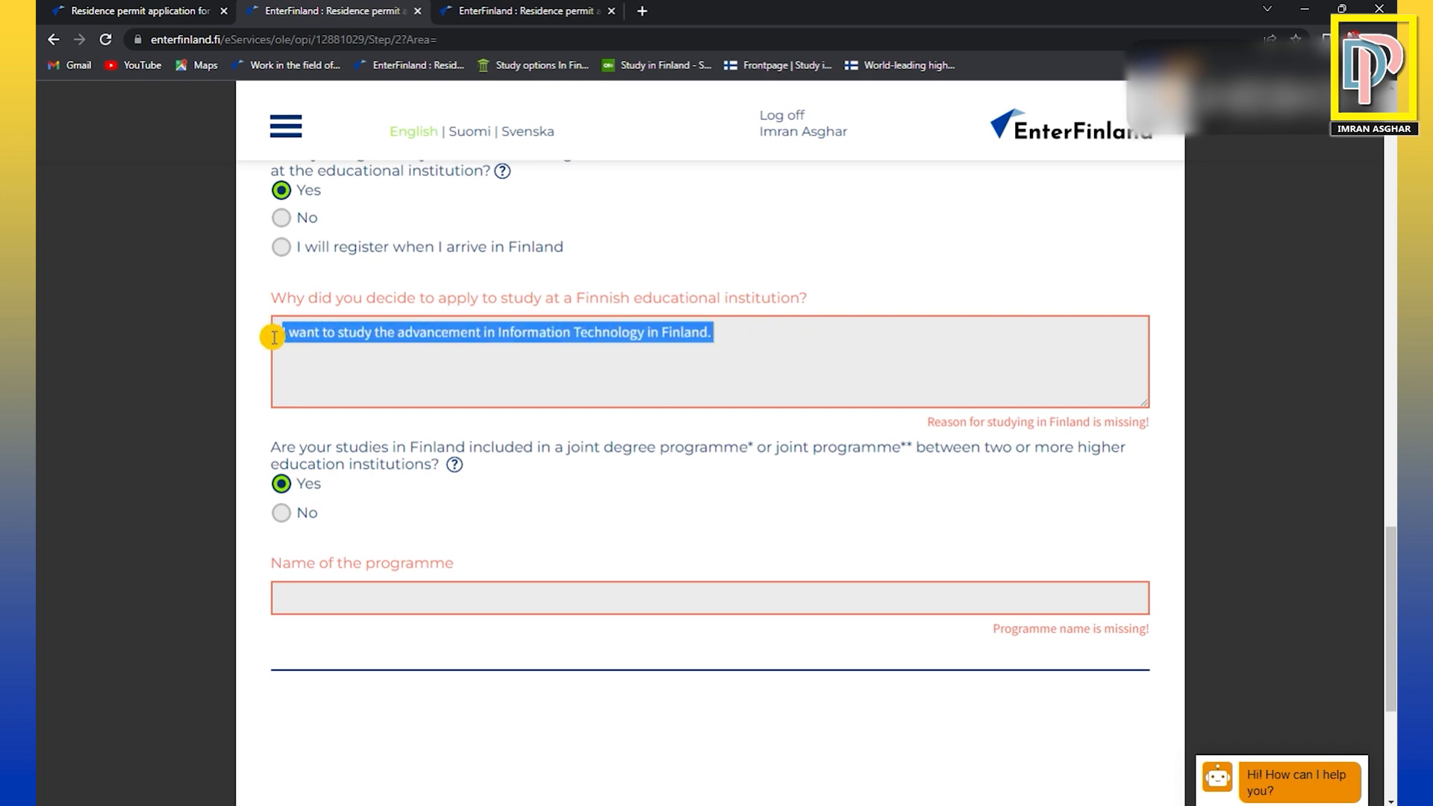
pyautogui.click(418, 361)
pyautogui.moveTo(278, 333); pyautogui.dragTo(522, 371)
pyautogui.click(520, 367)
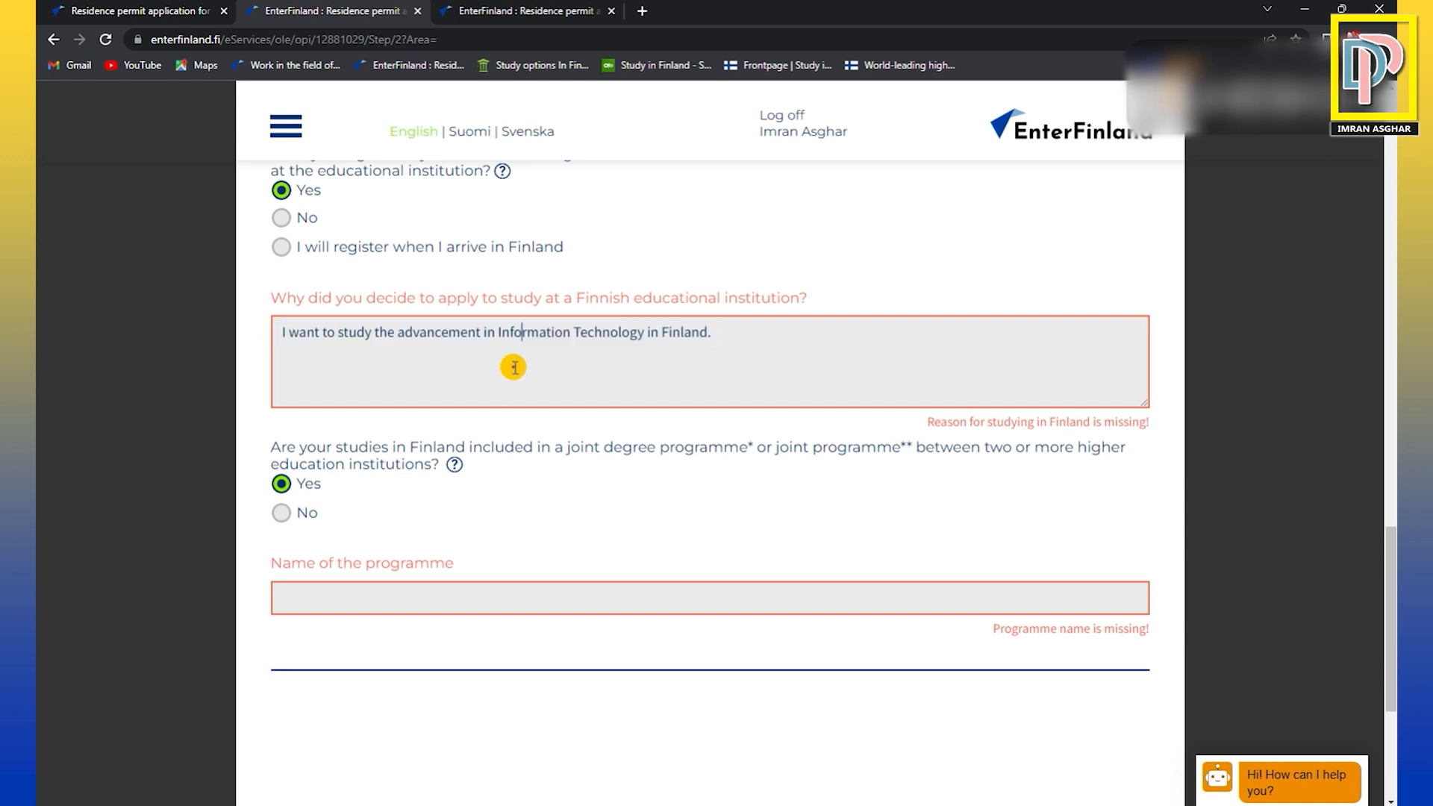
pyautogui.moveTo(284, 333)
pyautogui.mouseDown()
pyautogui.moveTo(777, 336)
pyautogui.moveTo(285, 336)
pyautogui.mouseUp()
pyautogui.click(705, 335)
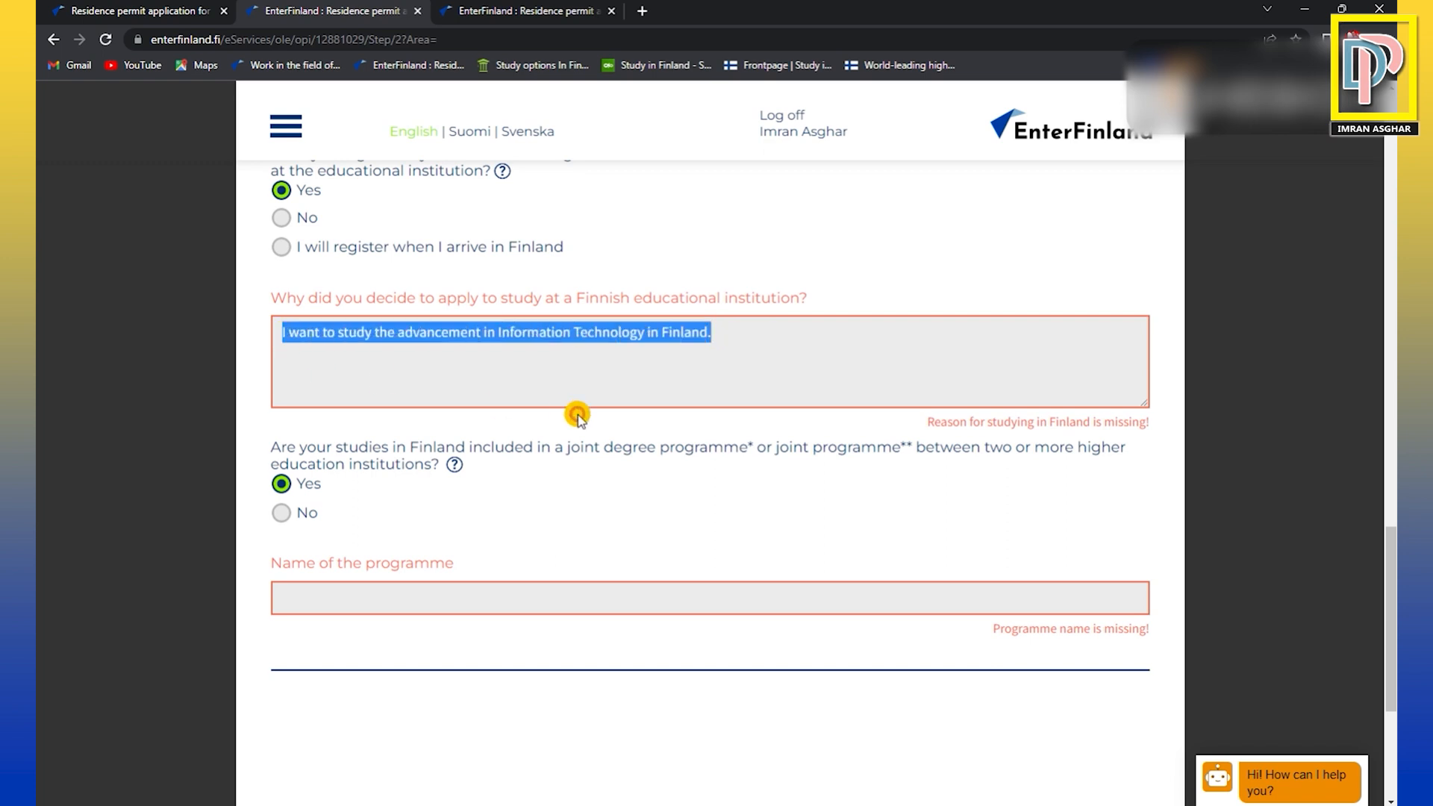
# Answer No to the studies being included in a joint degree programme or joint programme between higher education institutions.
pyautogui.scroll(-2, 580, 418)
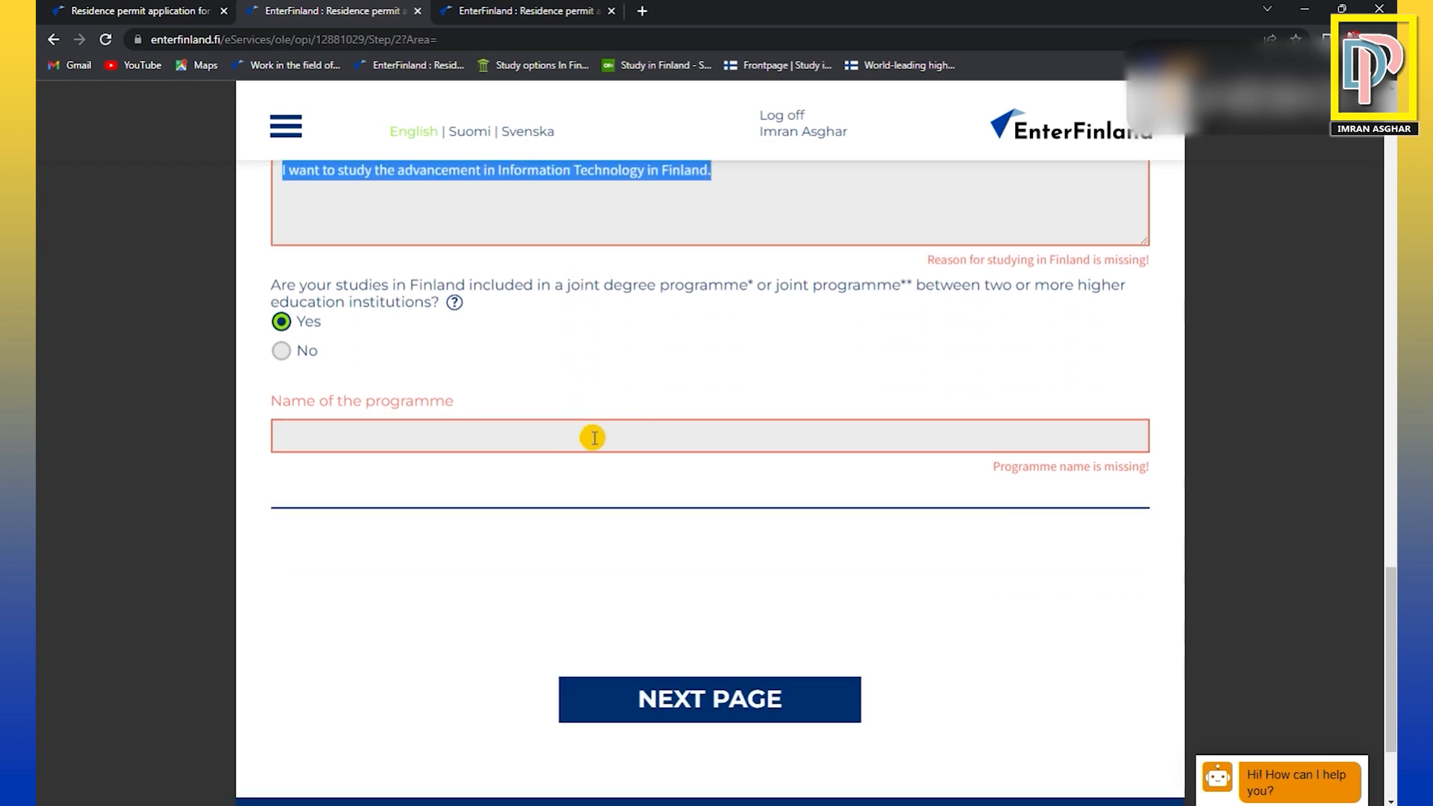
pyautogui.click(590, 437)
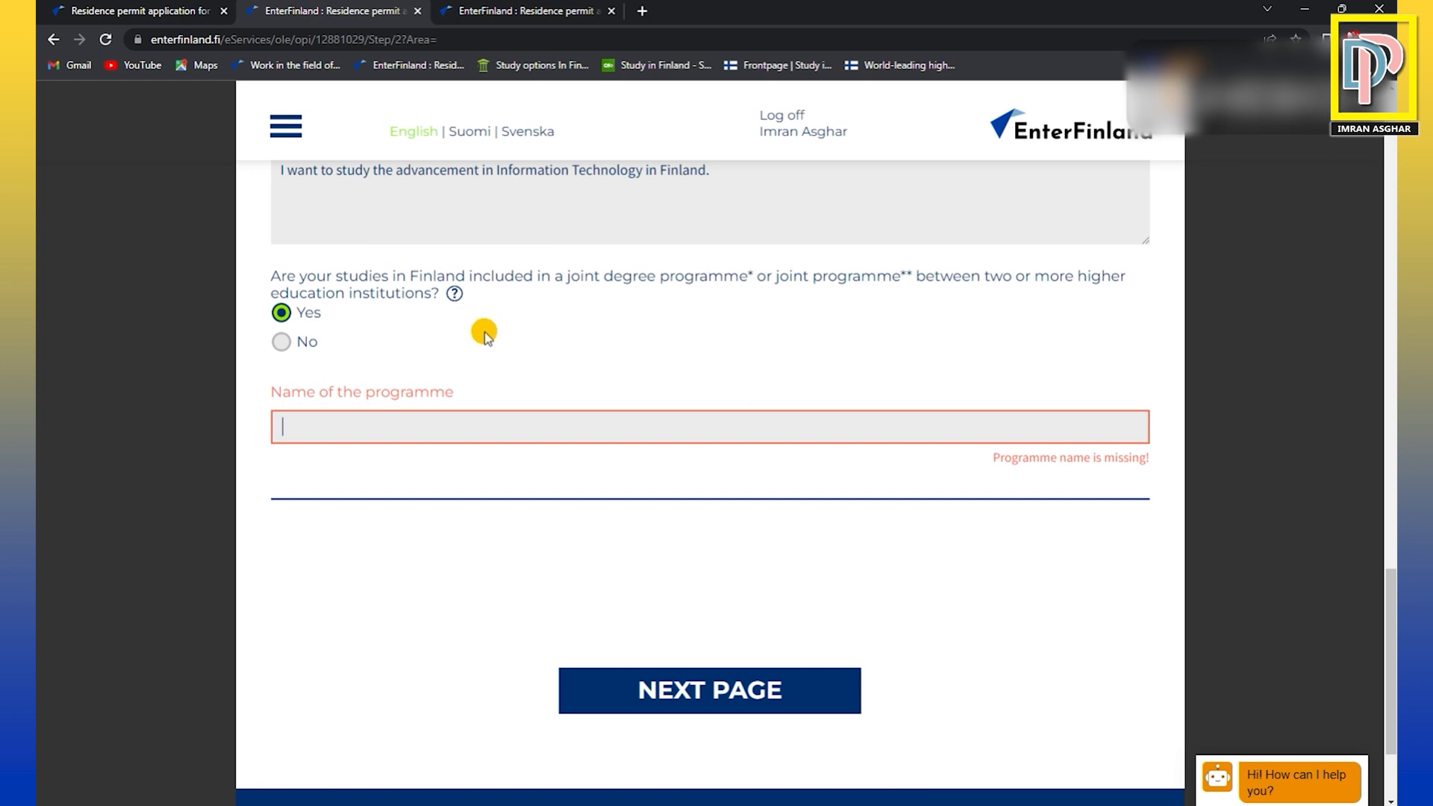
pyautogui.click(281, 342)
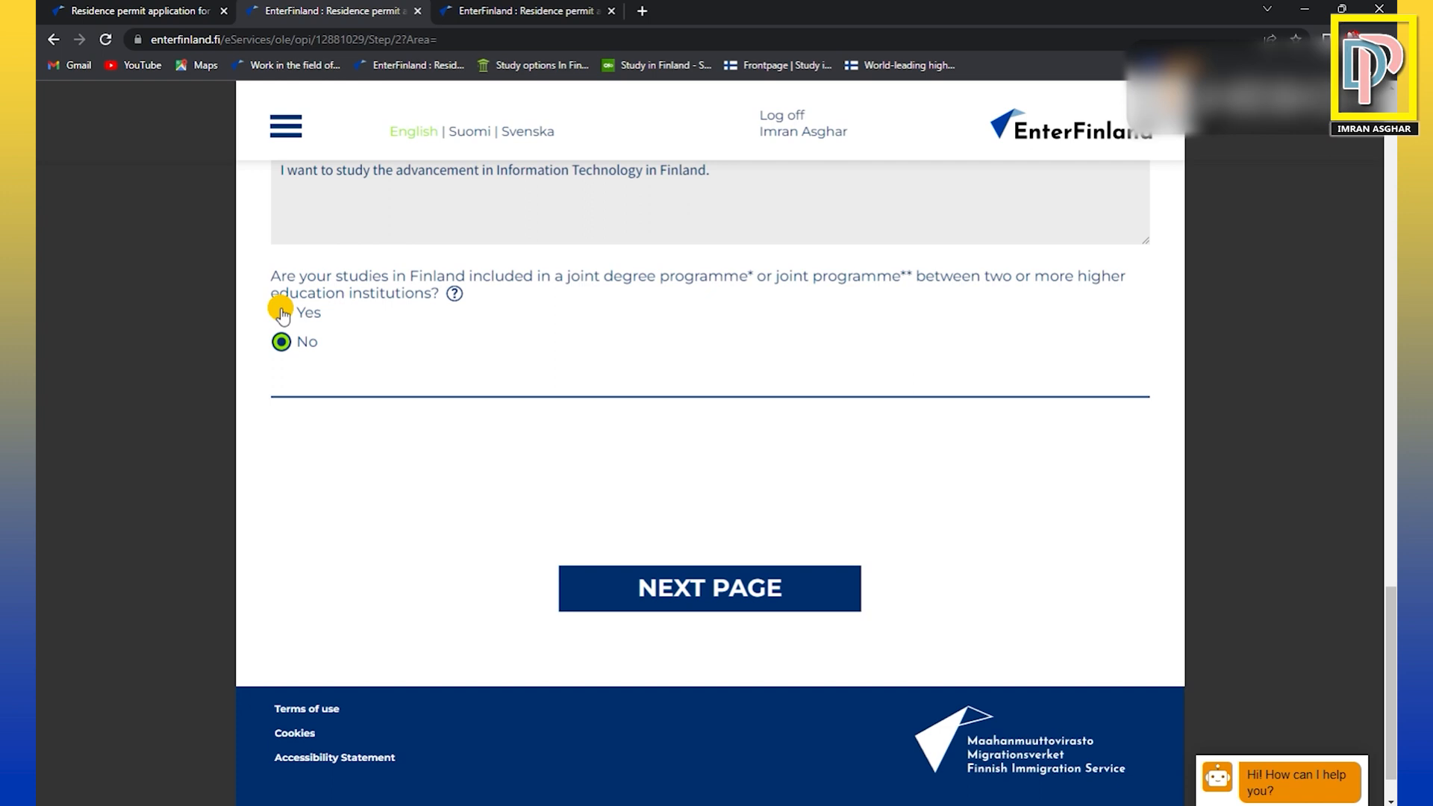
pyautogui.click(282, 312)
pyautogui.click(281, 342)
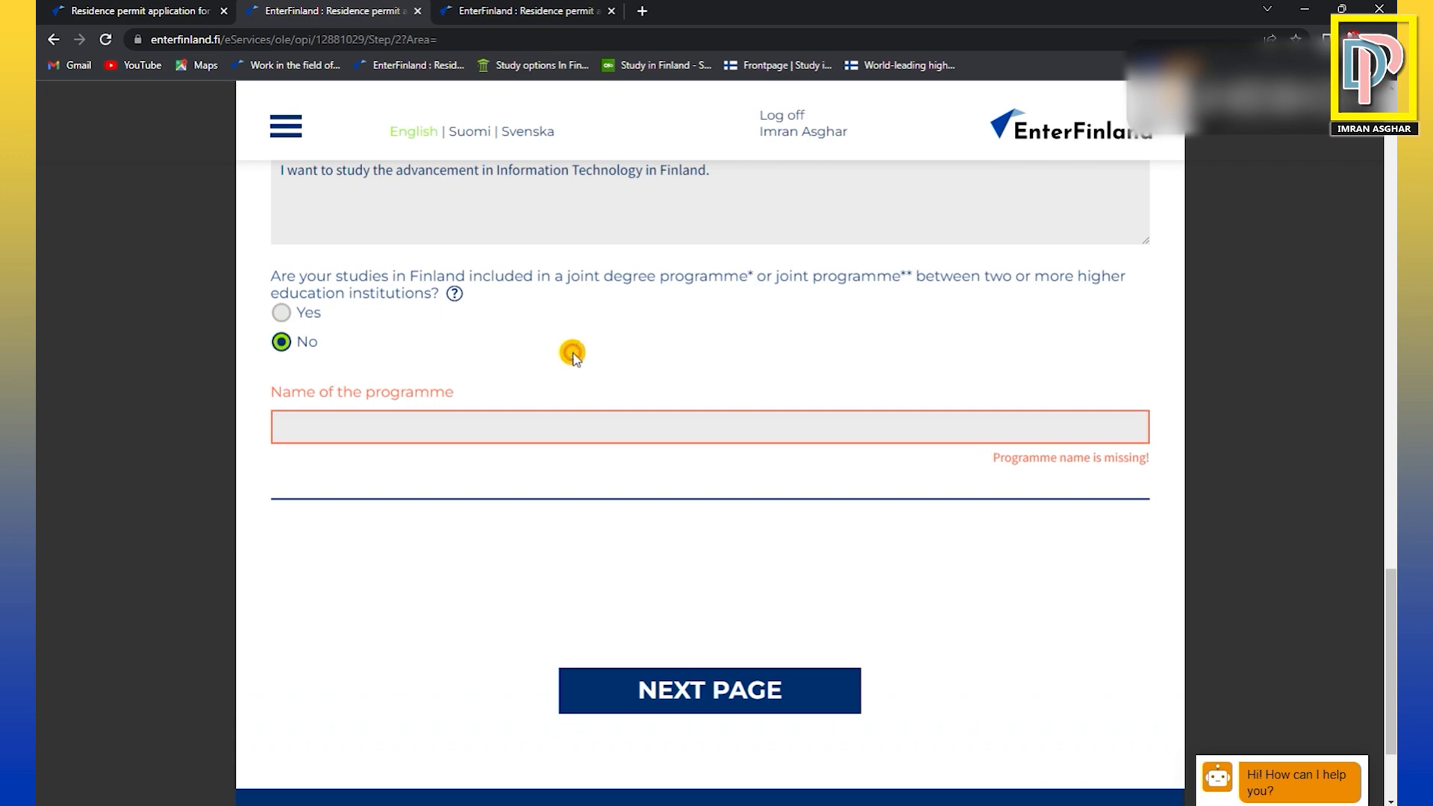
# Finish the Studies section and continue to the Income and insurance page of the application.
pyautogui.scroll(-1, 591, 384)
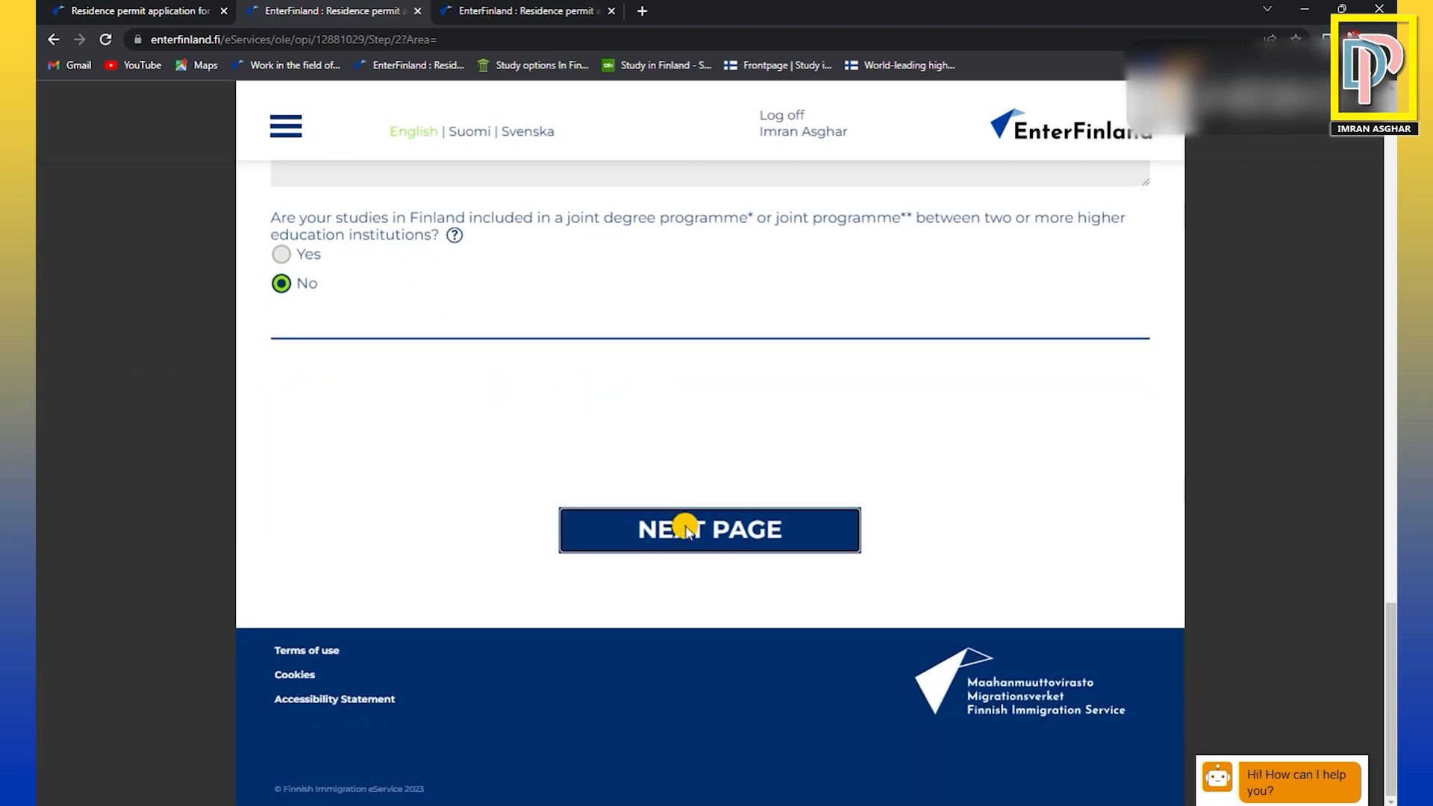
pyautogui.click(688, 532)
pyautogui.click(862, 295)
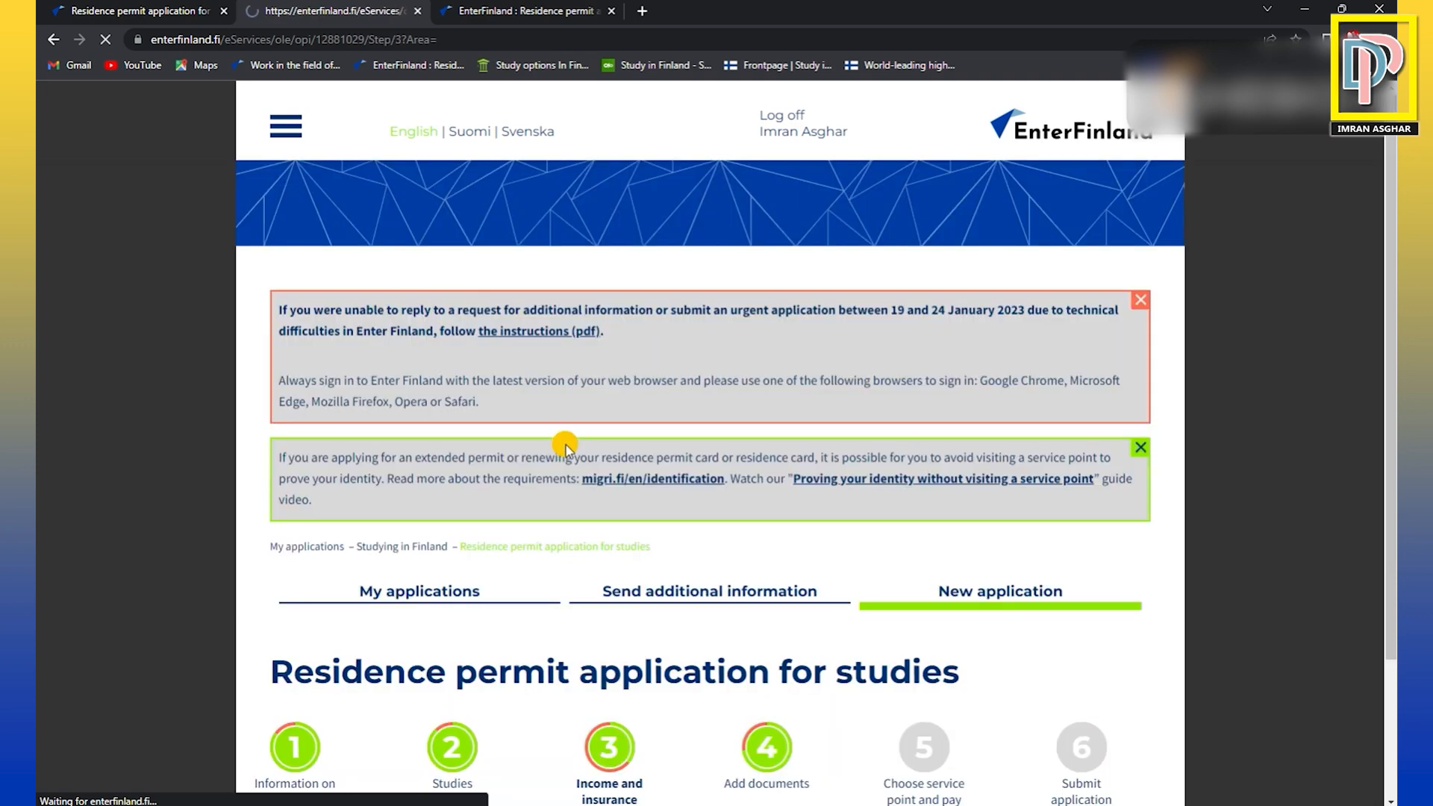
pyautogui.scroll(-3, 703, 462)
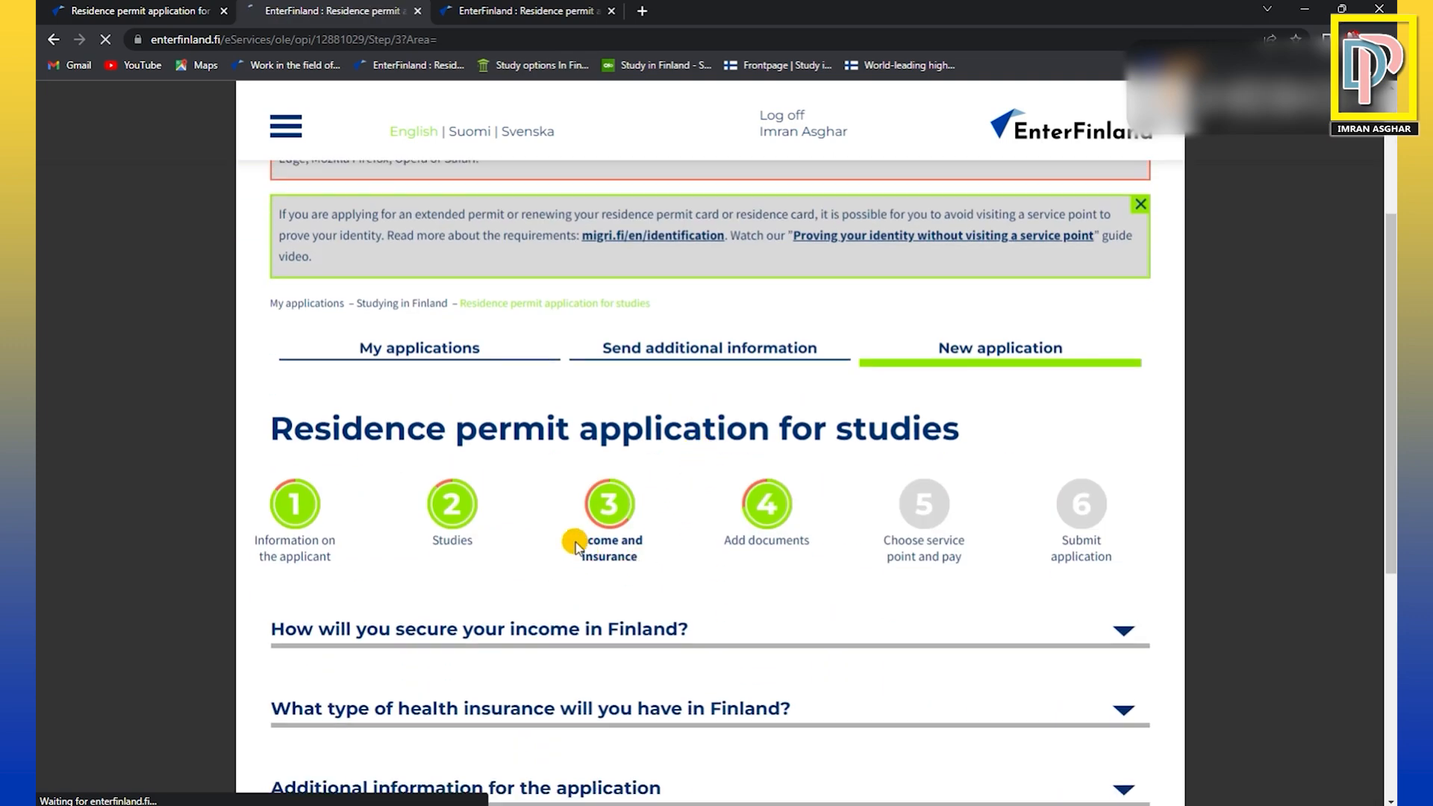
pyautogui.moveTo(573, 541); pyautogui.dragTo(663, 542)
pyautogui.click(662, 548)
# Declare the studies subject to a fee, entering 1000 as the one-year tuition fee and 500 as already paid.
pyautogui.scroll(-2, 671, 567)
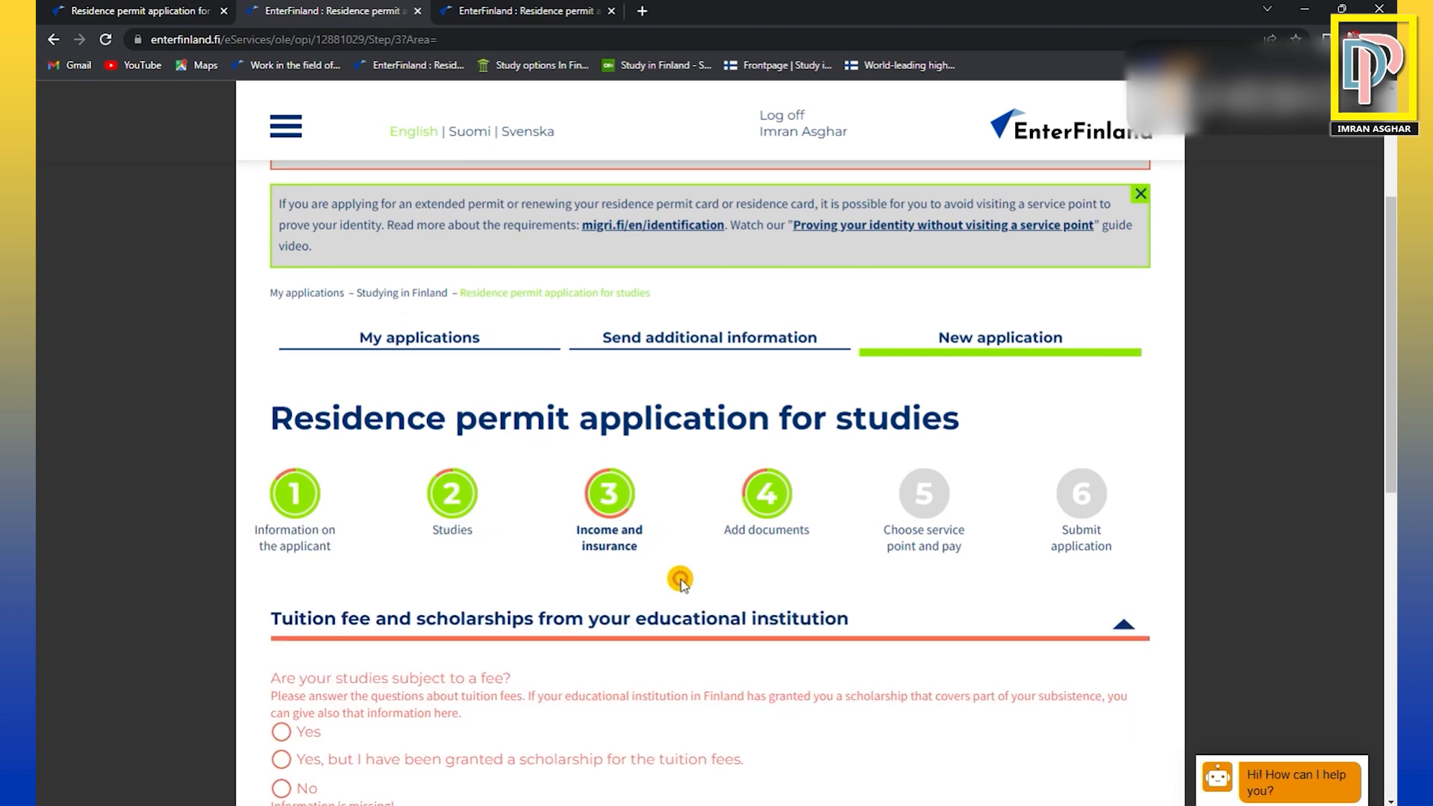
pyautogui.scroll(-2, 705, 608)
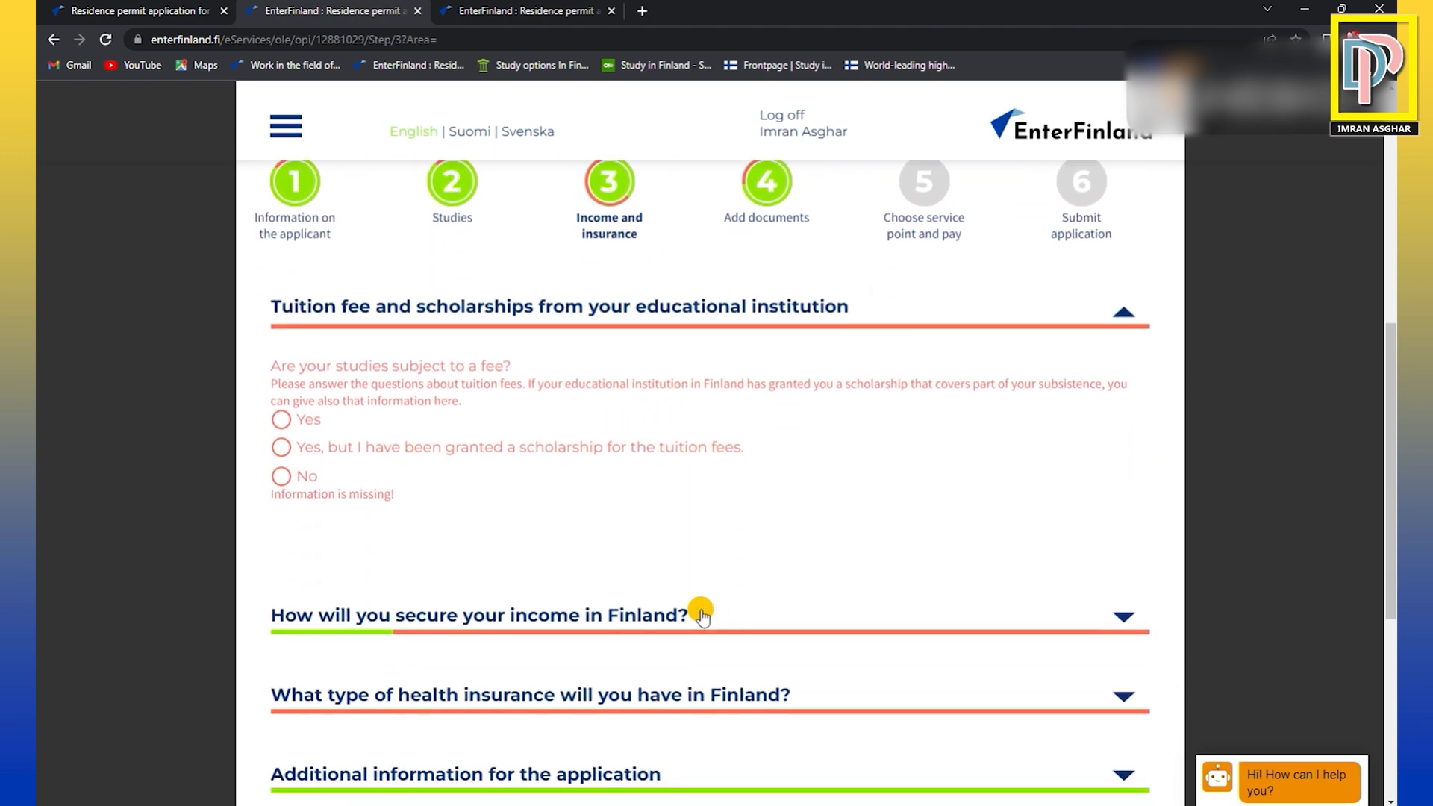
pyautogui.scroll(-1, 597, 586)
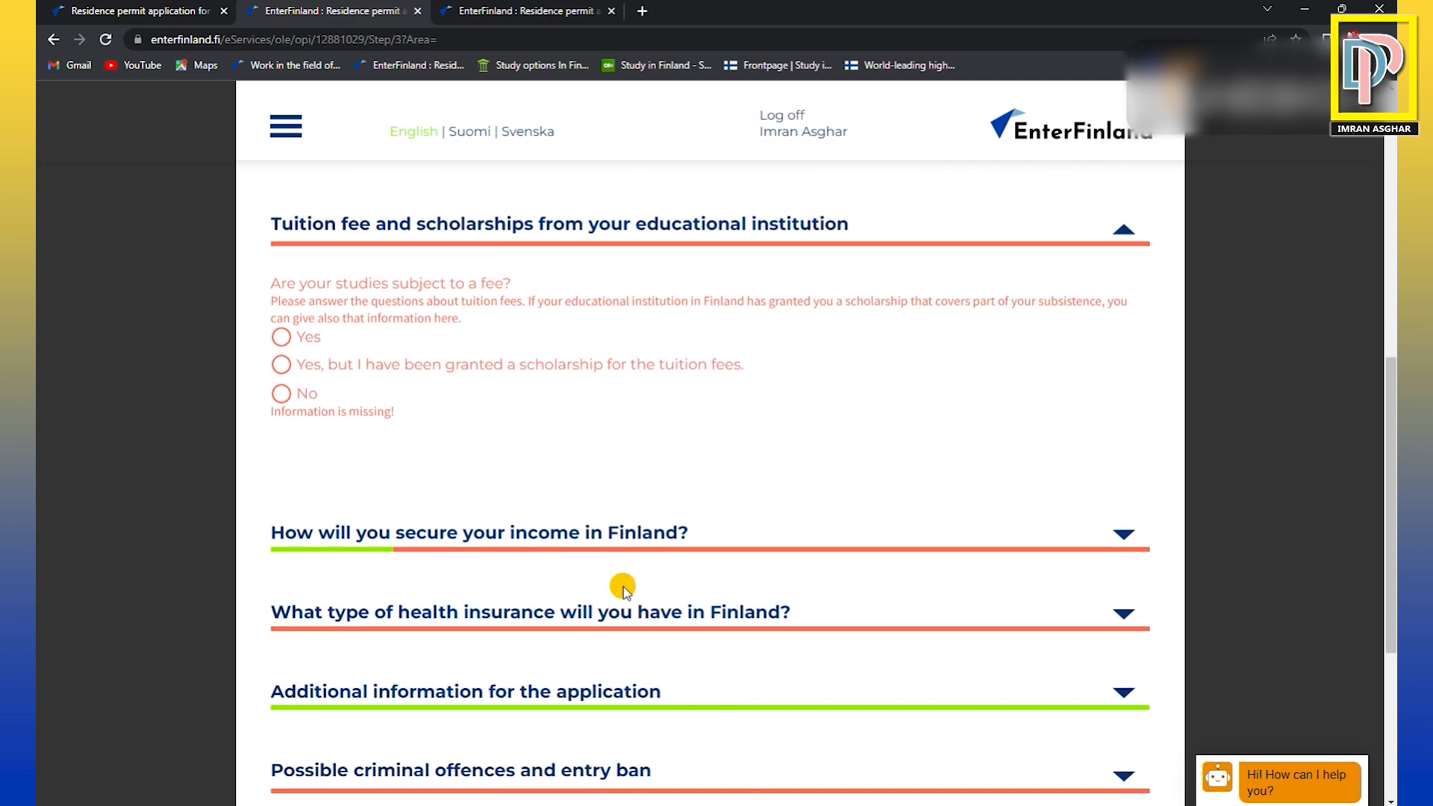
pyautogui.click(281, 340)
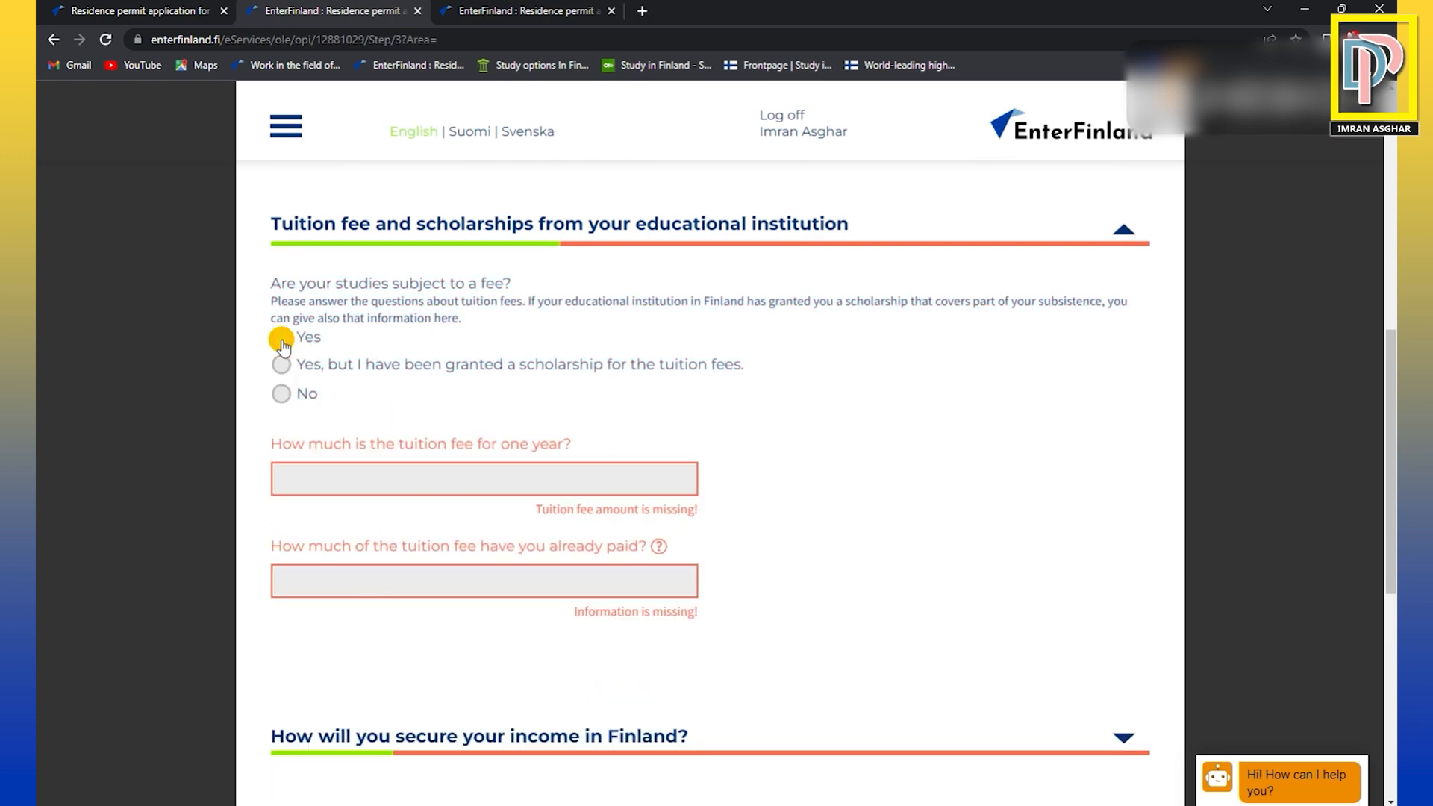
pyautogui.click(442, 481)
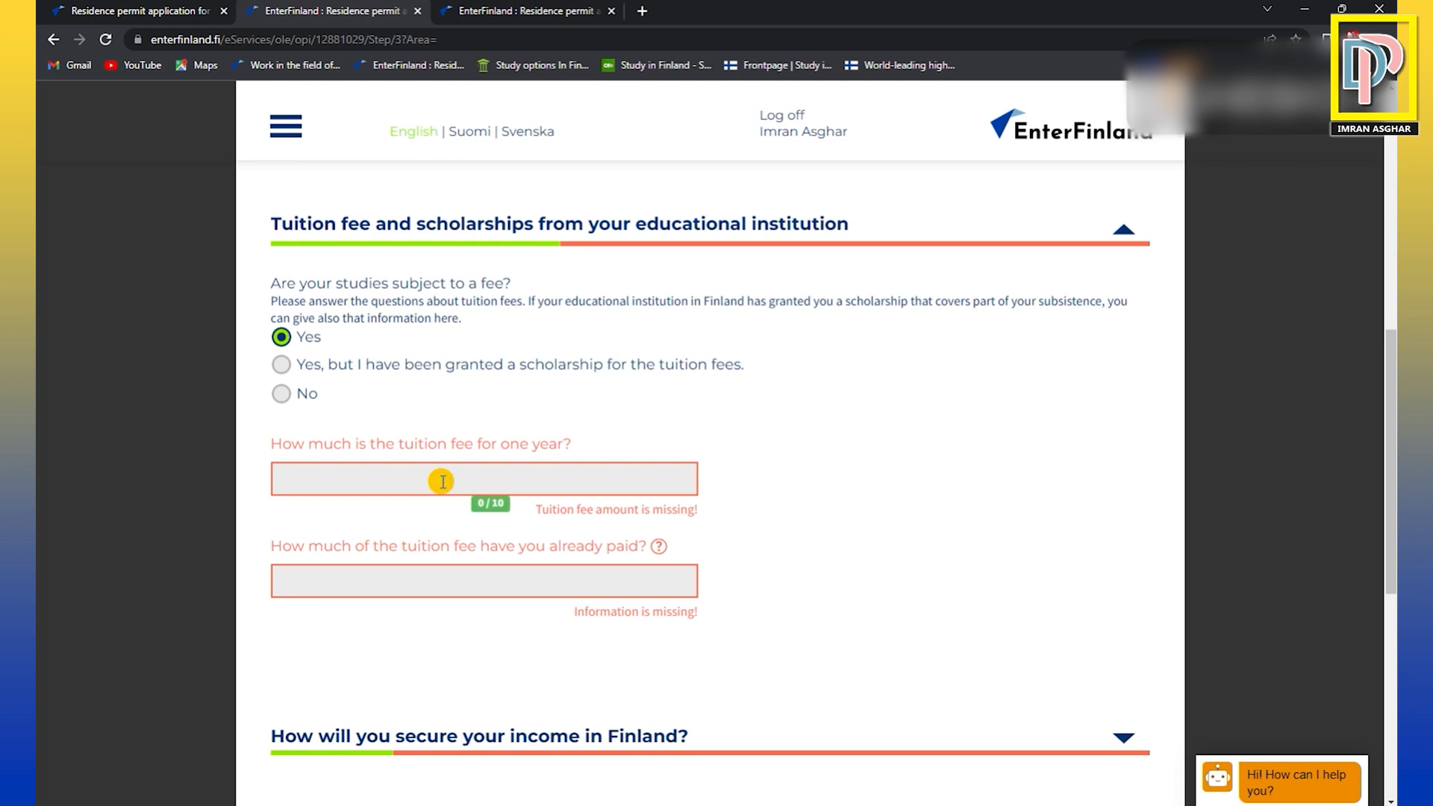
pyautogui.write('1000')
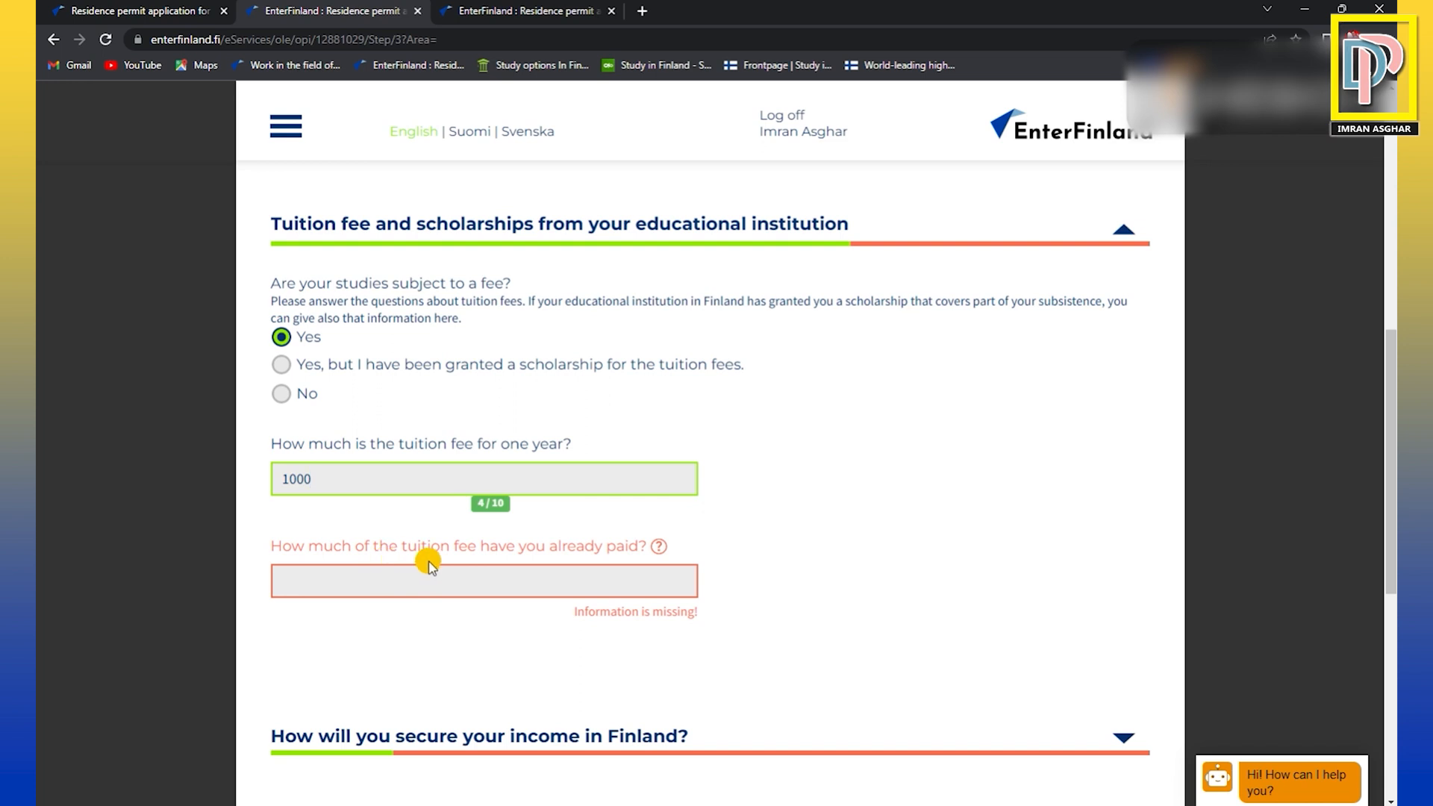
pyautogui.click(504, 582)
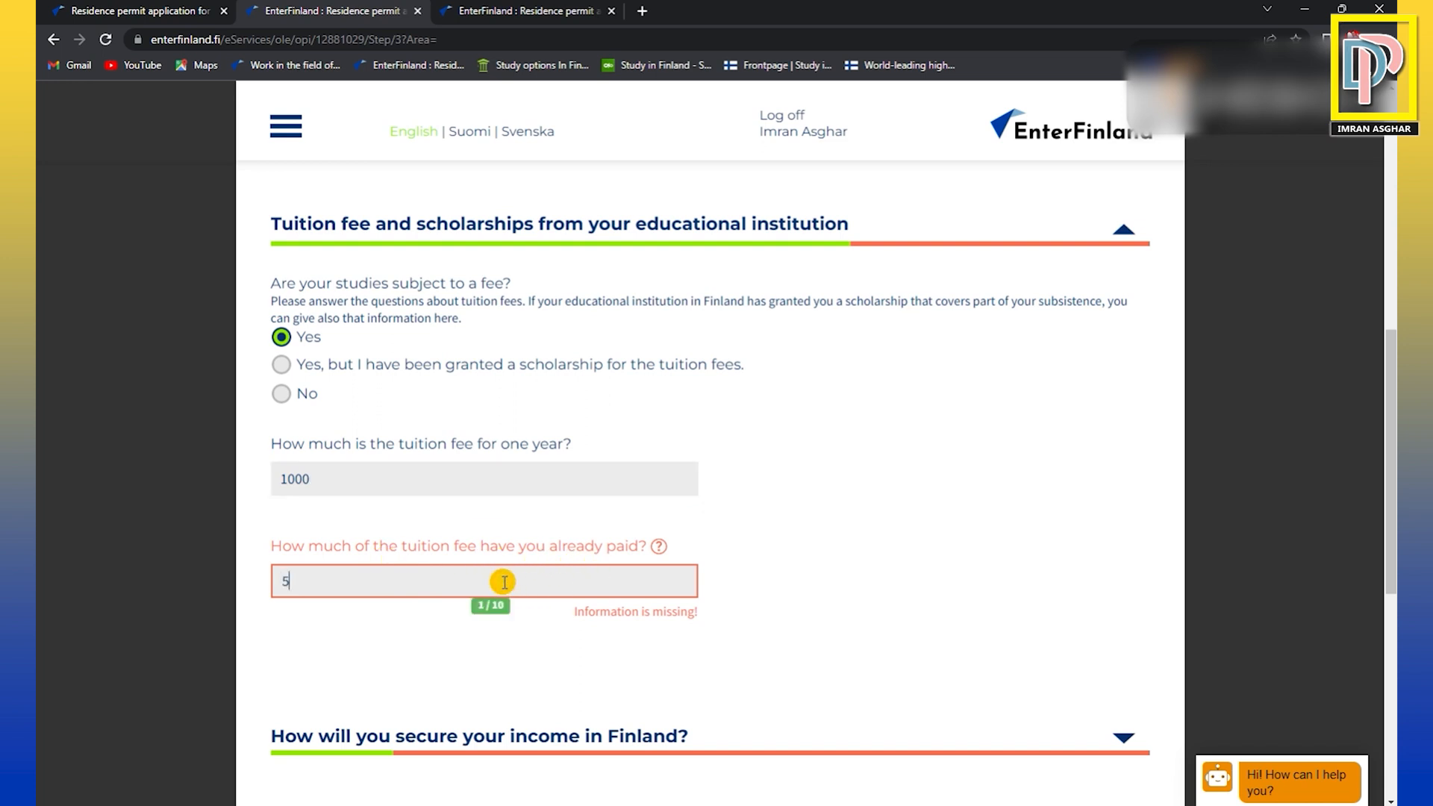
pyautogui.scroll(-3, 522, 567)
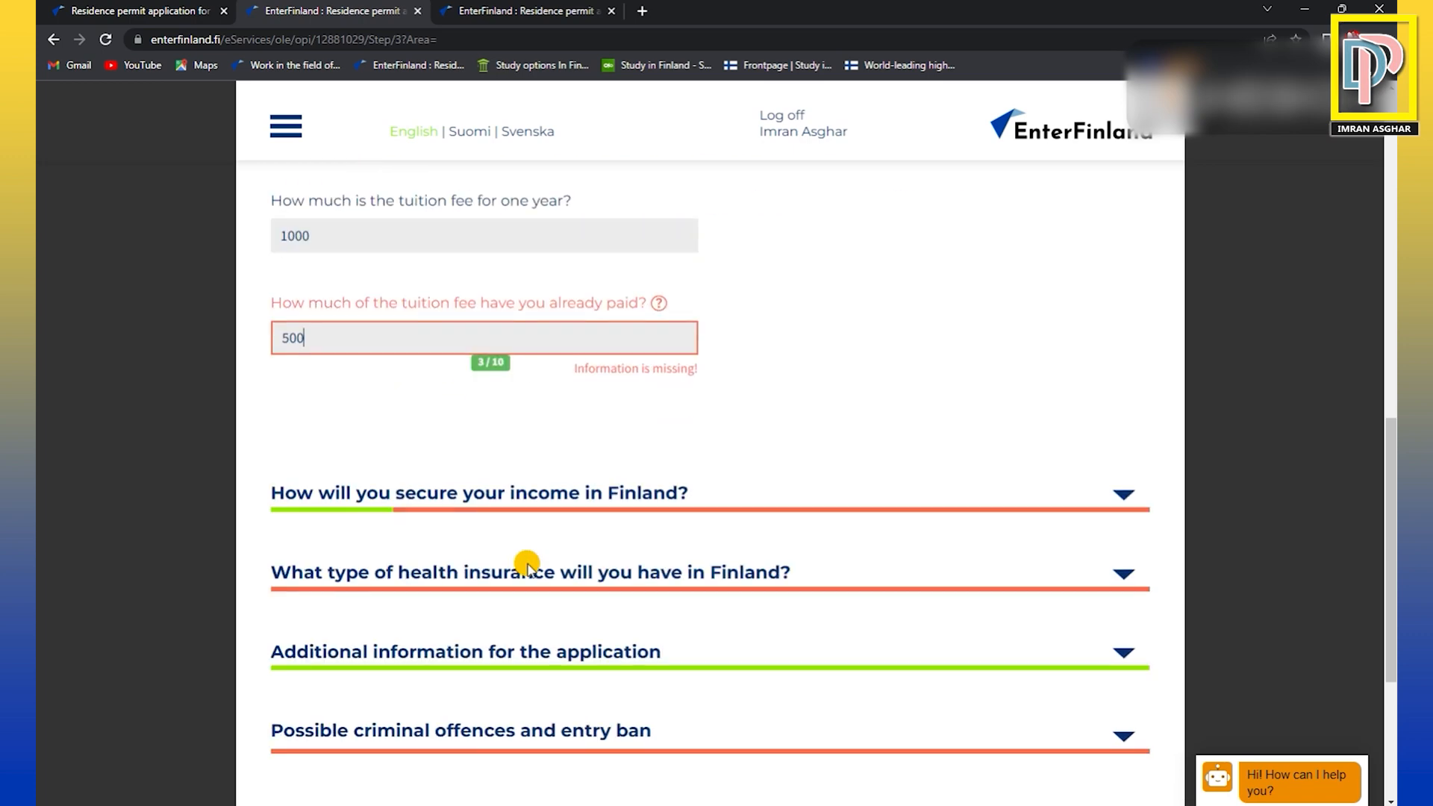
# Correct the one-year tuition fee to 10000 and the tuition fee already paid to 2500.
pyautogui.click(344, 236)
pyautogui.write('0')
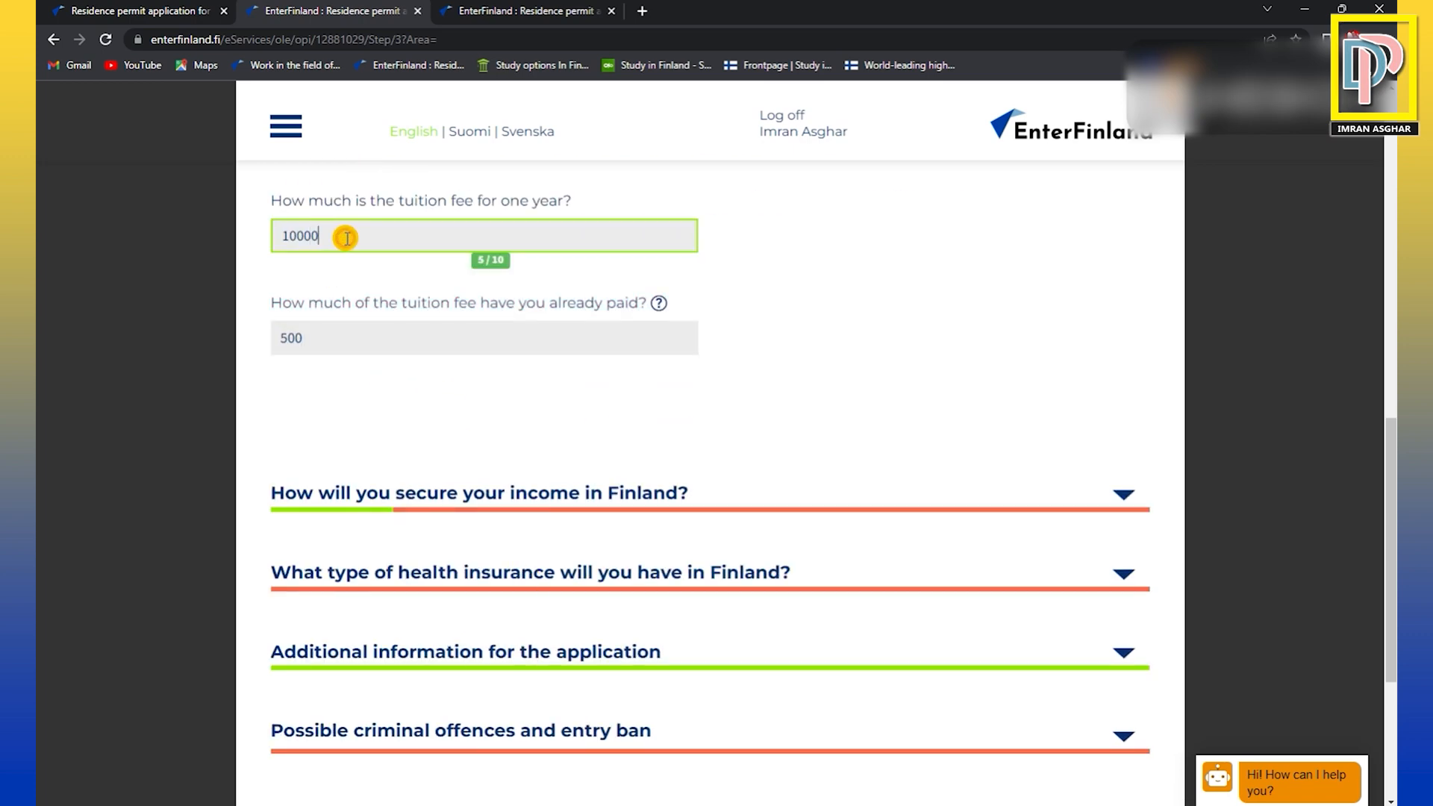
pyautogui.click(341, 342)
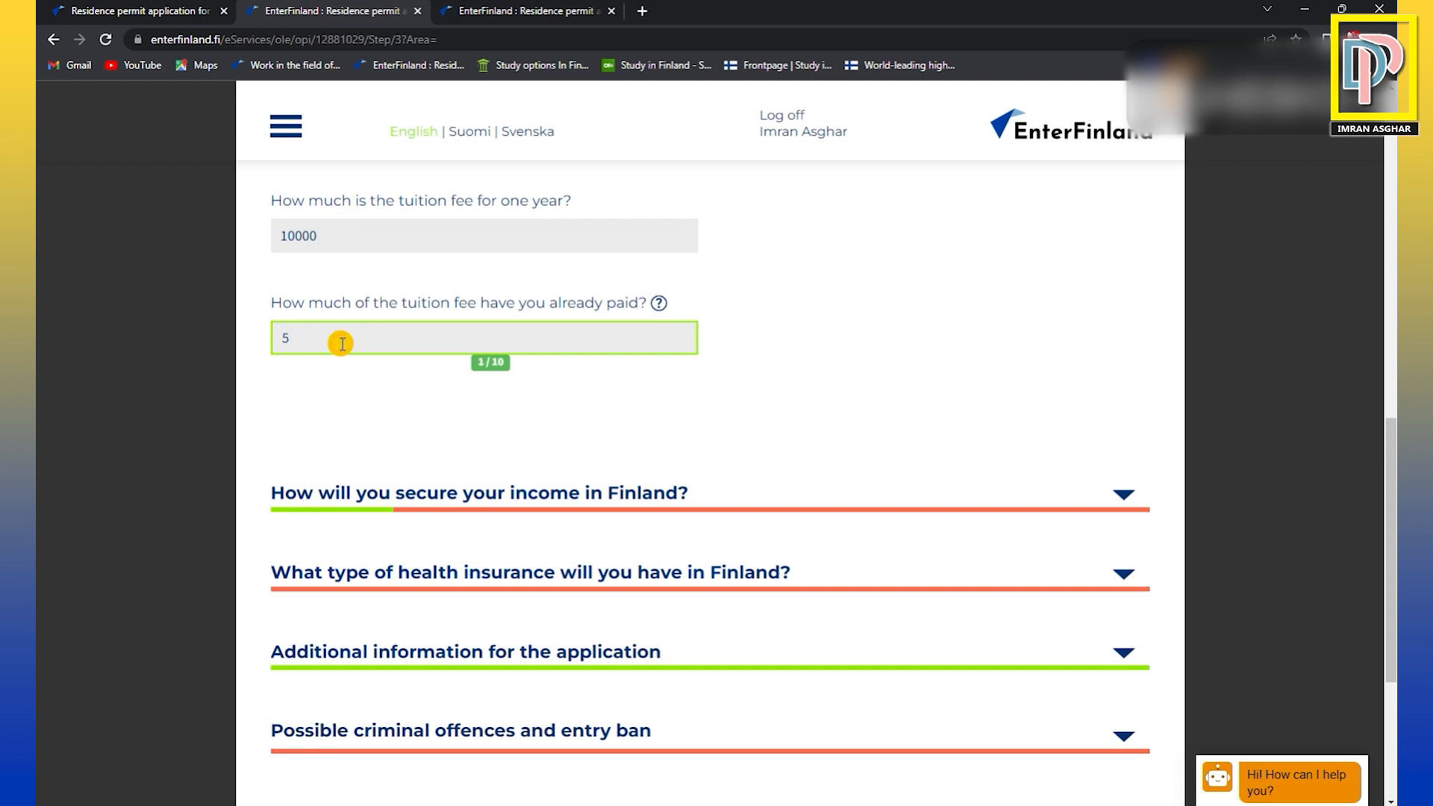
pyautogui.click(353, 232)
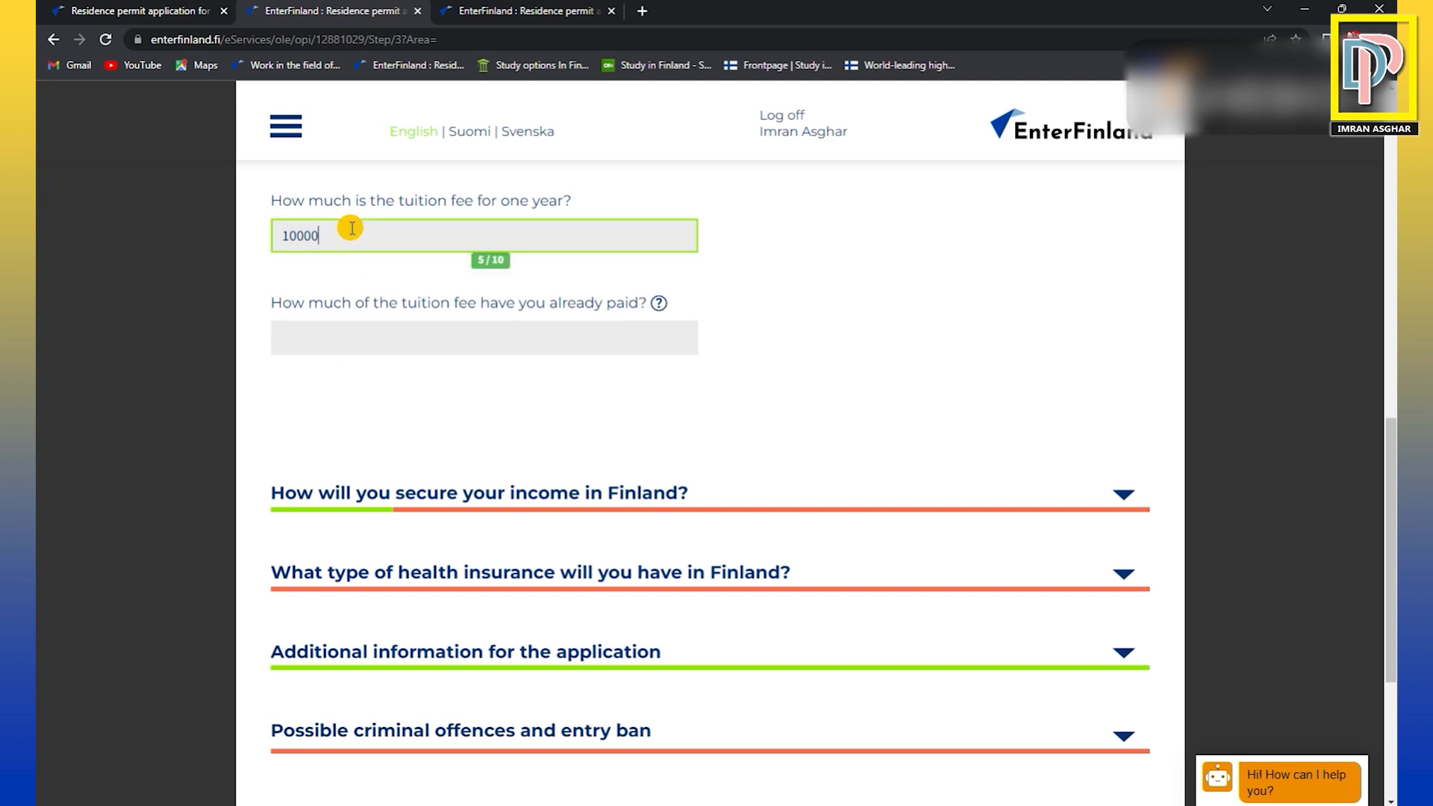
pyautogui.click(354, 336)
pyautogui.write('2500')
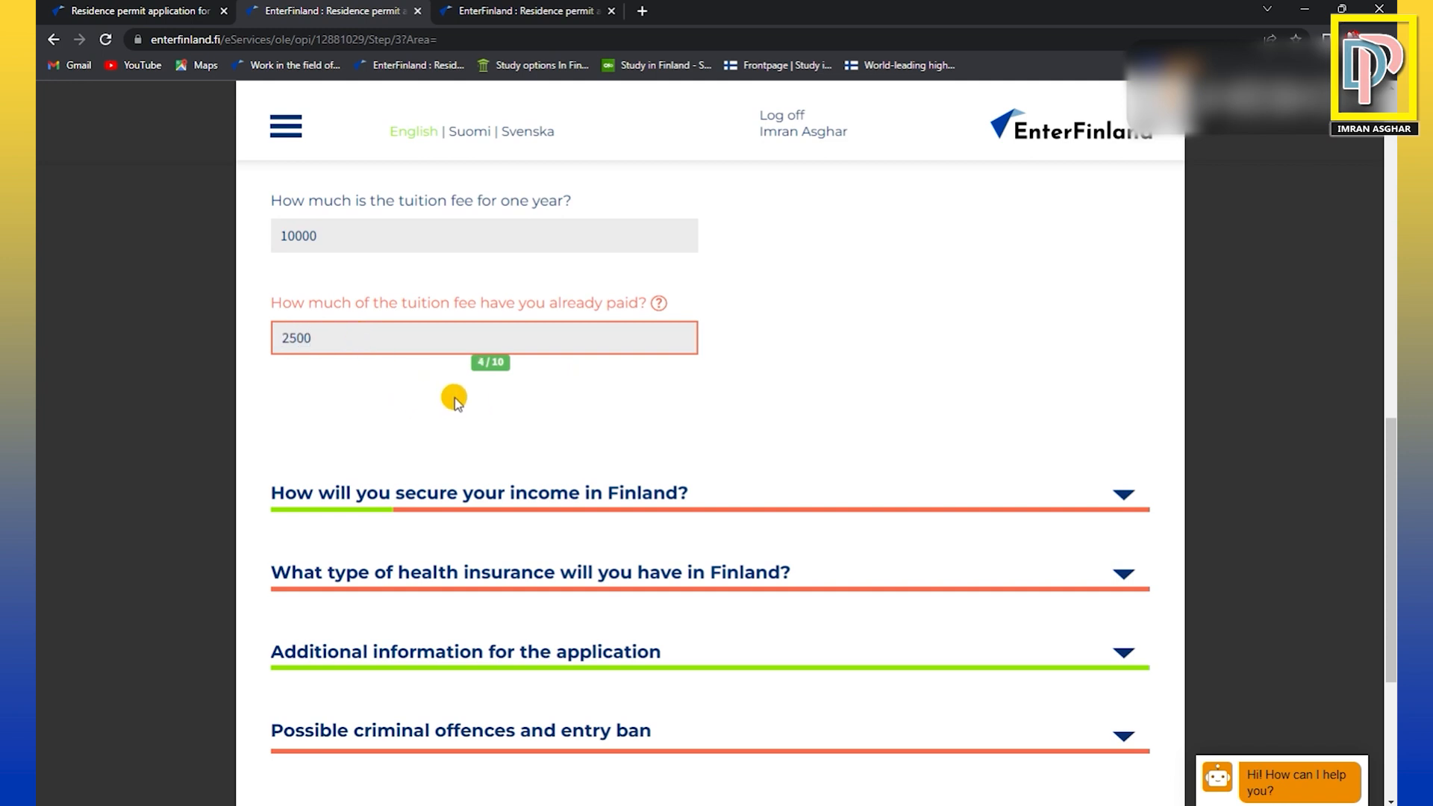
# Select personal funds with an attached bank statement as the way of securing income in Finland.
pyautogui.scroll(-1, 476, 401)
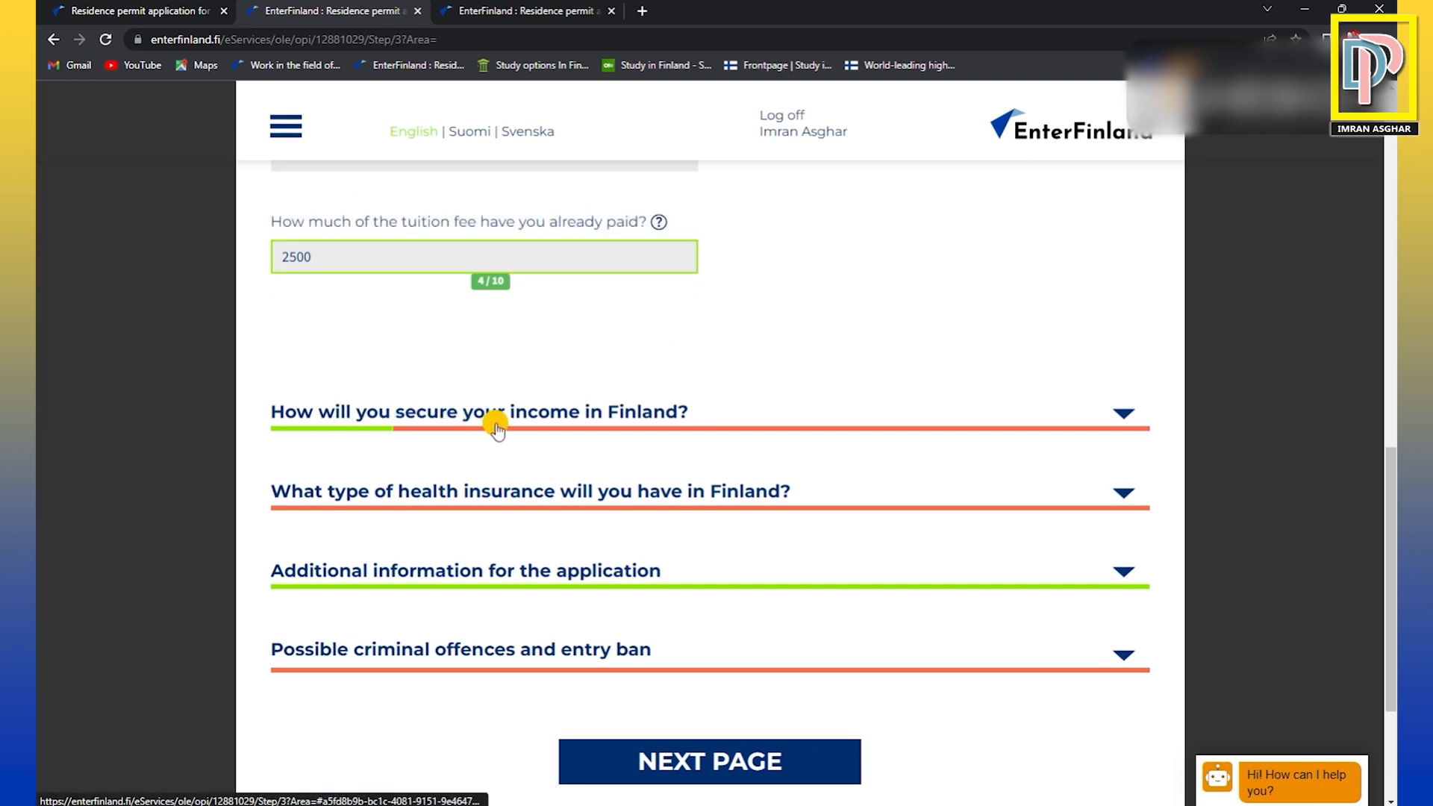
pyautogui.click(552, 419)
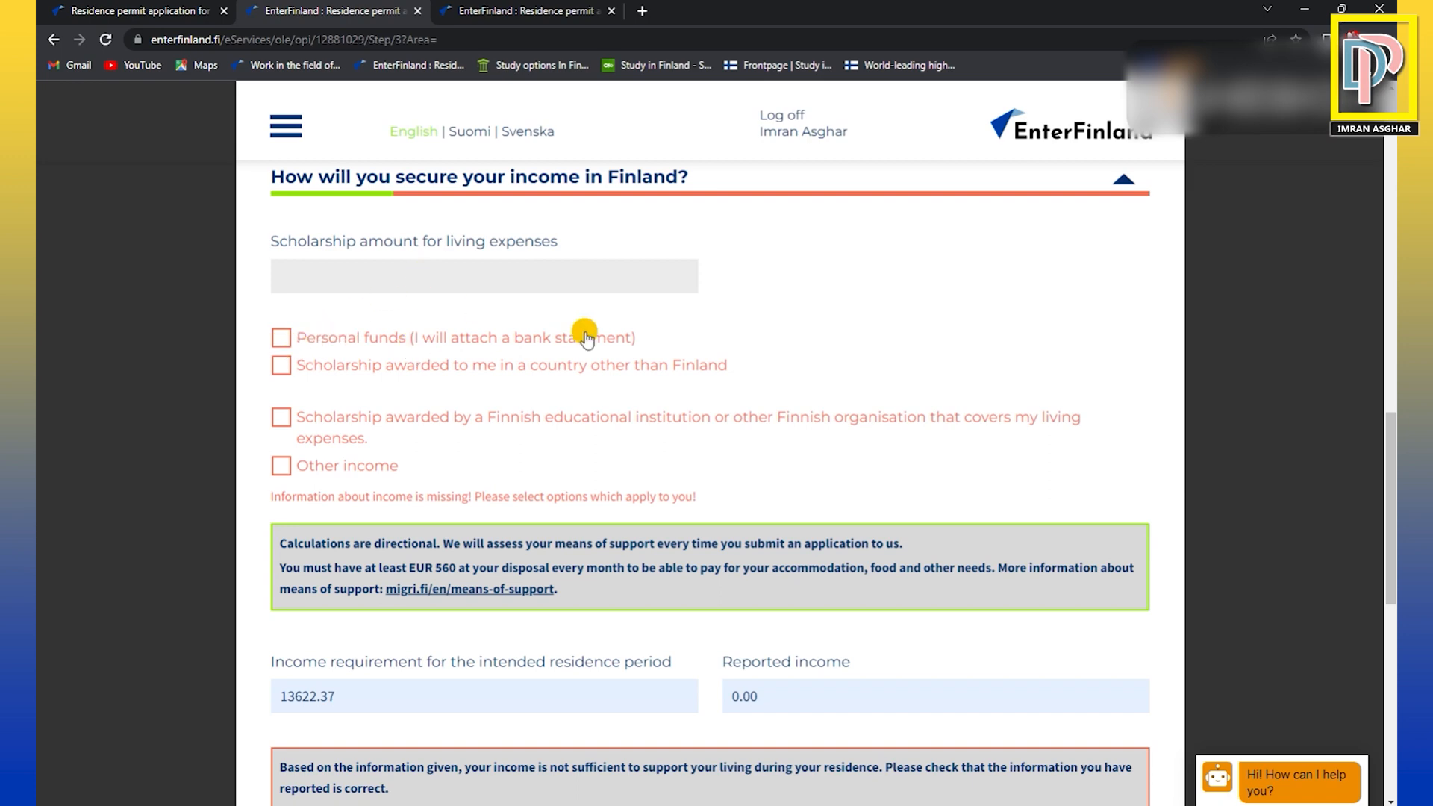
pyautogui.click(282, 341)
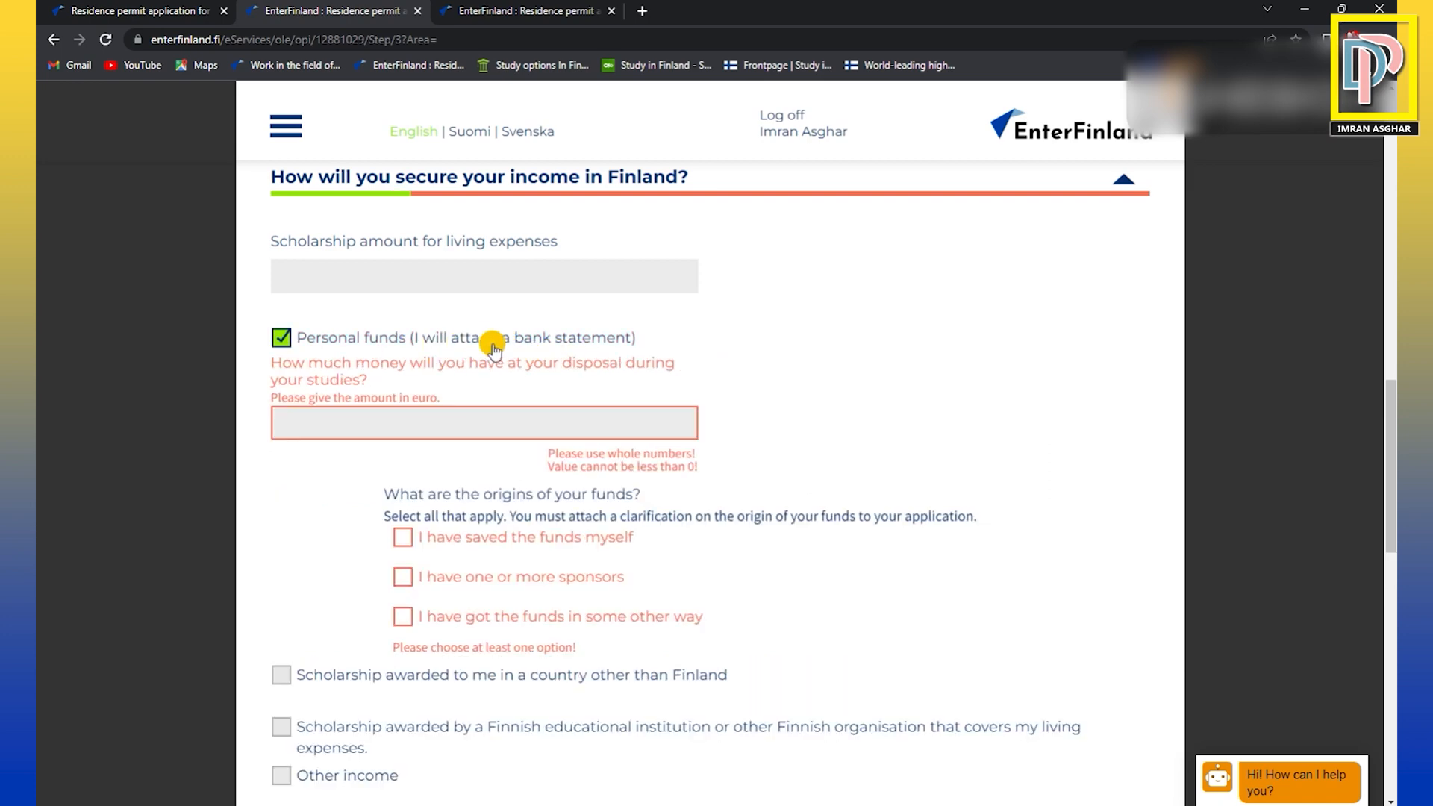
pyautogui.click(471, 425)
pyautogui.scroll(-3, 761, 406)
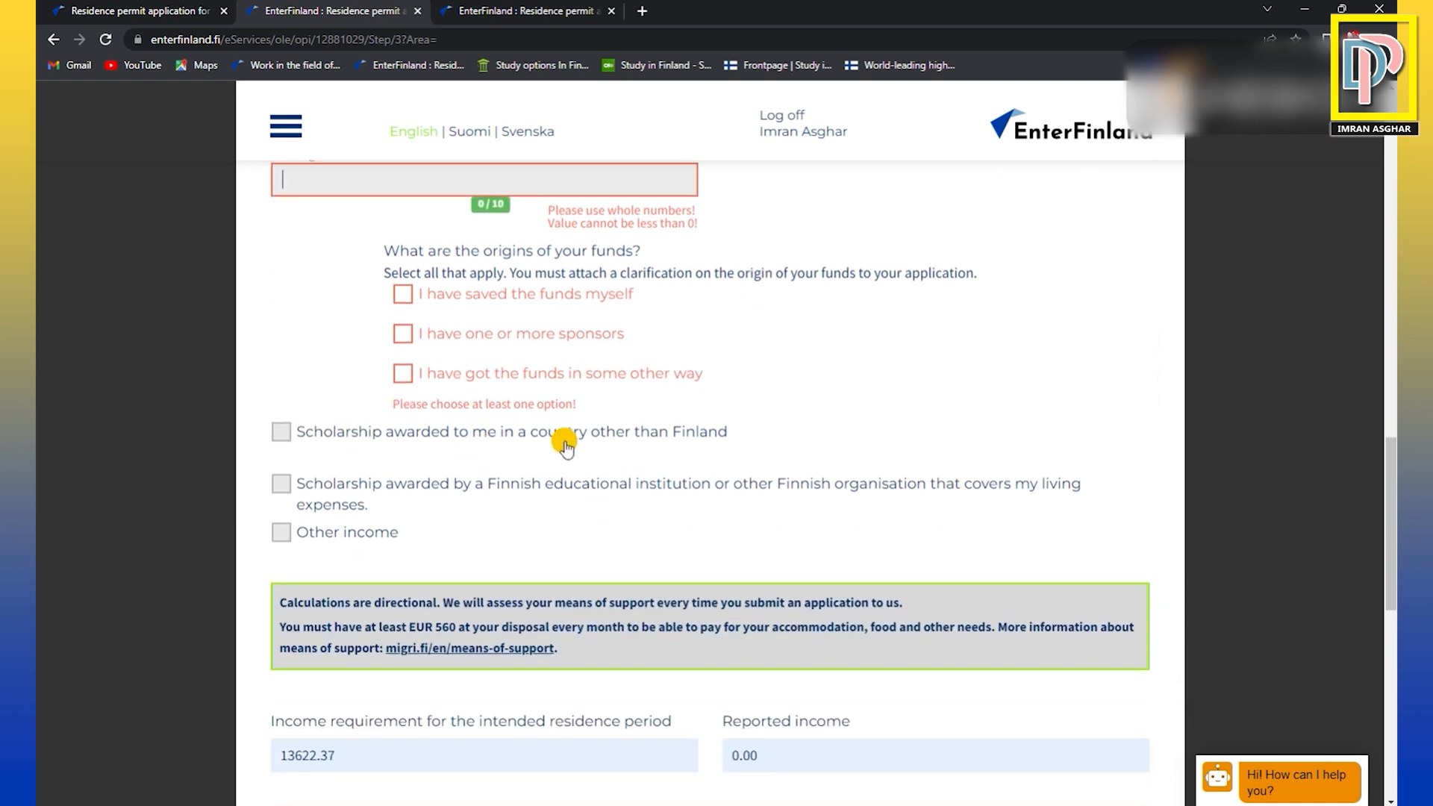
pyautogui.click(281, 433)
# Examine the notice on means of support and the income requirement for the intended residence period.
pyautogui.scroll(-2, 670, 367)
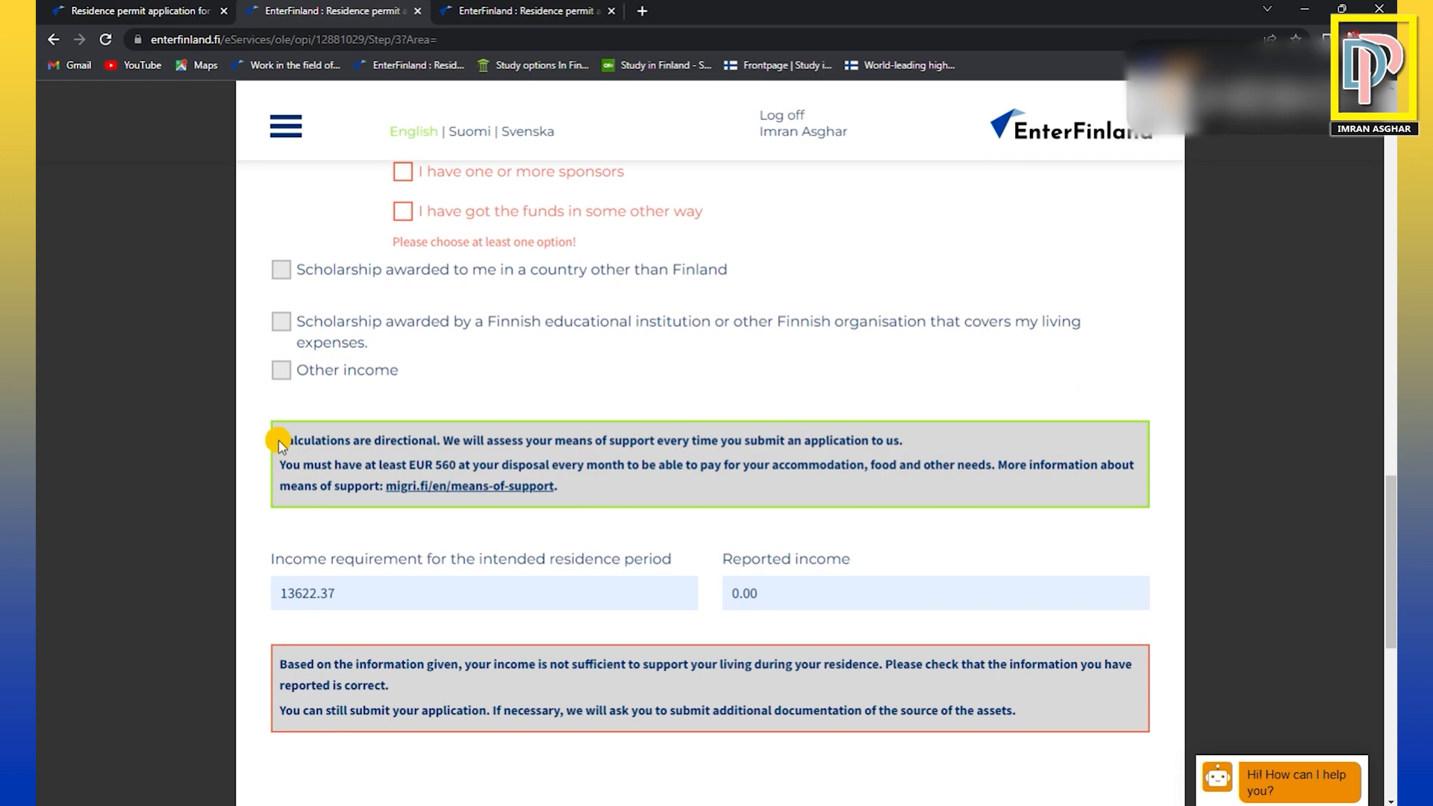
pyautogui.moveTo(279, 442); pyautogui.dragTo(426, 441)
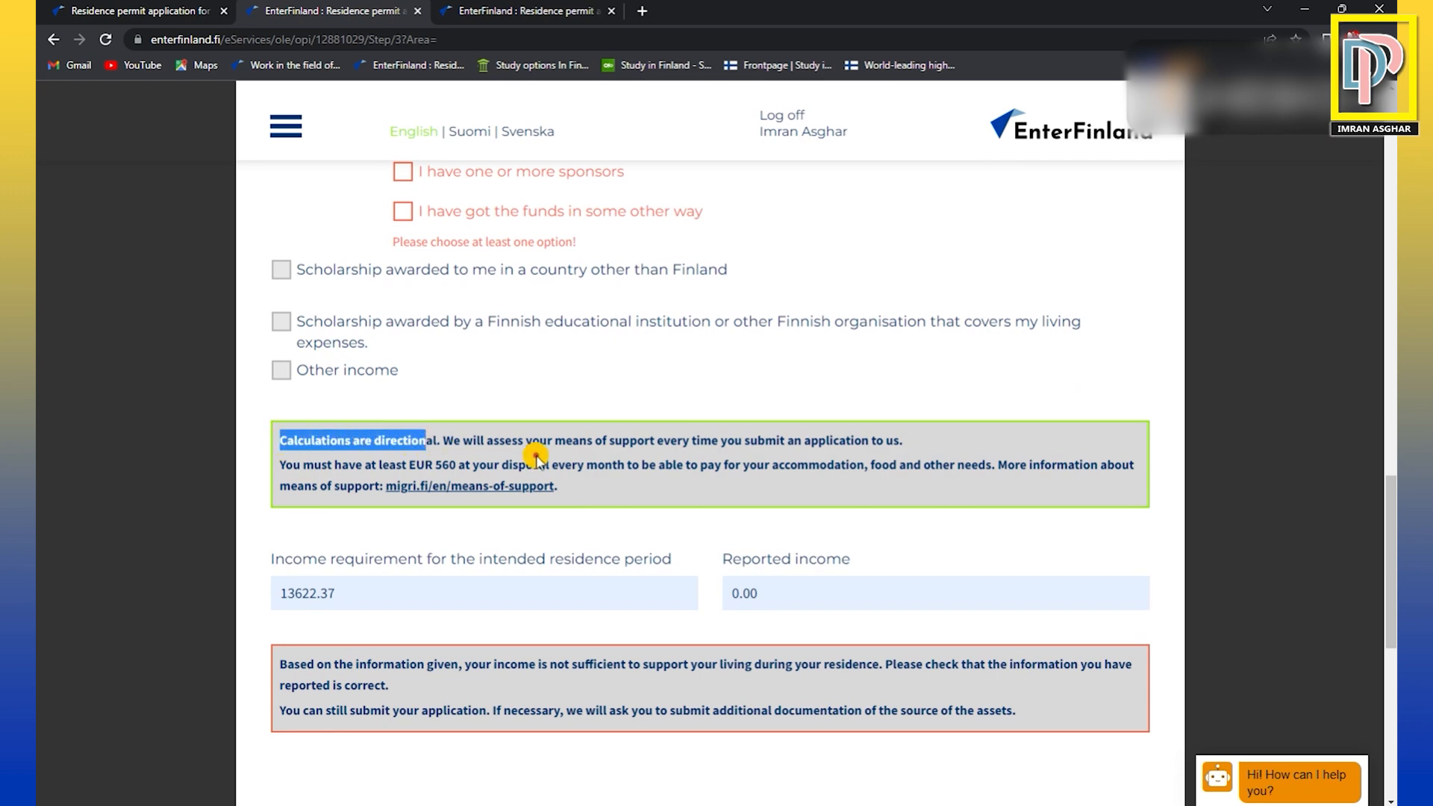
pyautogui.scroll(-2, 536, 456)
pyautogui.click(493, 459)
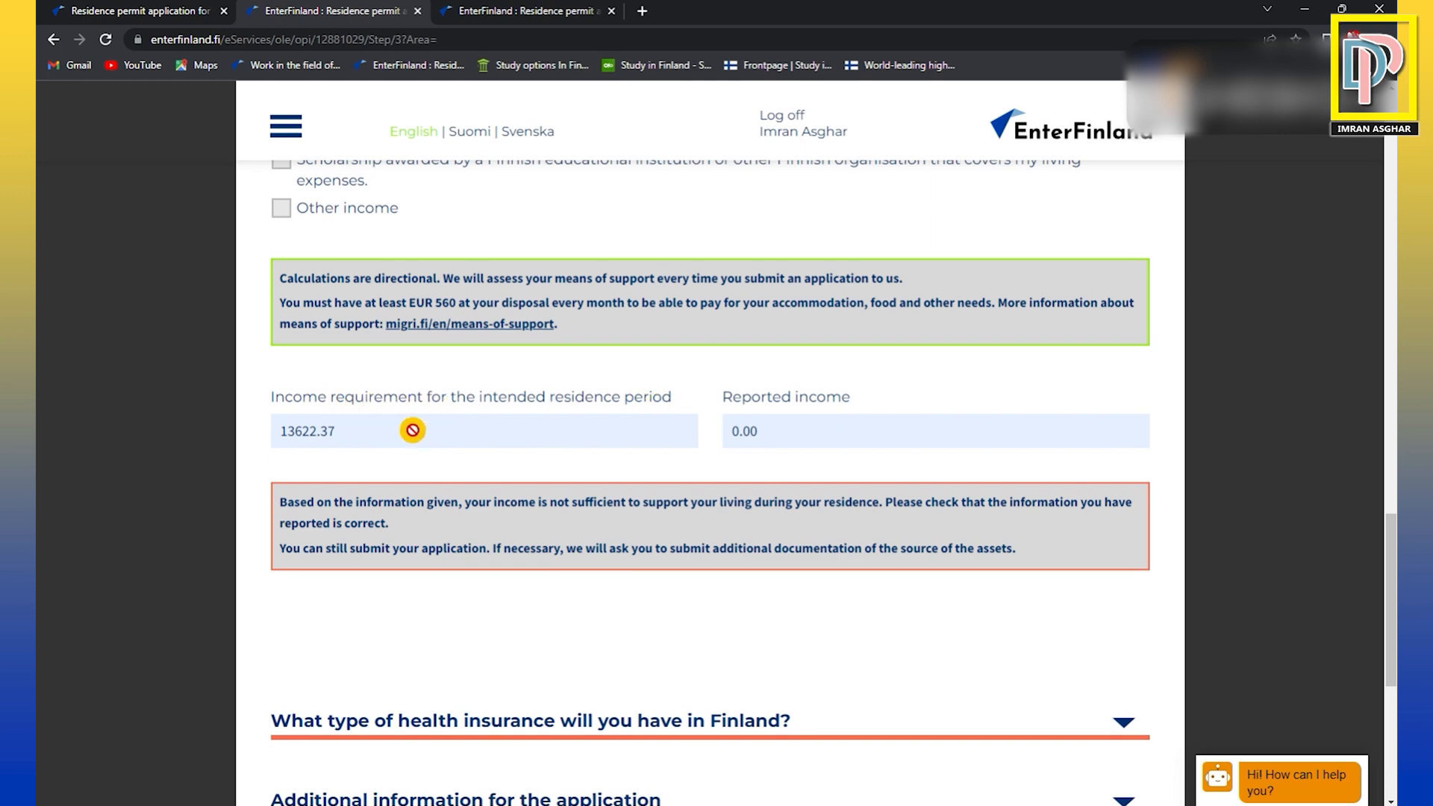
pyautogui.moveTo(284, 437); pyautogui.dragTo(340, 437)
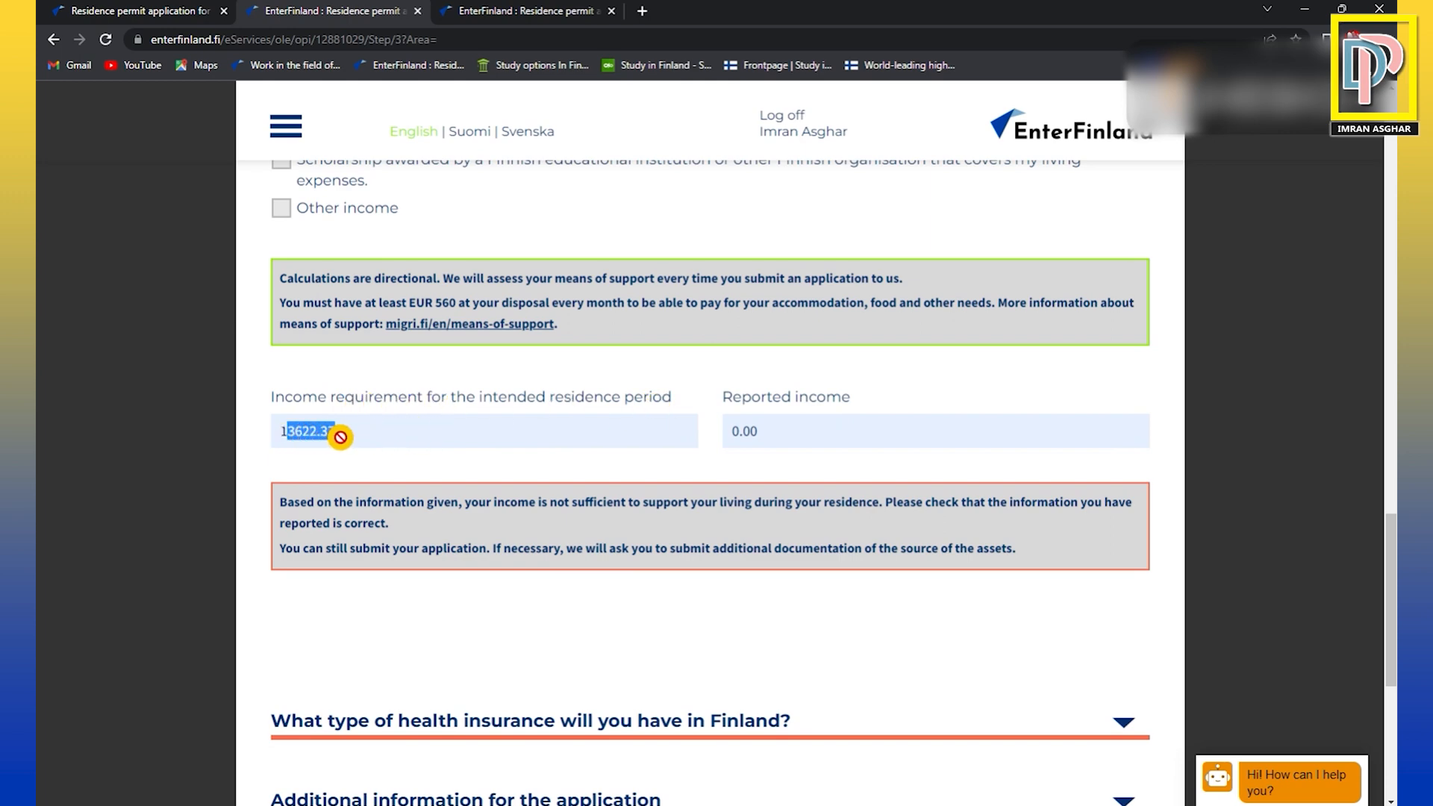
pyautogui.click(382, 468)
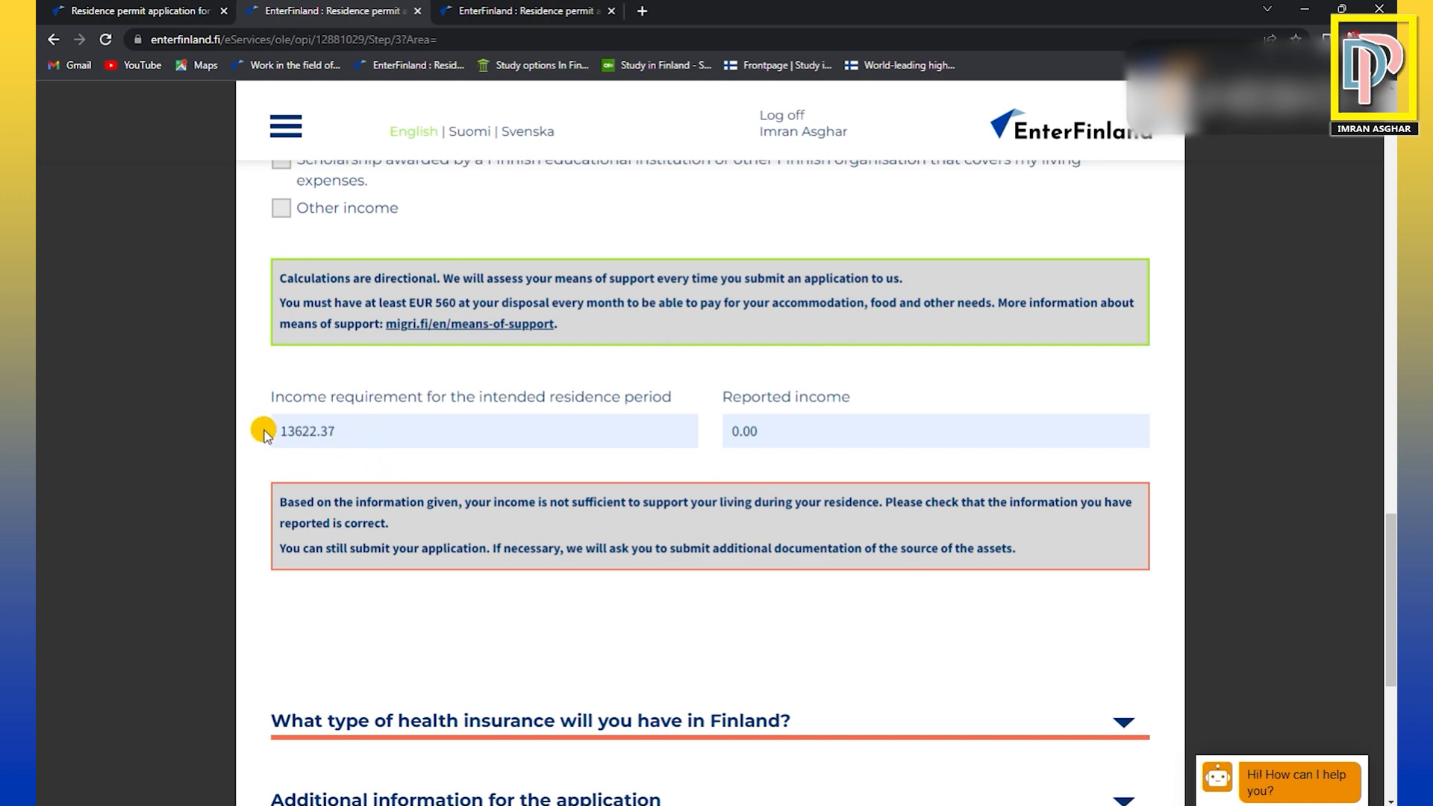
# Select private health insurance as the type of health insurance held in Finland.
pyautogui.moveTo(281, 427); pyautogui.dragTo(364, 428)
pyautogui.click(361, 428)
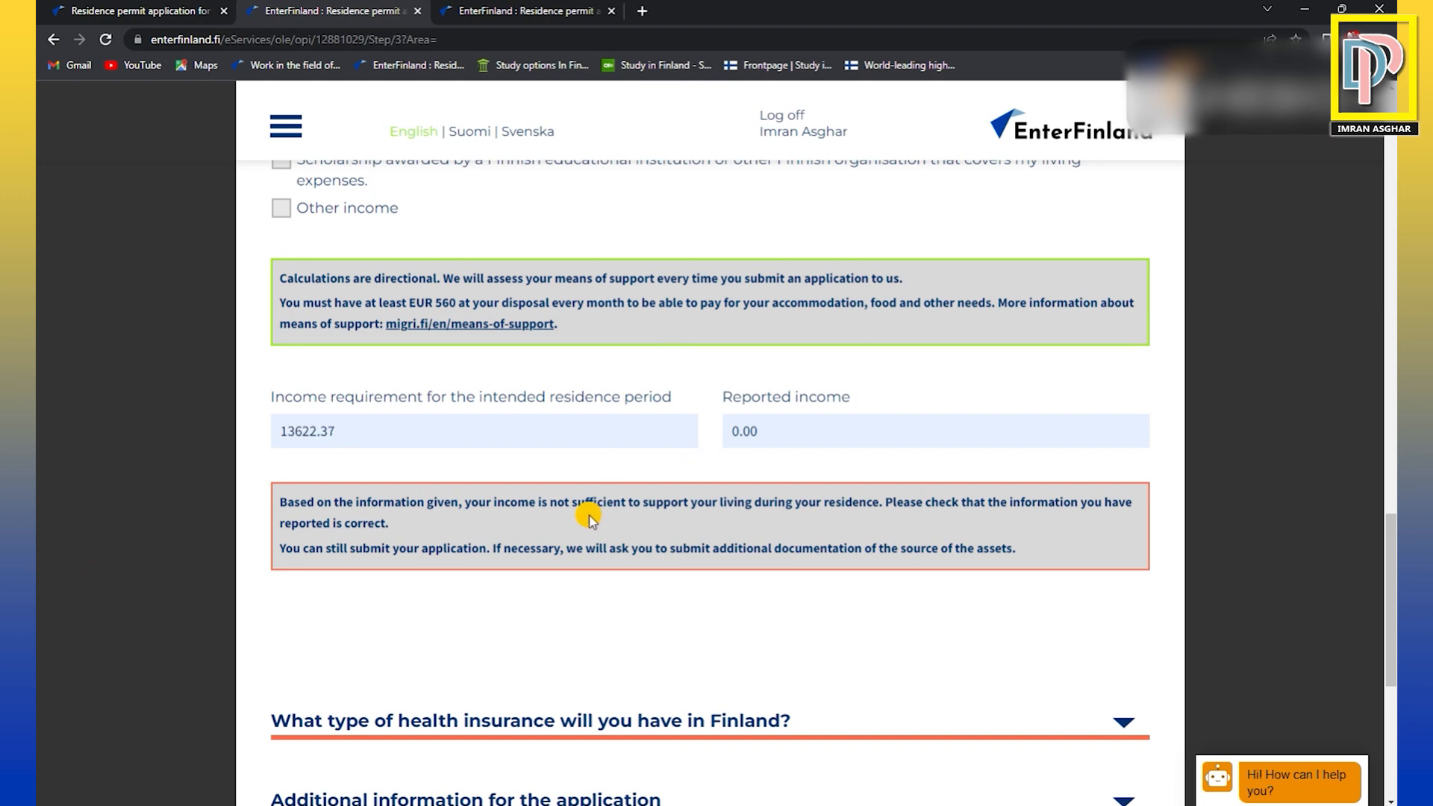
pyautogui.scroll(-5, 589, 520)
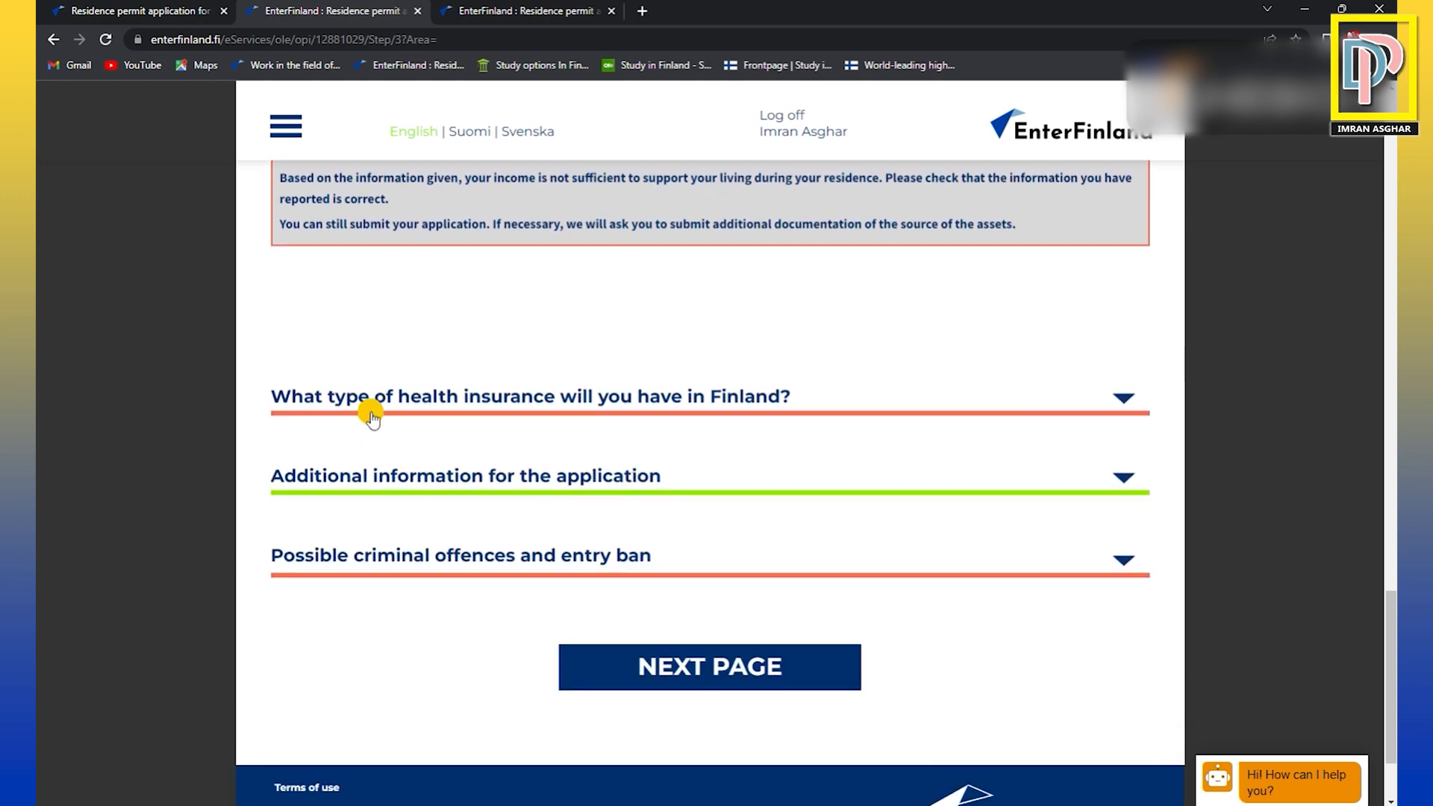
pyautogui.click(656, 399)
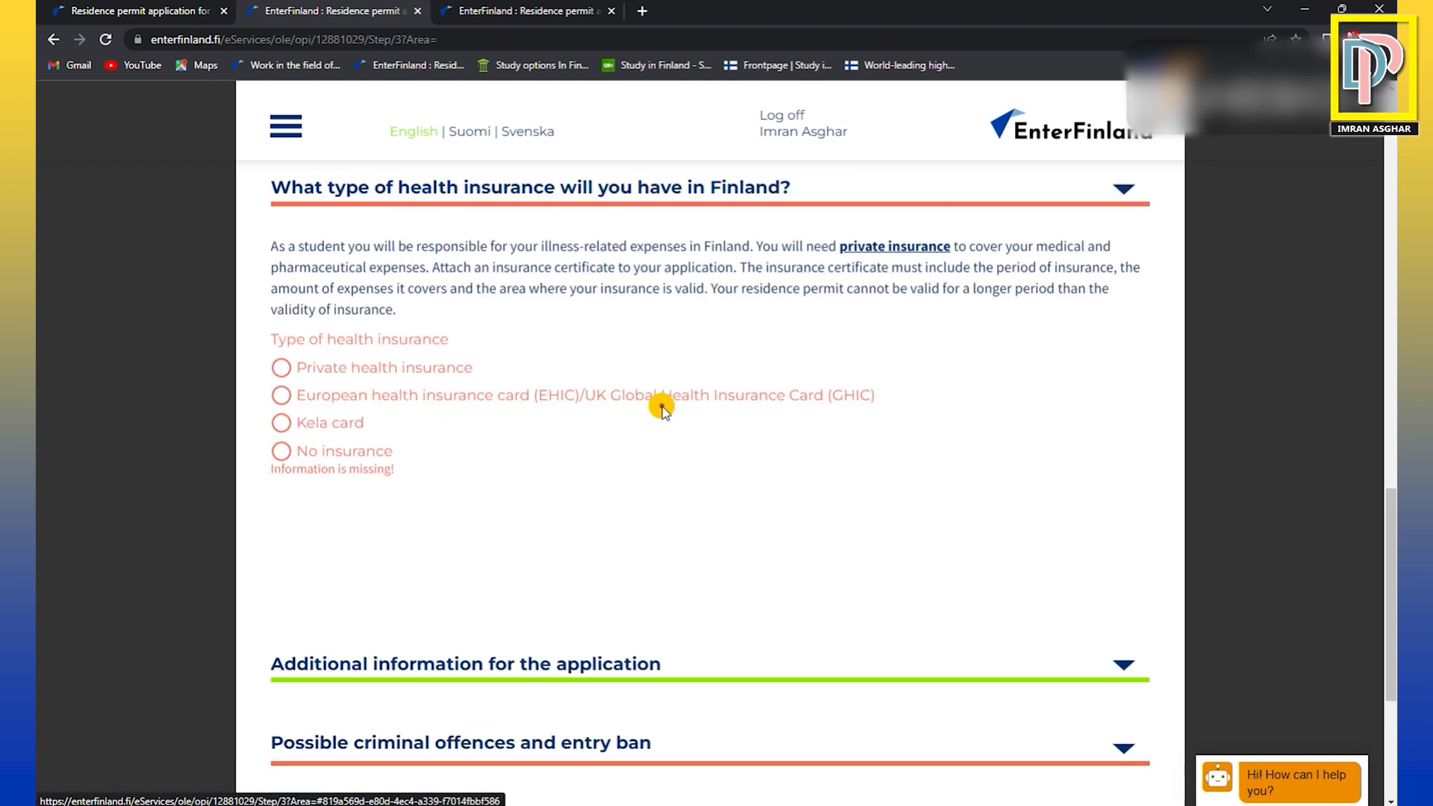
pyautogui.click(281, 360)
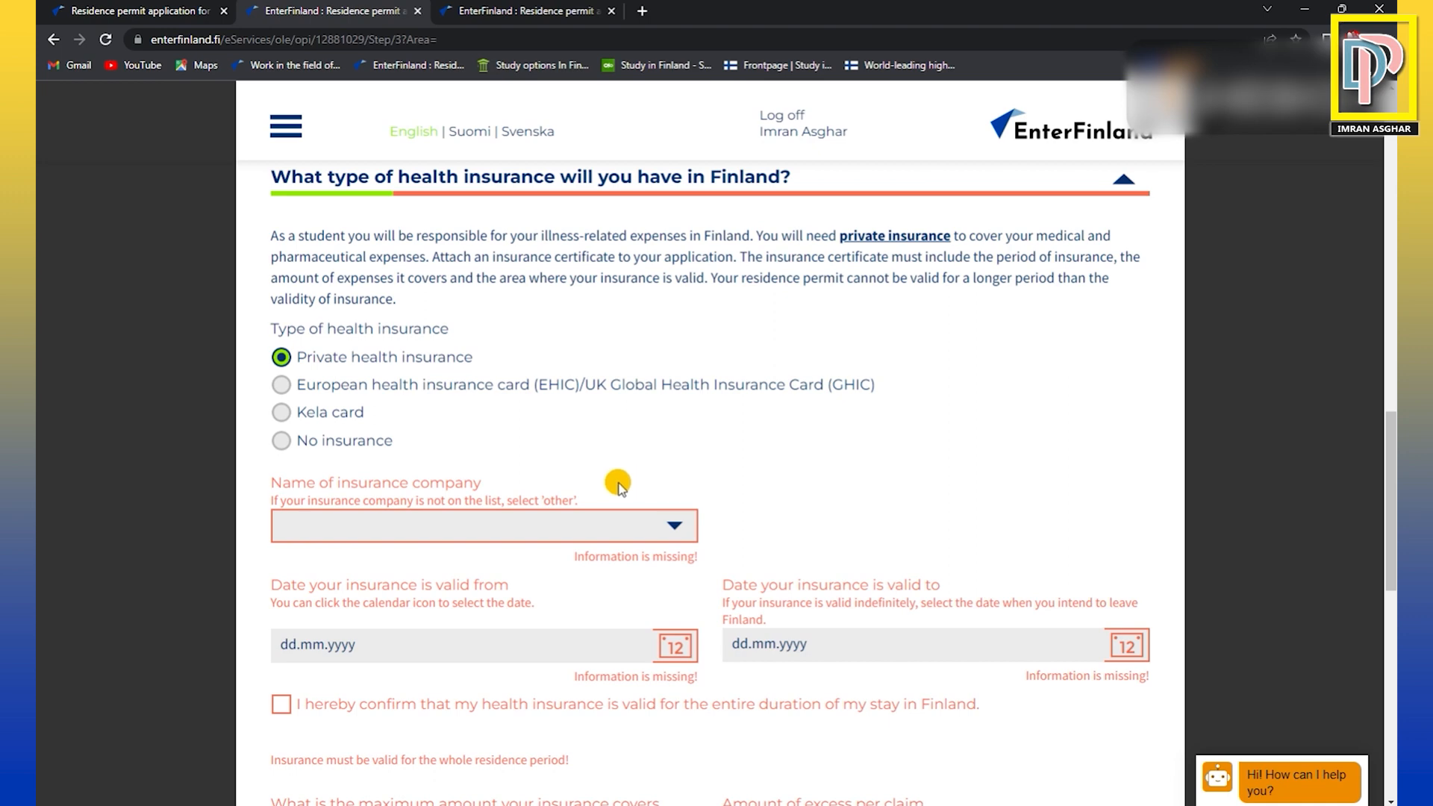
# Set the name of the insurance company to Other after checking the insurance validity date fields.
pyautogui.scroll(-2, 617, 485)
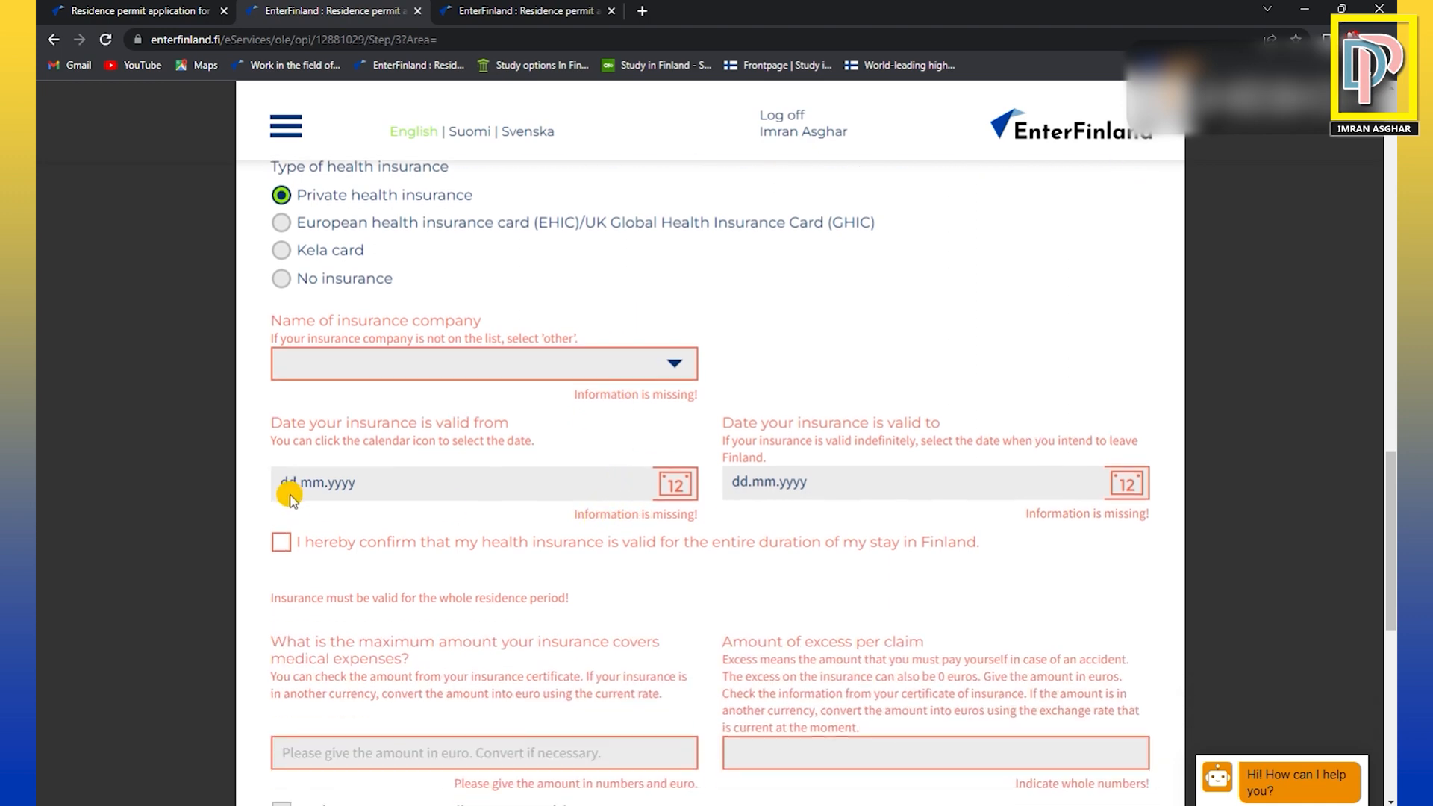
pyautogui.moveTo(282, 483); pyautogui.dragTo(361, 485)
pyautogui.click(369, 485)
pyautogui.moveTo(730, 483); pyautogui.dragTo(836, 487)
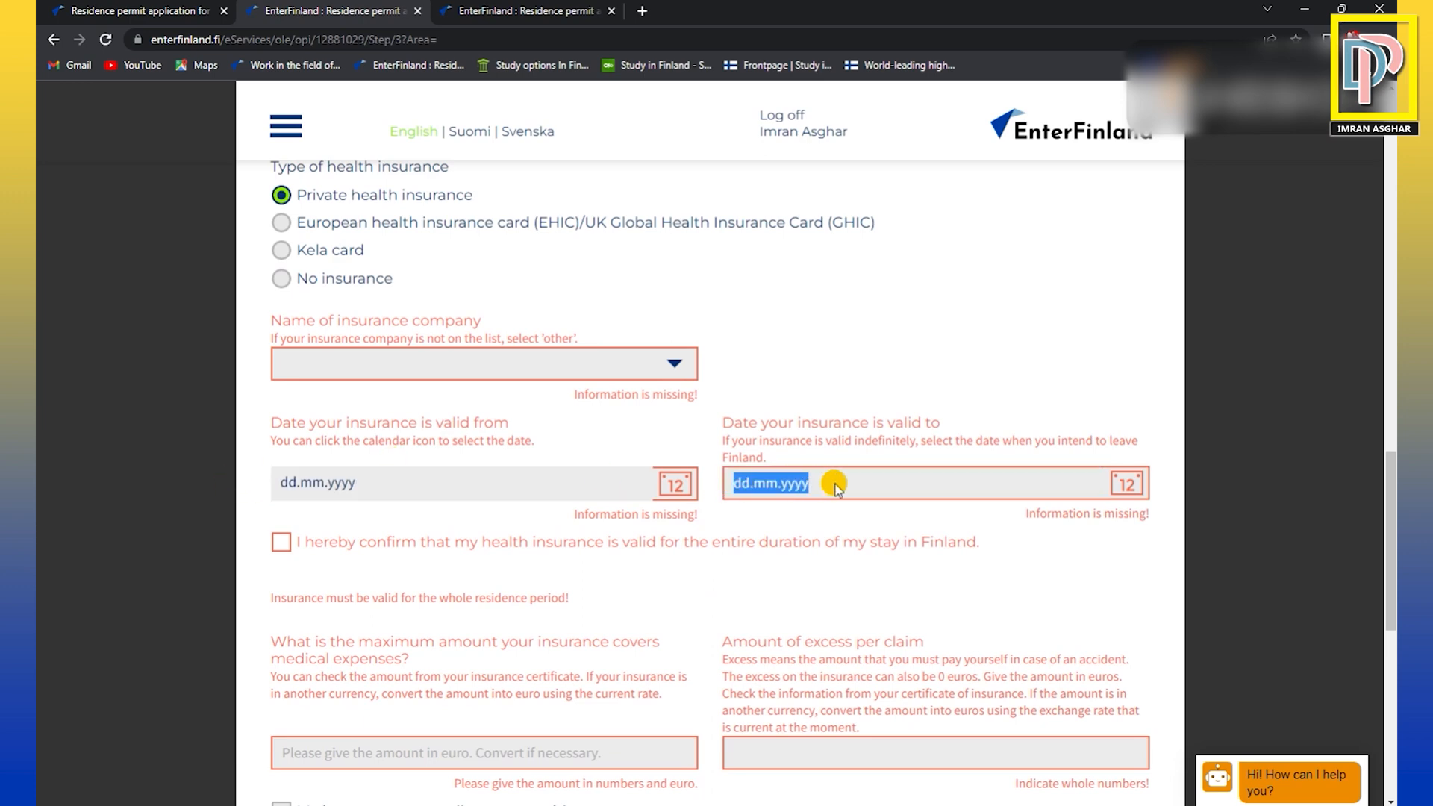
pyautogui.click(834, 487)
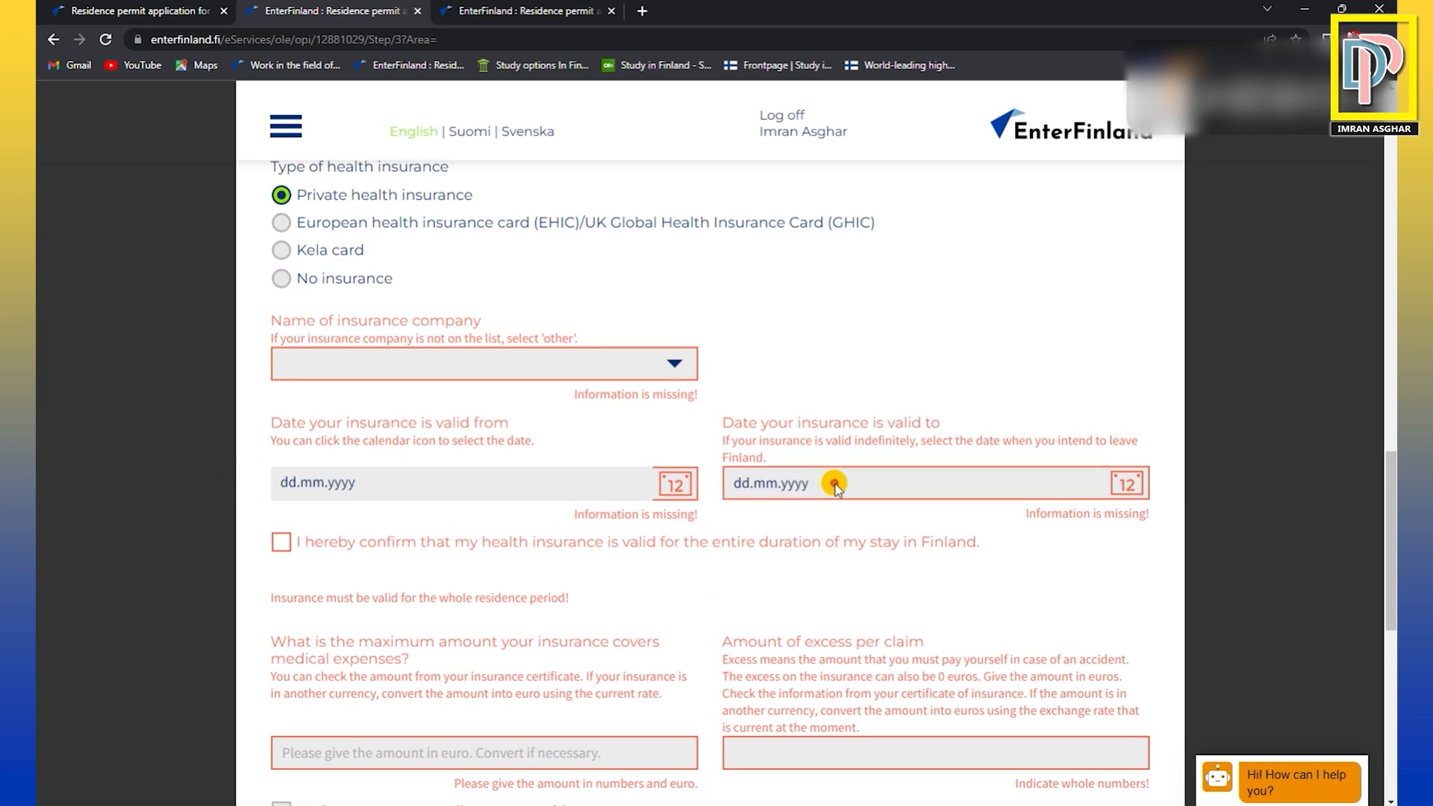
pyautogui.click(436, 371)
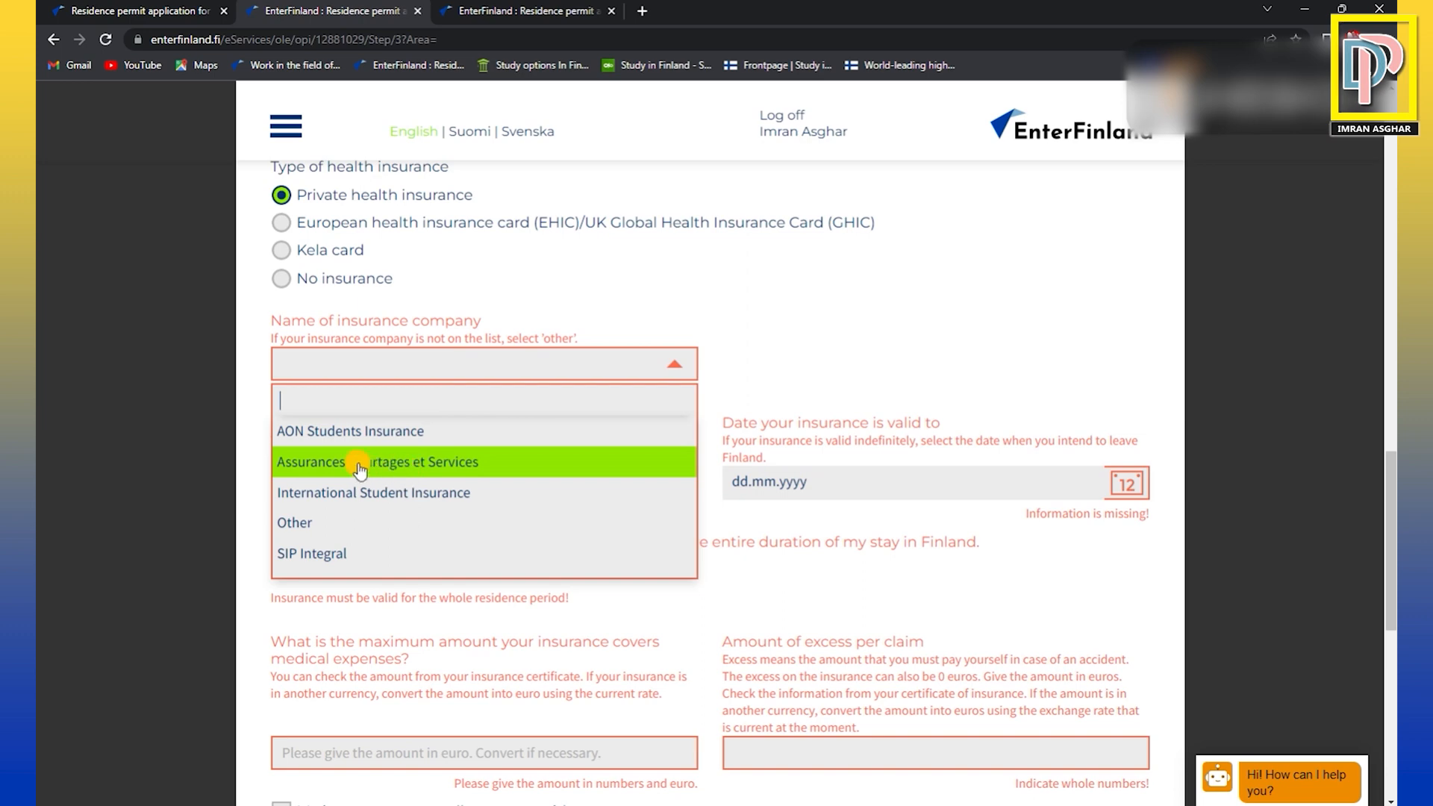
pyautogui.click(330, 530)
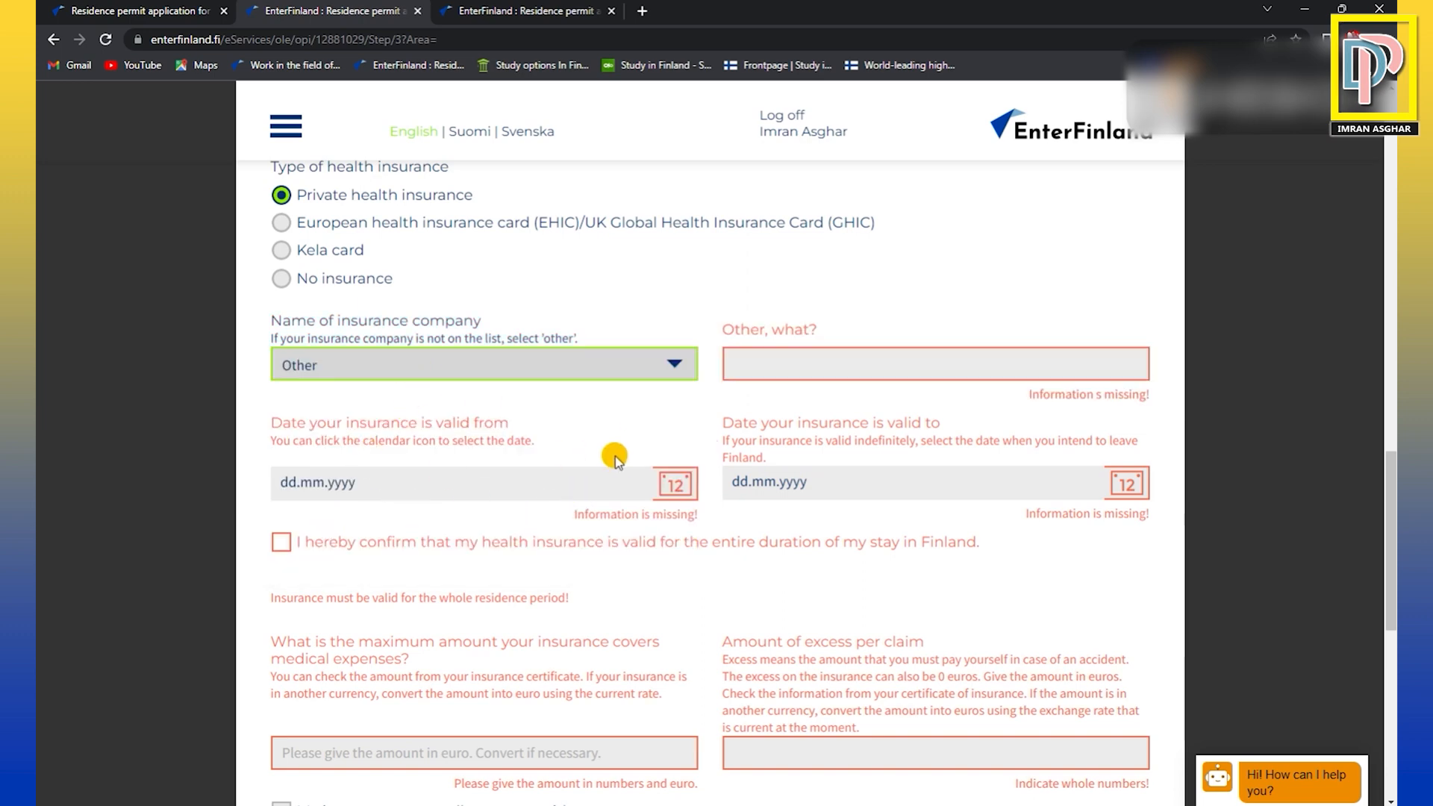
# Tick the confirmation that the health insurance is valid for the entire stay in Finland, and clear it again.
pyautogui.click(282, 543)
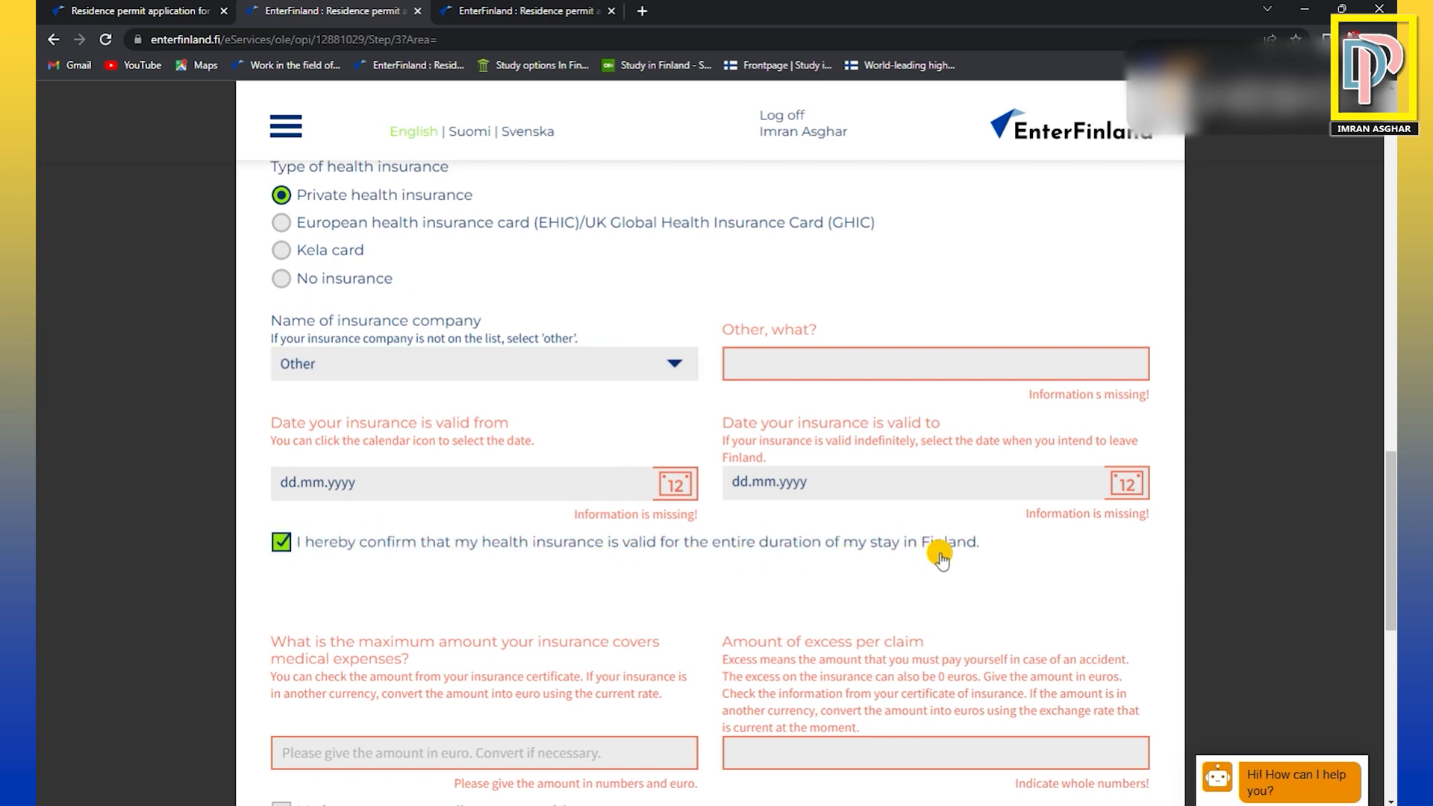
pyautogui.scroll(-1, 944, 560)
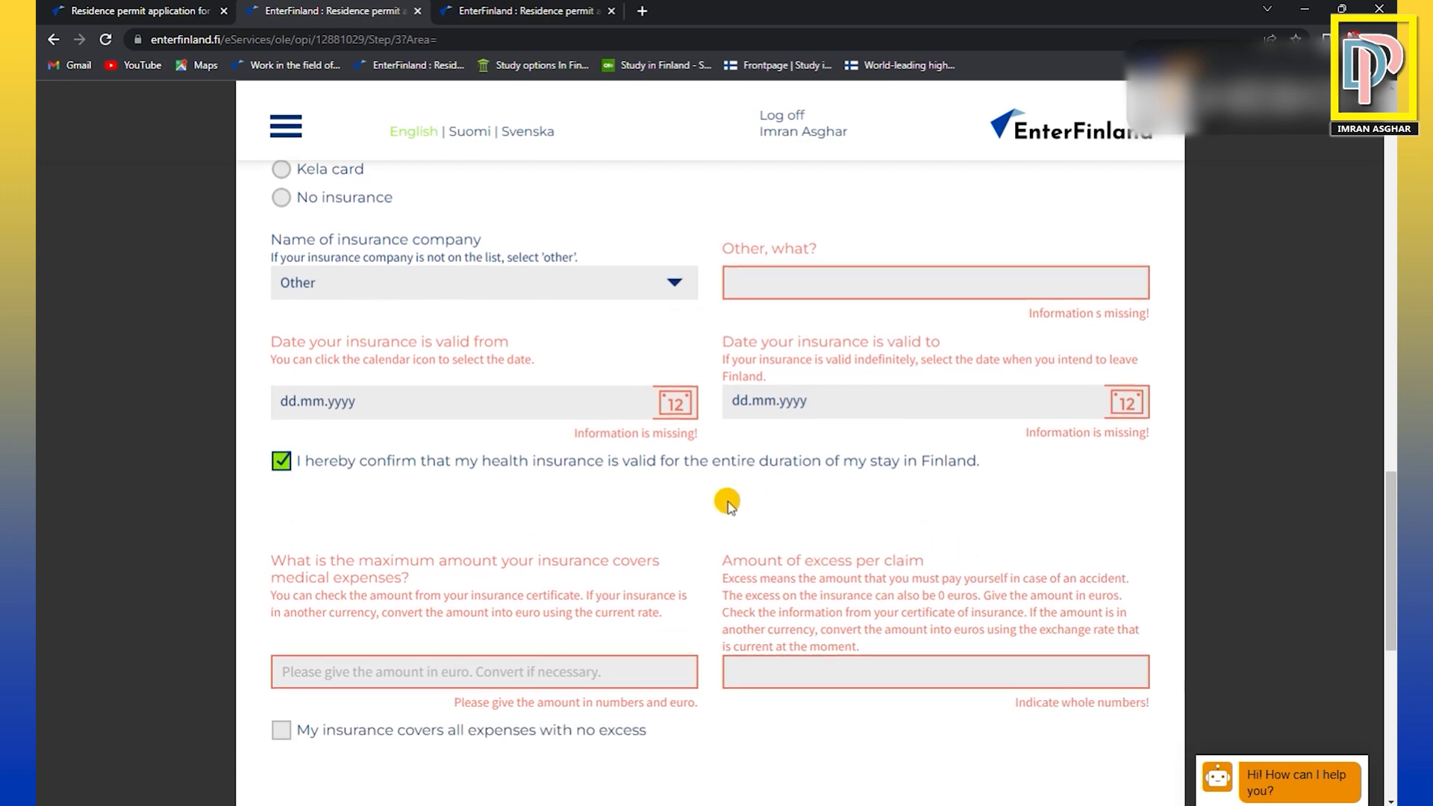
pyautogui.scroll(-2, 530, 522)
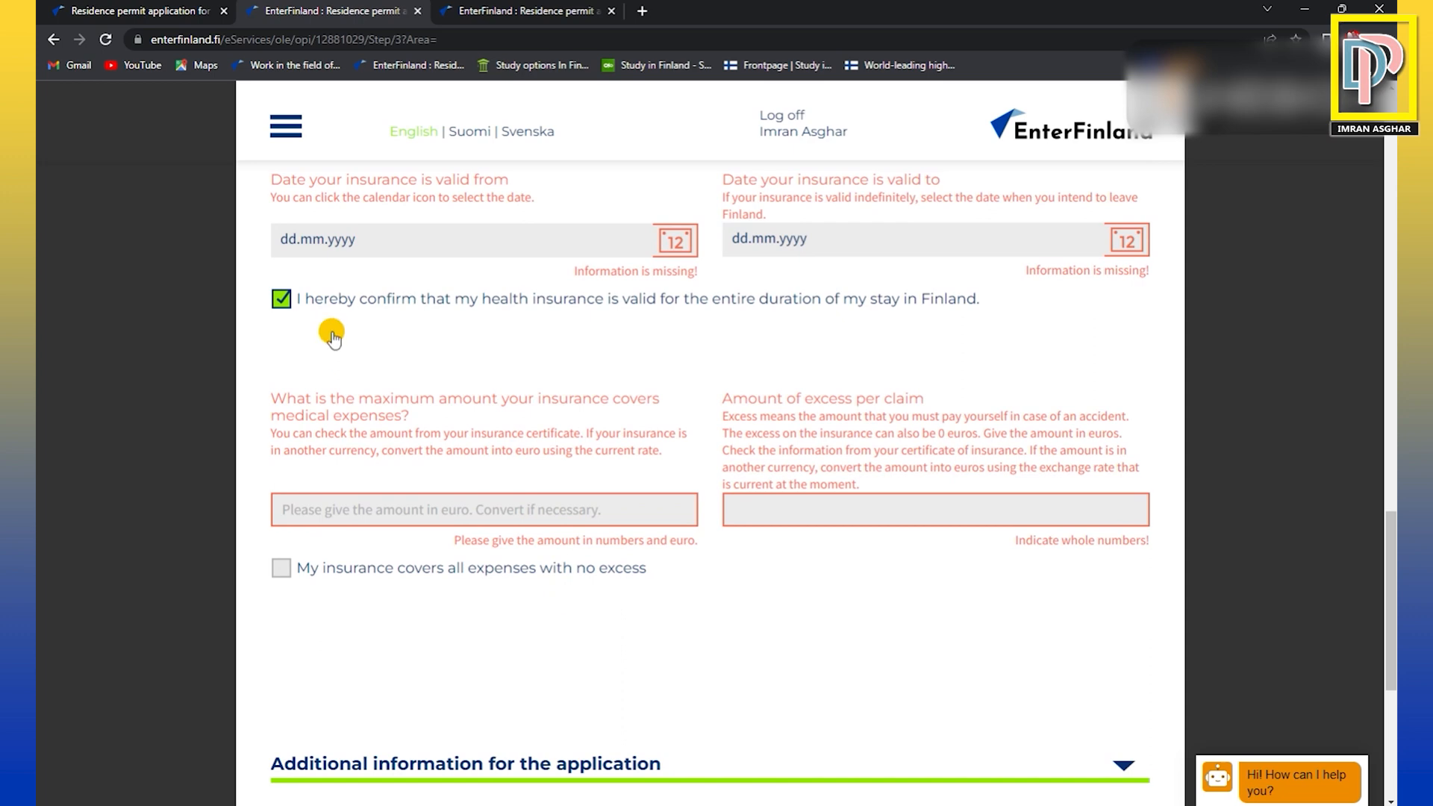
pyautogui.click(285, 299)
pyautogui.click(284, 299)
# Declare that the insurance covers all expenses with no excess.
pyautogui.scroll(2, 448, 381)
pyautogui.scroll(2, 451, 385)
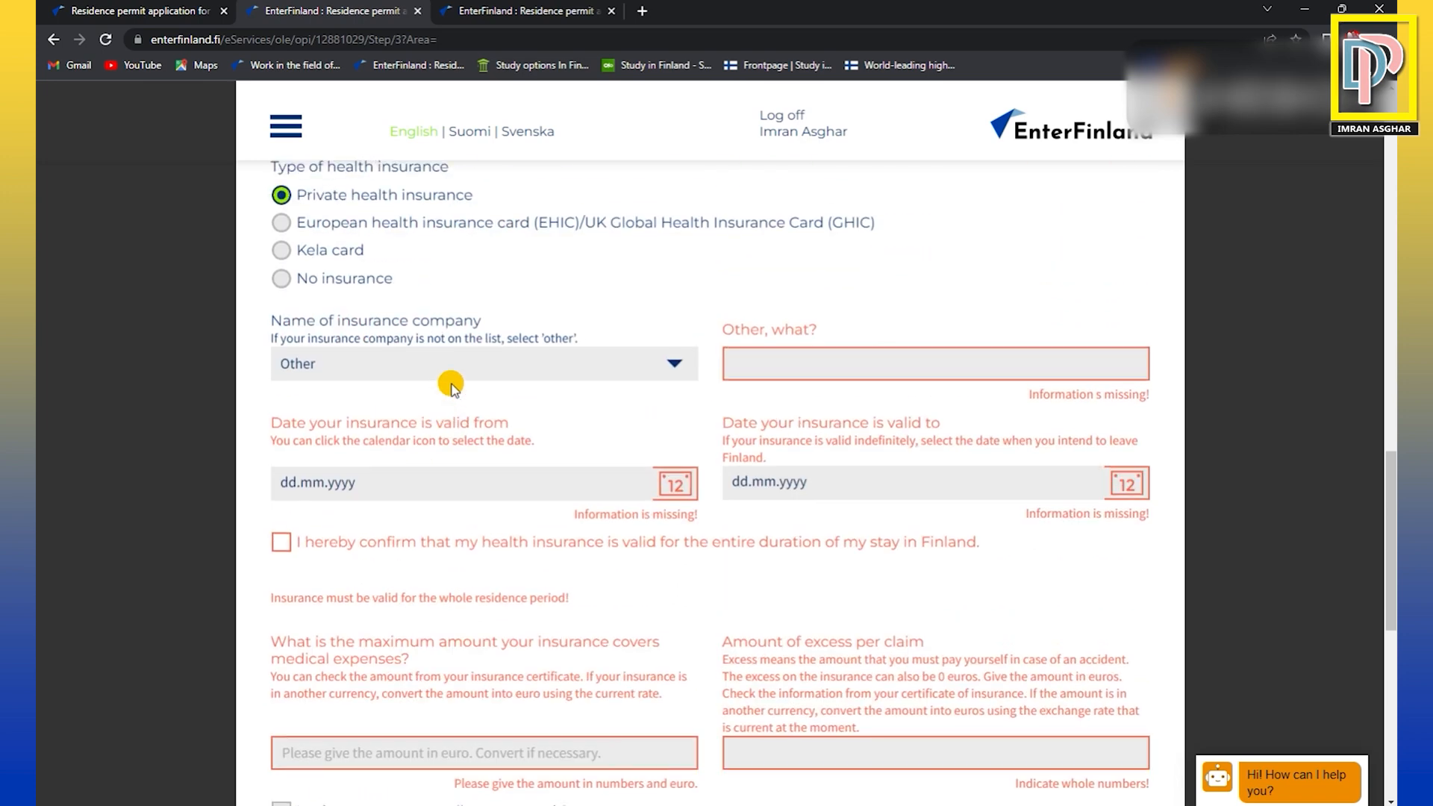
pyautogui.scroll(-2, 450, 385)
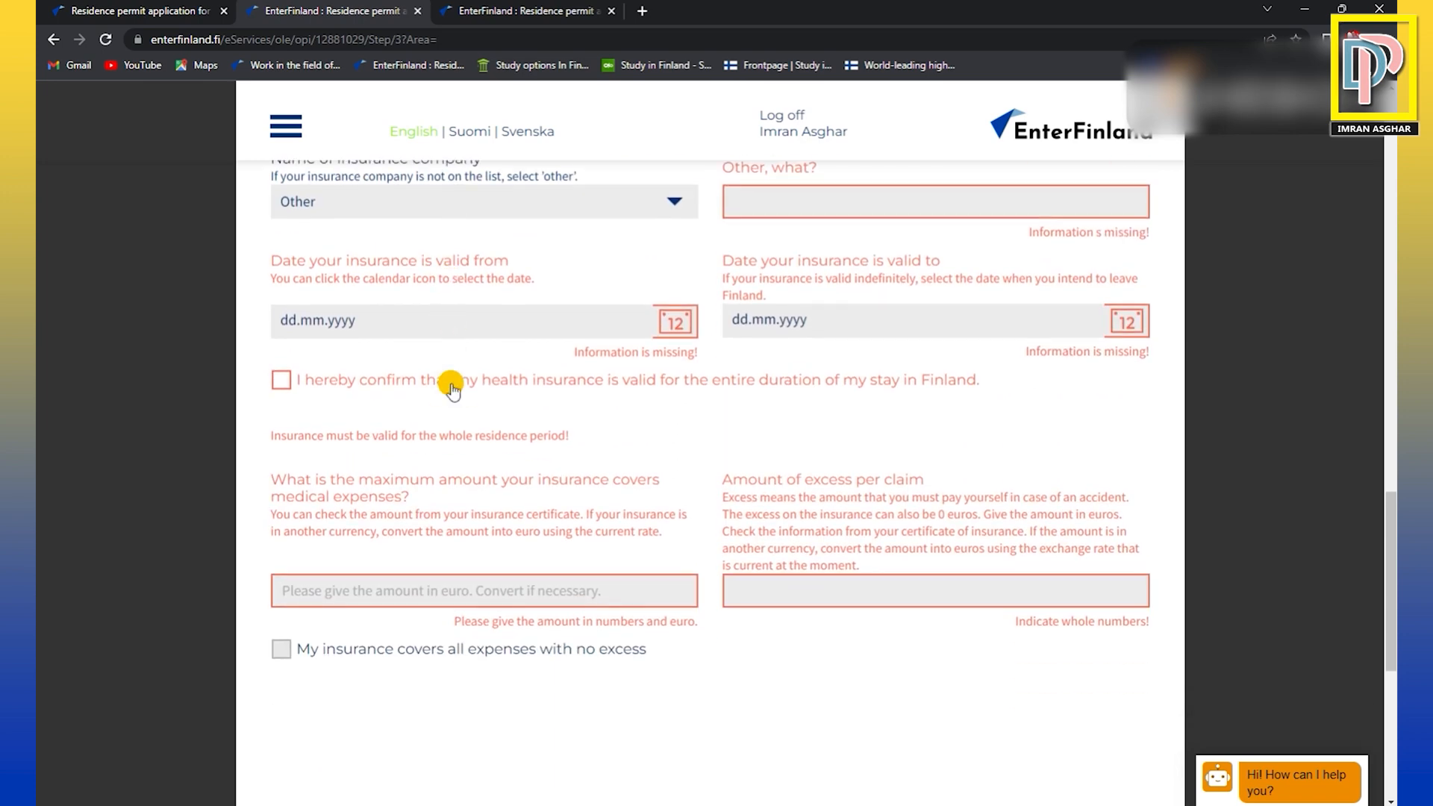
pyautogui.scroll(-2, 452, 386)
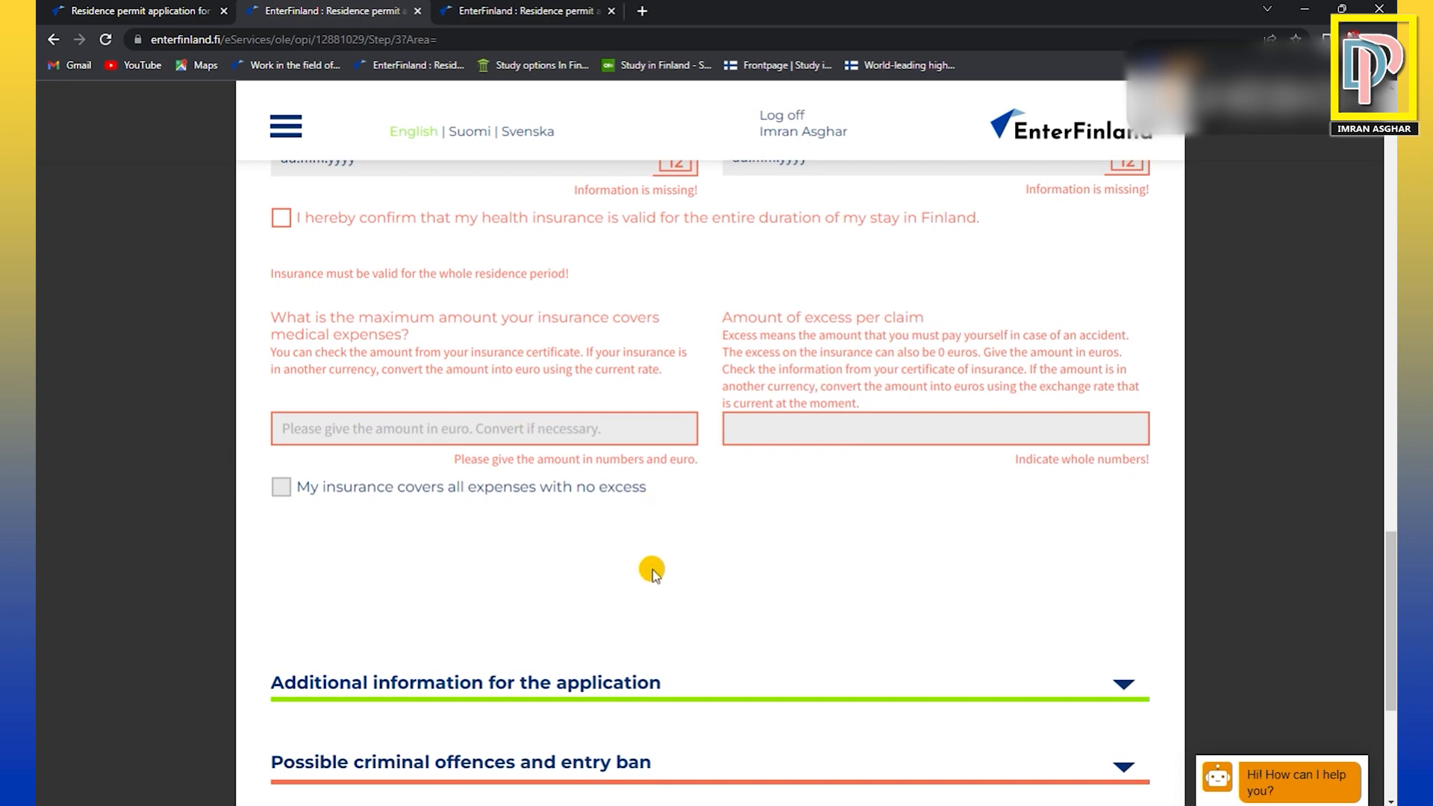
pyautogui.scroll(3, 648, 492)
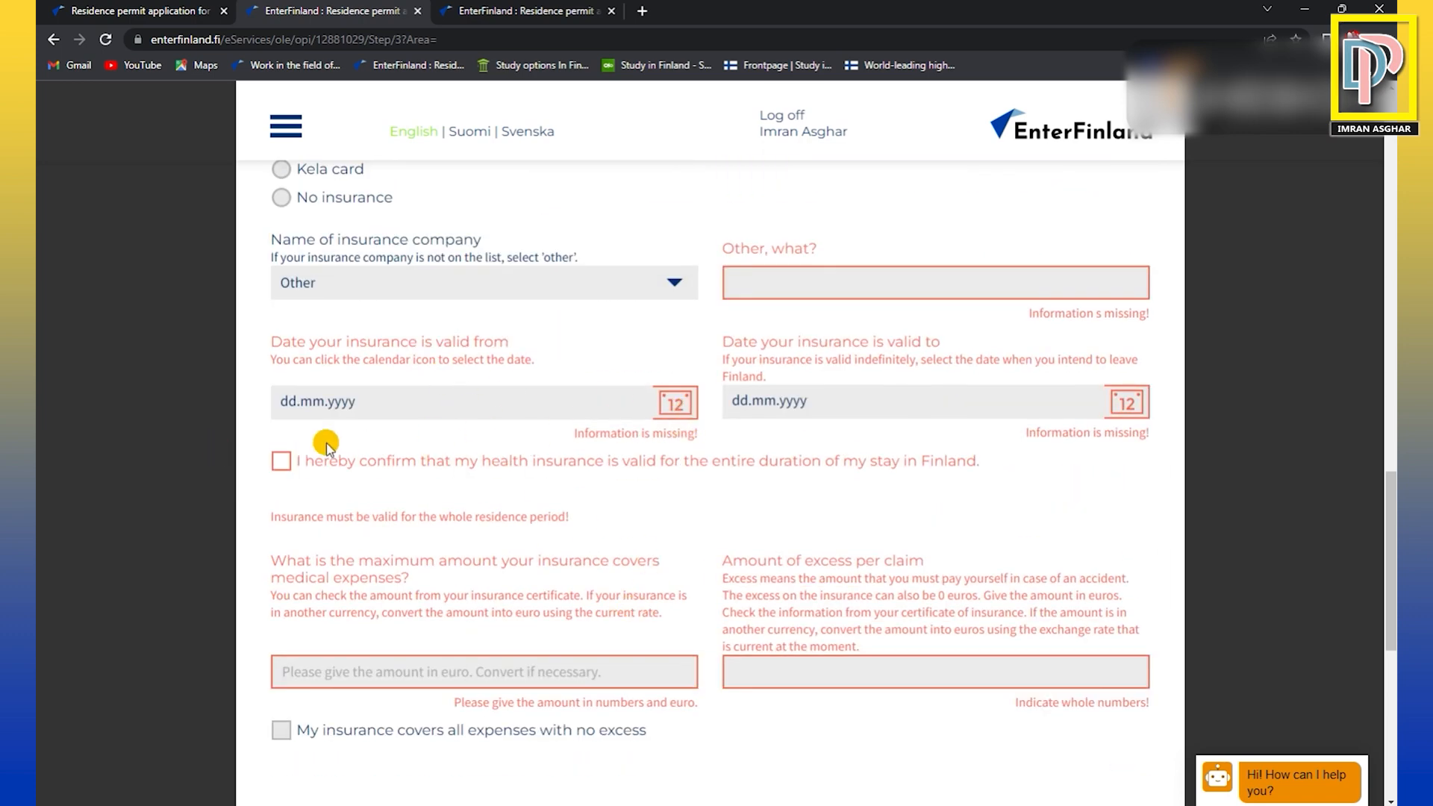
pyautogui.scroll(-1, 455, 459)
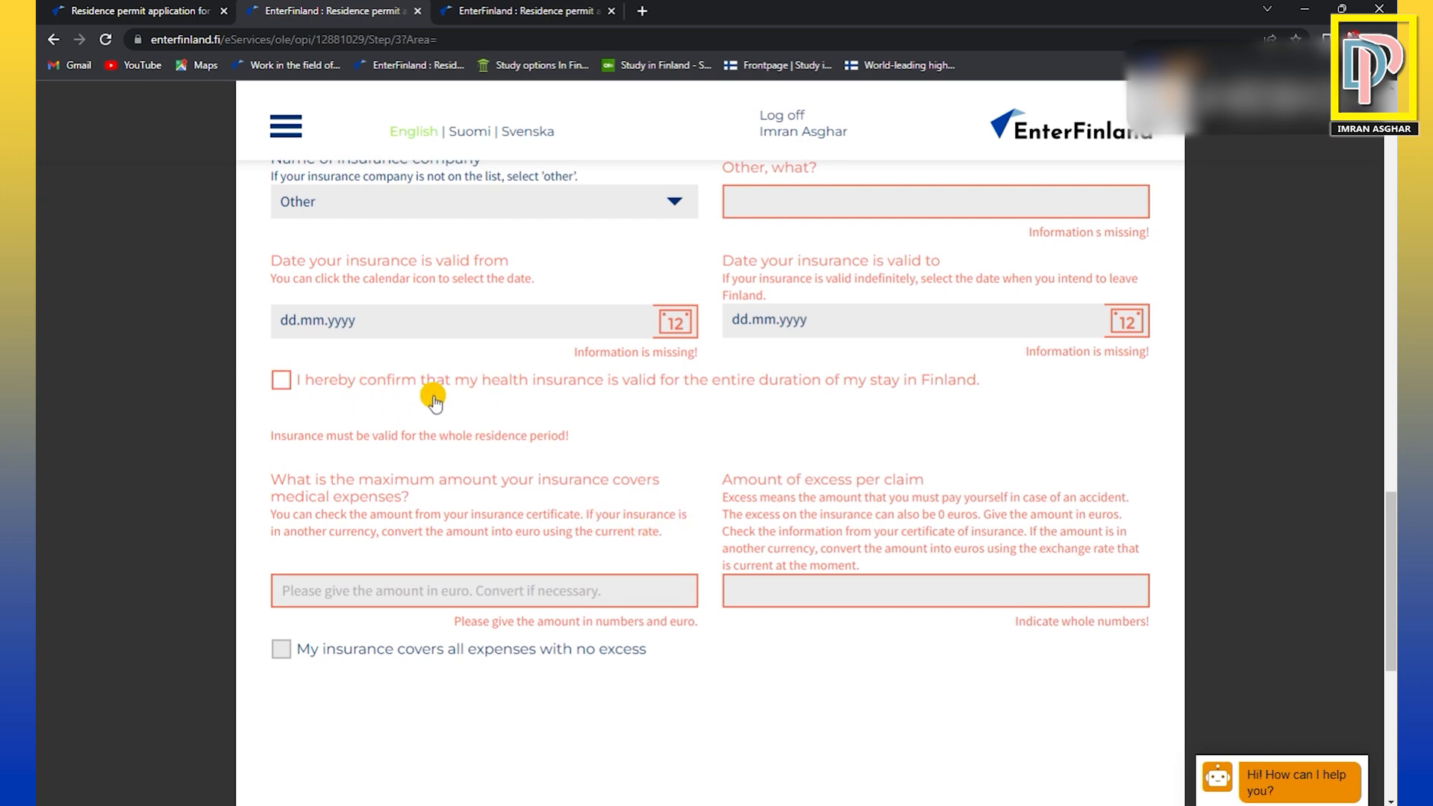
pyautogui.scroll(-2, 448, 396)
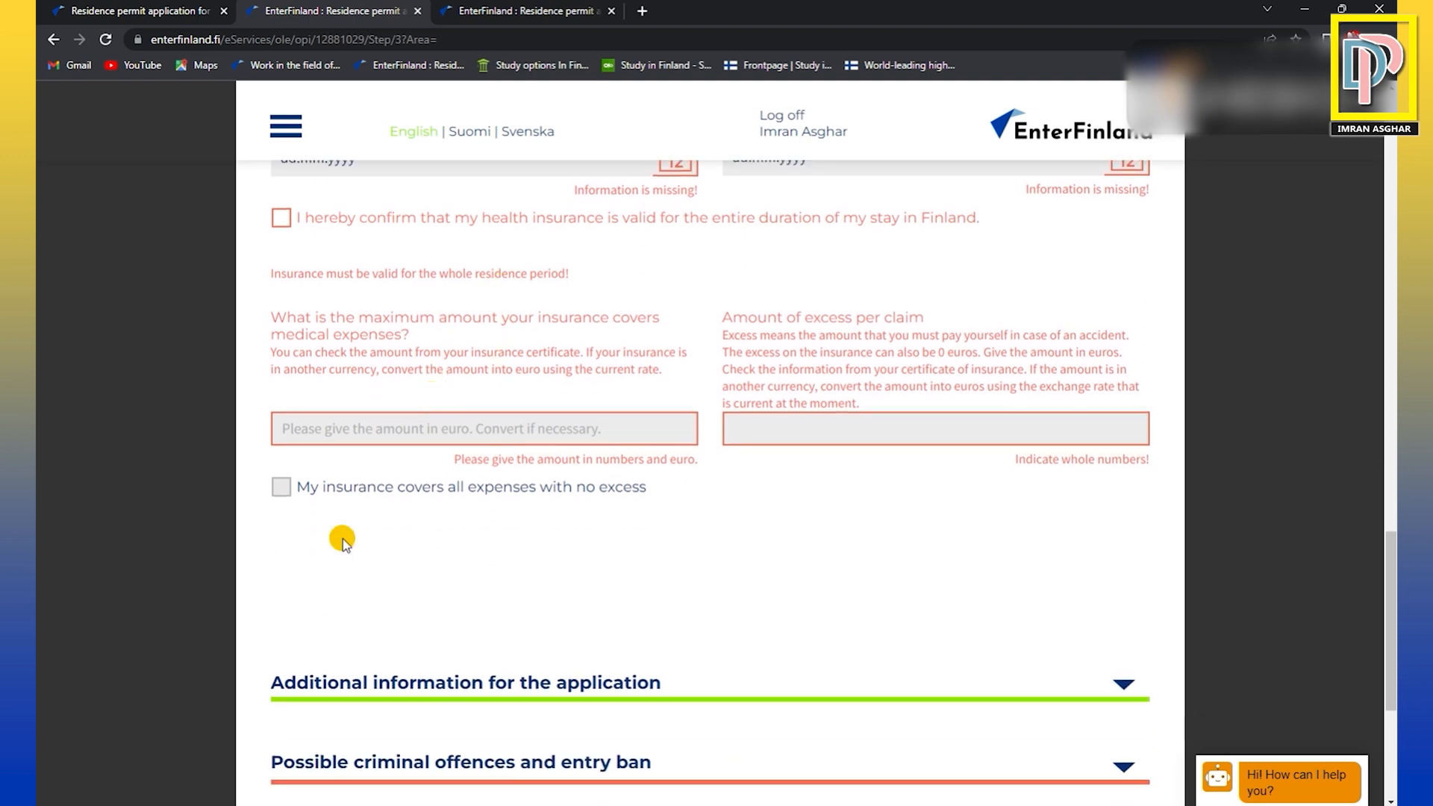
pyautogui.click(281, 484)
pyautogui.scroll(-2, 720, 515)
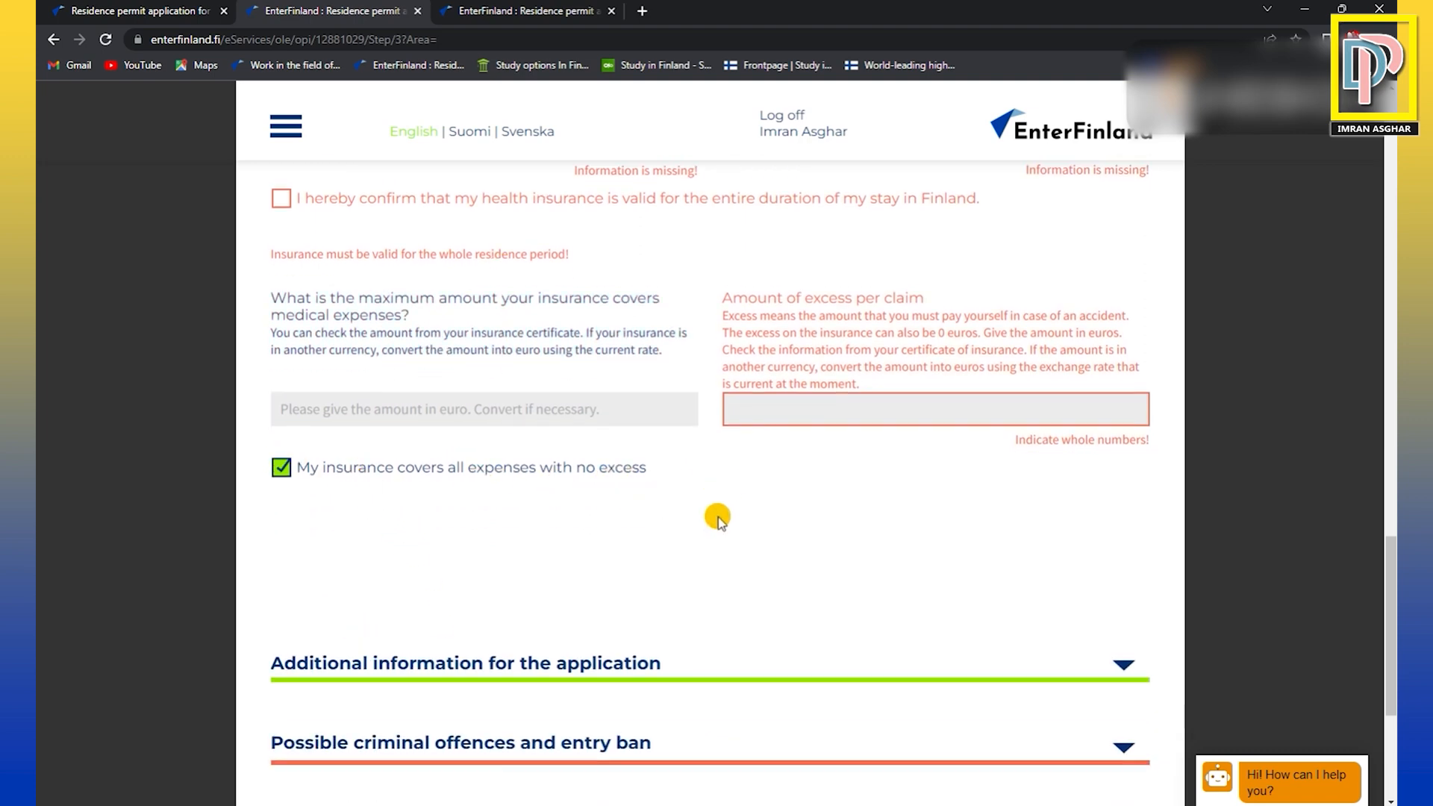
# Open the additional information section and the section on possible criminal offences and entry ban.
pyautogui.click(475, 522)
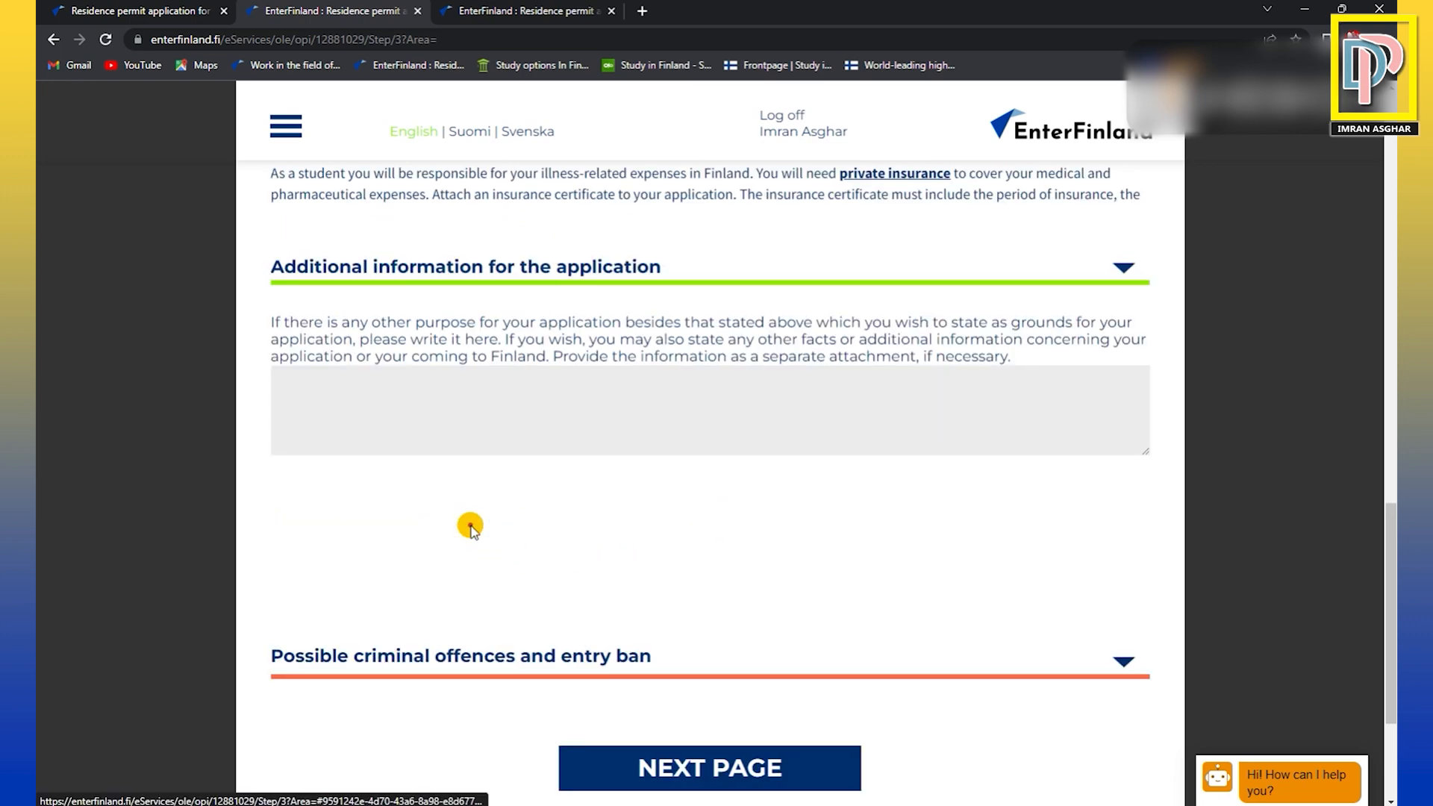
pyautogui.scroll(-1, 752, 520)
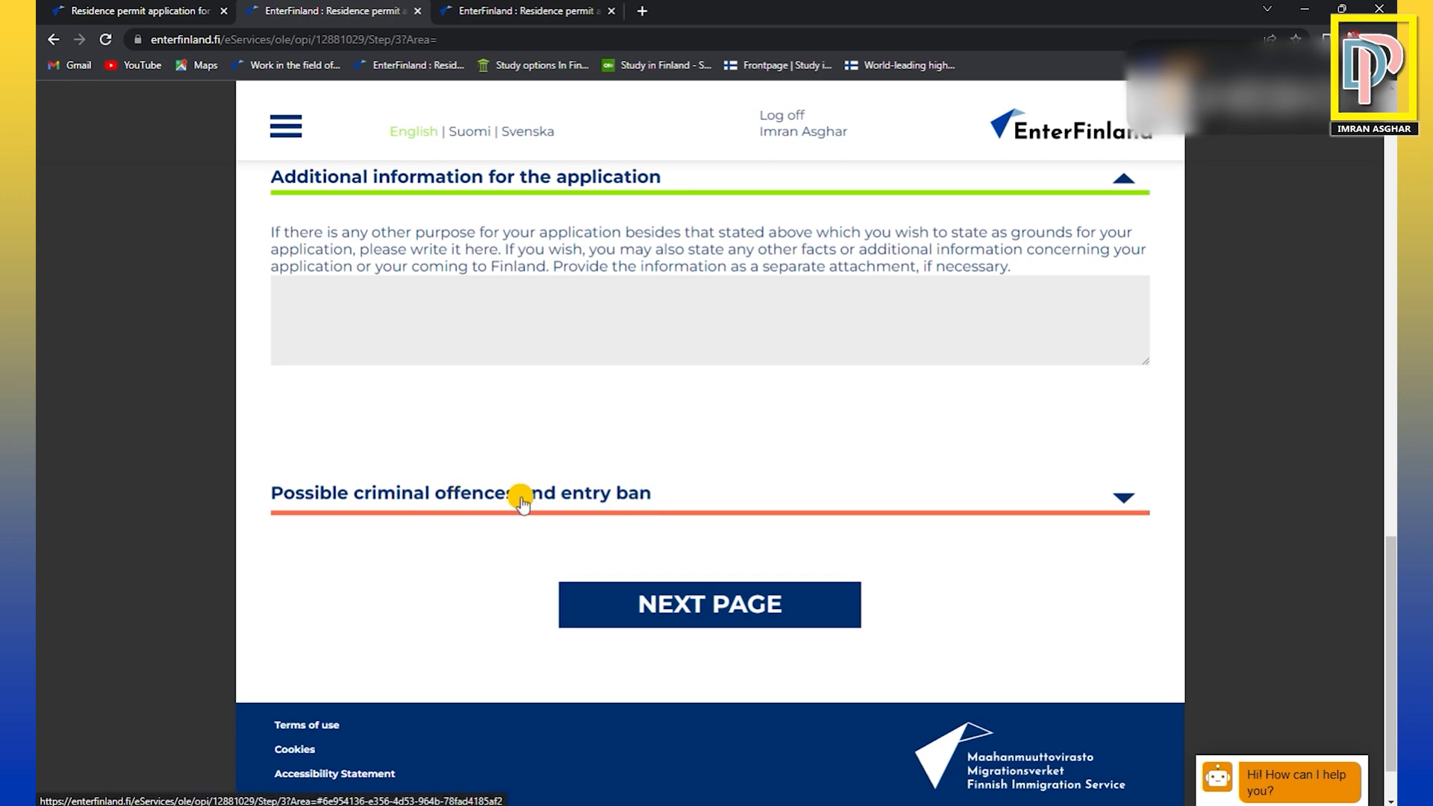
pyautogui.click(595, 493)
pyautogui.scroll(-2, 595, 409)
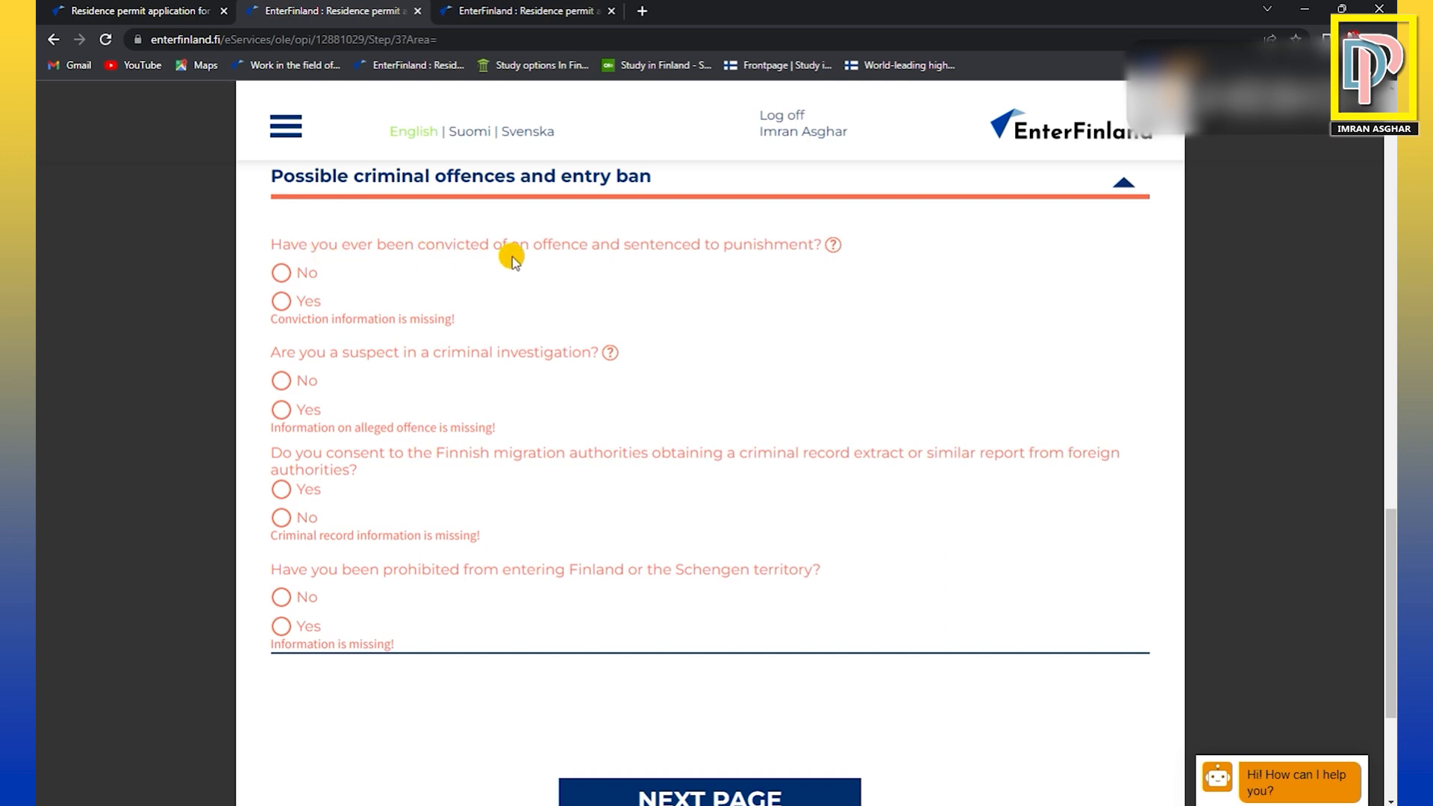
# Answer Yes to the conviction and criminal investigation questions, and review the offence details requested.
pyautogui.click(281, 301)
pyautogui.click(281, 409)
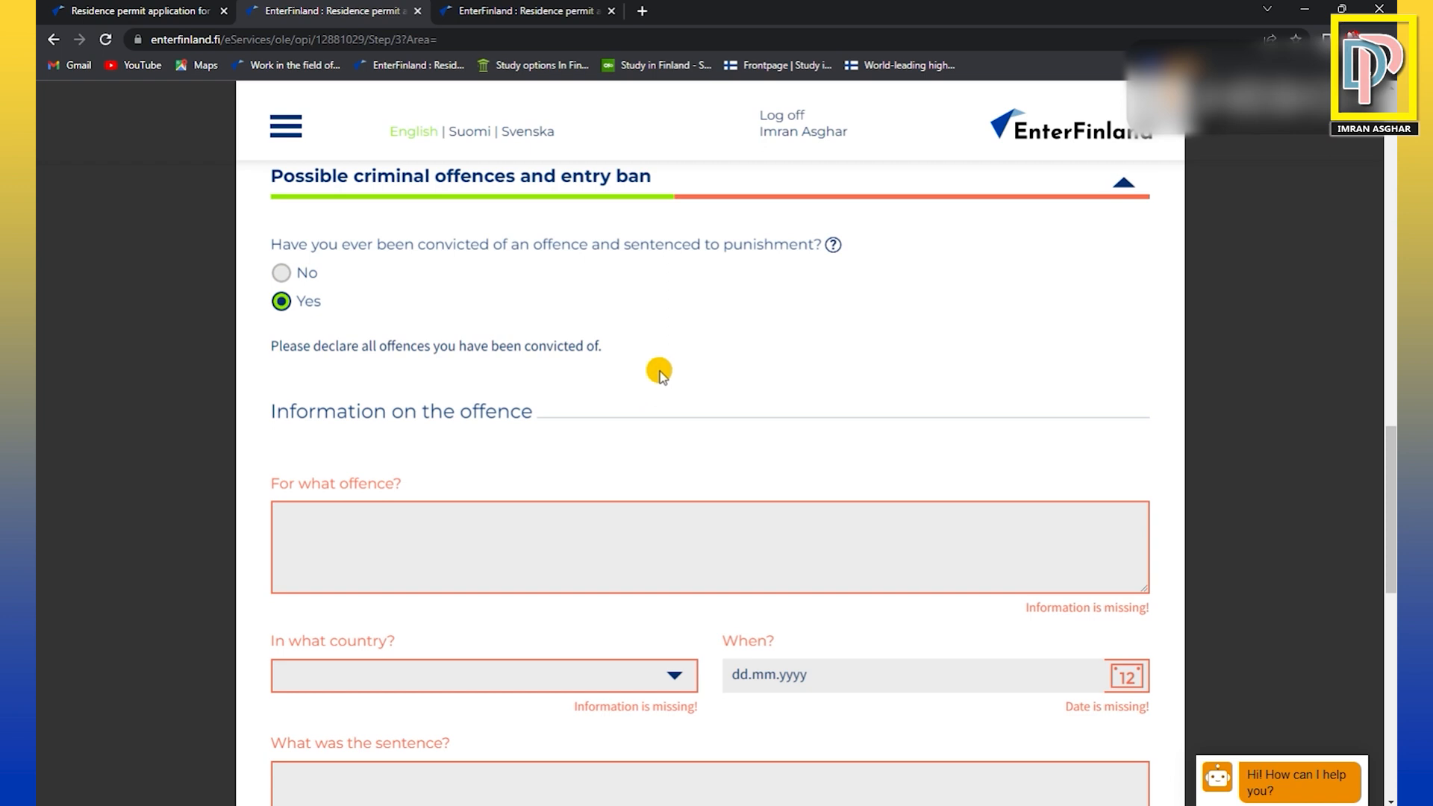
pyautogui.scroll(-1, 596, 359)
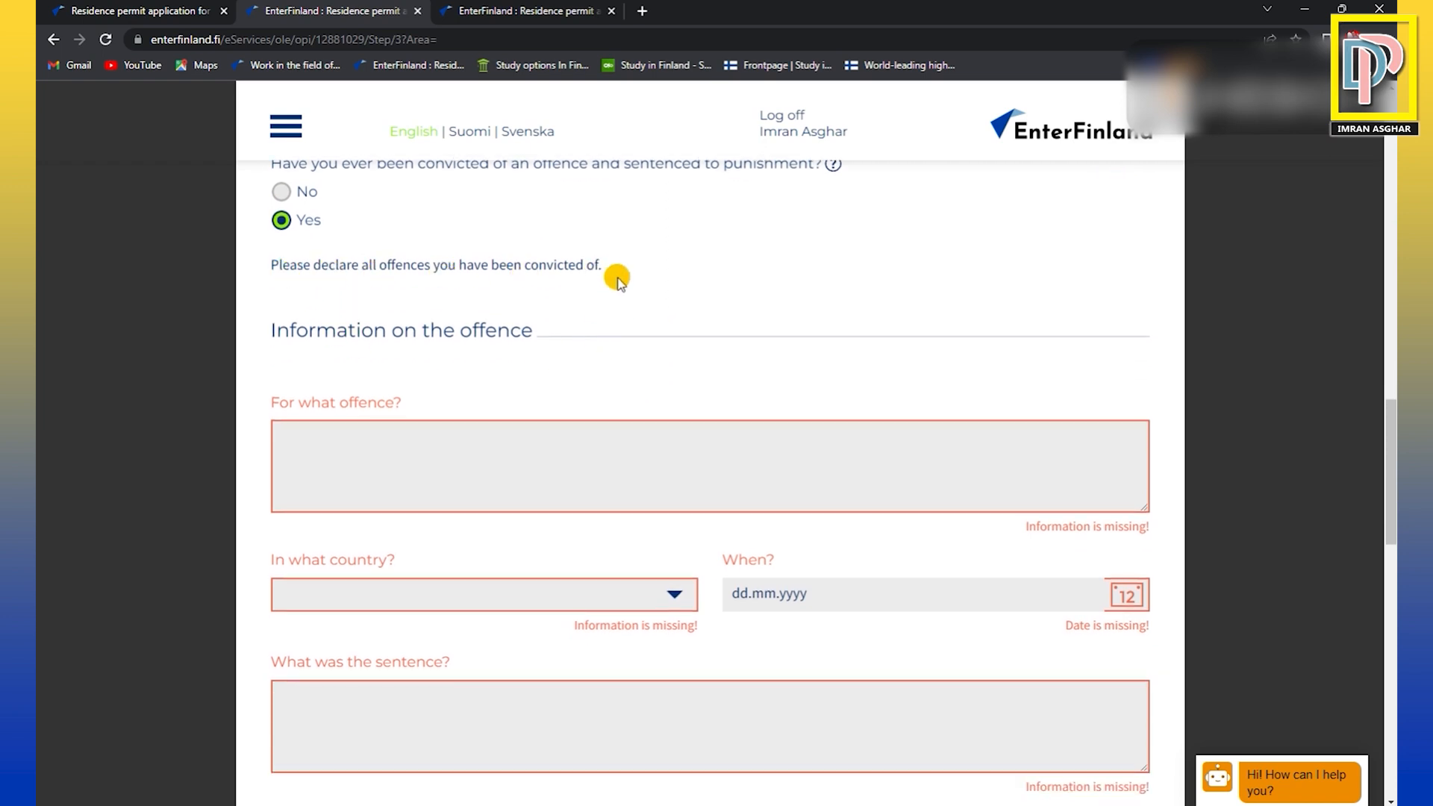
pyautogui.scroll(1, 616, 290)
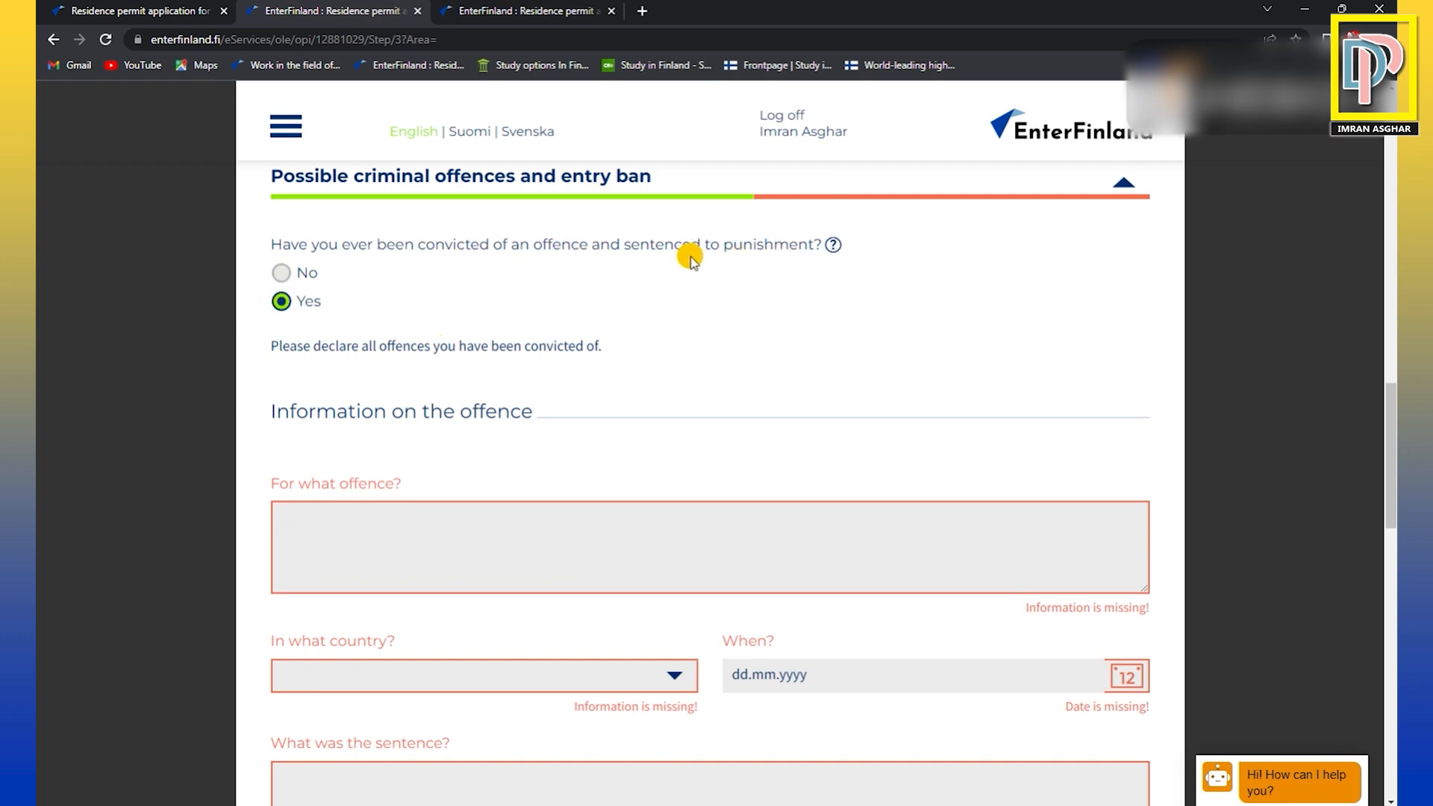
pyautogui.scroll(-1, 520, 310)
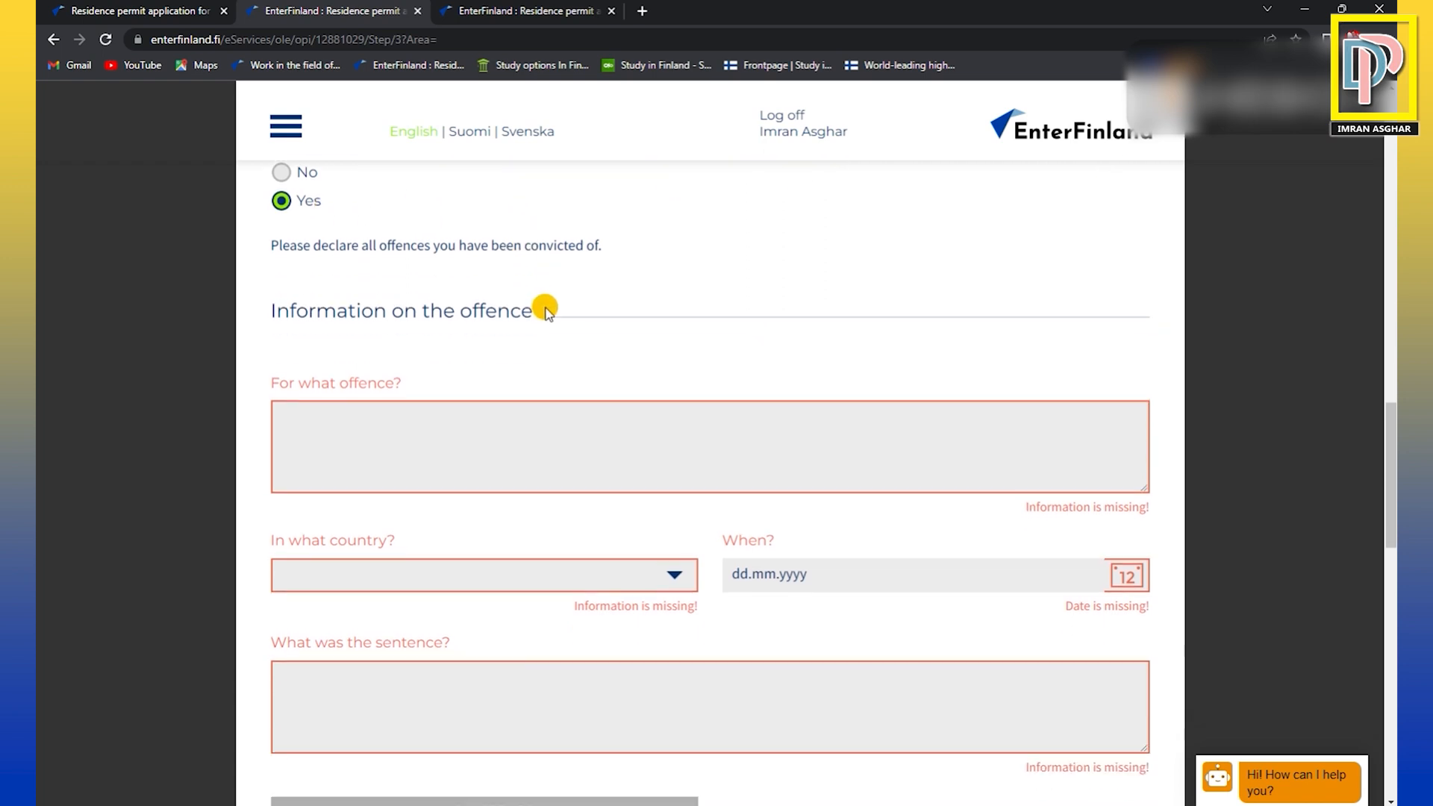
pyautogui.scroll(-3, 475, 263)
pyautogui.scroll(-3, 543, 252)
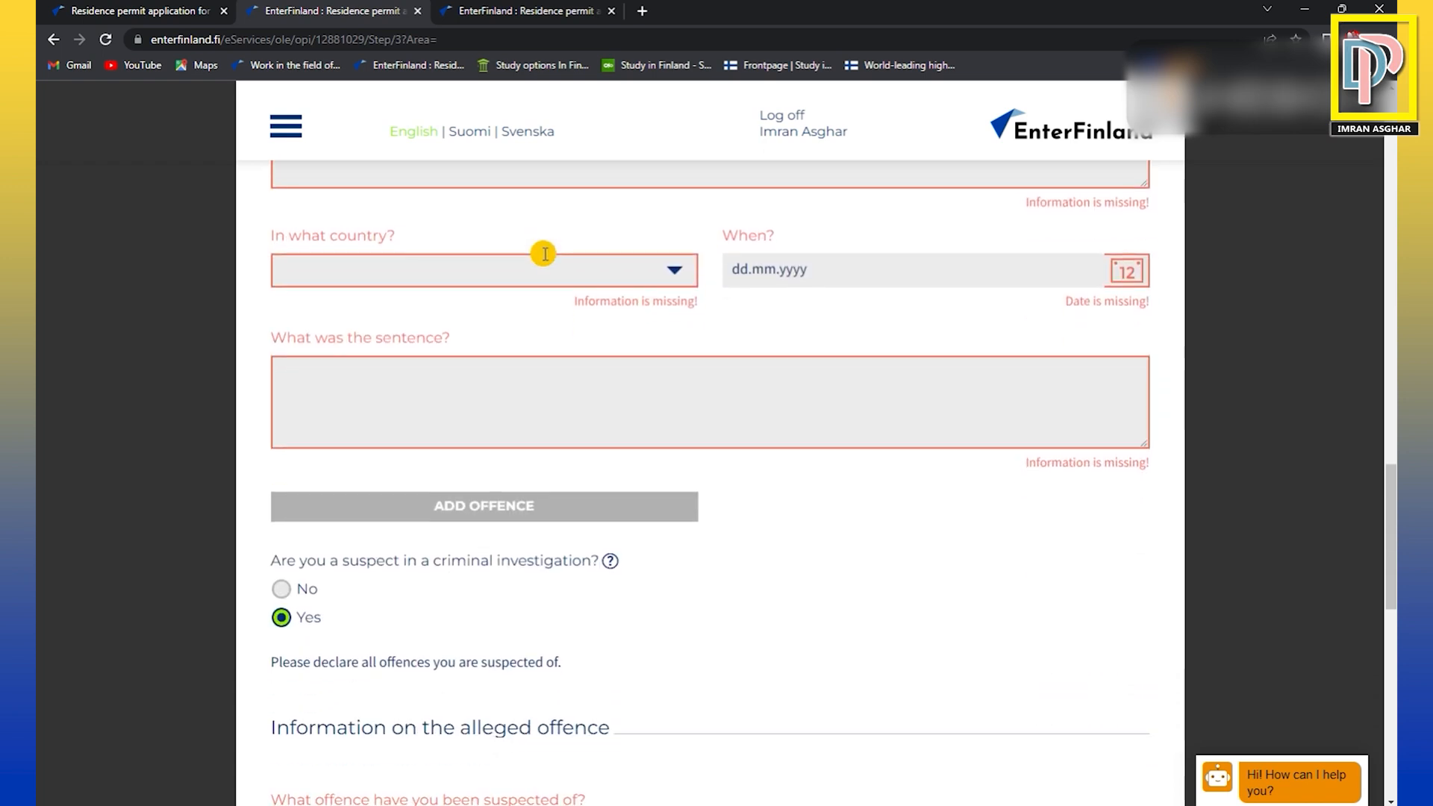
# Answer No to being a criminal suspect, Yes to the criminal record consent, and No to being prohibited from entering Finland or Schengen.
pyautogui.click(281, 428)
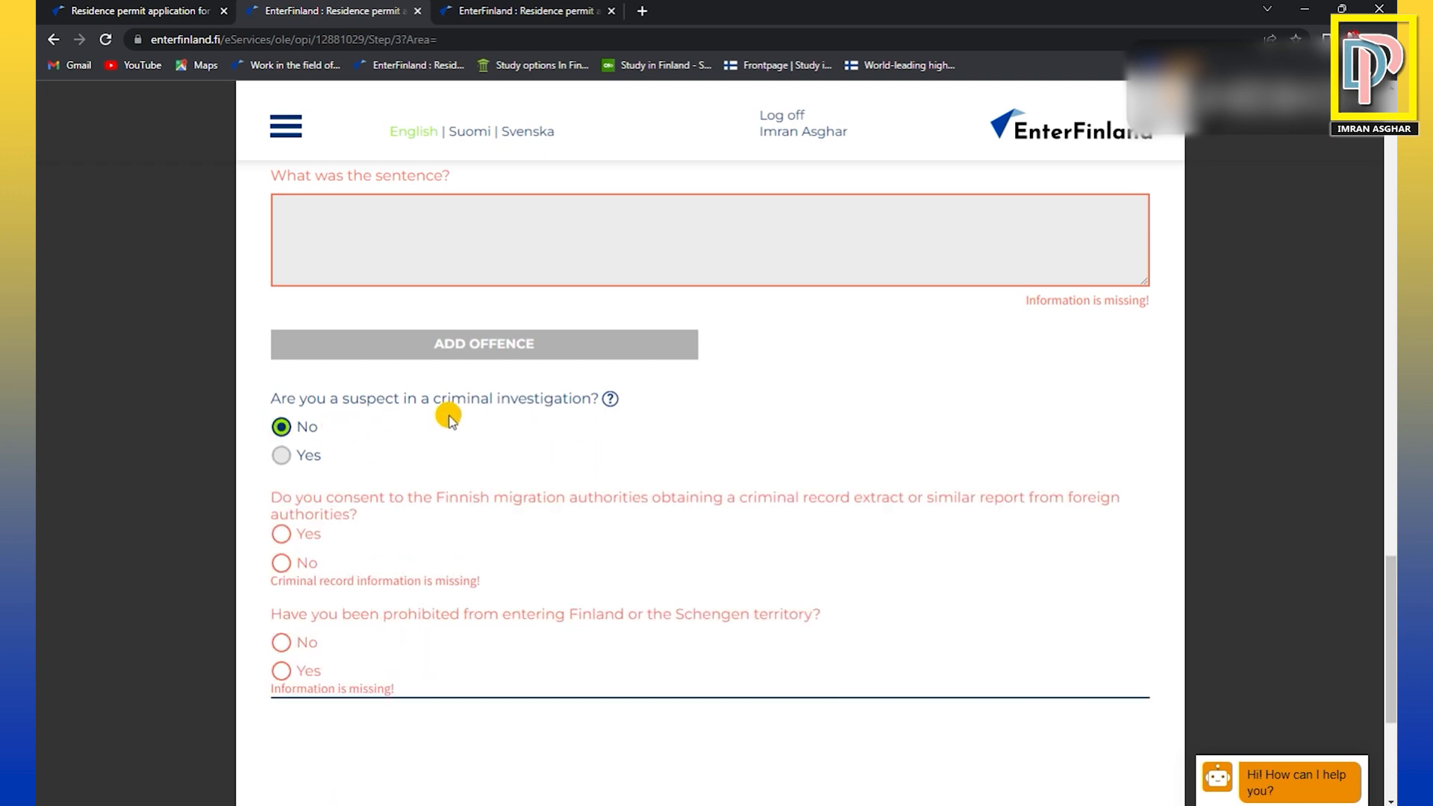
pyautogui.scroll(-2, 616, 407)
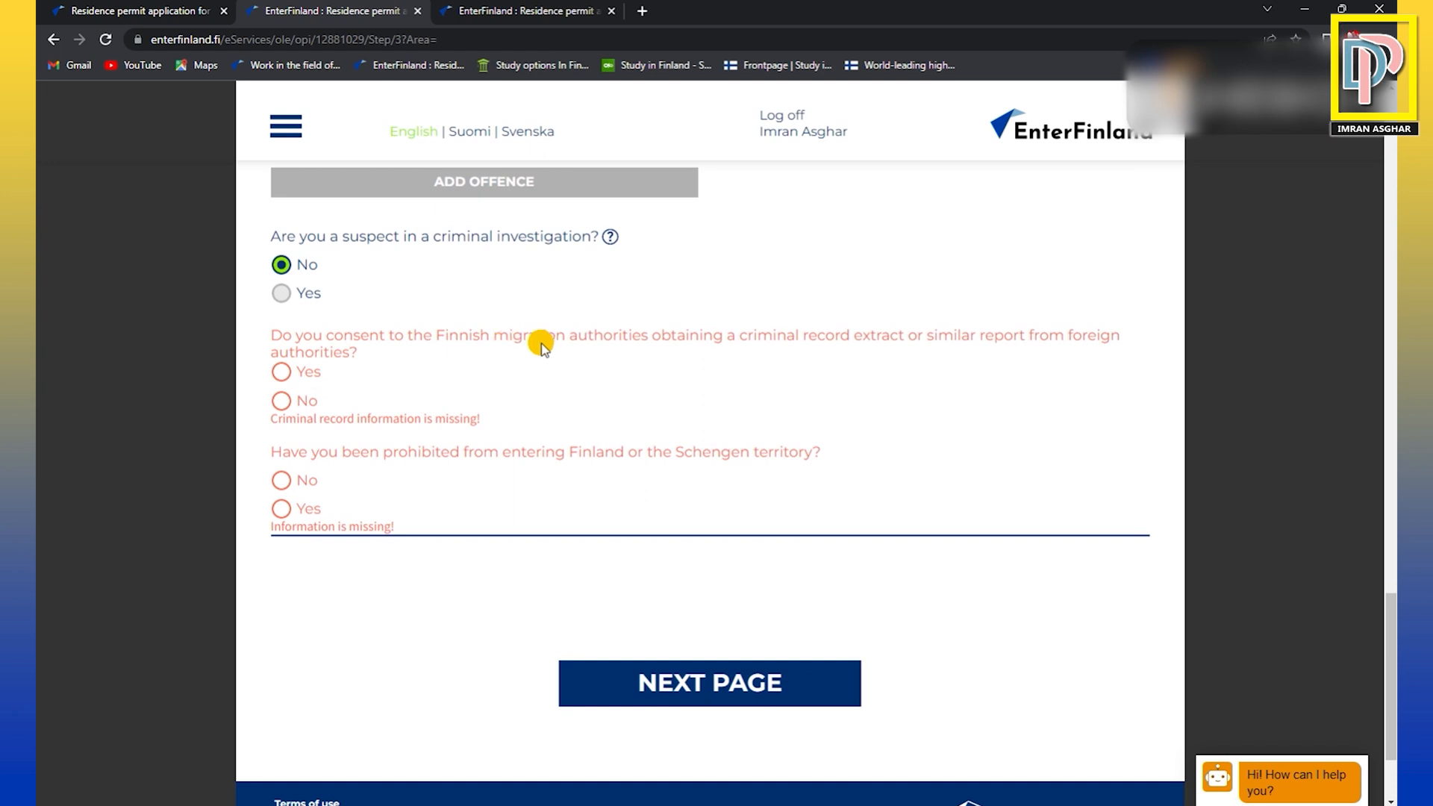
pyautogui.click(283, 372)
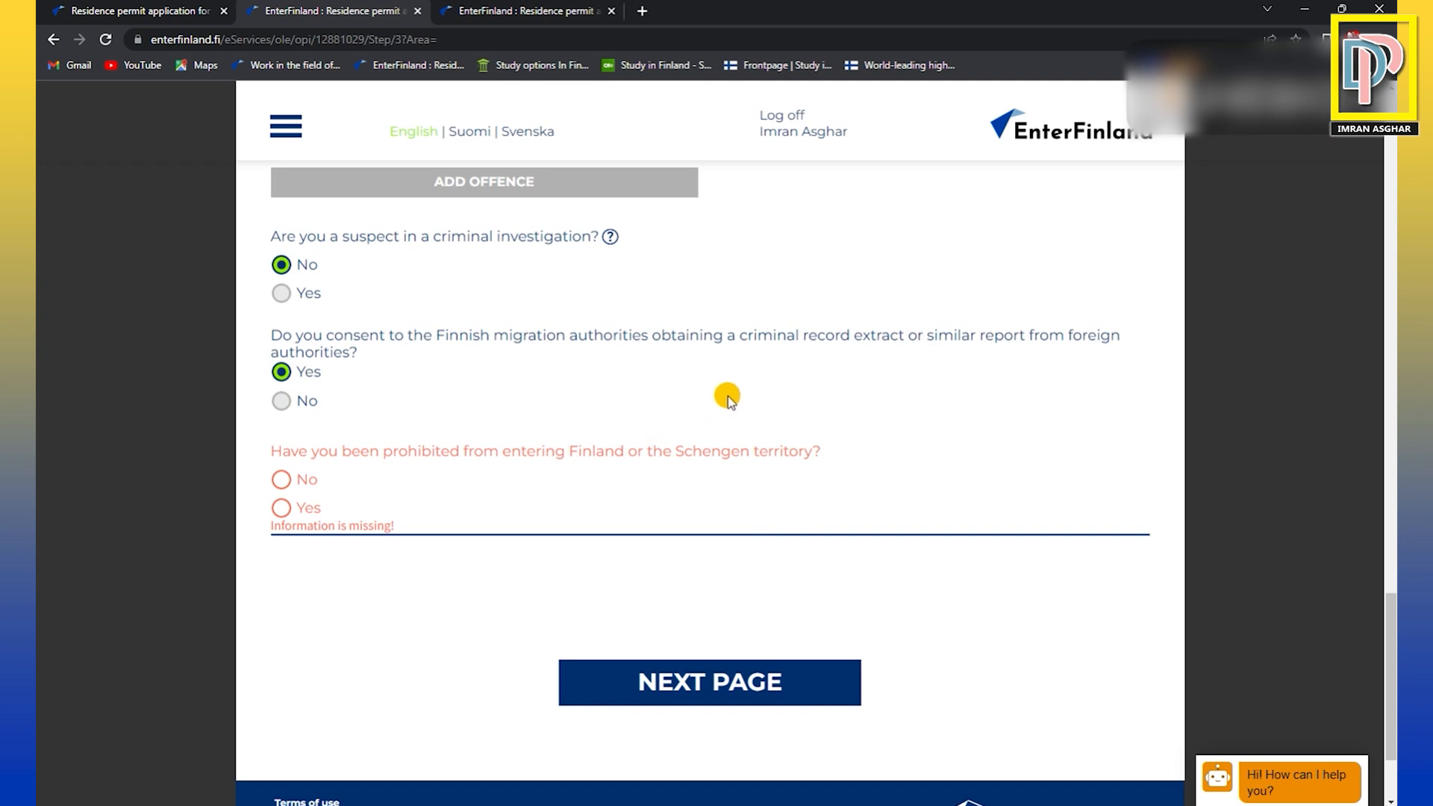
pyautogui.scroll(-1, 730, 399)
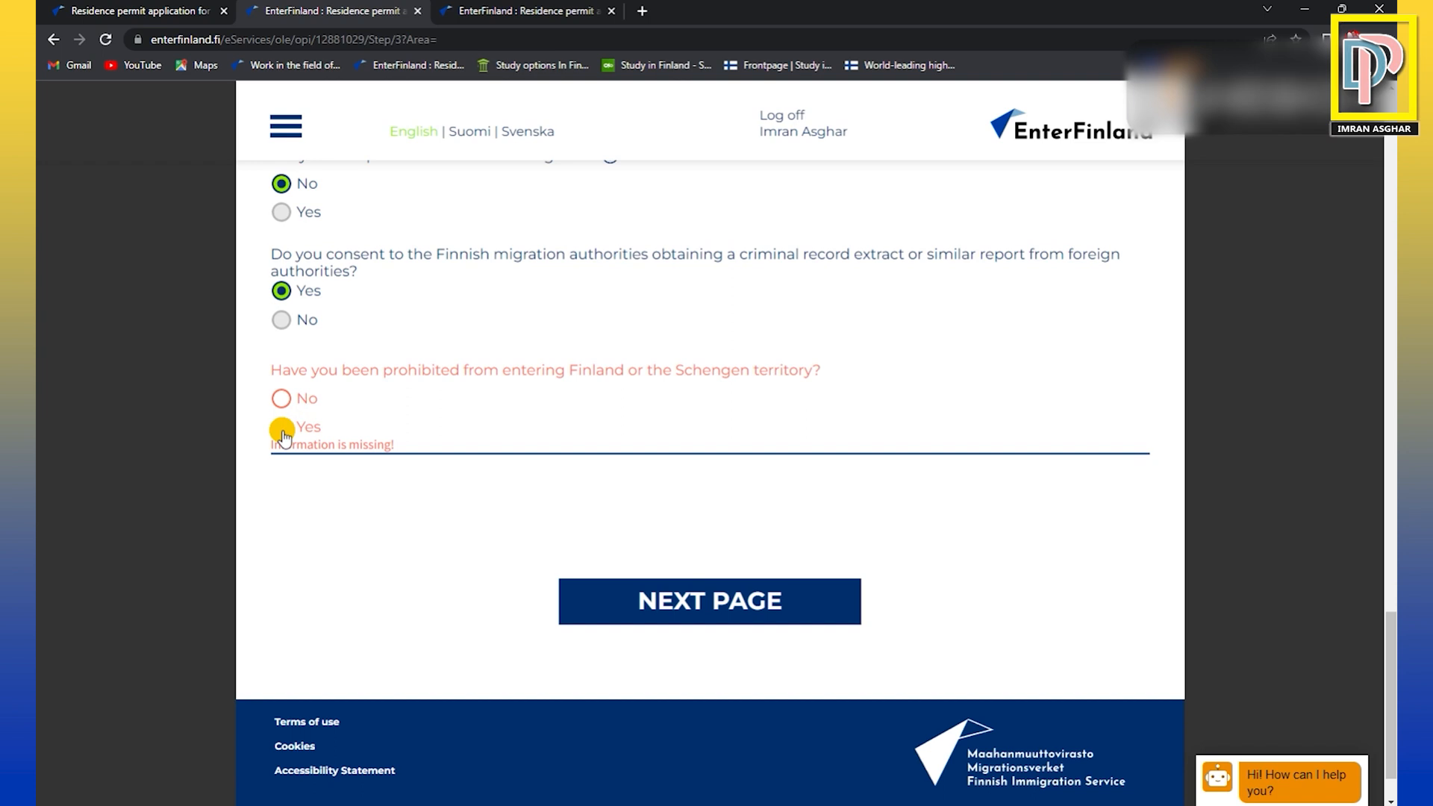
pyautogui.click(282, 397)
# Proceed to the Add documents page without entering the missing information, and view the required attachments.
pyautogui.click(715, 600)
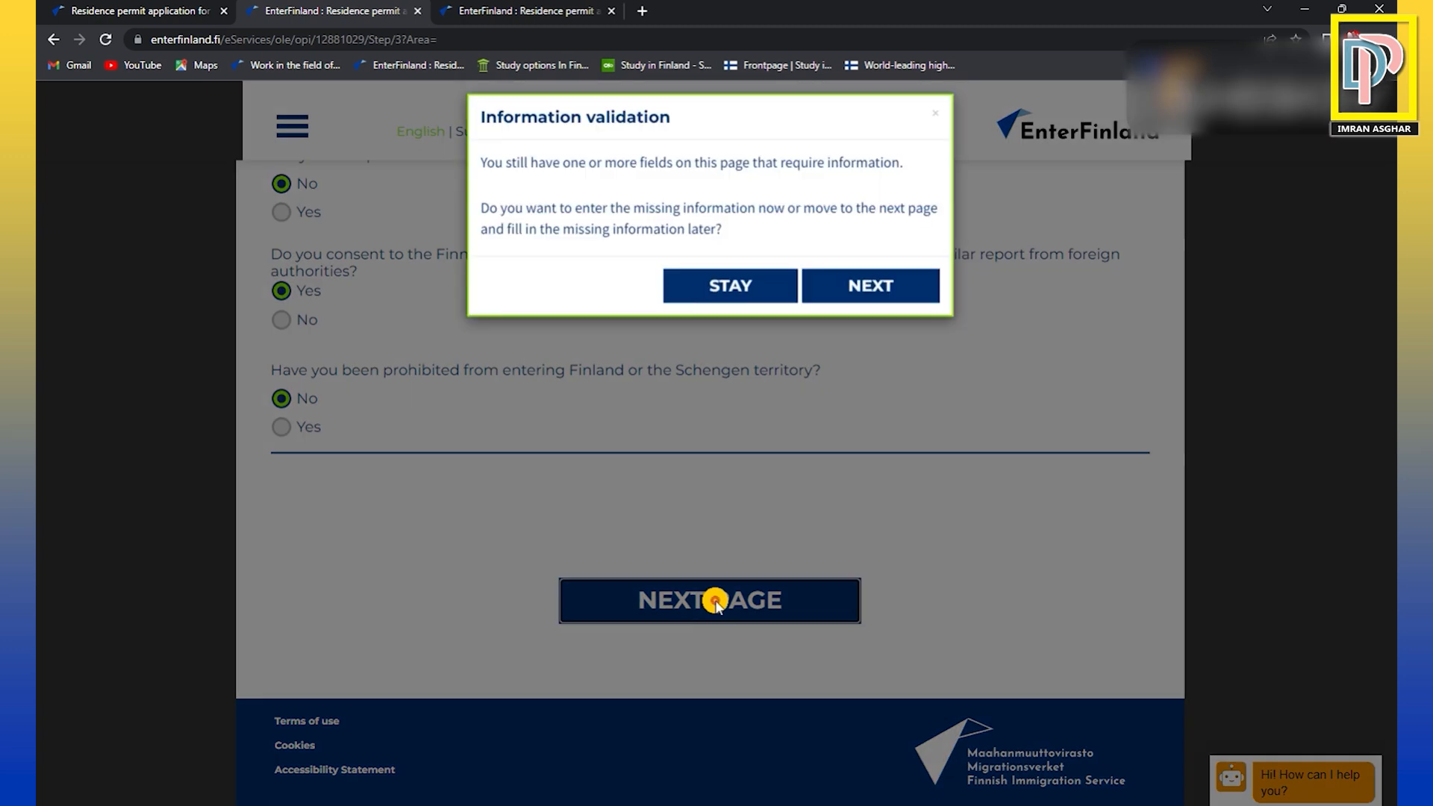
pyautogui.click(888, 294)
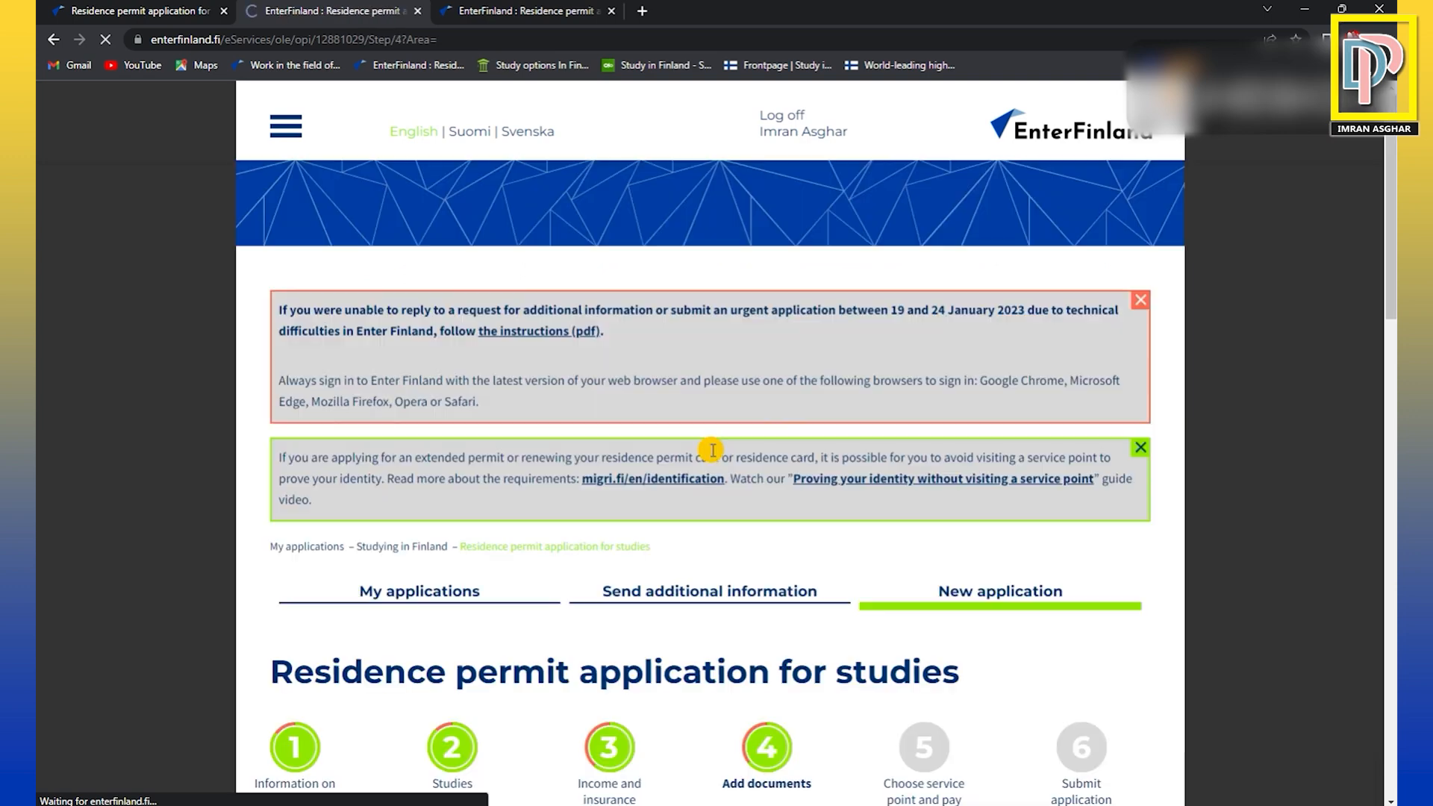
pyautogui.scroll(-5, 820, 418)
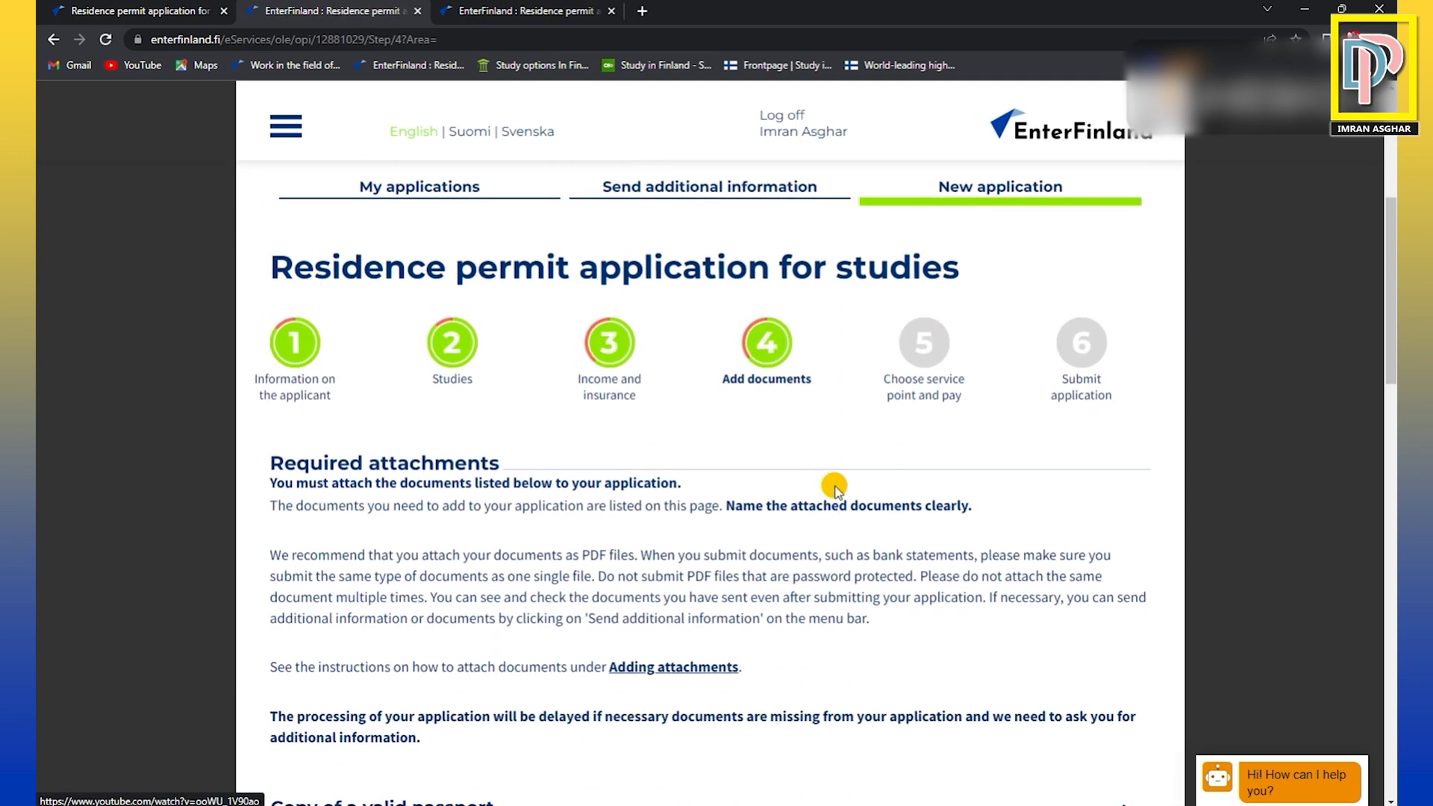
pyautogui.scroll(-2, 794, 433)
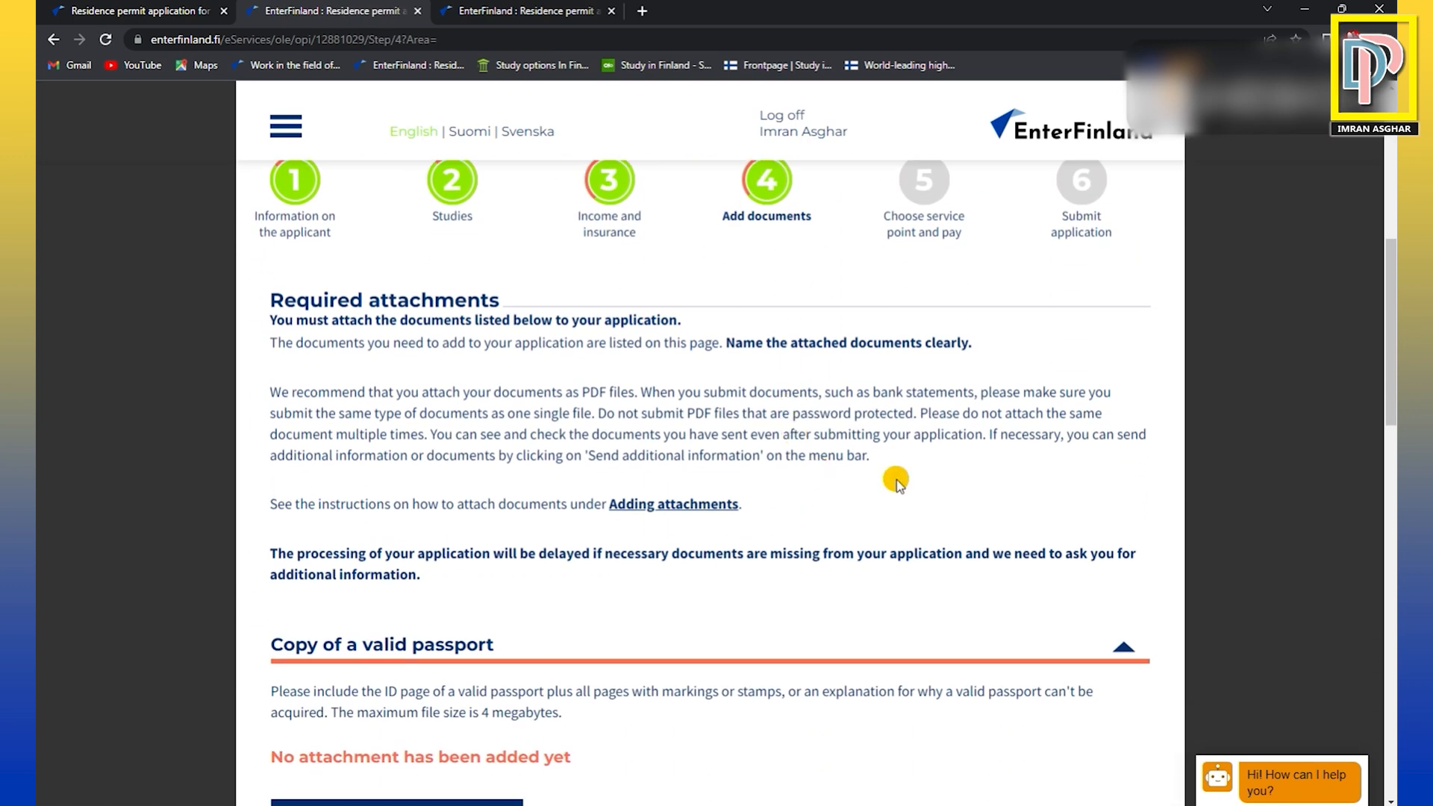
# Review the required attachments, from the valid passport copy through income, health insurance and tuition fee to the clarification on origin of funds.
pyautogui.scroll(-2, 503, 590)
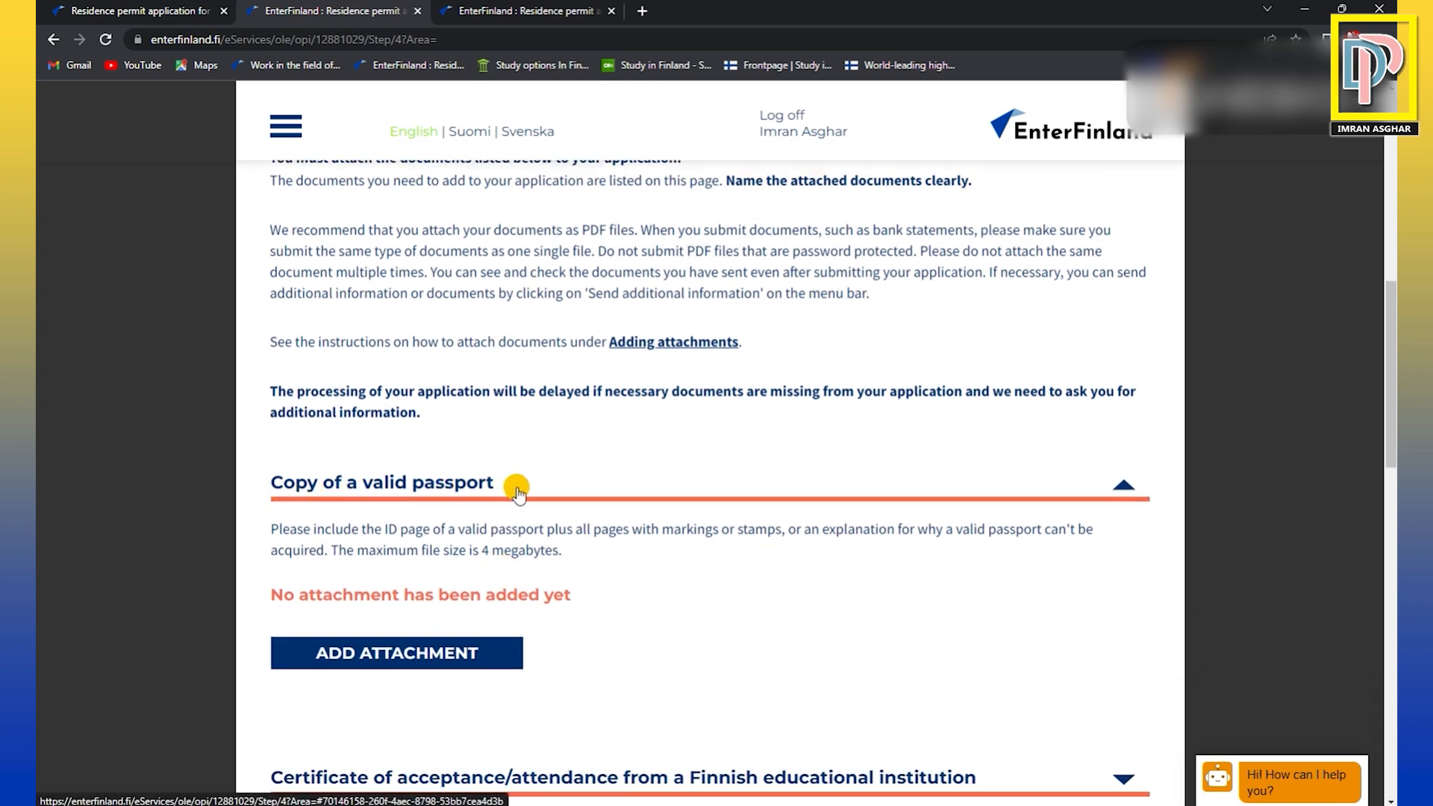
pyautogui.scroll(-5, 515, 493)
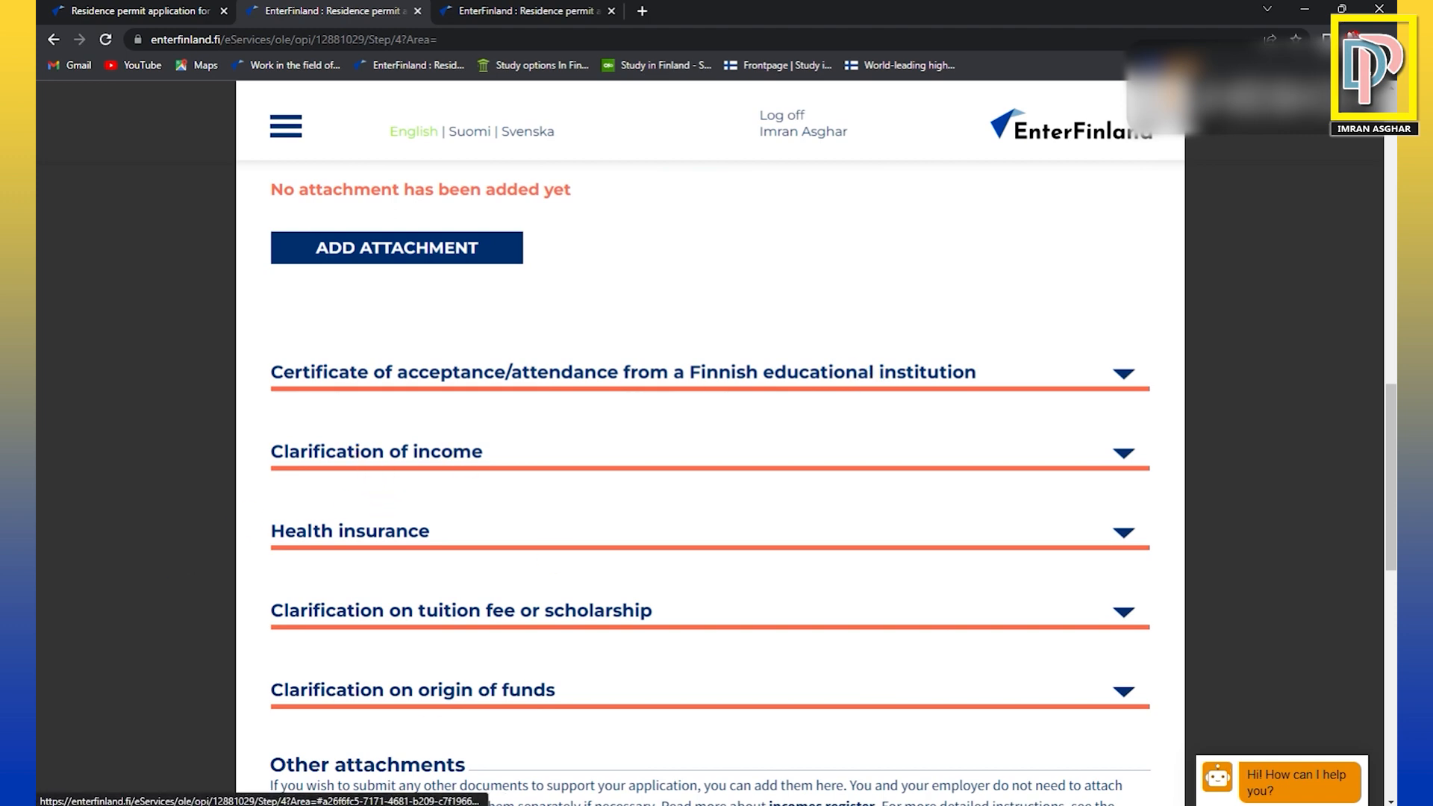
pyautogui.scroll(-1, 447, 627)
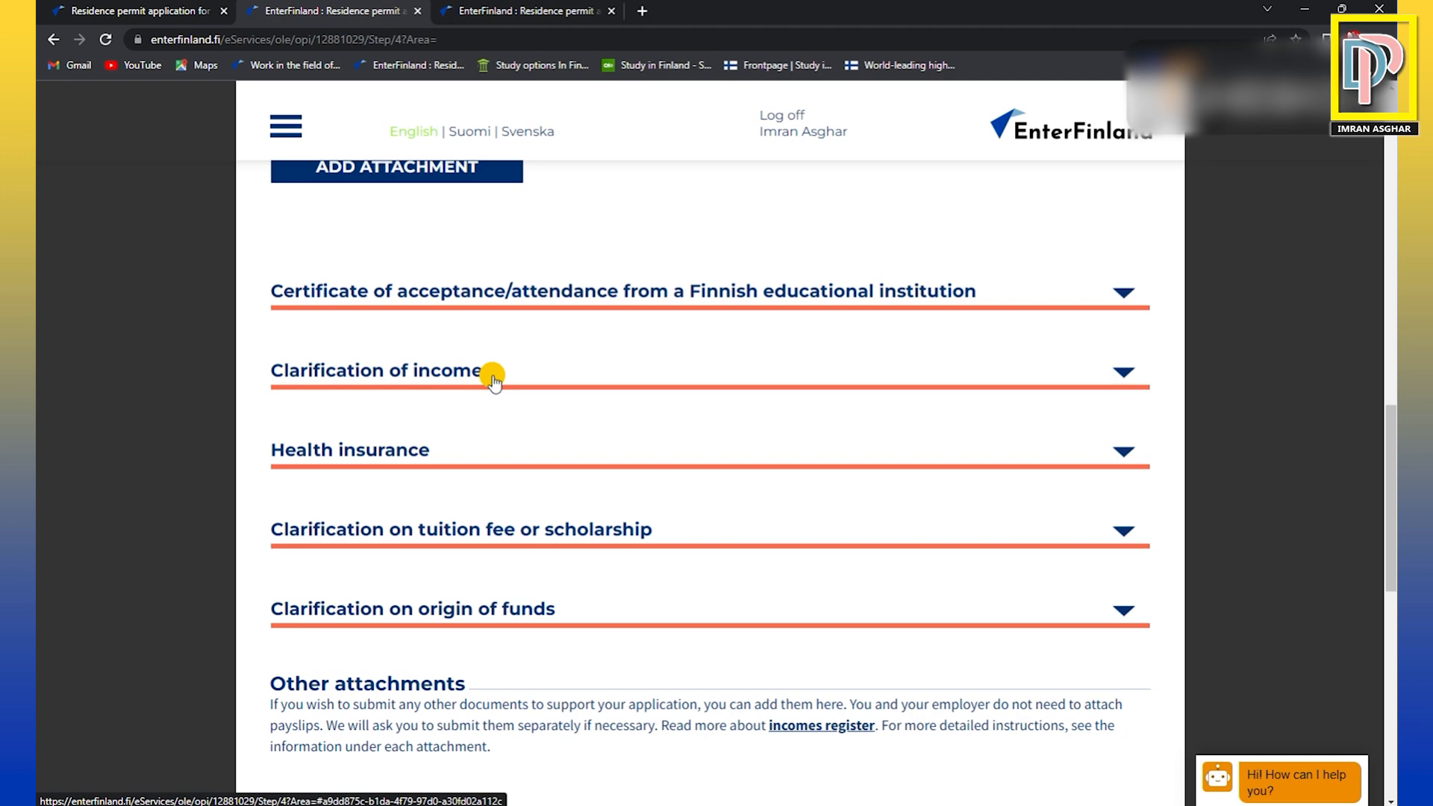
pyautogui.scroll(-1, 493, 377)
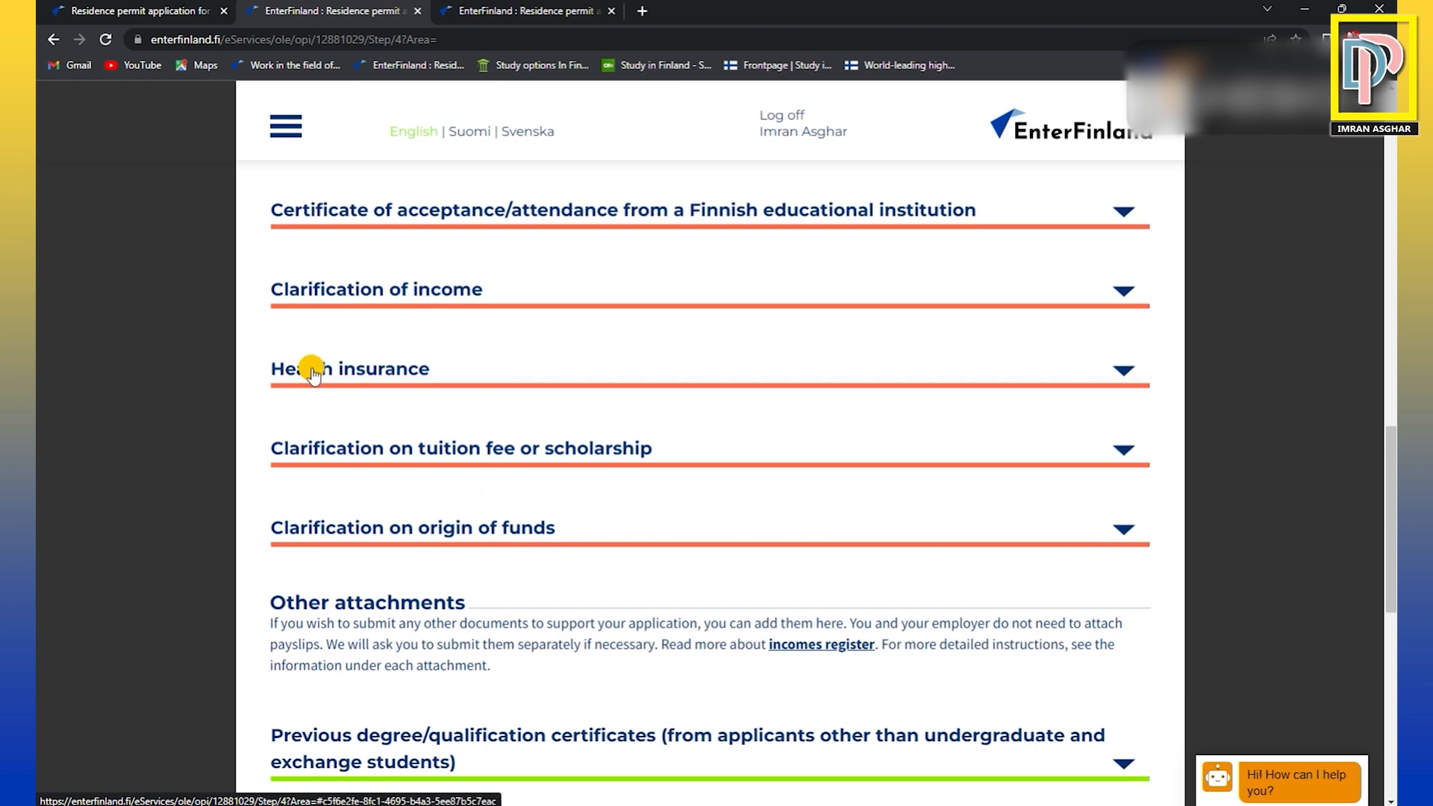
pyautogui.scroll(-2, 526, 377)
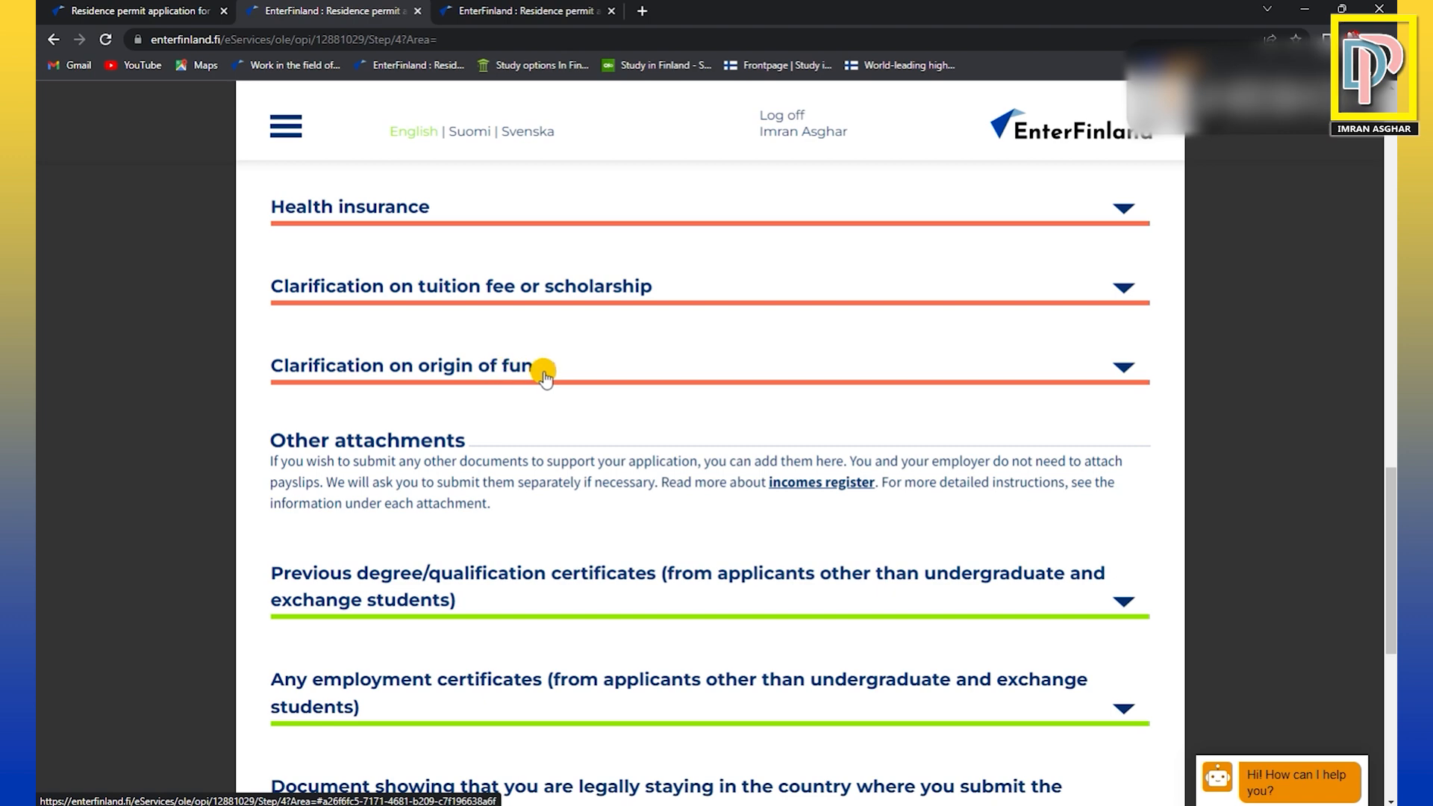
pyautogui.scroll(-1, 544, 377)
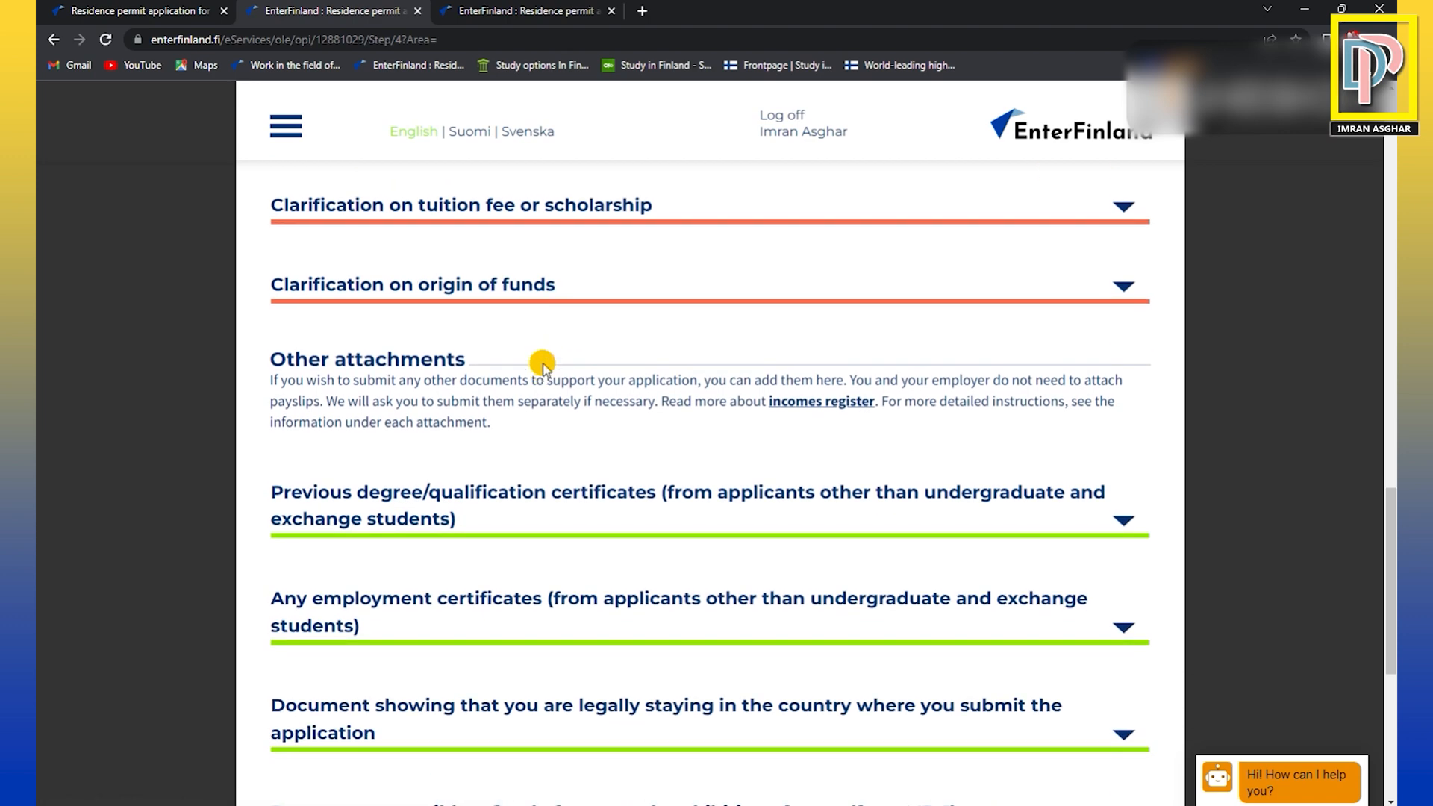
# Review the Other attachments section, from previous degree and employment certificates to the legal stay document and form MP_1.
pyautogui.scroll(-1, 515, 313)
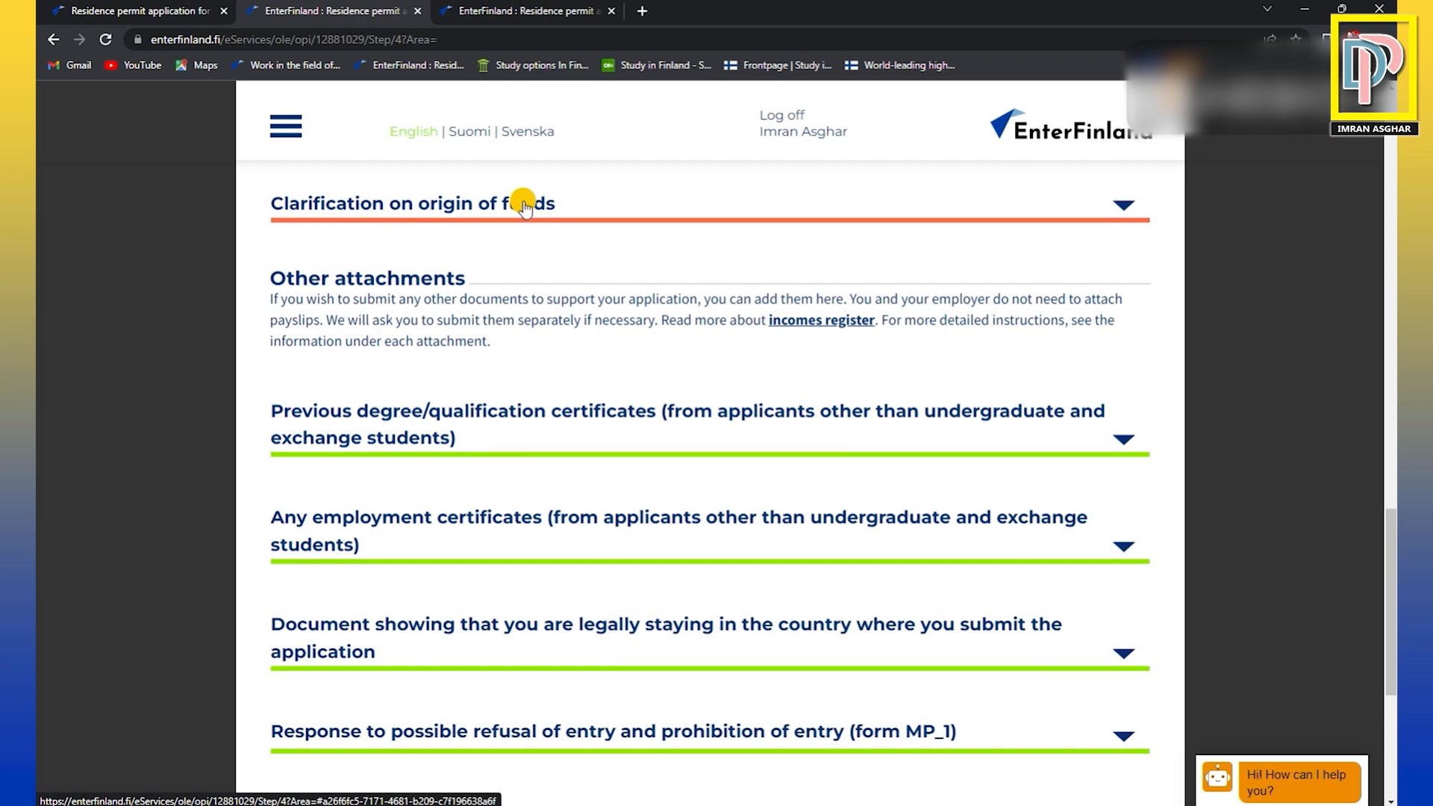
pyautogui.scroll(-1, 549, 346)
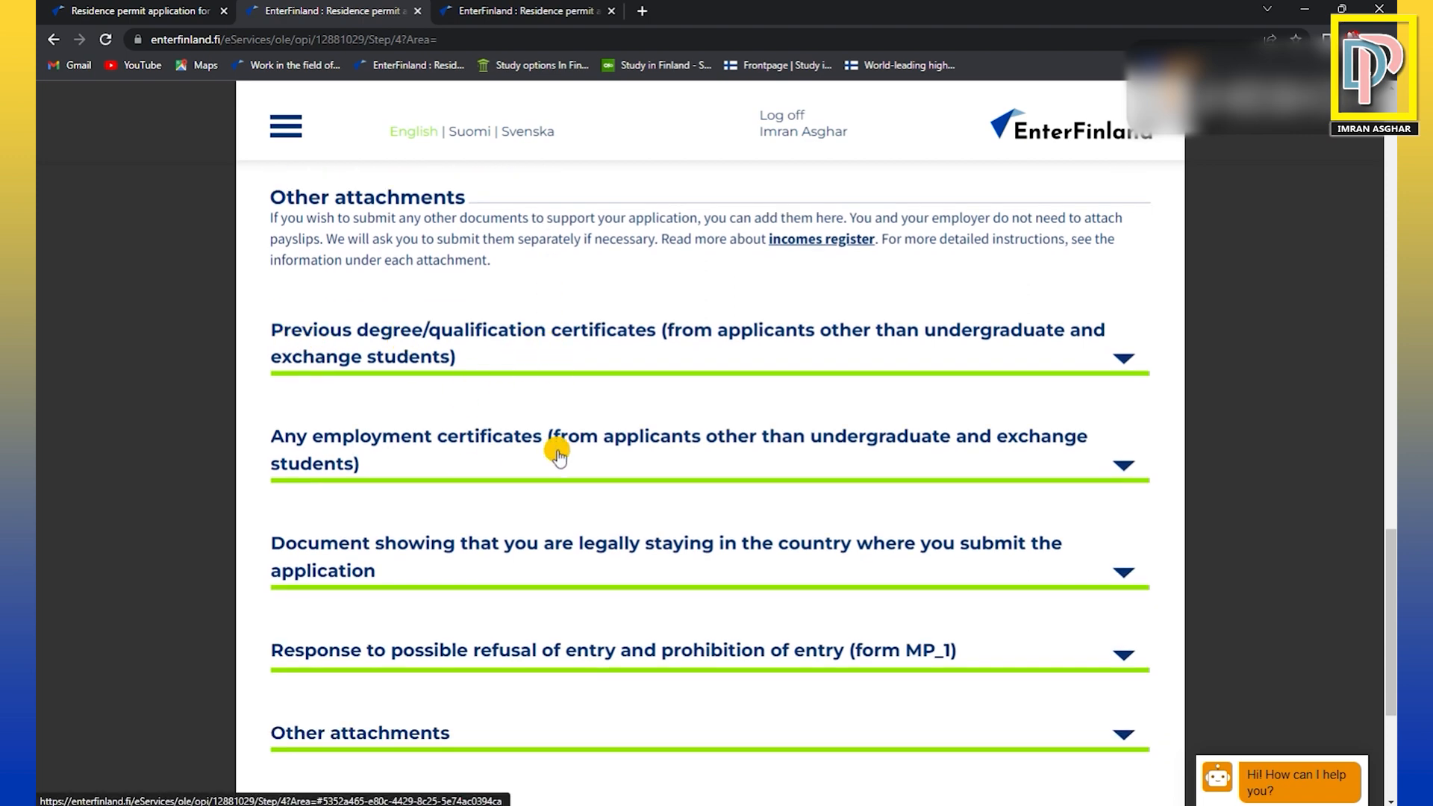
pyautogui.scroll(-2, 522, 343)
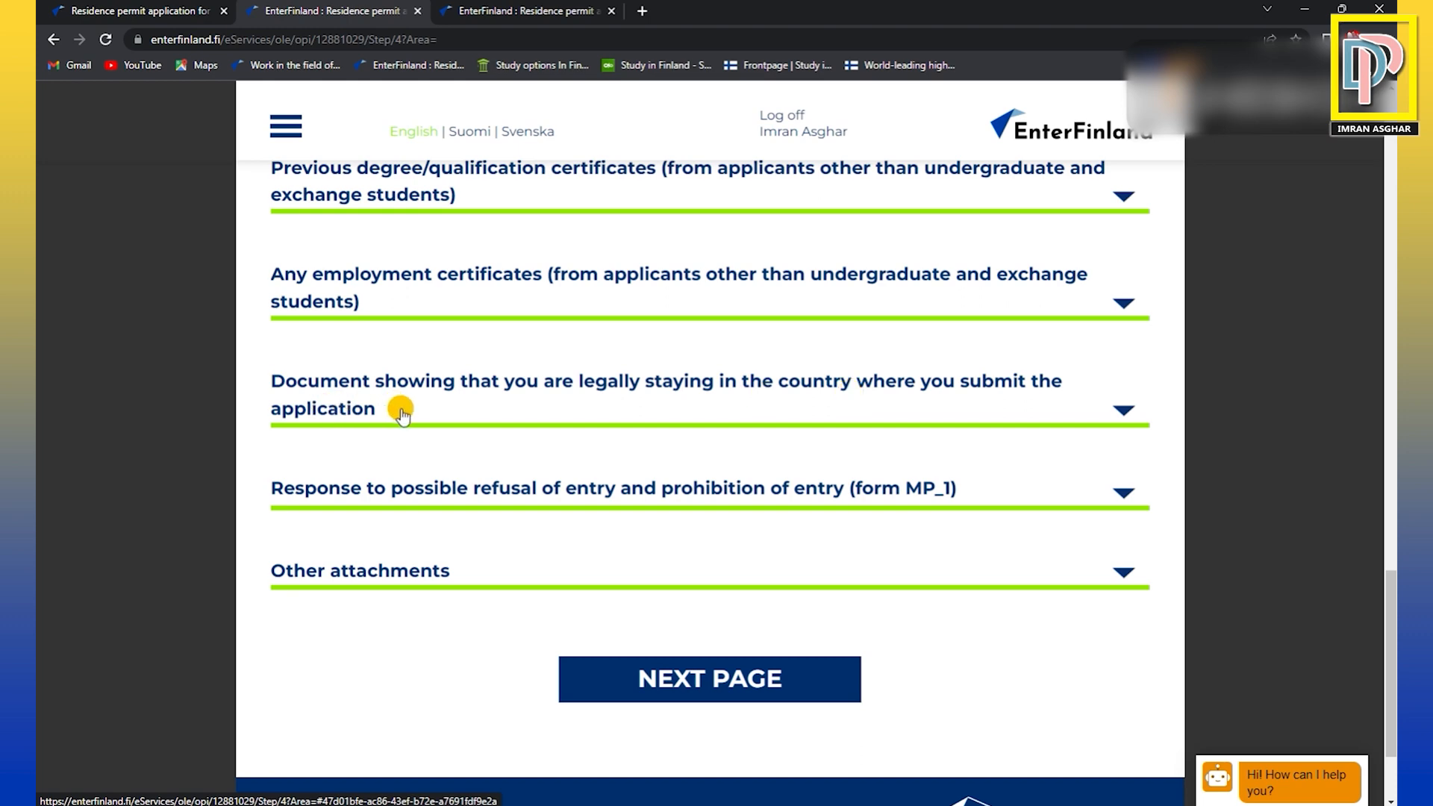
pyautogui.scroll(-1, 401, 412)
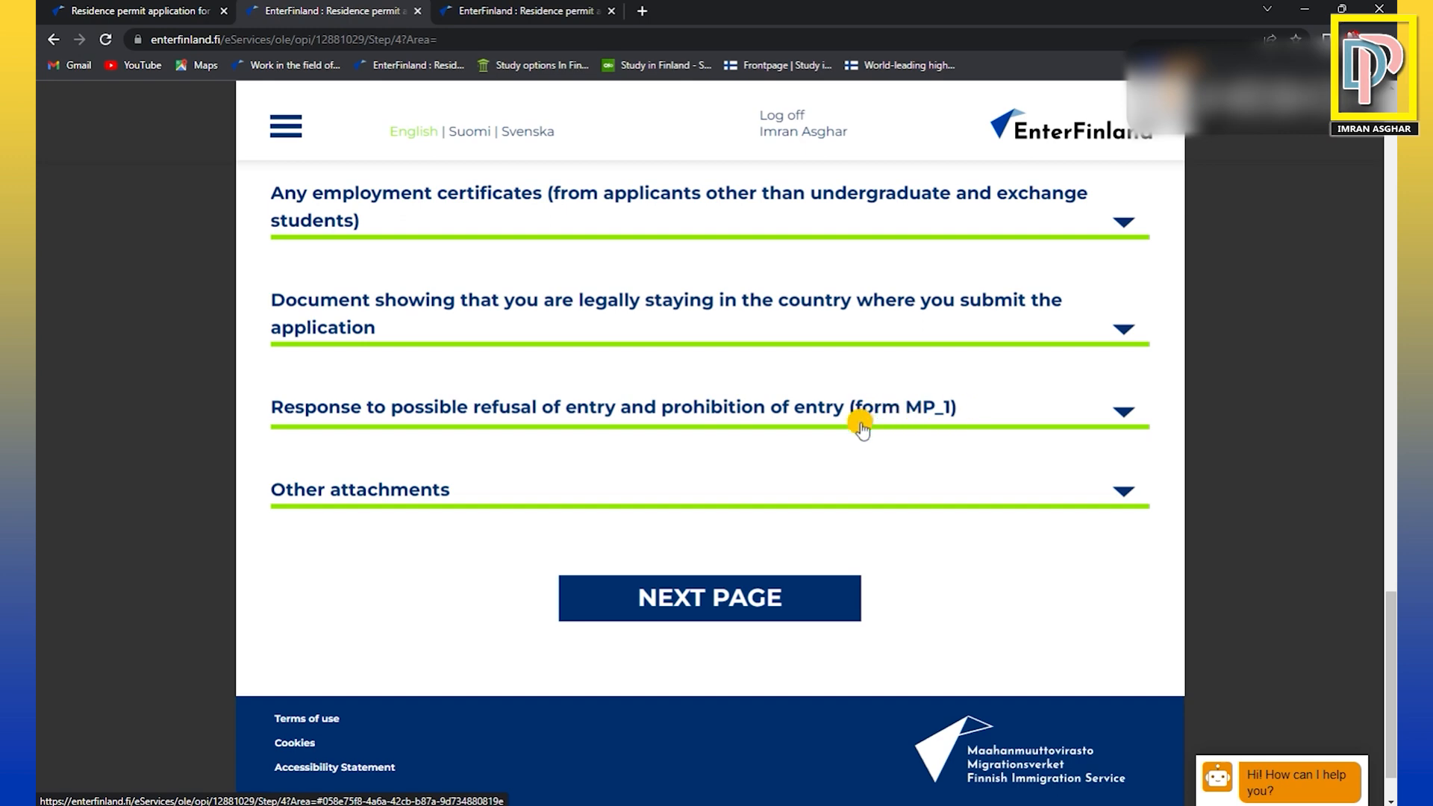
pyautogui.scroll(-1, 873, 422)
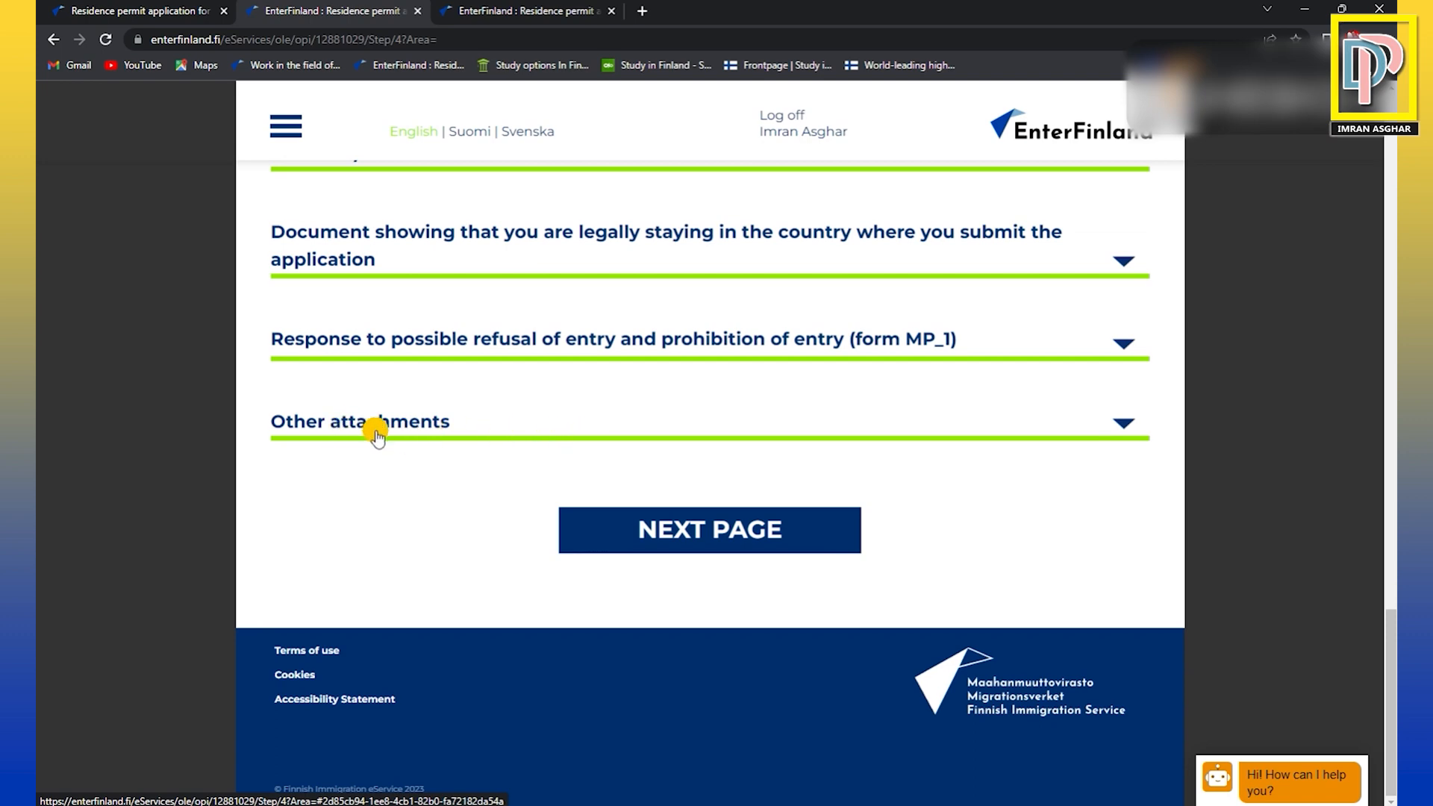
# Try to continue from the Add documents page to the next page without adding any attachments.
pyautogui.click(742, 531)
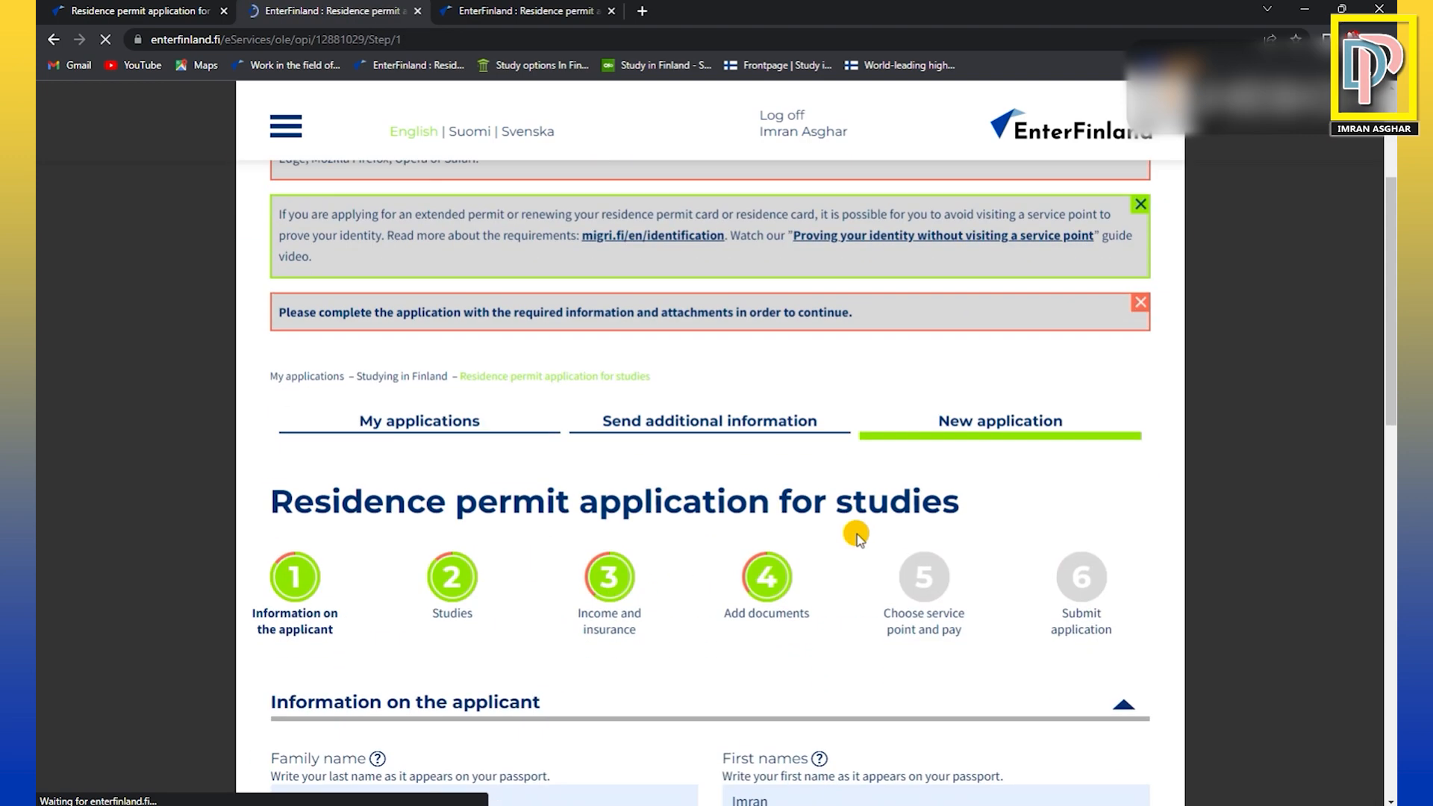
pyautogui.scroll(-2, 824, 538)
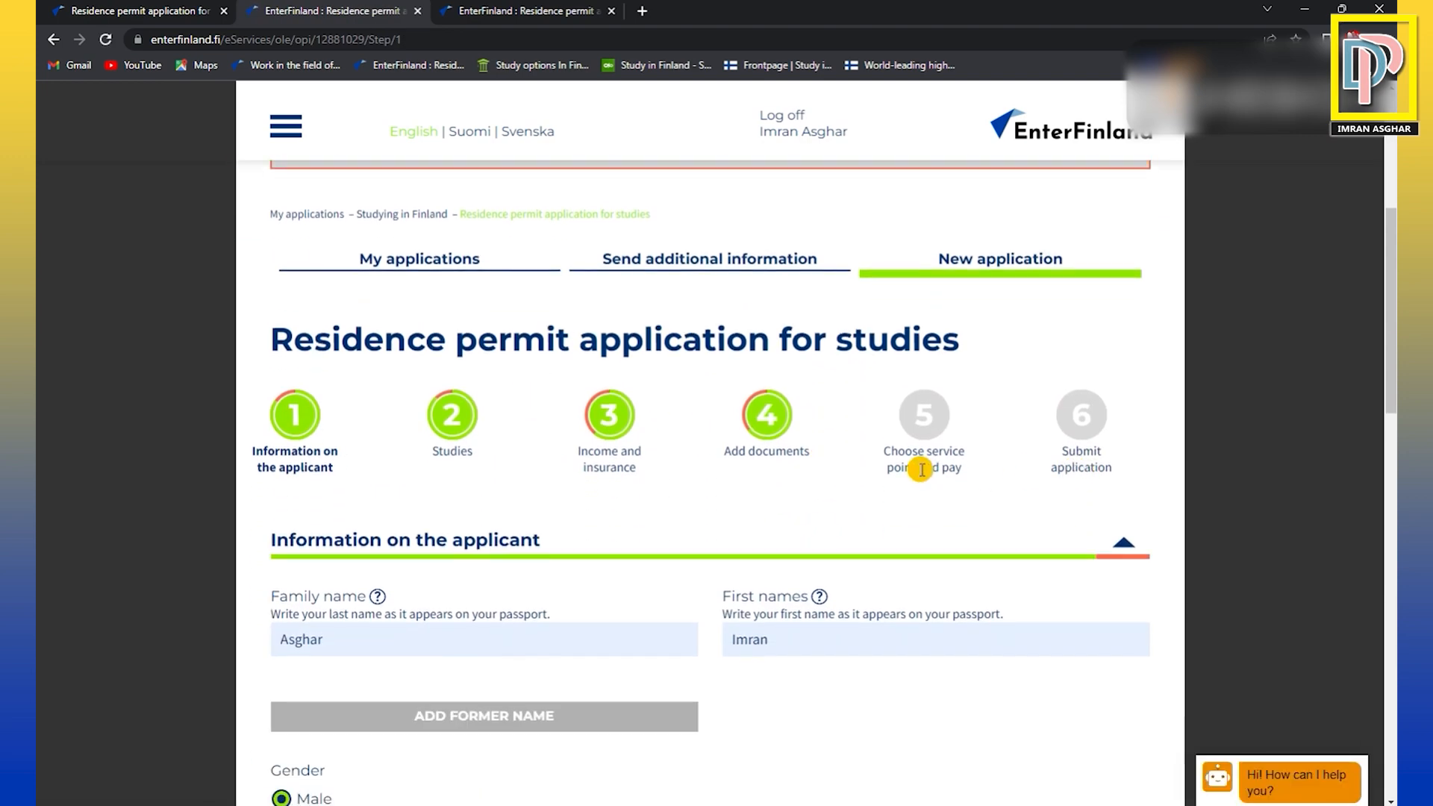
pyautogui.scroll(1, 924, 491)
# Highlight the labels of the remaining application stages, Choose service point and pay and Submit application.
pyautogui.moveTo(883, 535); pyautogui.dragTo(971, 549)
pyautogui.click(656, 570)
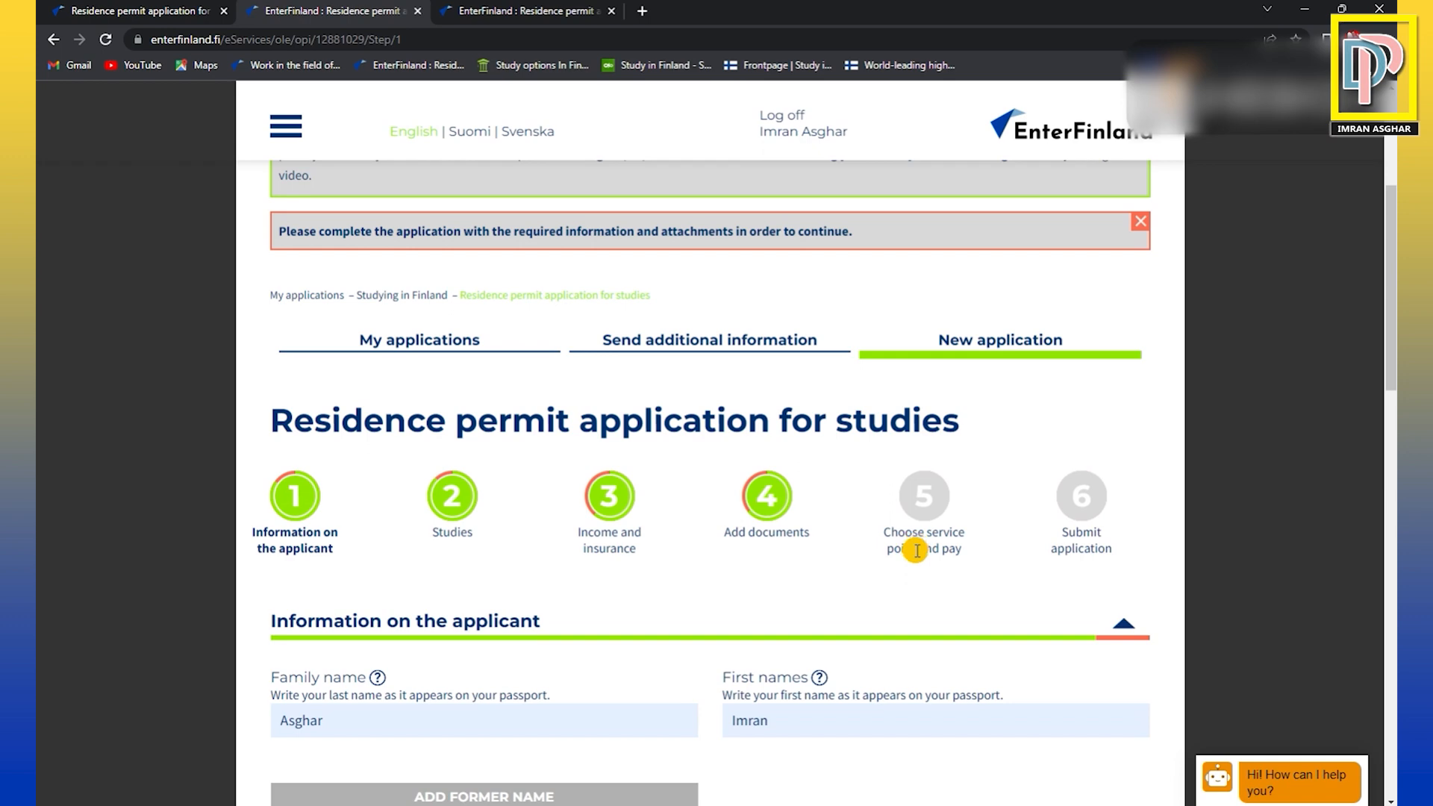
pyautogui.moveTo(880, 528); pyautogui.dragTo(971, 558)
pyautogui.click(1066, 555)
pyautogui.moveTo(1060, 528); pyautogui.dragTo(1112, 556)
pyautogui.click(1119, 565)
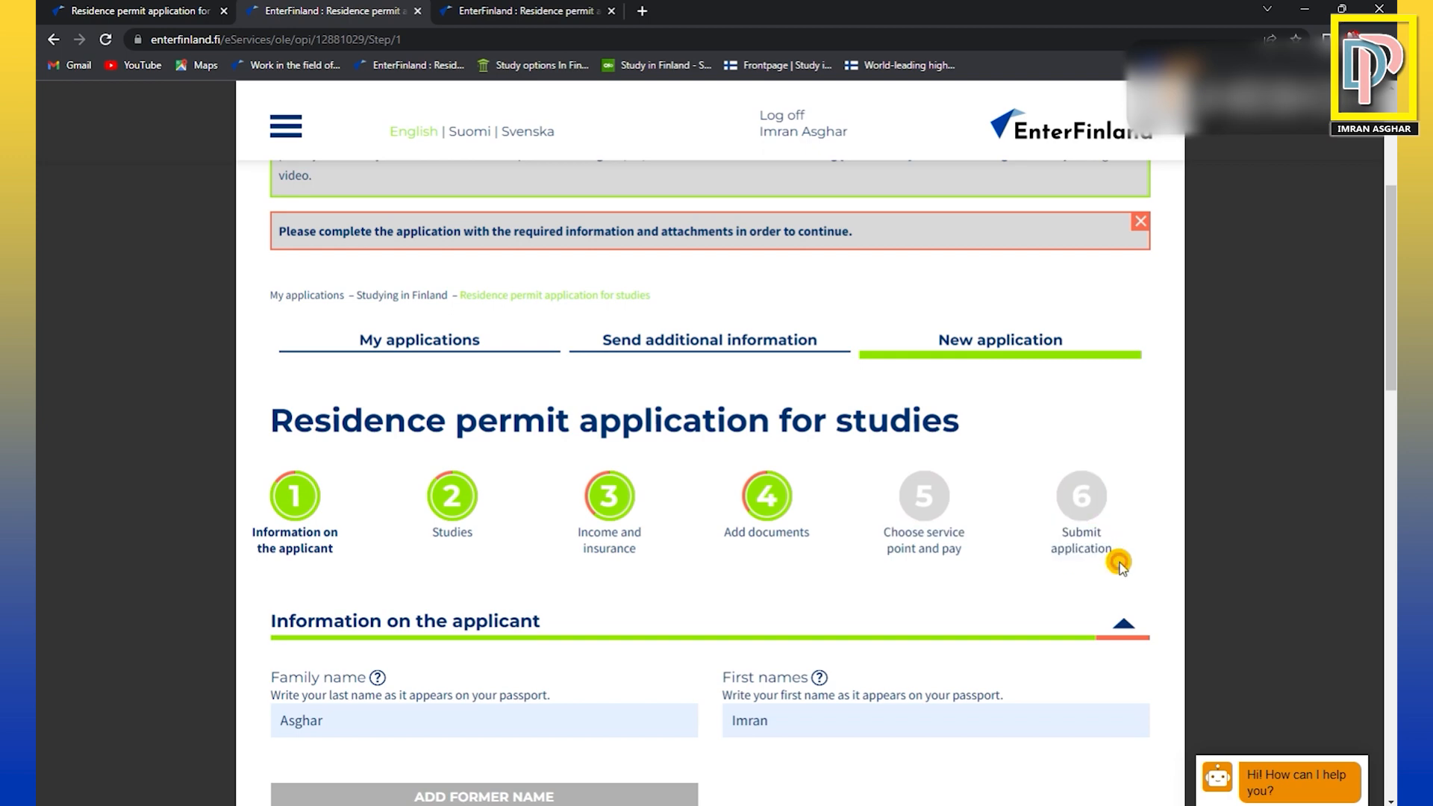